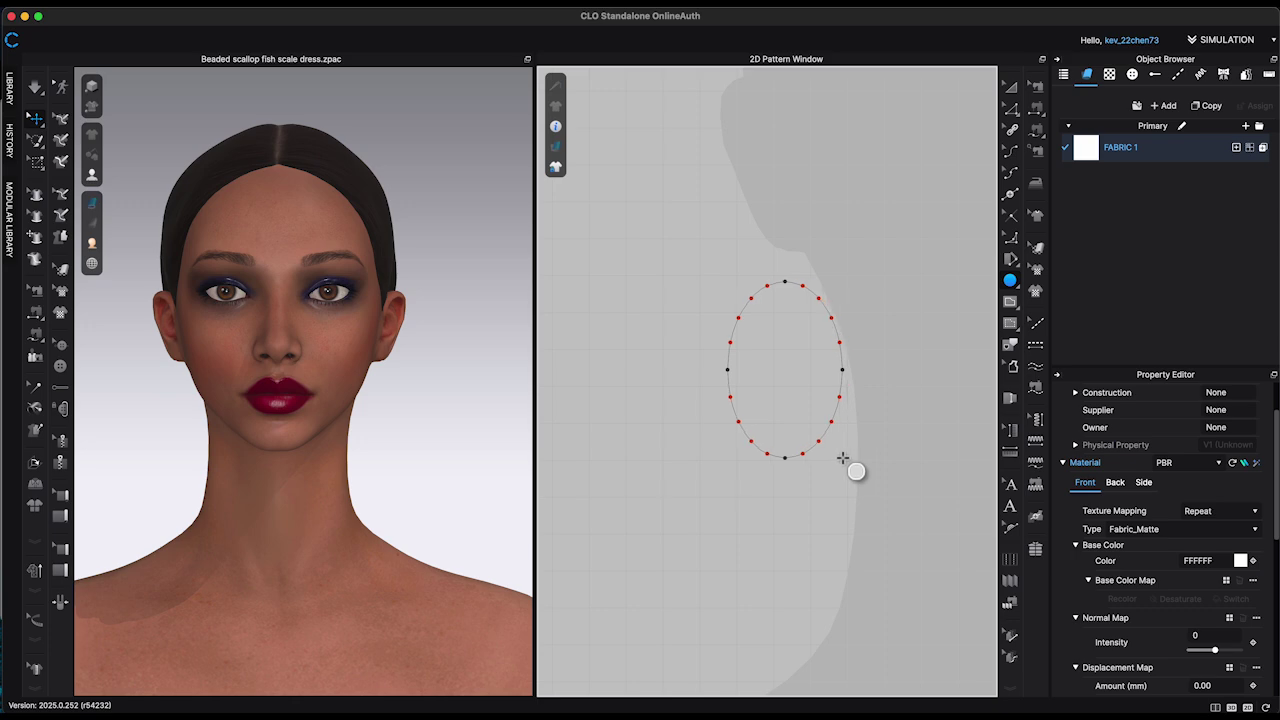
Draw a tall ellipse pattern in the 2D window and set its particle distance to 1 mm, accepting the slower simulation
left_click(836, 456)
left_click_drag(790, 348, 754, 353)
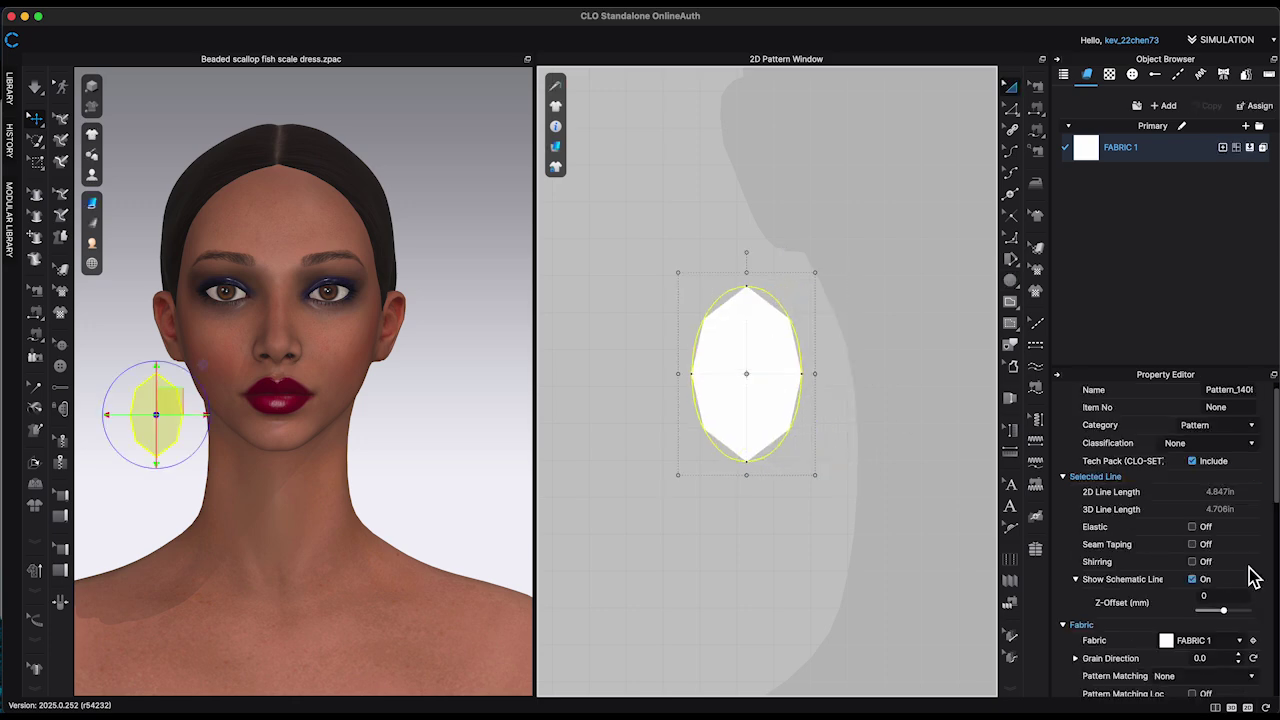
scroll(1223, 586, "down", 3)
left_click(1244, 608)
type("1")
key("Return")
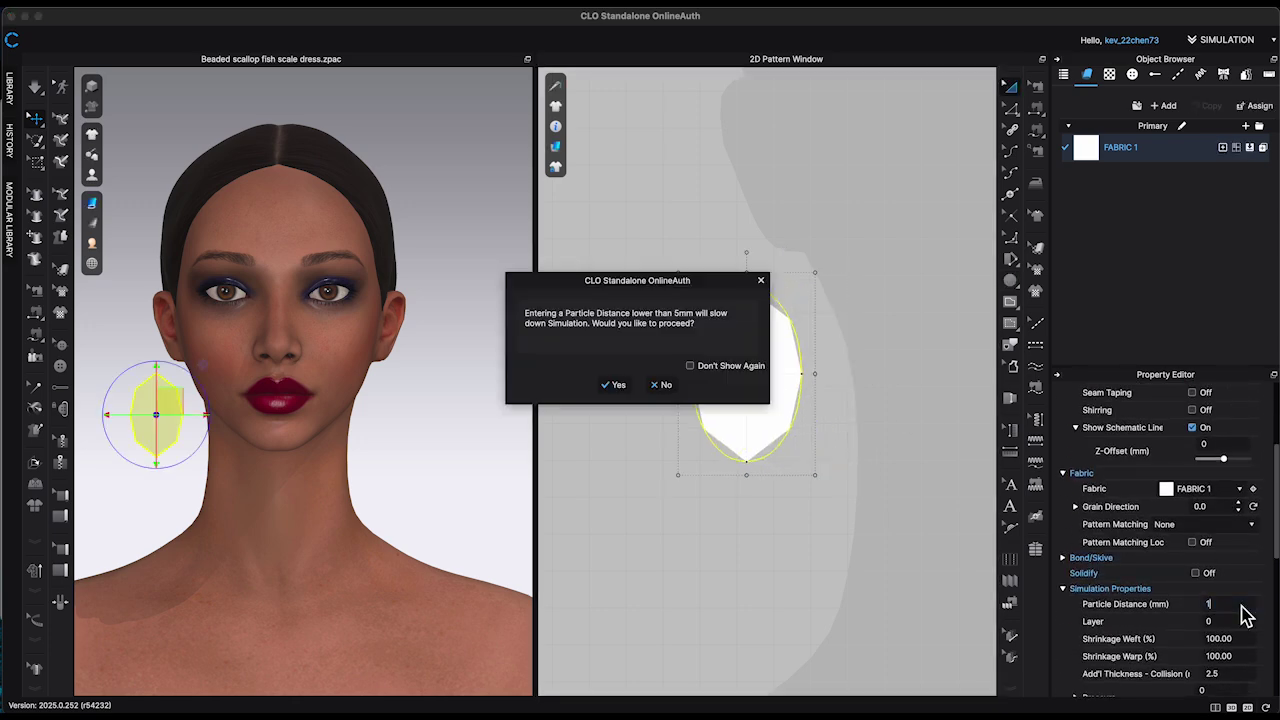
left_click(607, 396)
left_click(827, 399)
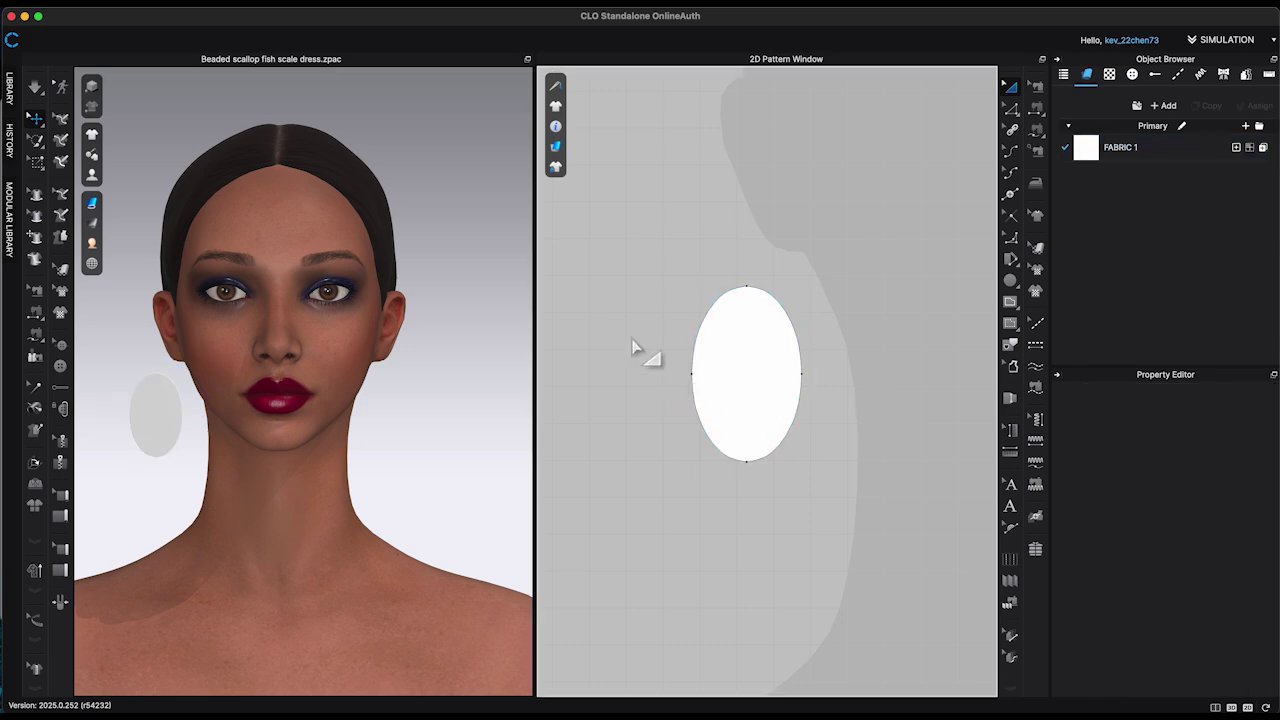
Reshape the ellipse into an egg by raising its bottom point and pulling its left side outward, converting that side's points to curve points
left_click(703, 402)
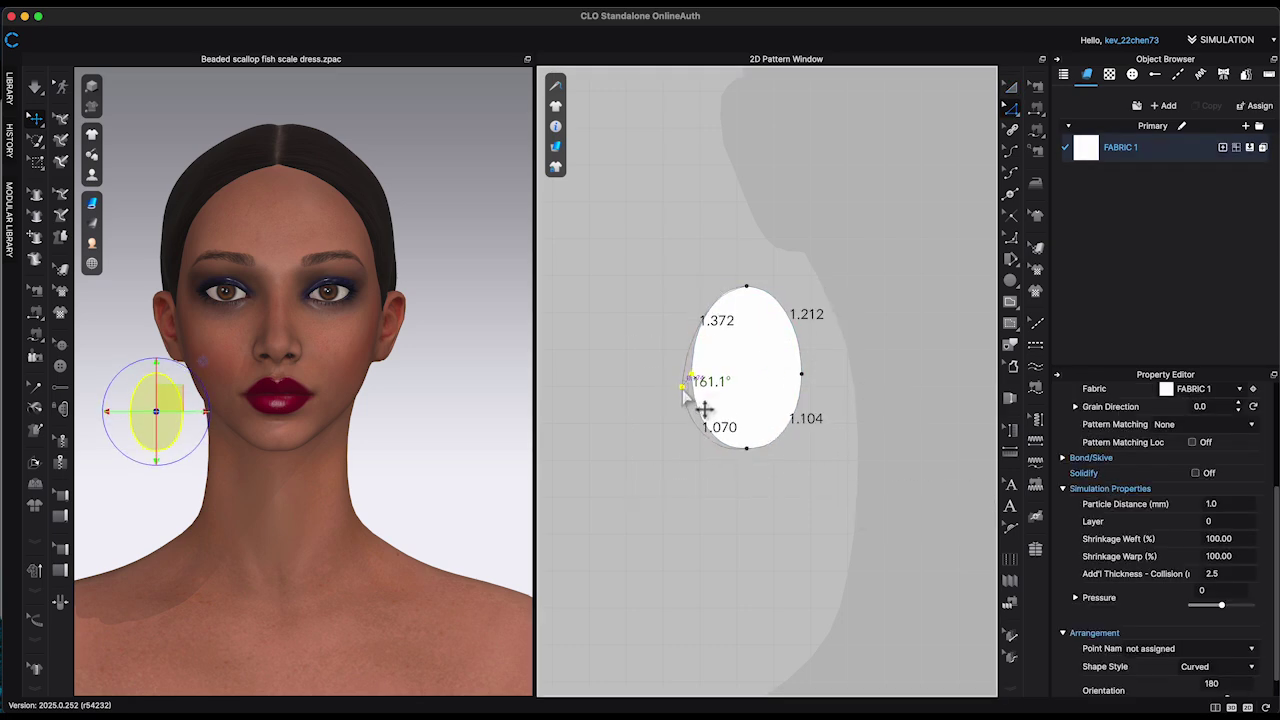
key("a")
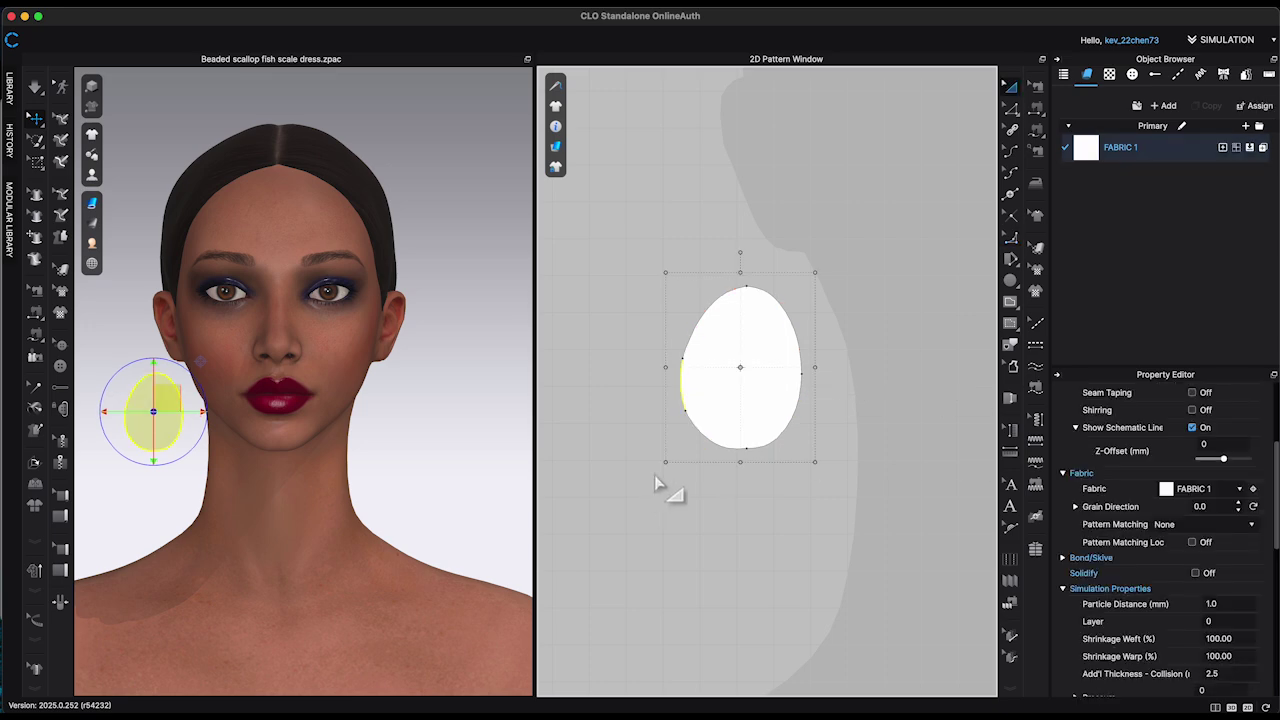
key("z")
right_click(683, 357)
left_click(859, 452)
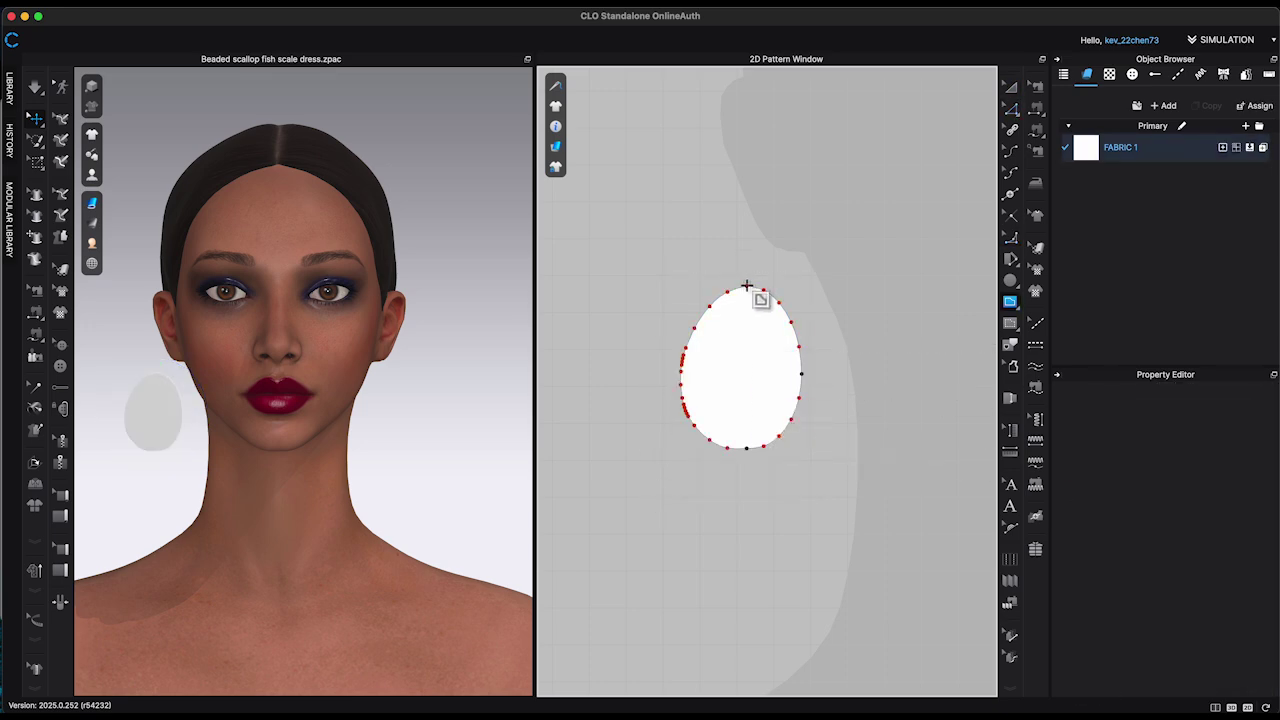
Split the egg with a vertical internal line from its top point to its bottom point and delete the right half
double_click(748, 450)
key("a")
right_click(749, 400)
left_click(851, 399)
left_click(793, 402)
key("Delete")
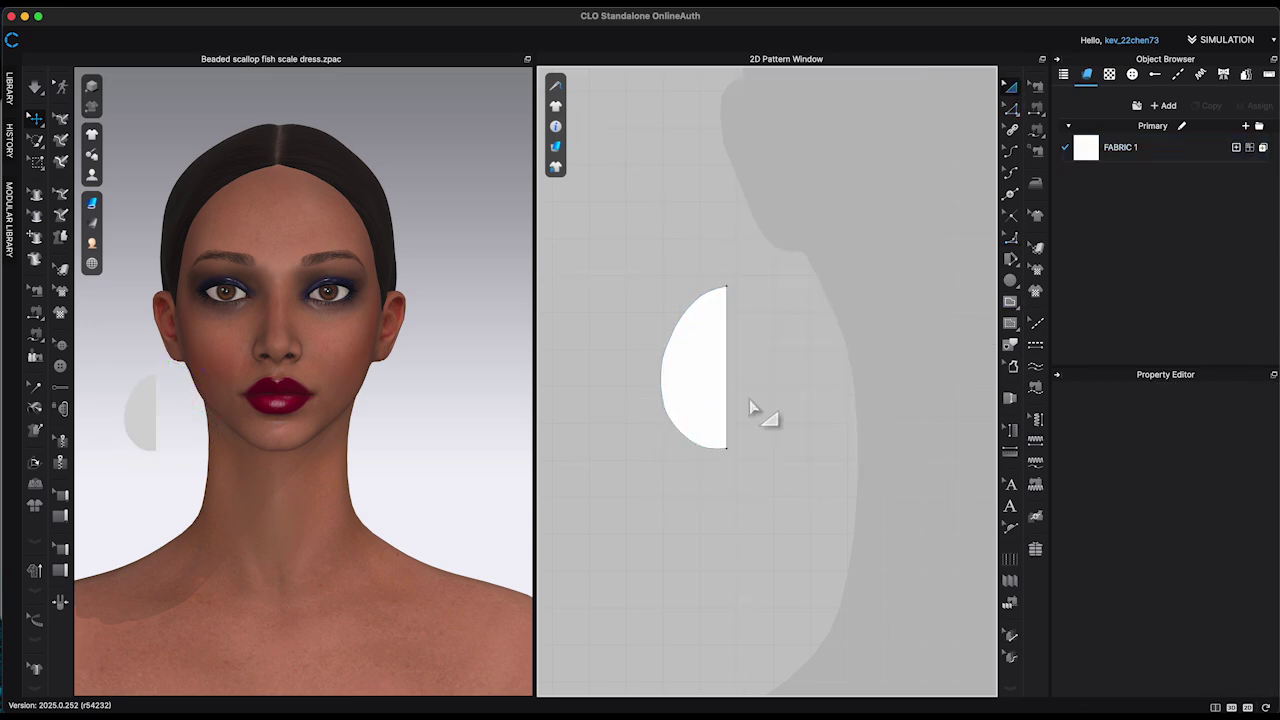
Adjust the curvature along the lower part of the half egg's curved edge
scroll(700, 480, "up", 4)
key("v")
left_click(752, 441)
key("c")
left_click(697, 428)
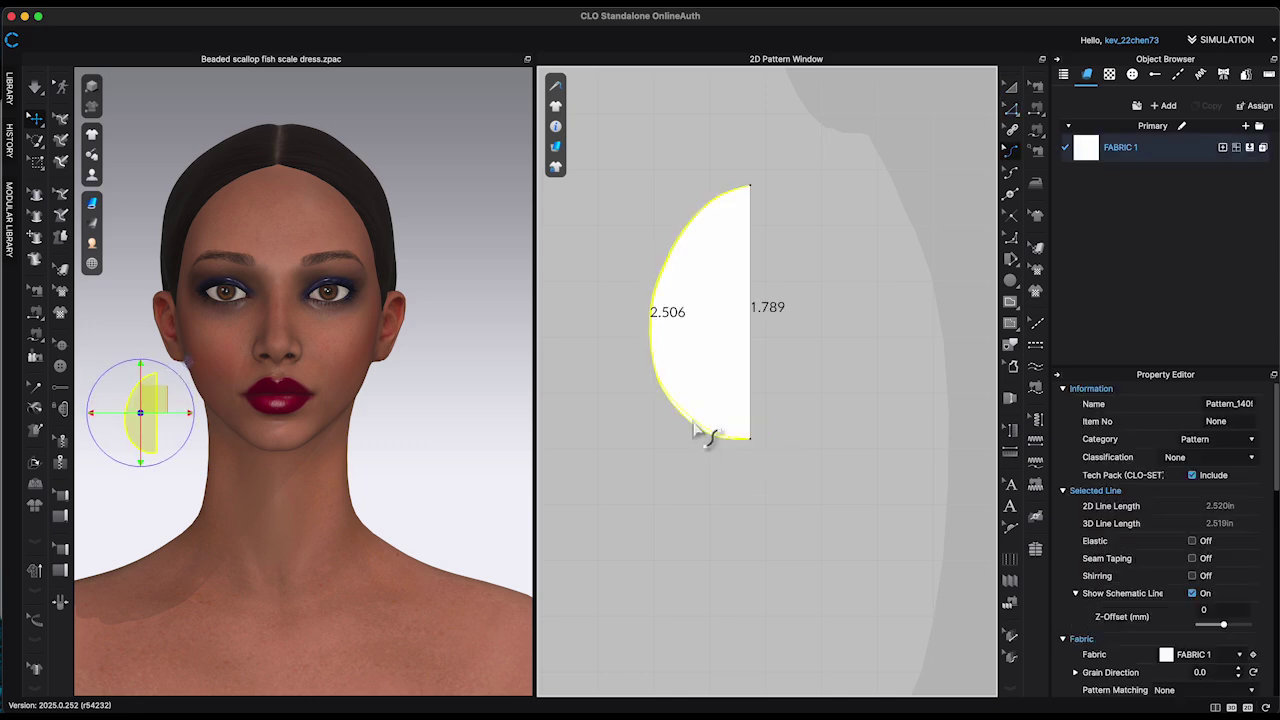
right_click(751, 378)
left_click(789, 535)
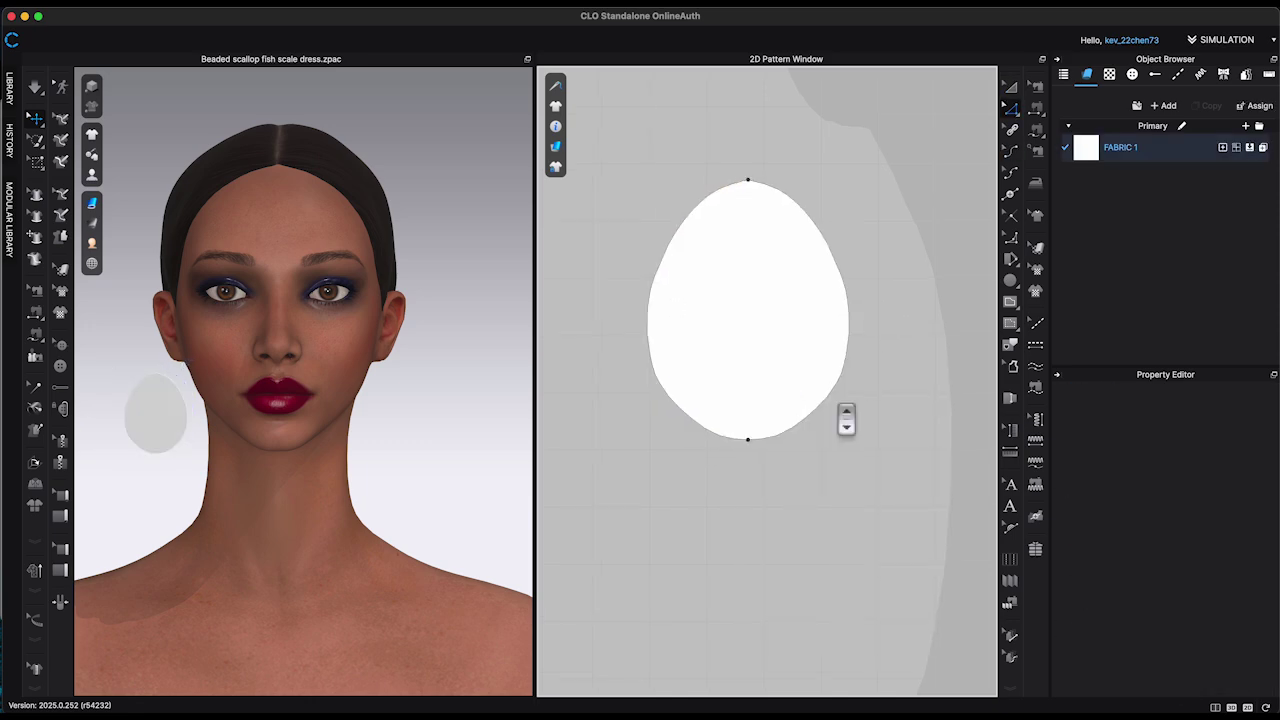
key("super+z")
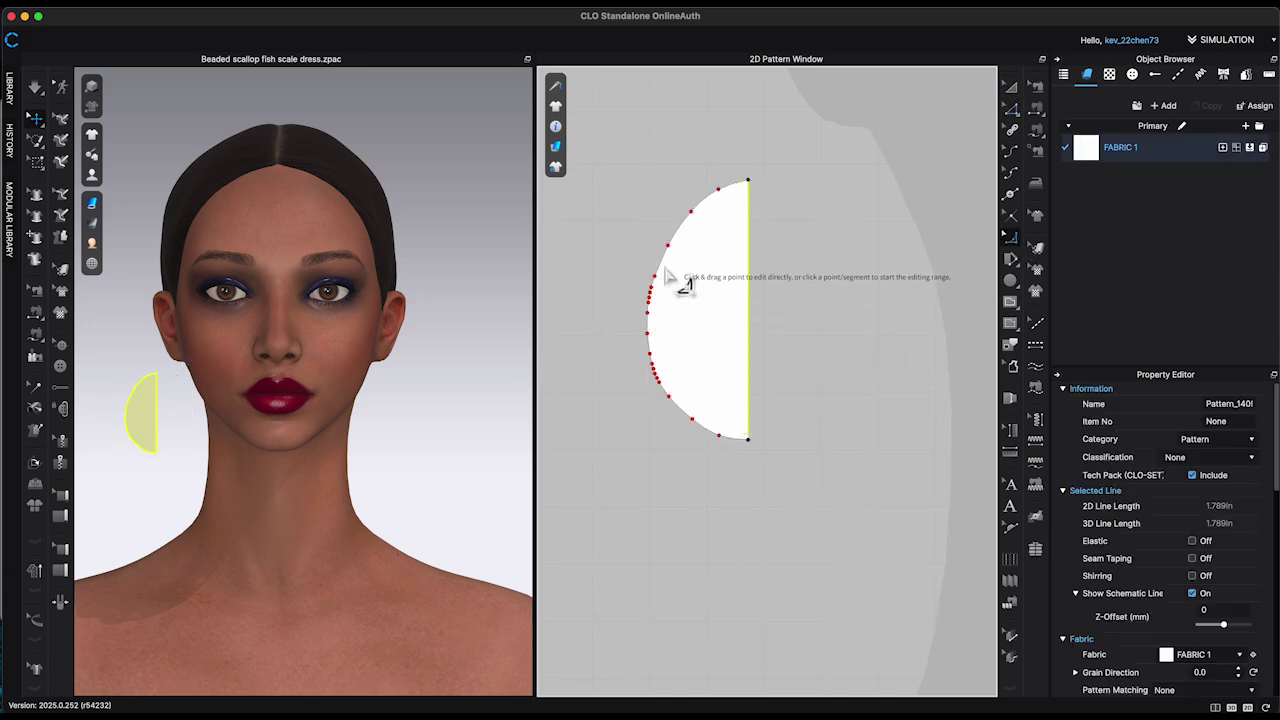
Smooth the lower and upper stretches of the half egg's curved edge
left_click(667, 246)
left_click(665, 391)
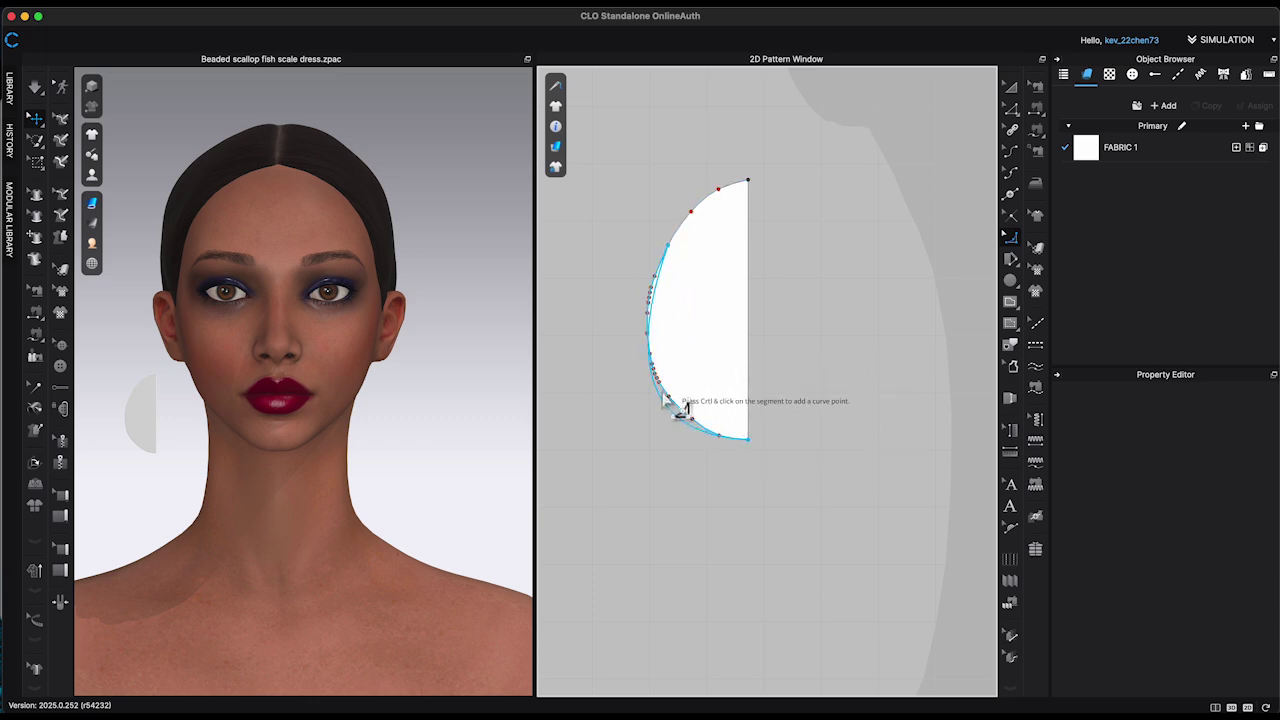
key("Return")
left_click(686, 218)
left_click(659, 276)
key("Return")
Convert the two points on the upper part of the curved edge to curve points
key("a")
key("z")
left_click_drag(633, 200, 694, 284)
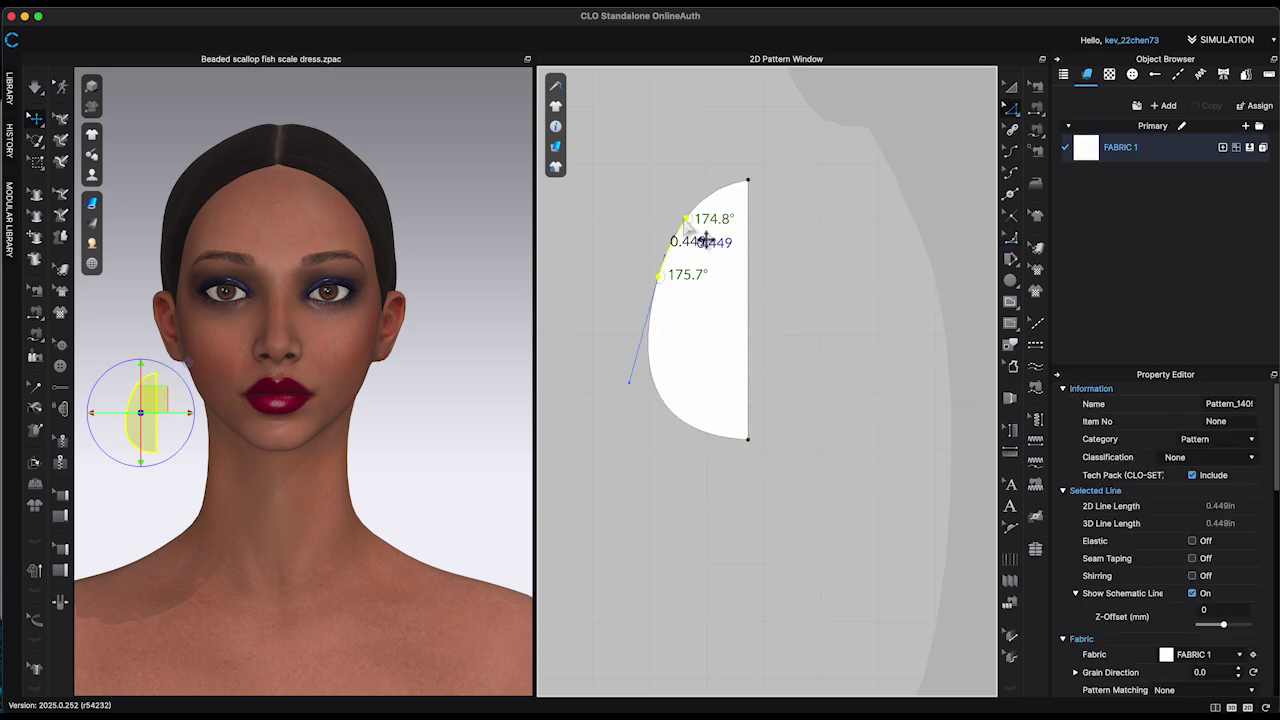
right_click(705, 241)
Unfold the half egg across its straight edge into a full symmetrical egg
left_click(748, 345)
right_click(749, 310)
left_click(796, 477)
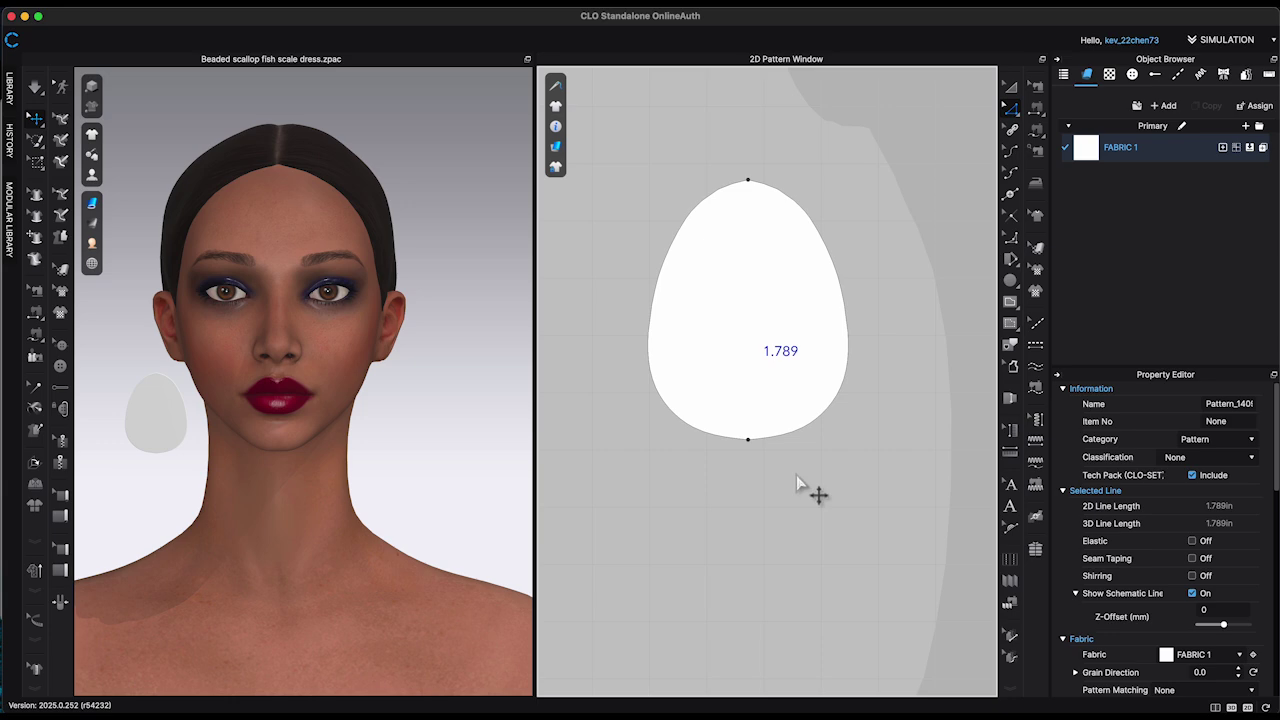
left_click(796, 481)
right_click_drag(180, 393, 181, 402)
Narrow the egg pattern horizontally by roughly a fifth, keeping its height
key("a")
left_click(728, 357)
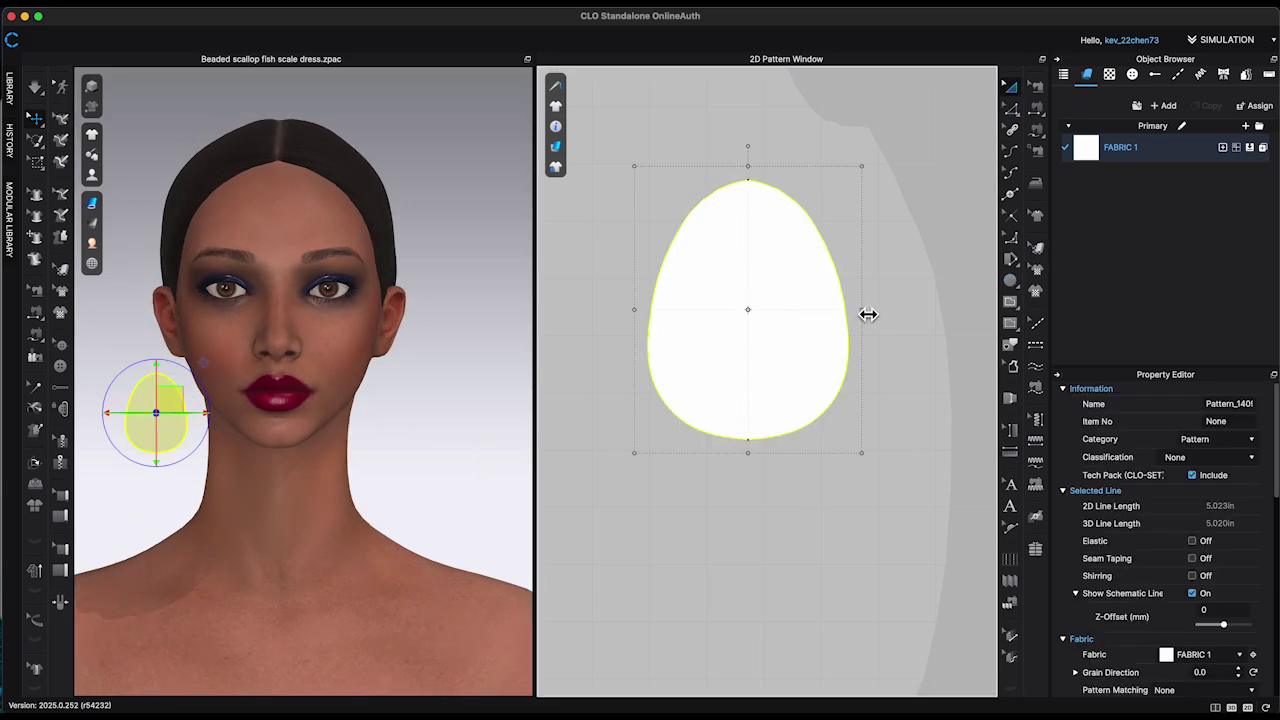
left_click_drag(862, 309, 827, 309)
left_click(592, 302)
right_click_drag(378, 316, 871, 357)
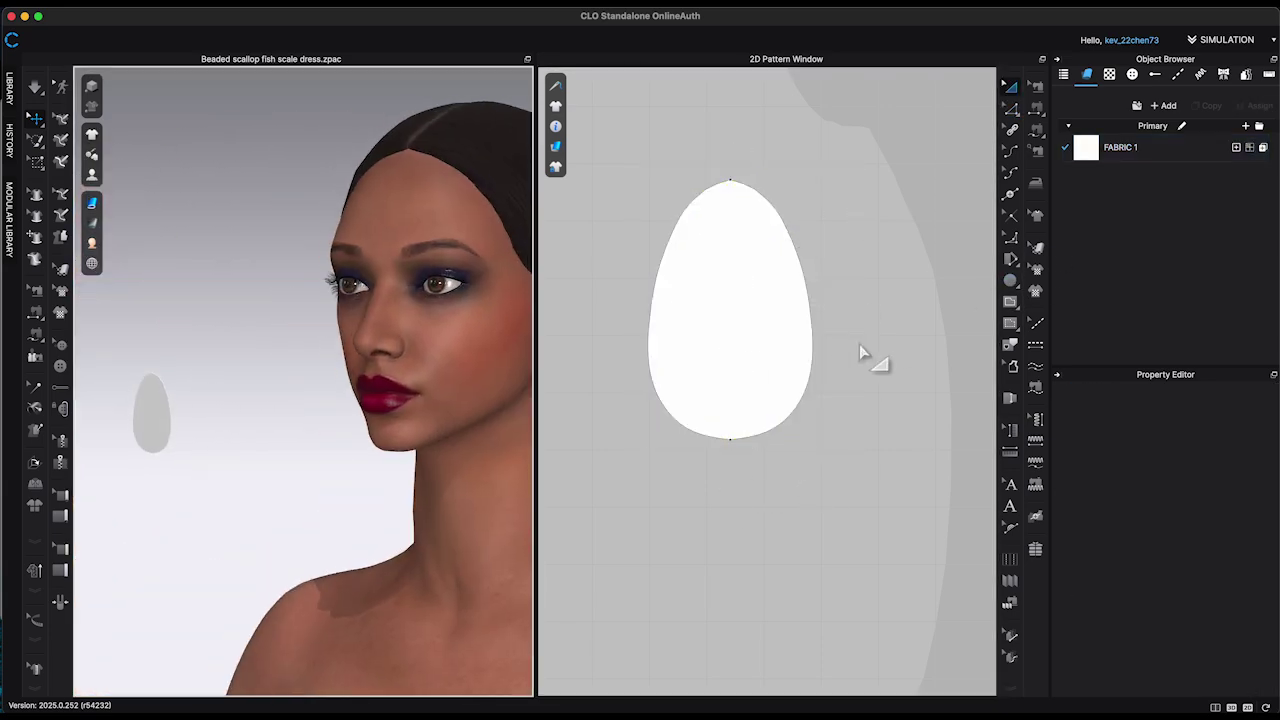
Lower the egg's bottom point slightly and smooth the outline around it
left_click(731, 442)
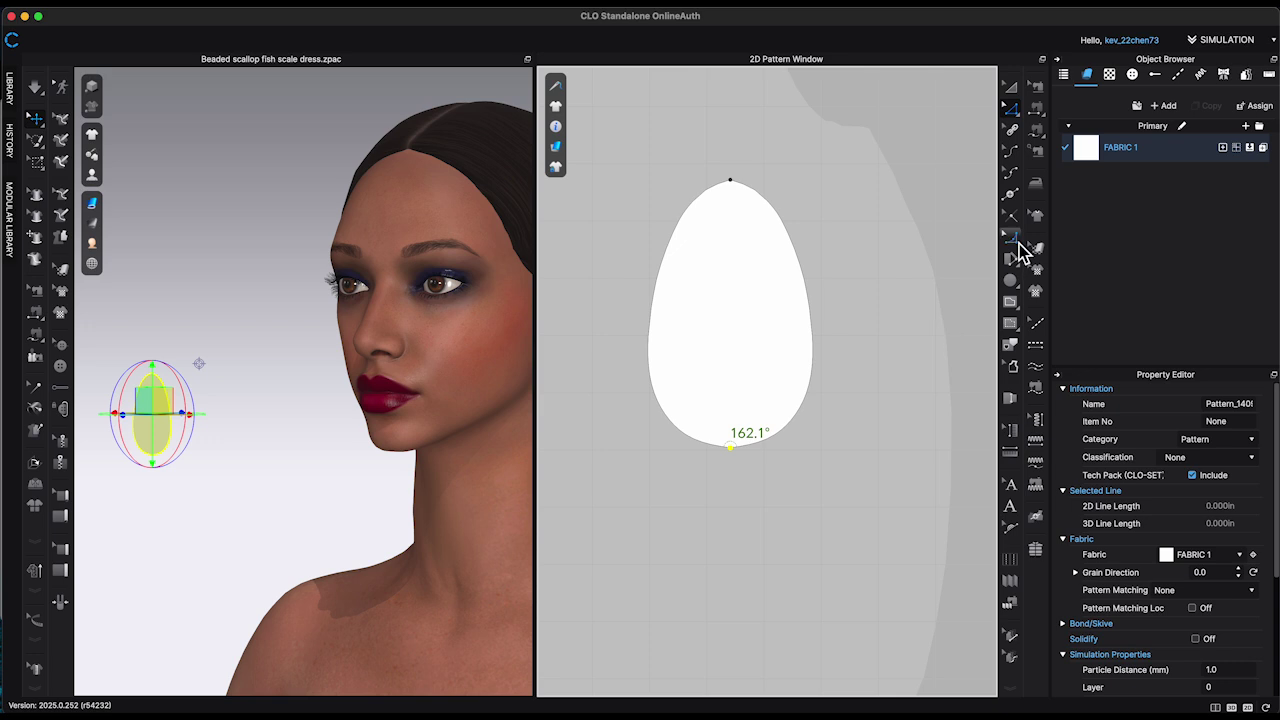
left_click_drag(731, 448, 740, 436)
key("z")
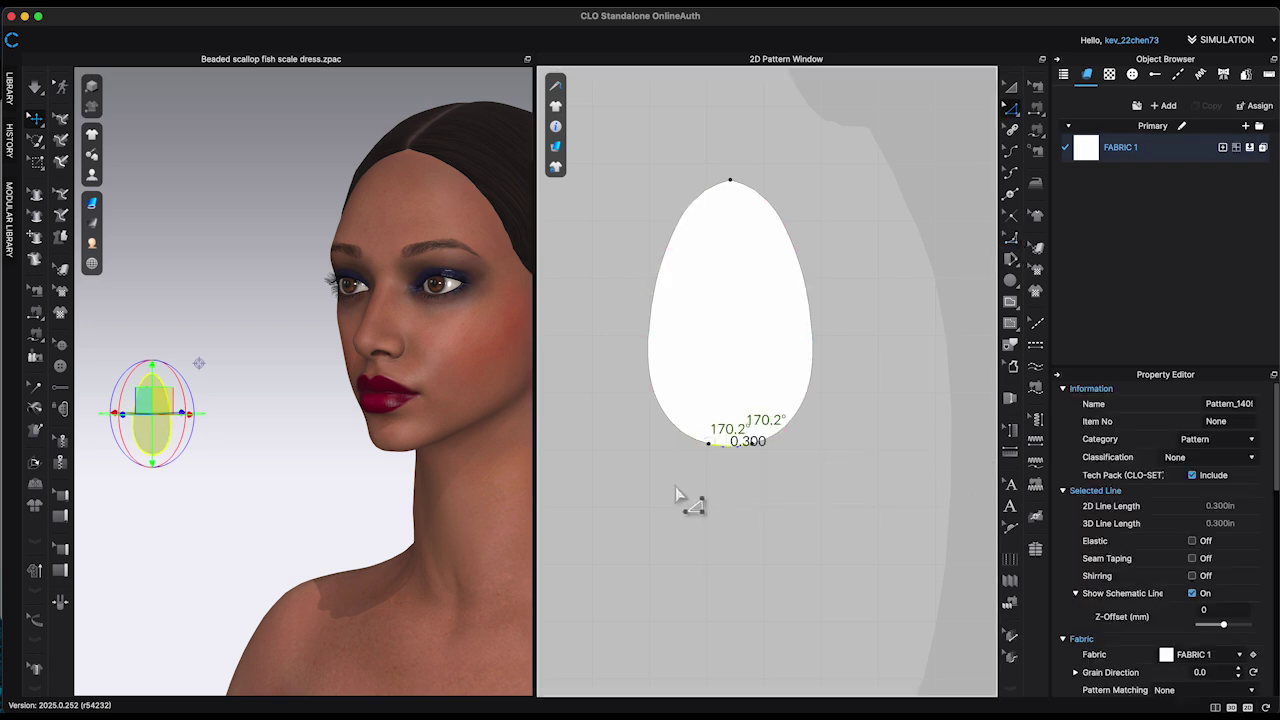
Convert the two points at the egg's bottom to curve points with Maintain Curve
left_click_drag(676, 485, 799, 423)
right_click(752, 446)
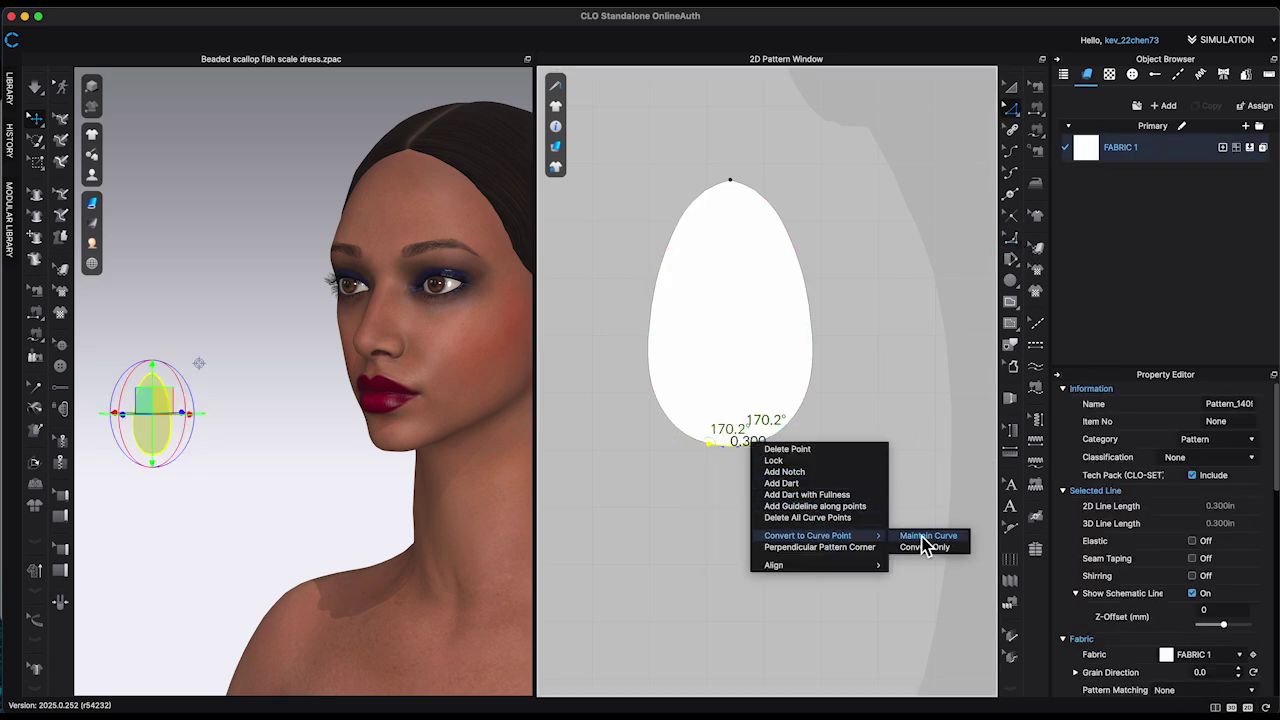
left_click(924, 538)
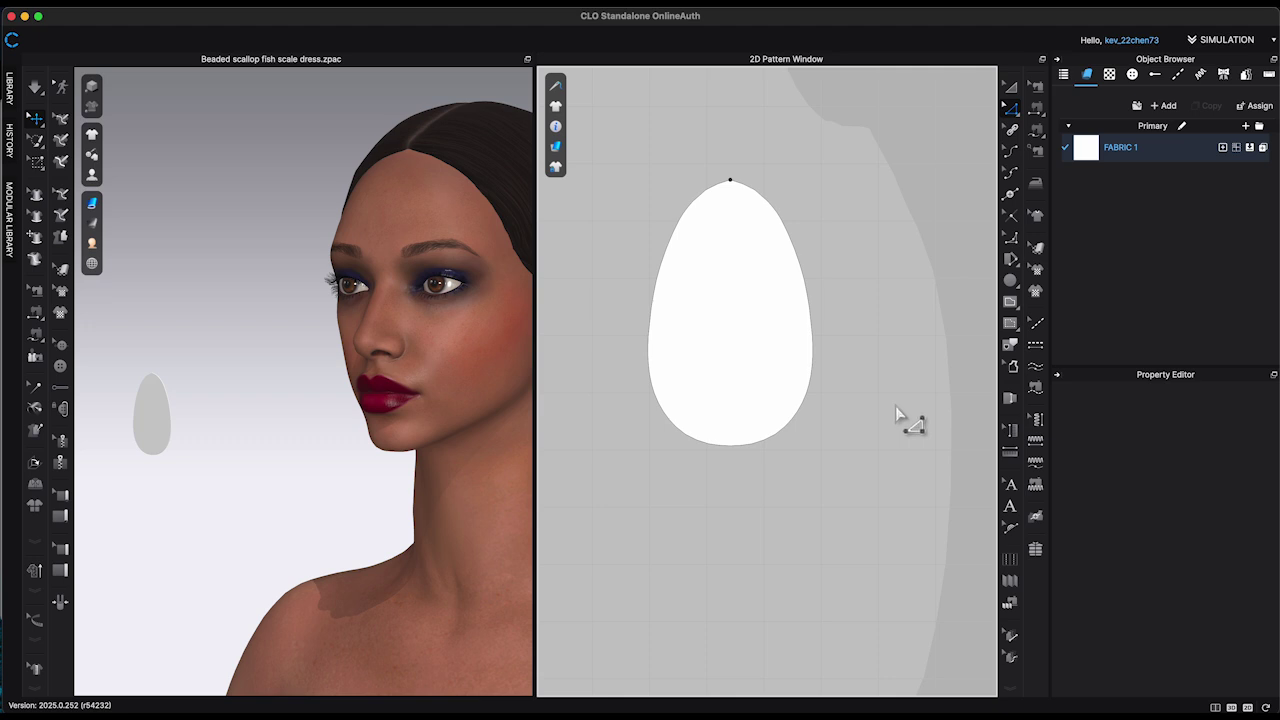
Offset the egg's outline inward as one internal line at a distance of 0.03 in, maintaining curvature
left_click(822, 409)
right_click(824, 407)
left_click(902, 507)
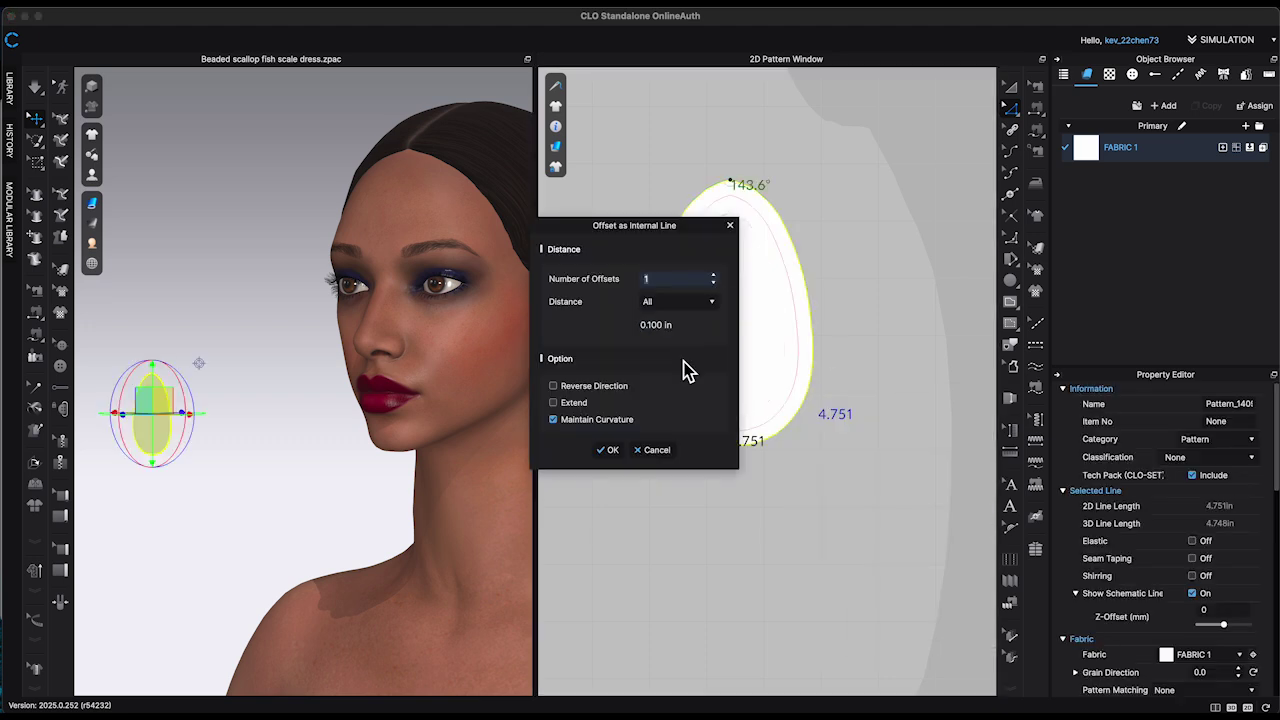
left_click_drag(624, 228, 557, 224)
left_click(592, 322)
type("0.01")
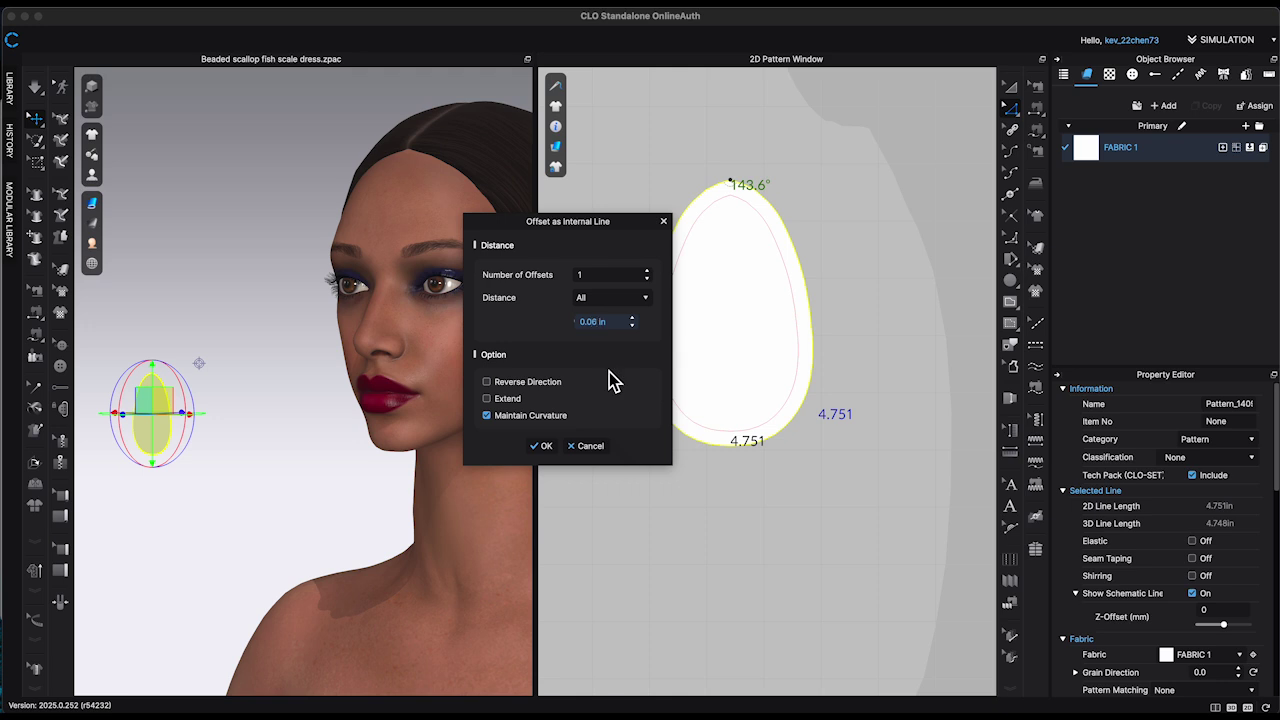
left_click_drag(588, 223, 503, 211)
key("BackSpace")
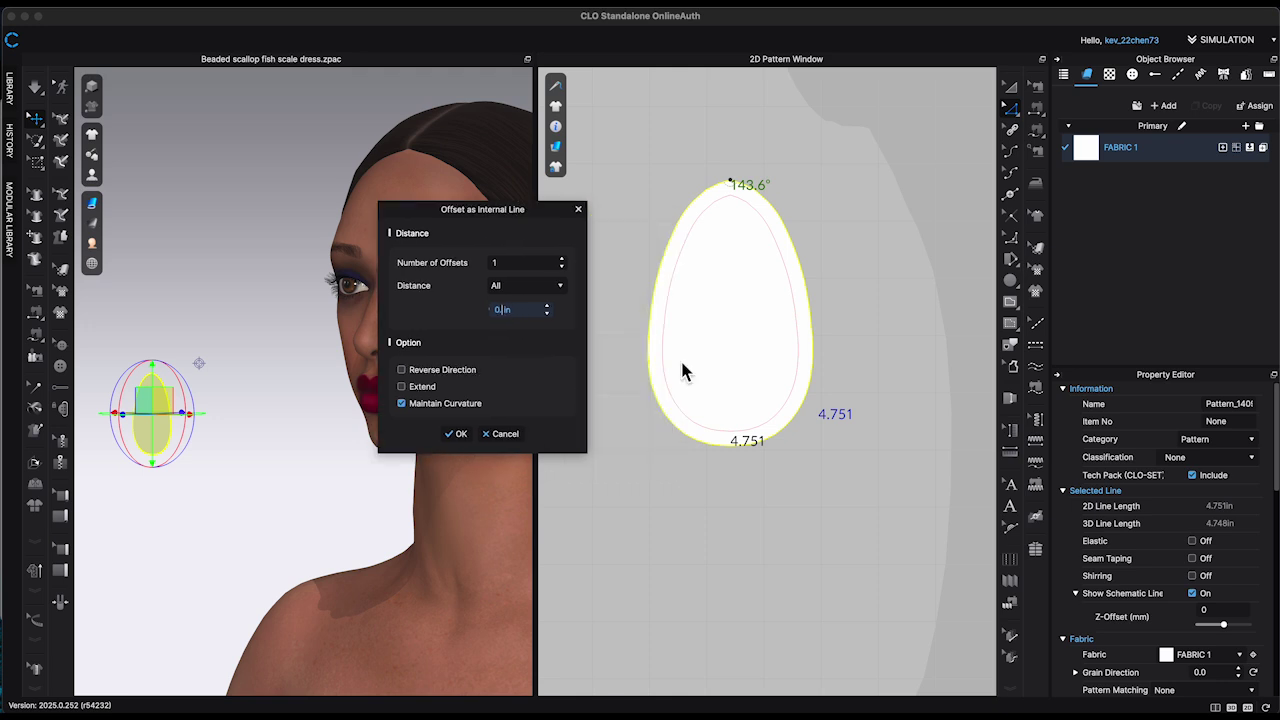
type("08")
key("Return")
left_click(505, 309)
type("0.03")
left_click(458, 434)
Convert the internal egg line to a hole and move the resulting thin ring to just below the avatar's ear
right_click(791, 424)
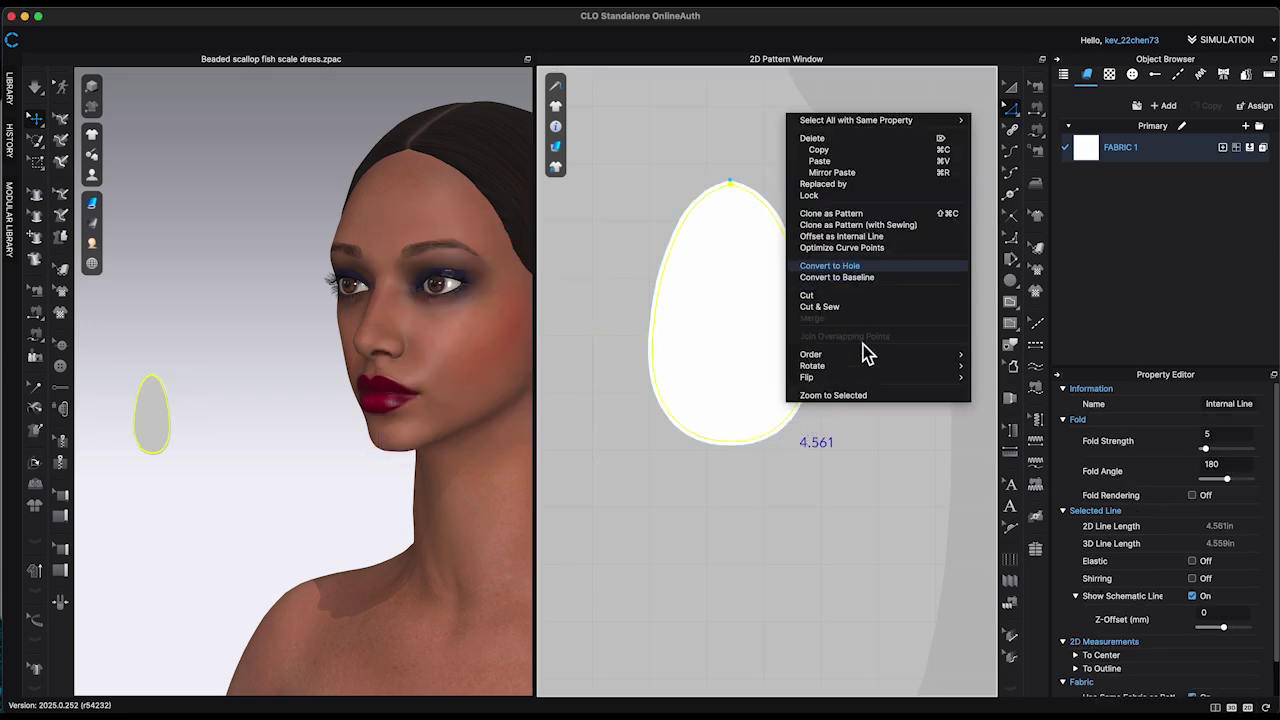
left_click(848, 267)
left_click_drag(632, 158, 868, 482)
right_click_drag(225, 435, 368, 422)
middle_click_drag(155, 428, 470, 457)
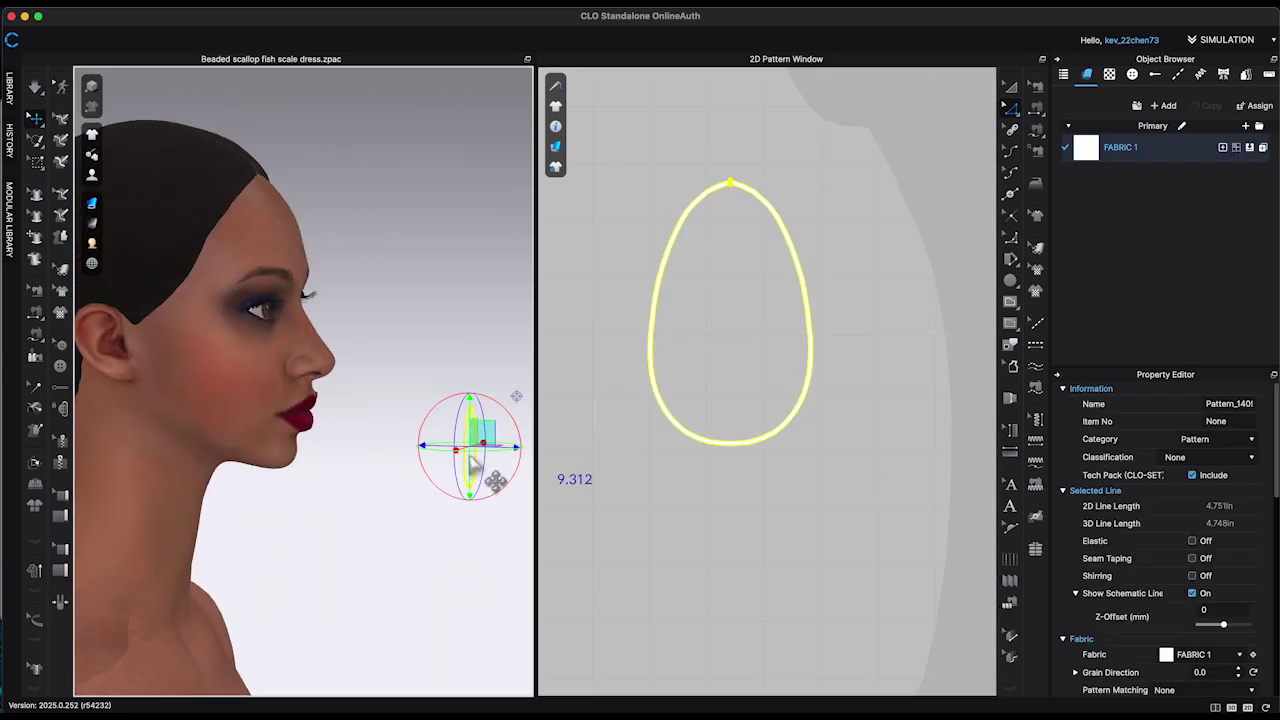
right_click_drag(186, 428, 262, 480)
Set the ring's additional rendering thickness to 2 and its side geometry curvature to 50%
scroll(1212, 607, "down", 3)
scroll(1212, 605, "down", 5)
left_click(1222, 577)
type("2")
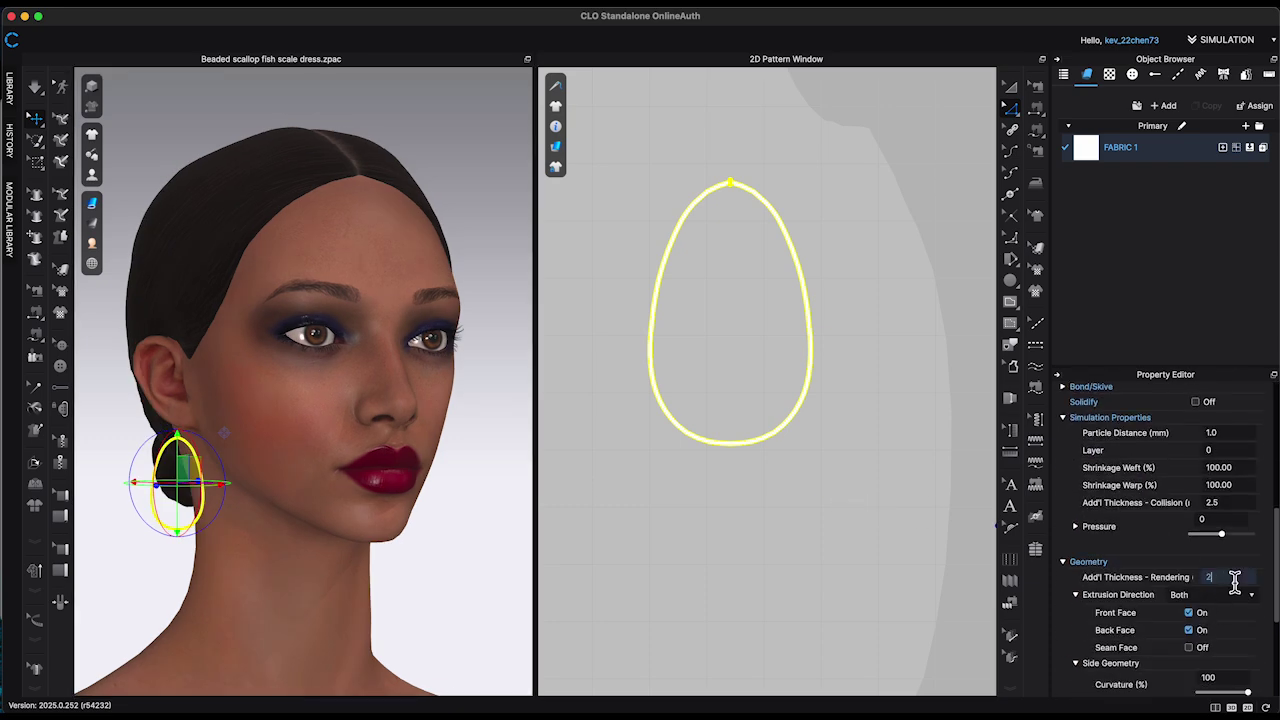
right_click_drag(146, 549, 240, 550)
scroll(1229, 688, "down", 1)
left_click(1232, 660)
type("50")
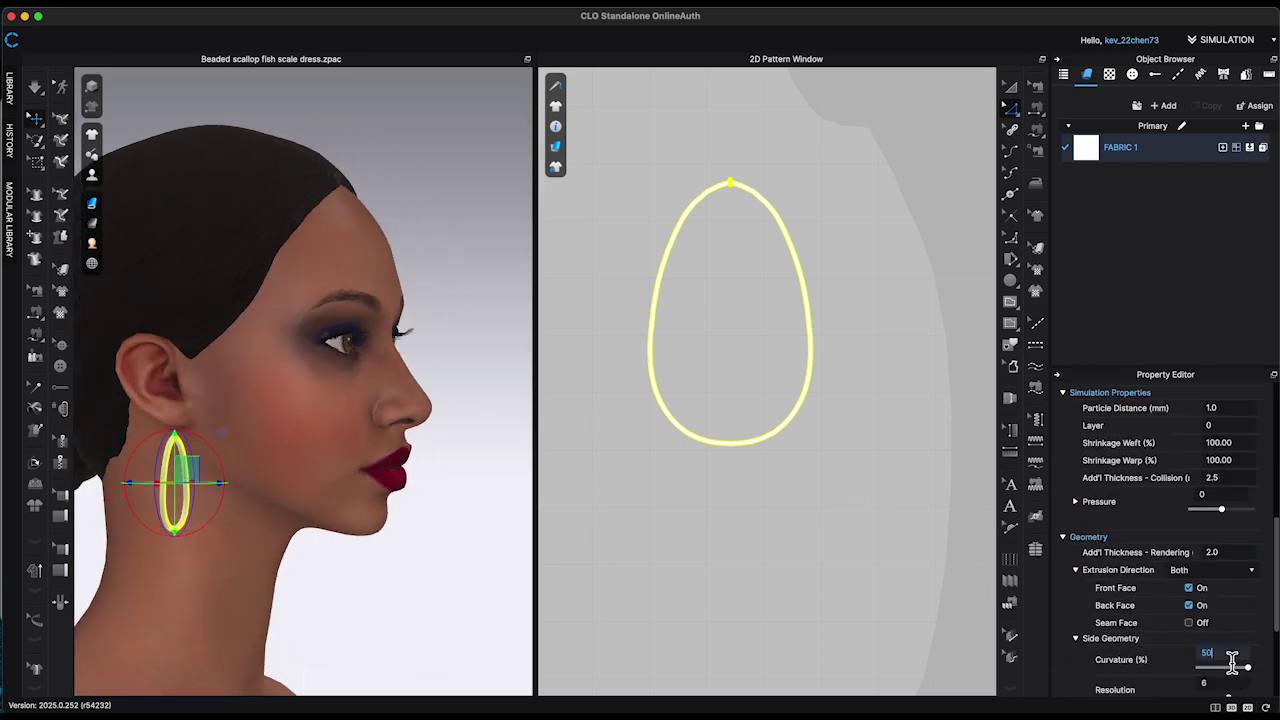
left_click(231, 566)
scroll(231, 566, "up", 6)
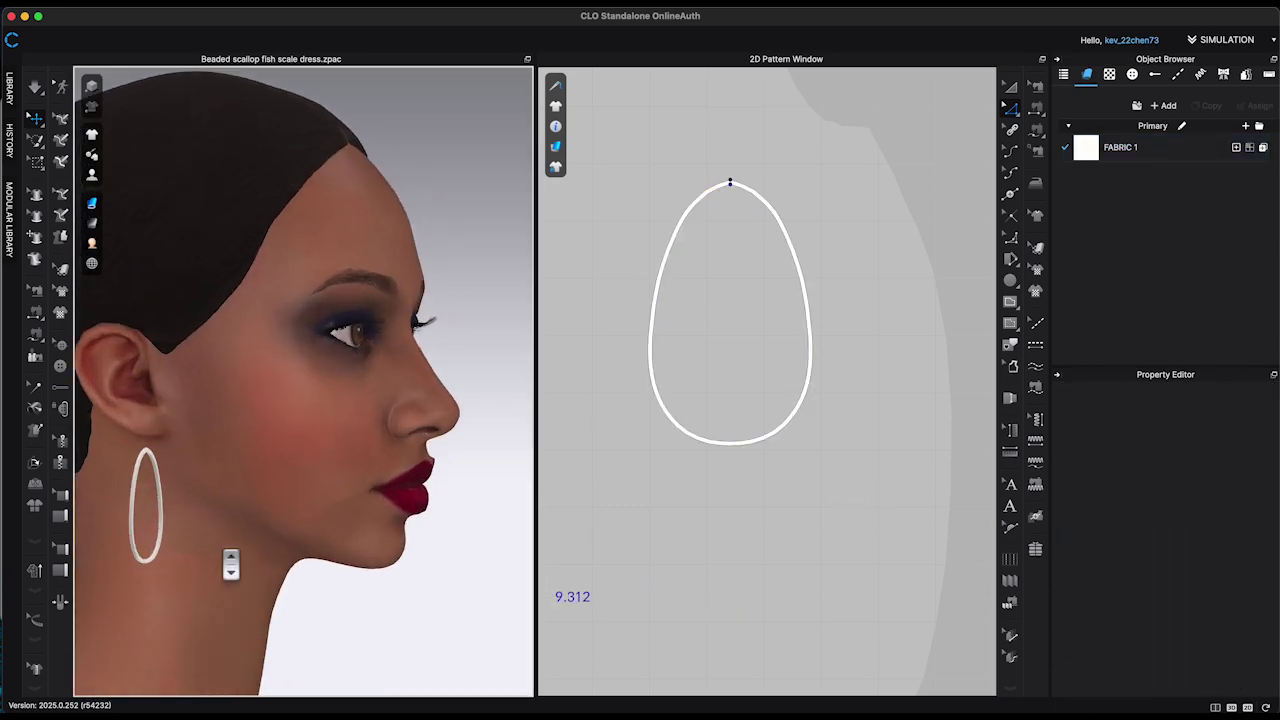
Set the egg ring's additional rendering thickness to 1.0 and paste a copy of it beside the original pattern
middle_click_drag(231, 566, 240, 490)
left_click_drag(621, 150, 845, 490)
key("super+c")
key("super+v")
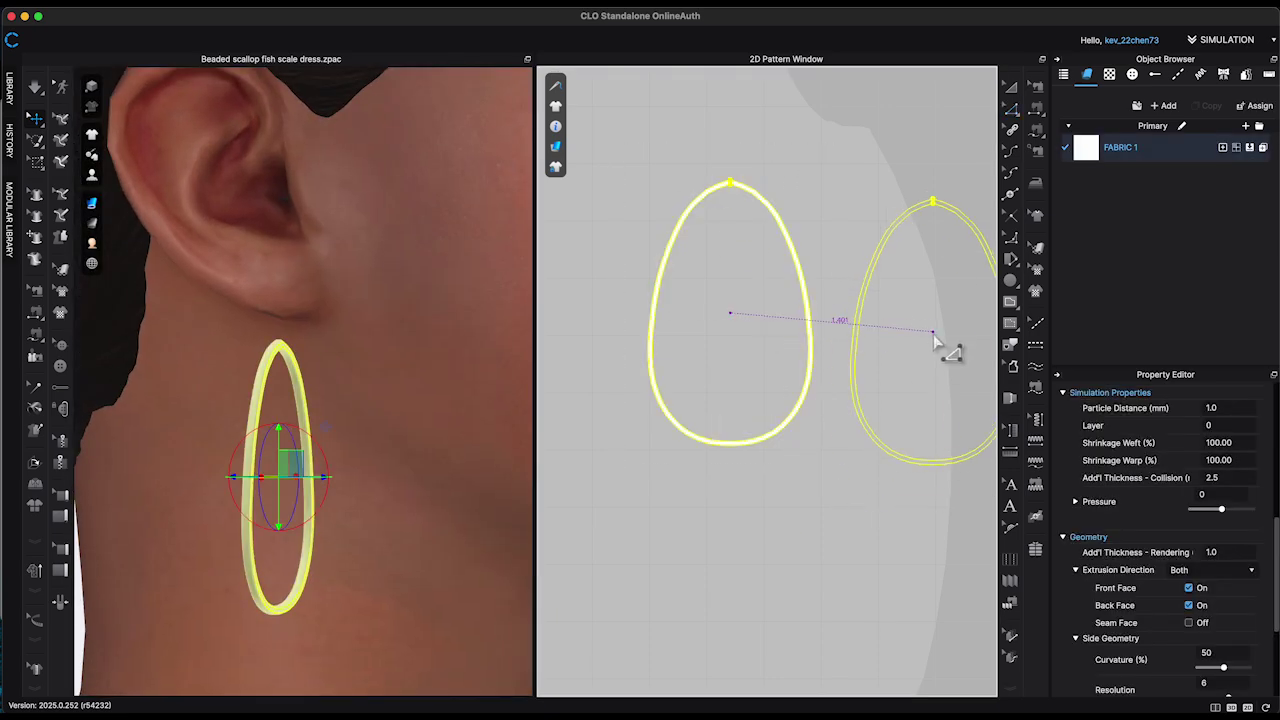
left_click(684, 376)
Rotate the copied ring about 90° around its vertical axis in 3D so the two rings cross below the ear
right_click_drag(420, 466, 349, 466)
key("2")
left_click_drag(371, 441, 199, 445)
right_click_drag(199, 445, 418, 393)
right_click_drag(422, 462, 428, 428)
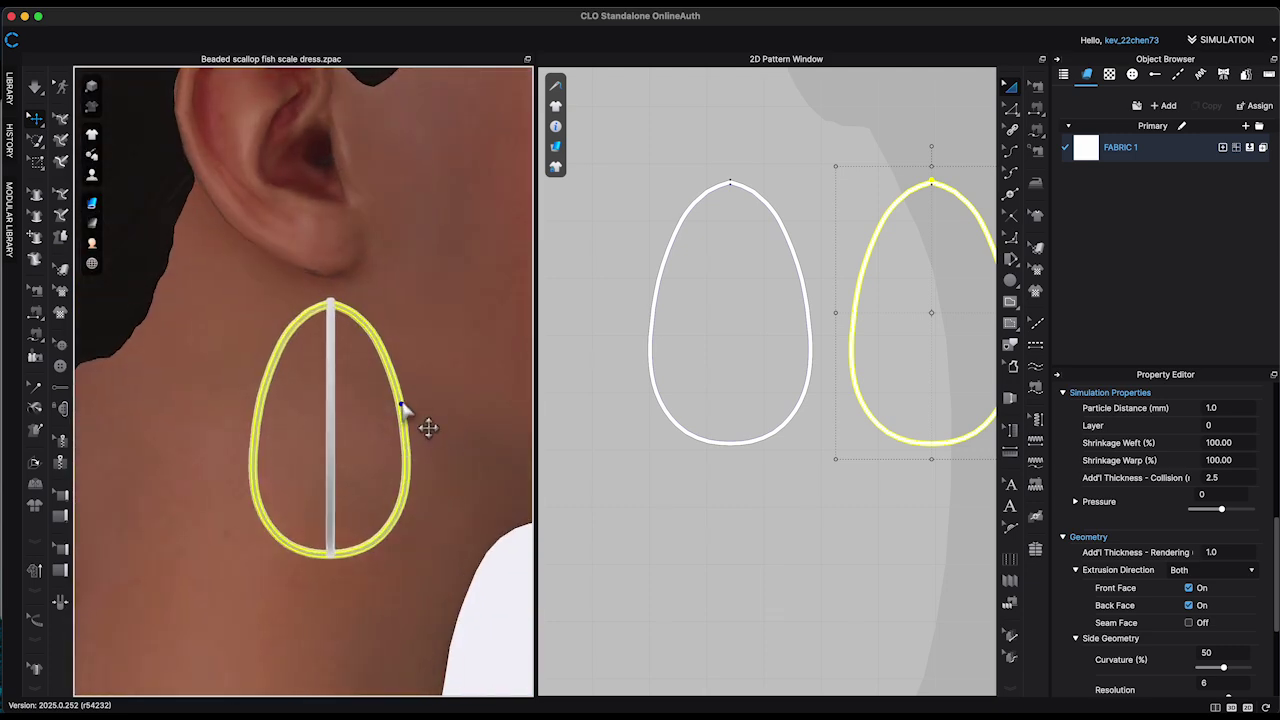
left_click(526, 611)
right_click_drag(402, 598, 322, 524)
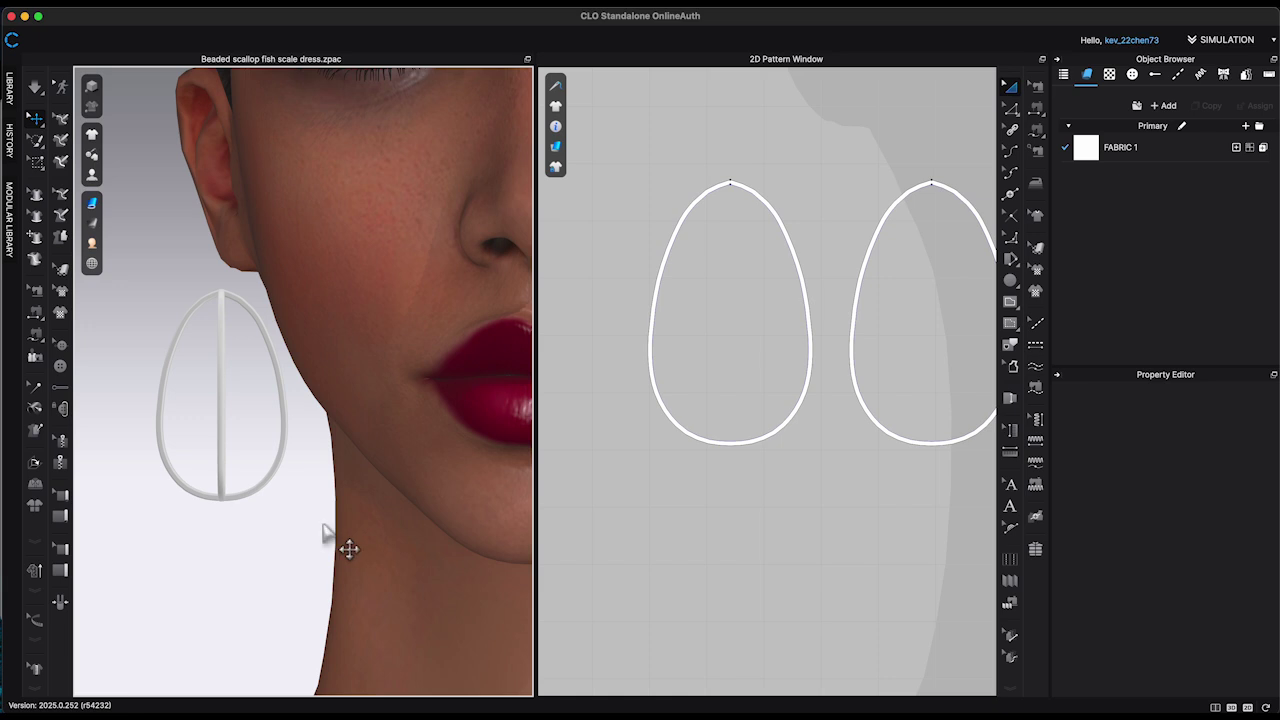
Draw a circle pattern beside the two rings with quarter arcs of about 1.05 in, and set its particle distance to 1 mm
scroll(421, 509, "up", 5)
scroll(421, 516, "down", 5)
mouse_move(423, 520)
right_mouse_down()
mouse_move(406, 520)
mouse_move(441, 522)
mouse_move(417, 523)
right_mouse_up()
scroll(823, 486, "down", 4)
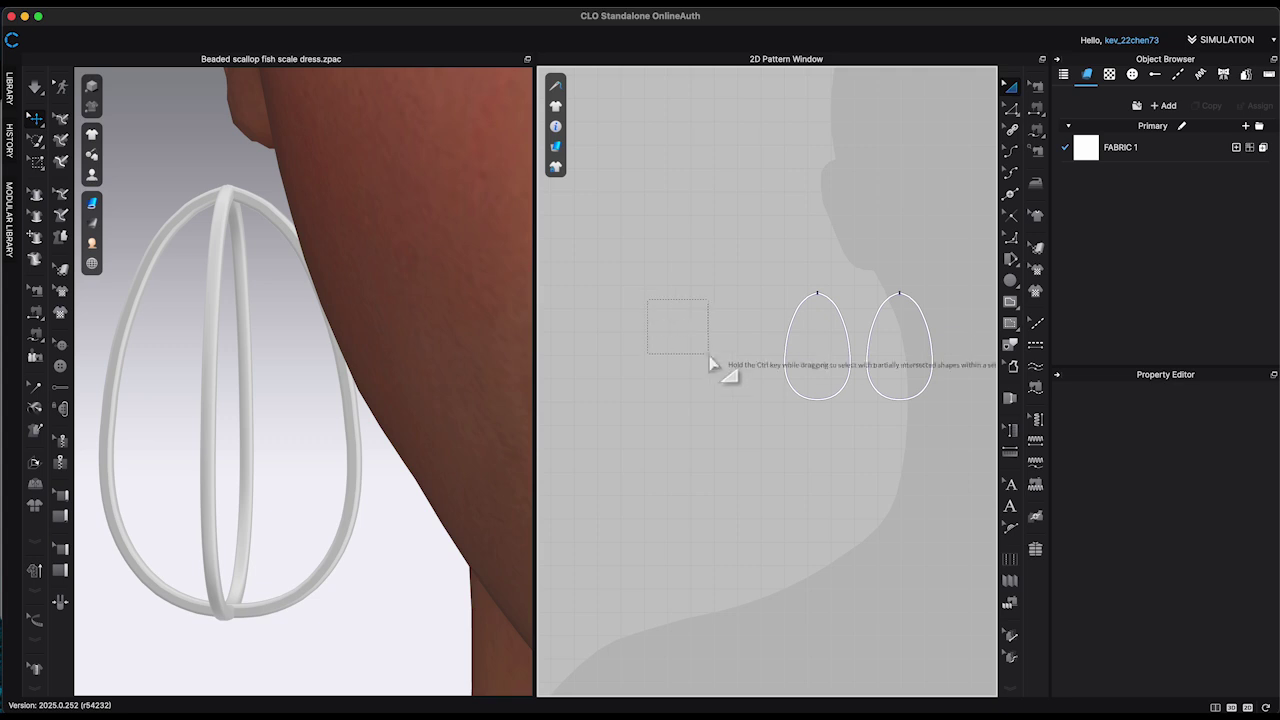
left_click(1011, 280)
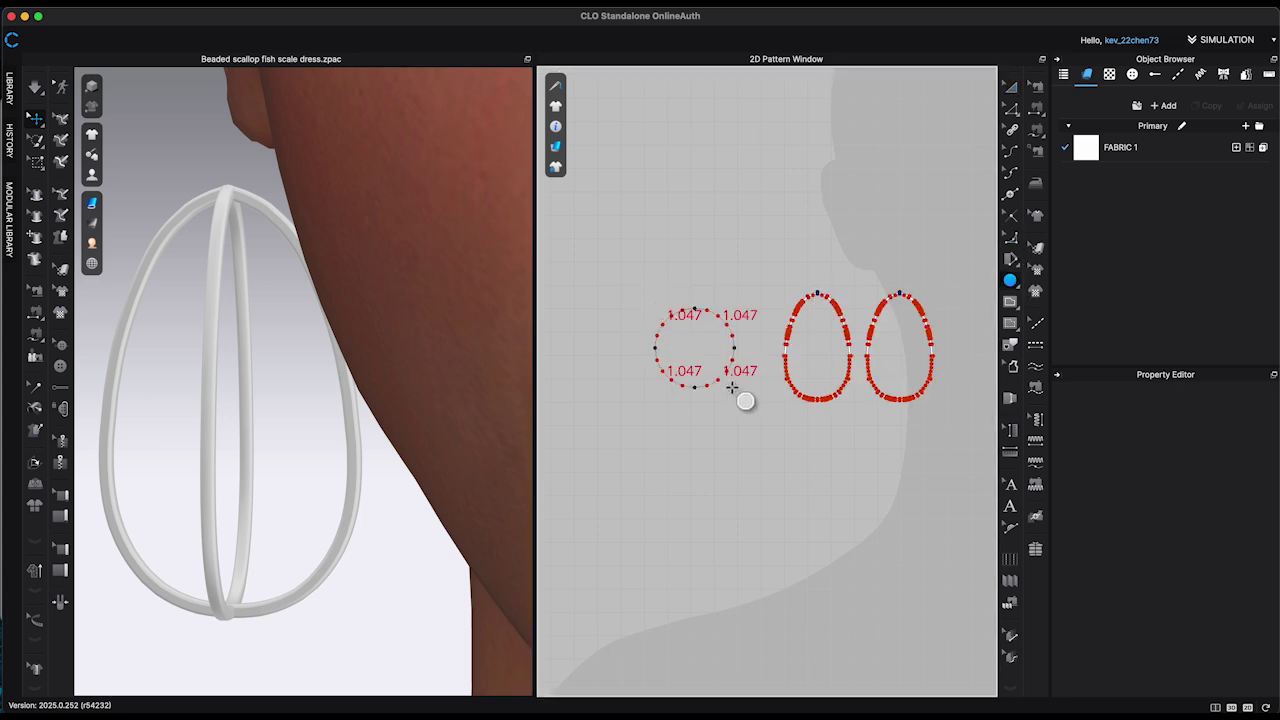
left_click(731, 387)
double_click(1238, 408)
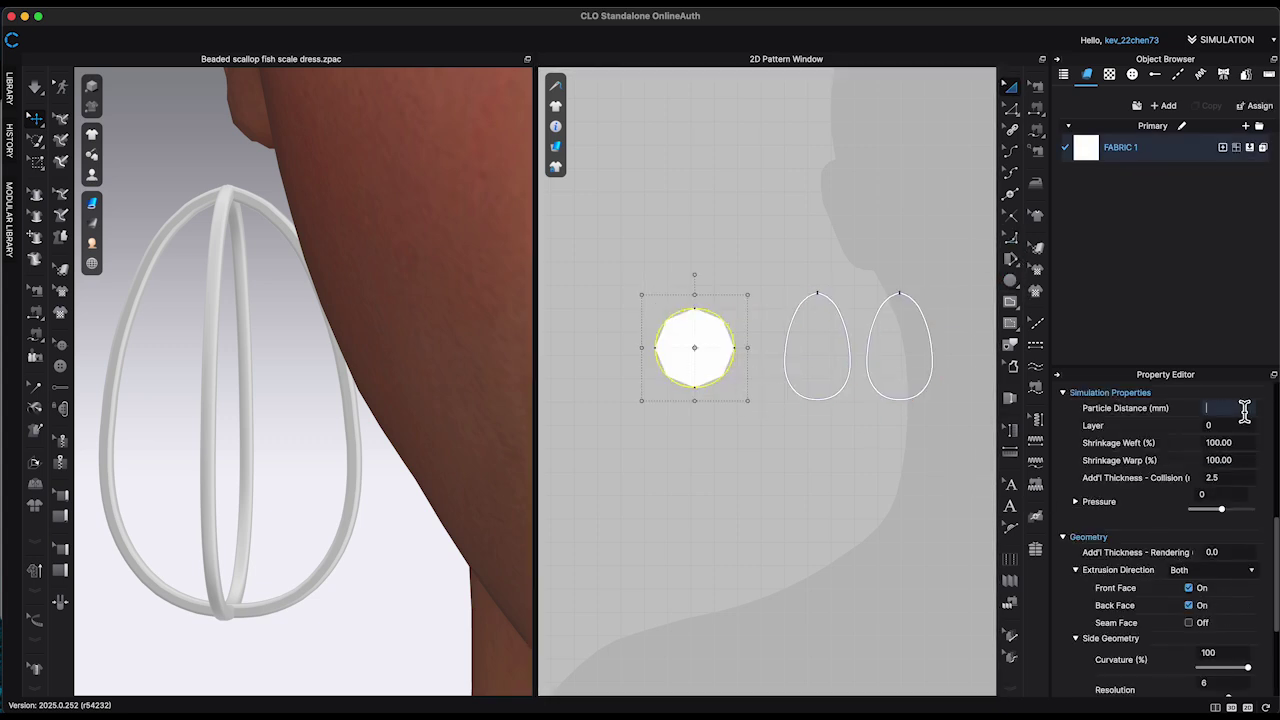
type("1")
key("Return")
Convert the circle's side and bottom points to curve points while maintaining the curve
left_click(615, 378)
scroll(740, 380, "up", 2)
left_click(710, 452)
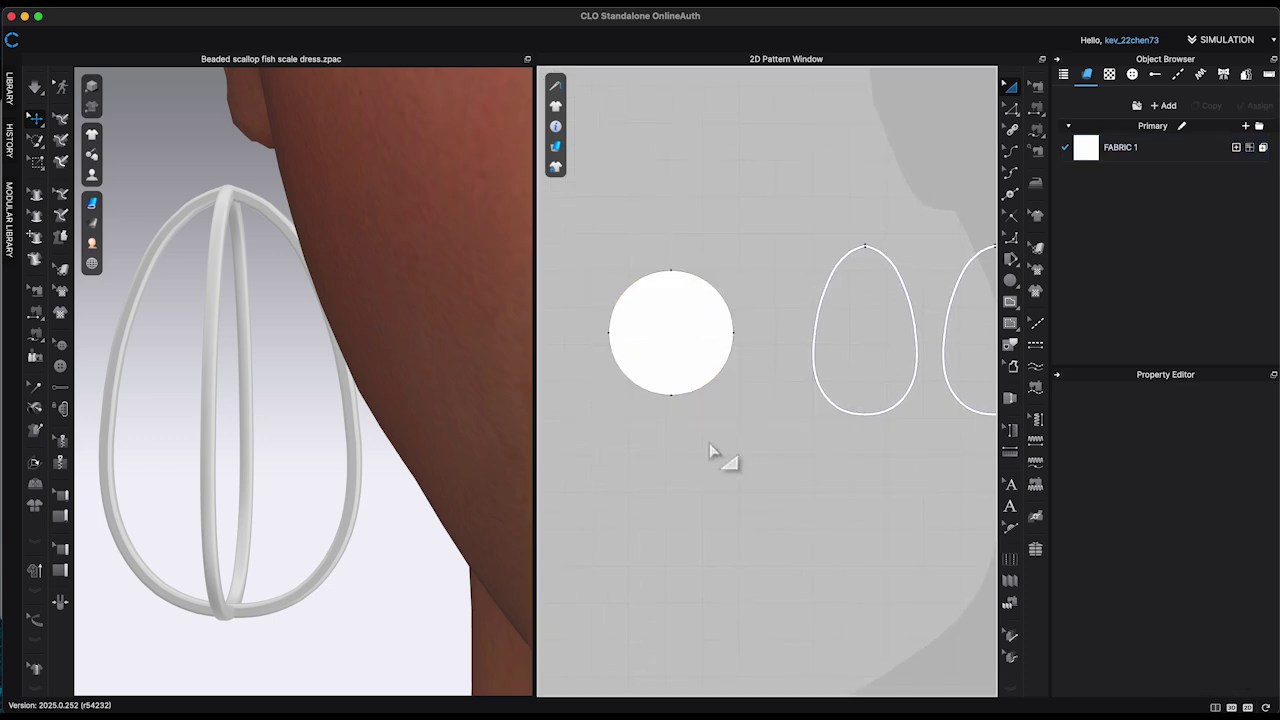
left_click_drag(673, 380, 675, 382)
right_click(736, 335)
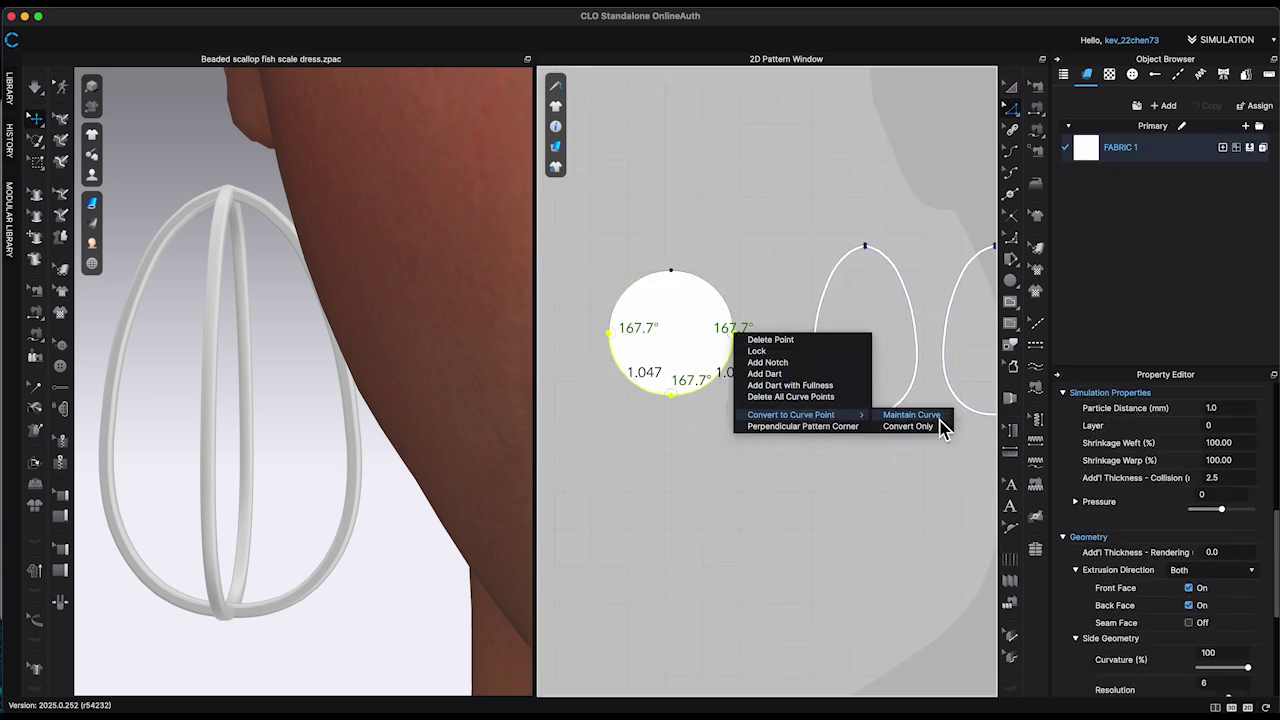
left_click(940, 418)
Offset the circle's outline as one internal line at 0.030 in with curvature maintained, and convert the internal line to a hole
left_click(708, 385)
right_click(705, 388)
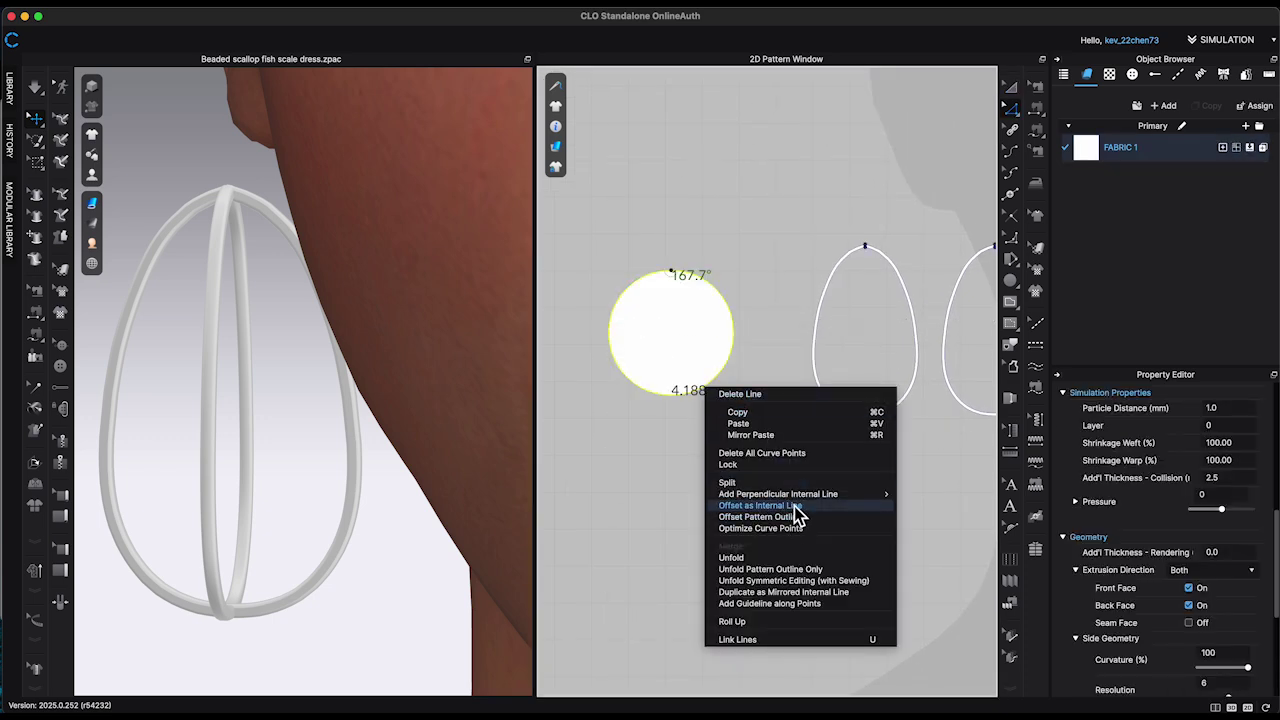
left_click(760, 505)
left_click_drag(638, 226, 455, 213)
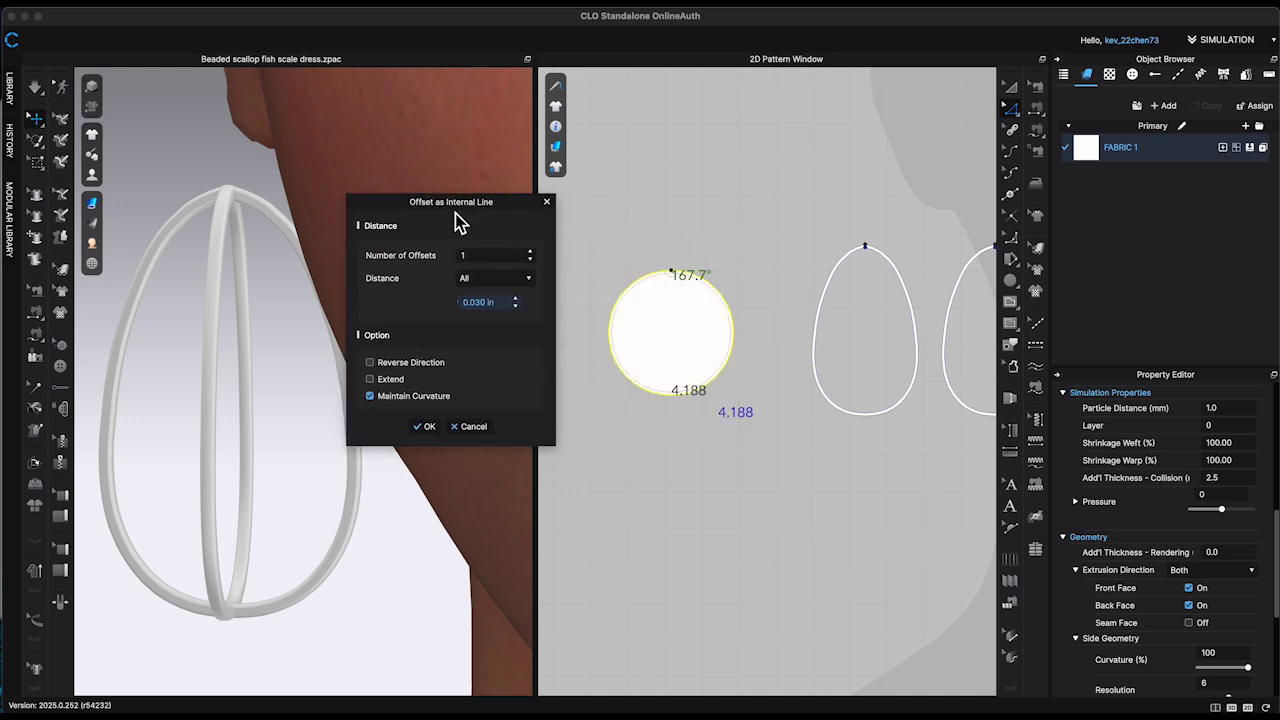
left_click(426, 427)
right_click(716, 381)
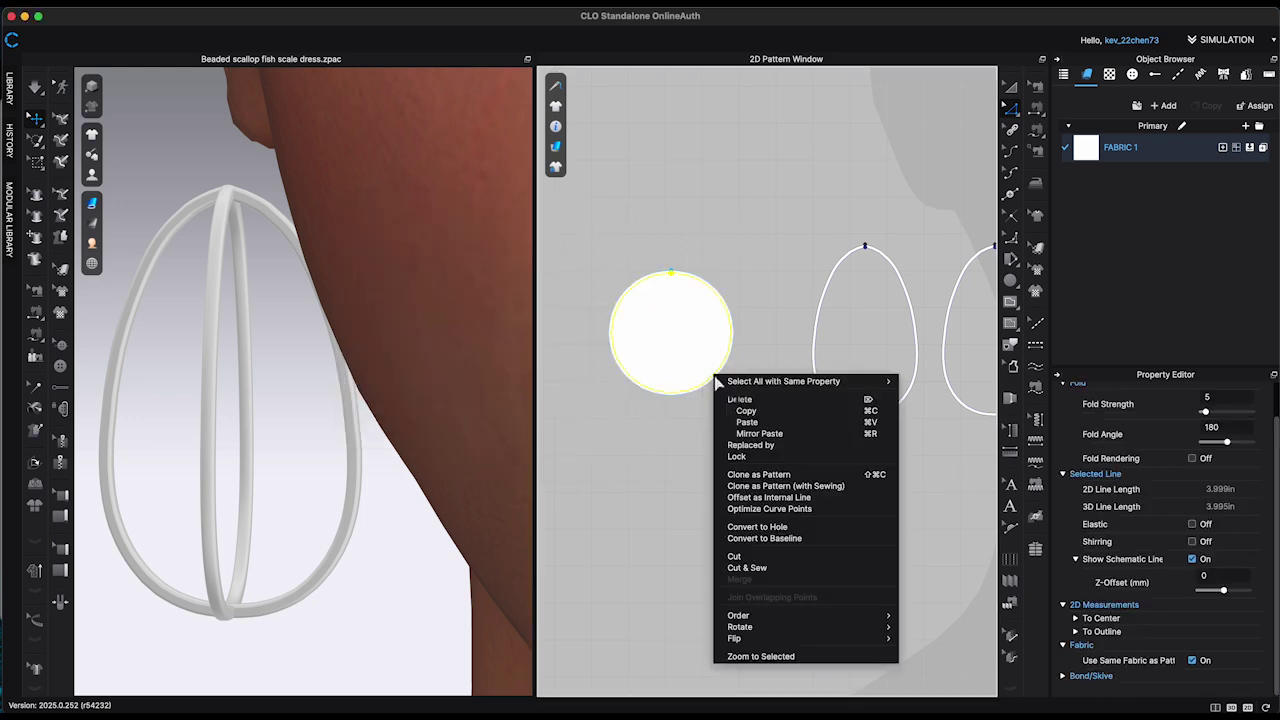
left_click(776, 527)
Set the circular ring's additional rendering thickness to 1.0
left_click_drag(598, 265, 752, 412)
scroll(1224, 620, "down", 5)
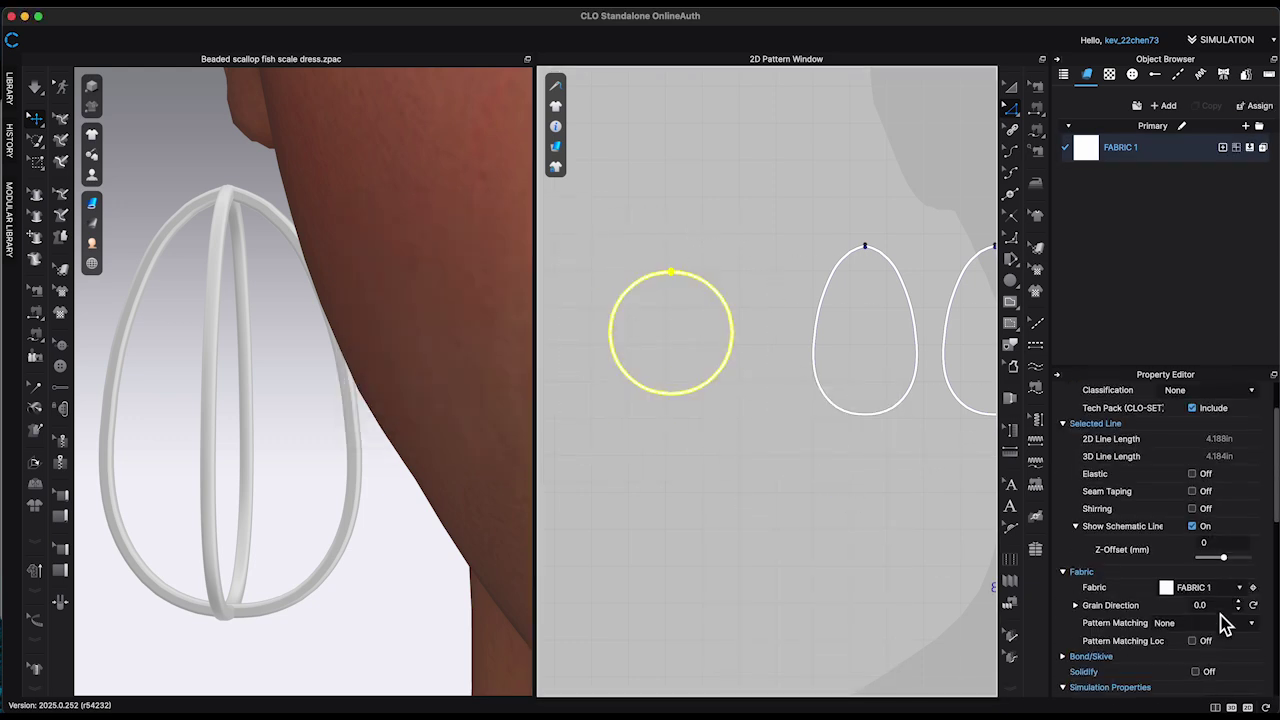
scroll(1247, 610, "down", 2)
left_click(1239, 565)
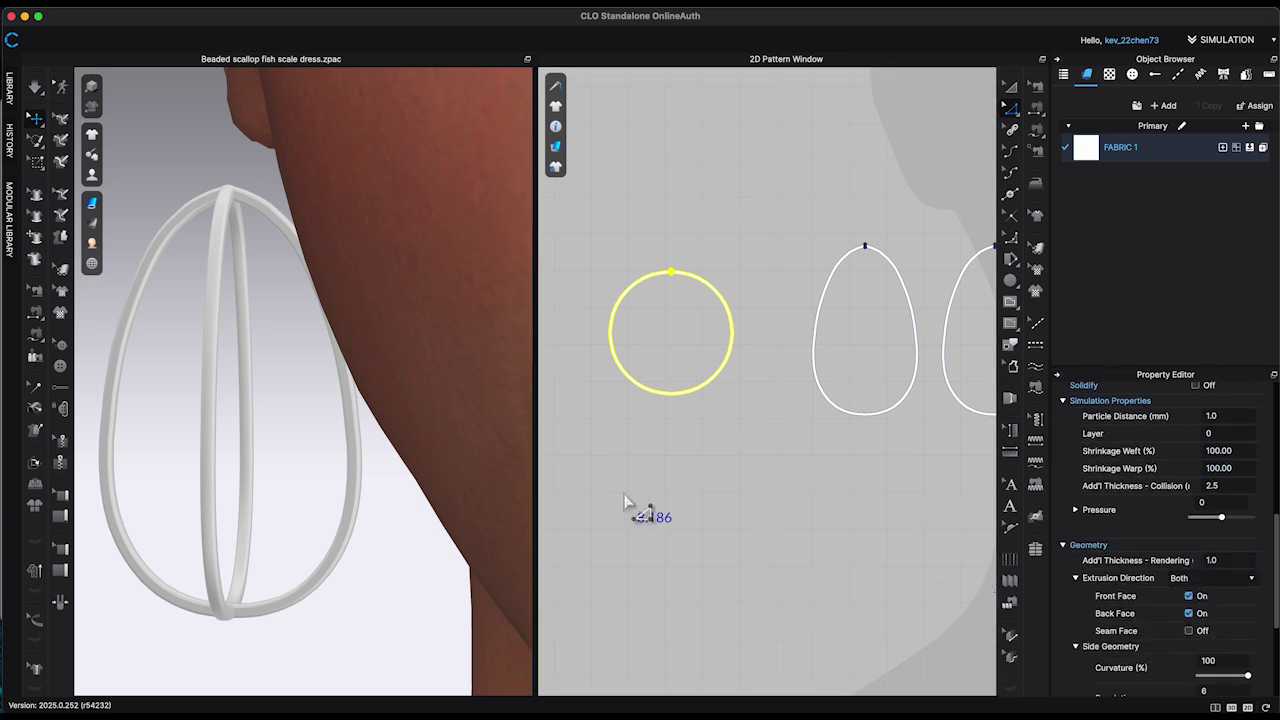
Rotate the circular ring to horizontal in 3D and move it across the middle of the crossed egg rings
left_click_drag(560, 222, 772, 435)
scroll(175, 442, "down", 3)
scroll(270, 455, "down", 10)
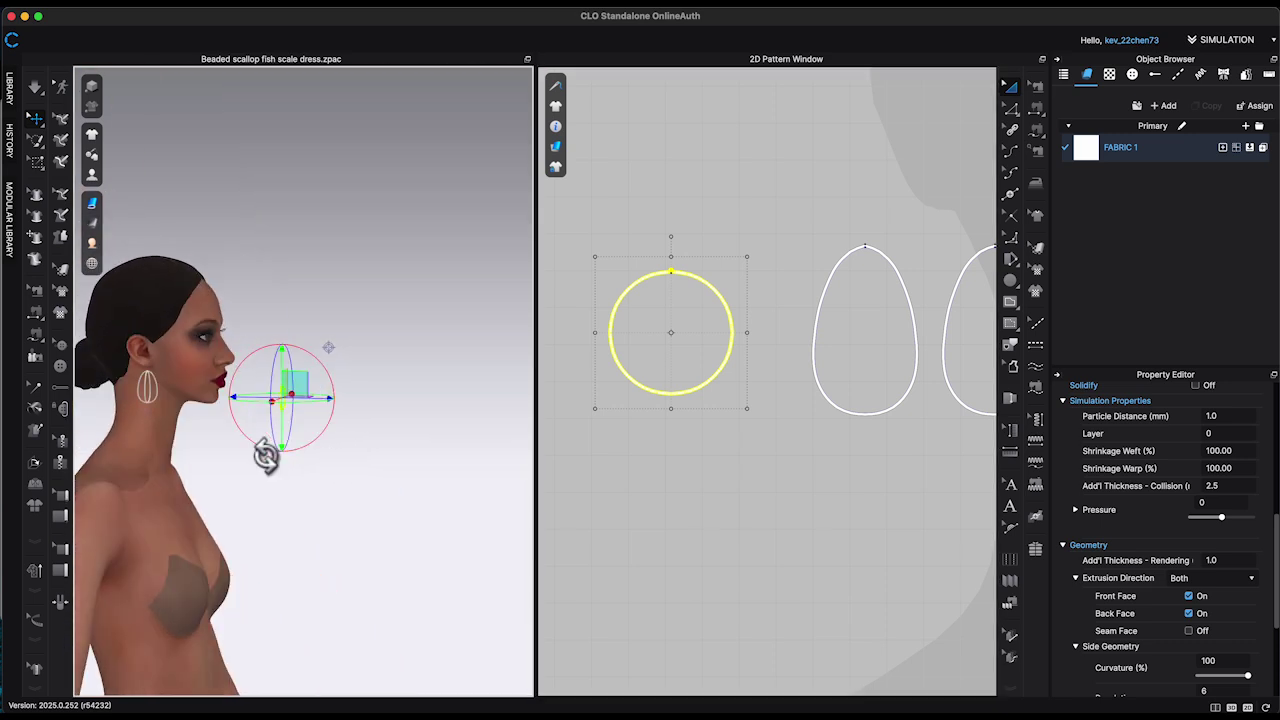
scroll(307, 420, "up", 5)
middle_click_drag(307, 420, 376, 442)
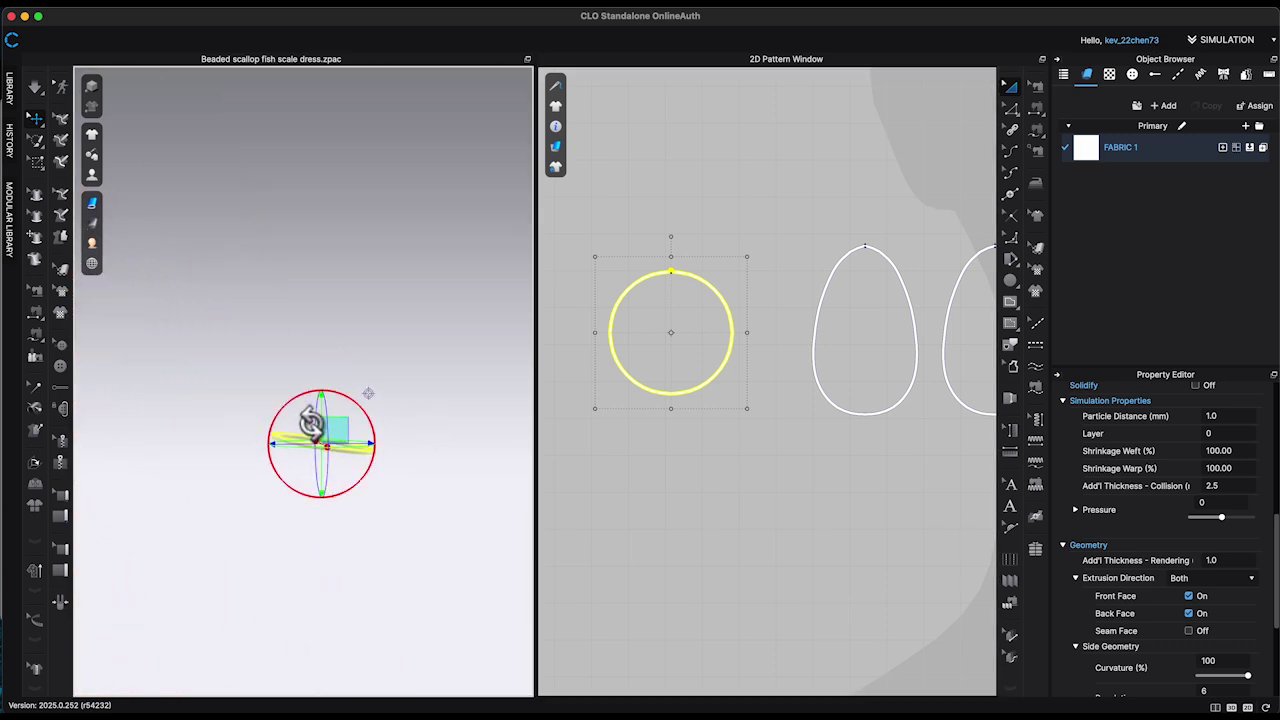
middle_click_drag(18, 485, 462, 445)
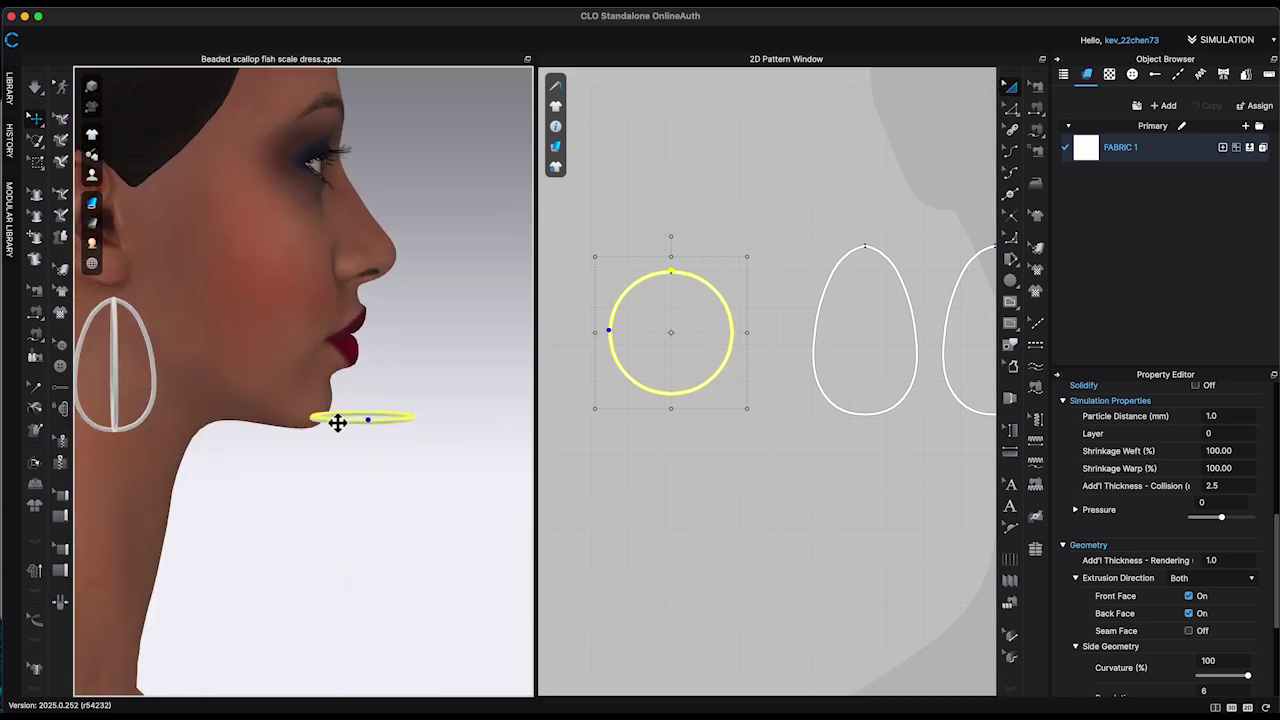
left_click_drag(137, 383, 372, 408)
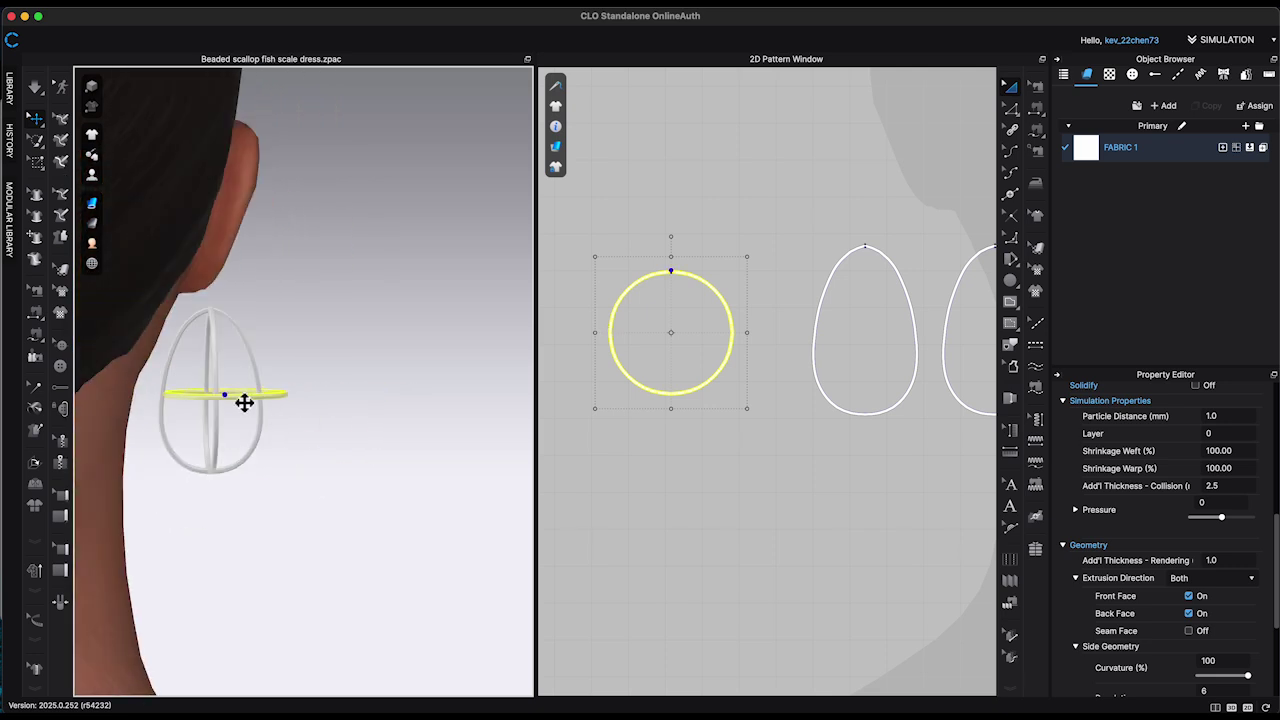
Scale the circle pattern down proportionally so the ring matches the width of the crossed egg rings
right_click_drag(244, 402, 266, 434)
right_click_drag(343, 464, 383, 391)
left_click(343, 352)
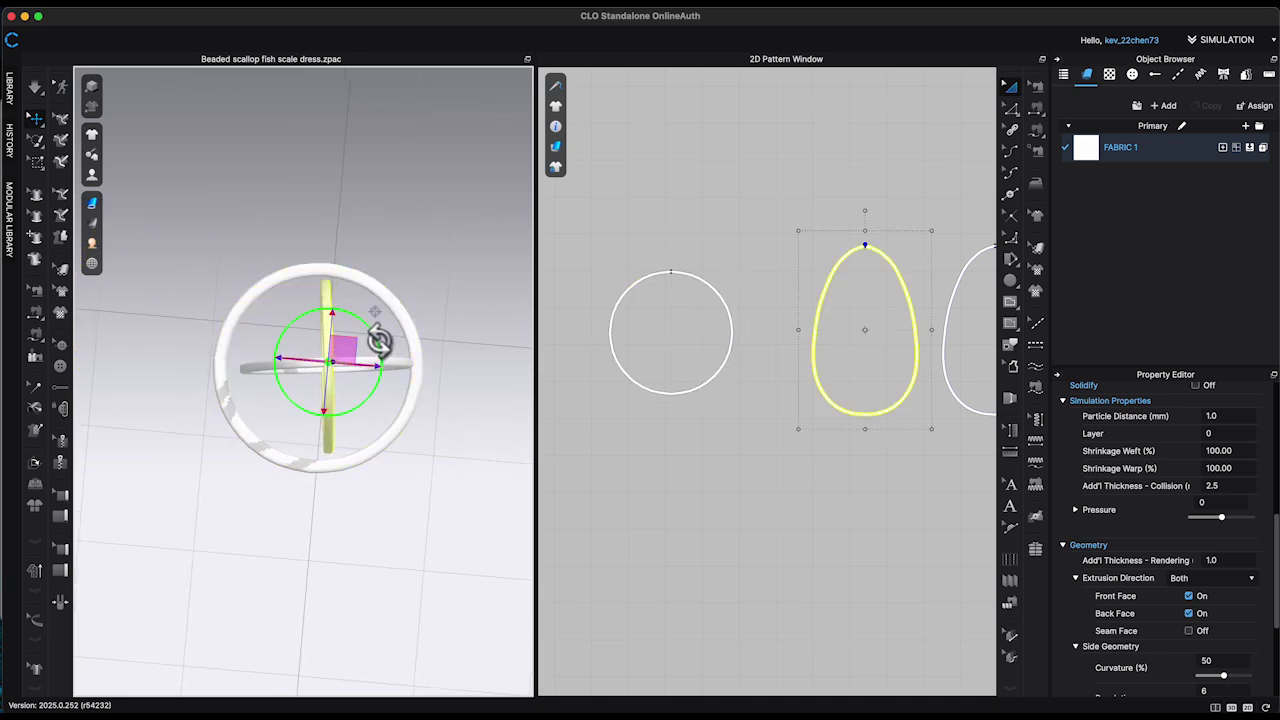
right_click_drag(468, 391, 472, 366)
left_click(480, 358)
left_click(632, 286)
left_click_drag(747, 257, 743, 277)
left_click_drag(412, 358, 421, 354)
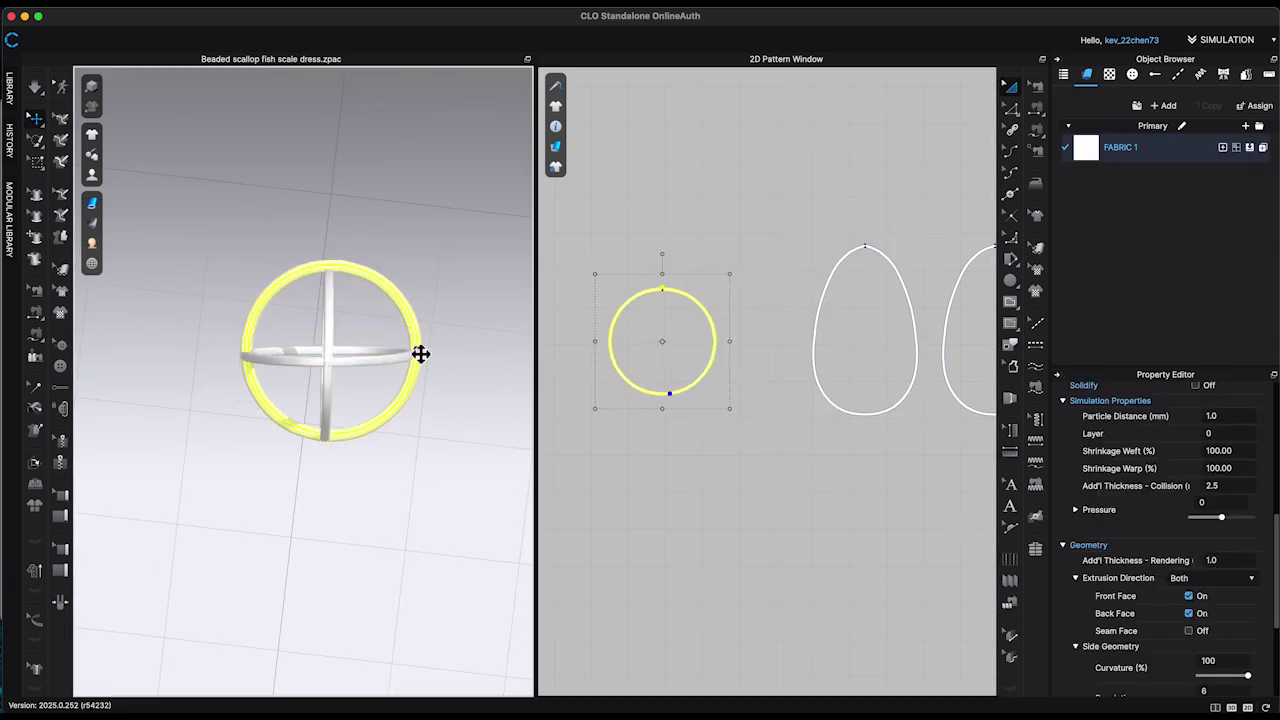
left_click_drag(730, 274, 714, 290)
left_click_drag(406, 331, 394, 321)
left_click_drag(714, 290, 720, 284)
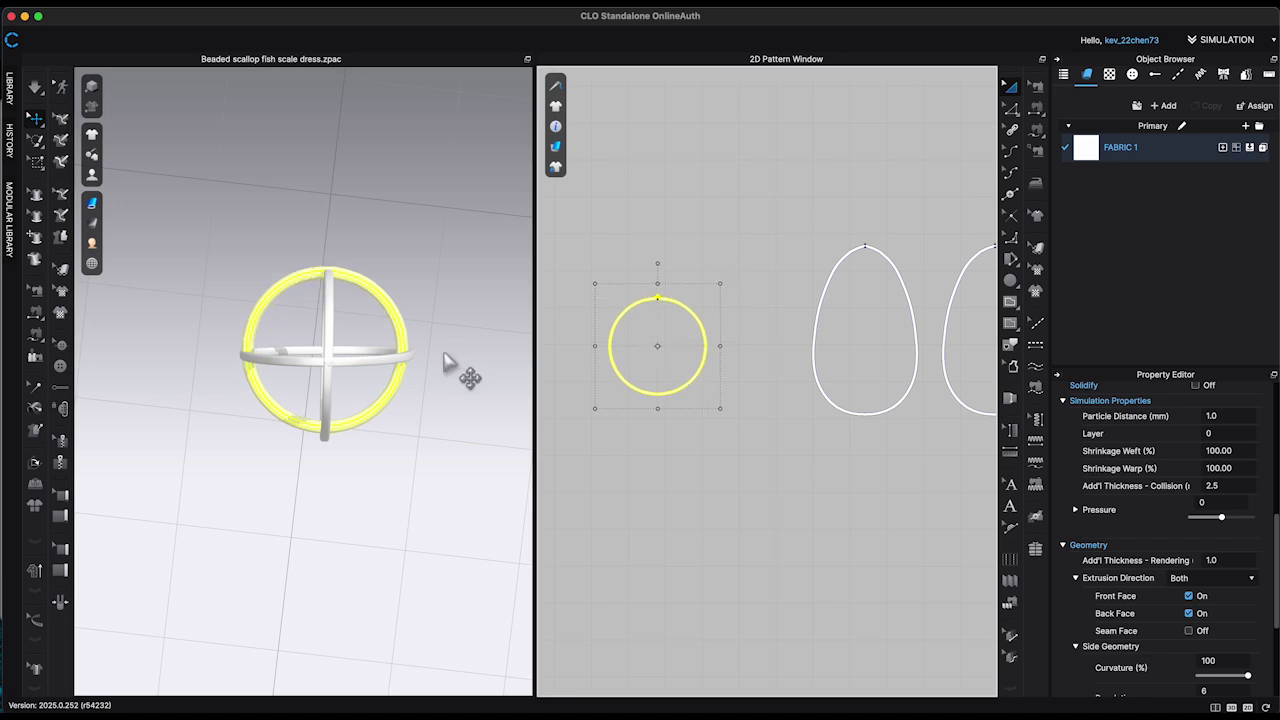
Set the horizontal ring's side geometry curvature to 50%
right_click_drag(443, 354, 455, 250)
double_click(1236, 664)
type("50")
key("Return")
Adjust the horizontal ring's position inside the egg frame and scale its pattern down slightly
scroll(400, 380, "up", 5)
right_click_drag(430, 515, 434, 250)
middle_click_drag(434, 250, 430, 227)
left_click_drag(432, 227, 421, 223)
scroll(421, 223, "up", 2)
left_click_drag(720, 284, 718, 286)
scroll(440, 300, "down", 5)
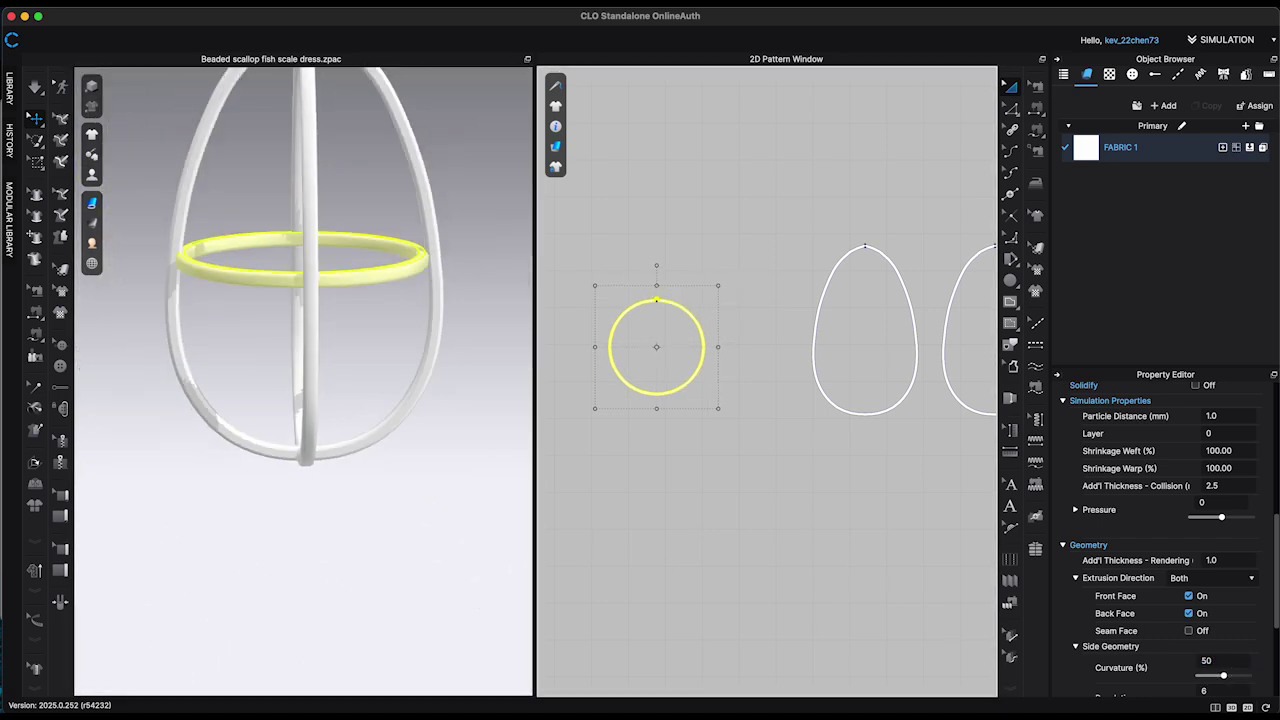
left_click_drag(1222, 675, 1197, 677)
key("Return")
Copy the circle pattern and paste the duplicate directly below the original
right_click_drag(488, 366, 467, 298)
middle_click_drag(664, 457, 715, 379)
key("super+c")
key("super+v")
left_click(711, 382)
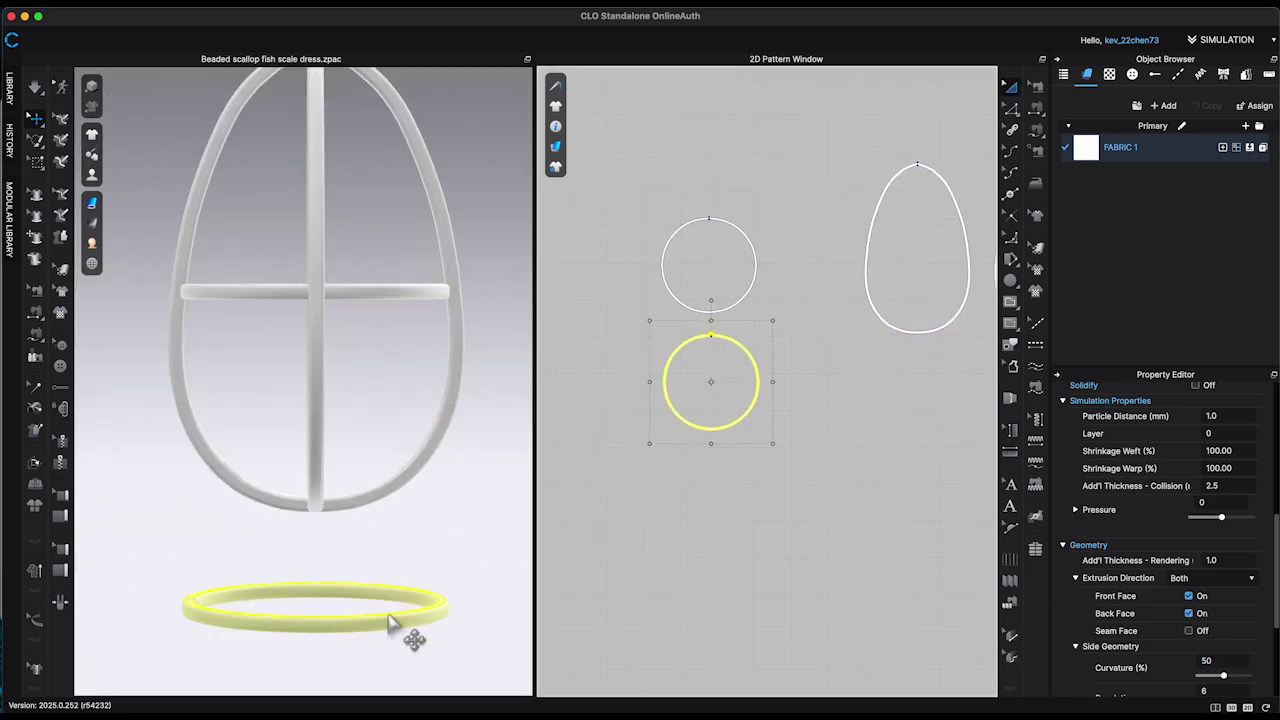
Move the second ring into the egg frame just below the first ring and scale its pattern up slightly
left_click_drag(394, 620, 394, 343)
right_click_drag(394, 343, 444, 284)
left_click_drag(430, 345, 417, 351)
right_click_drag(417, 351, 454, 448)
left_click_drag(774, 321, 777, 318)
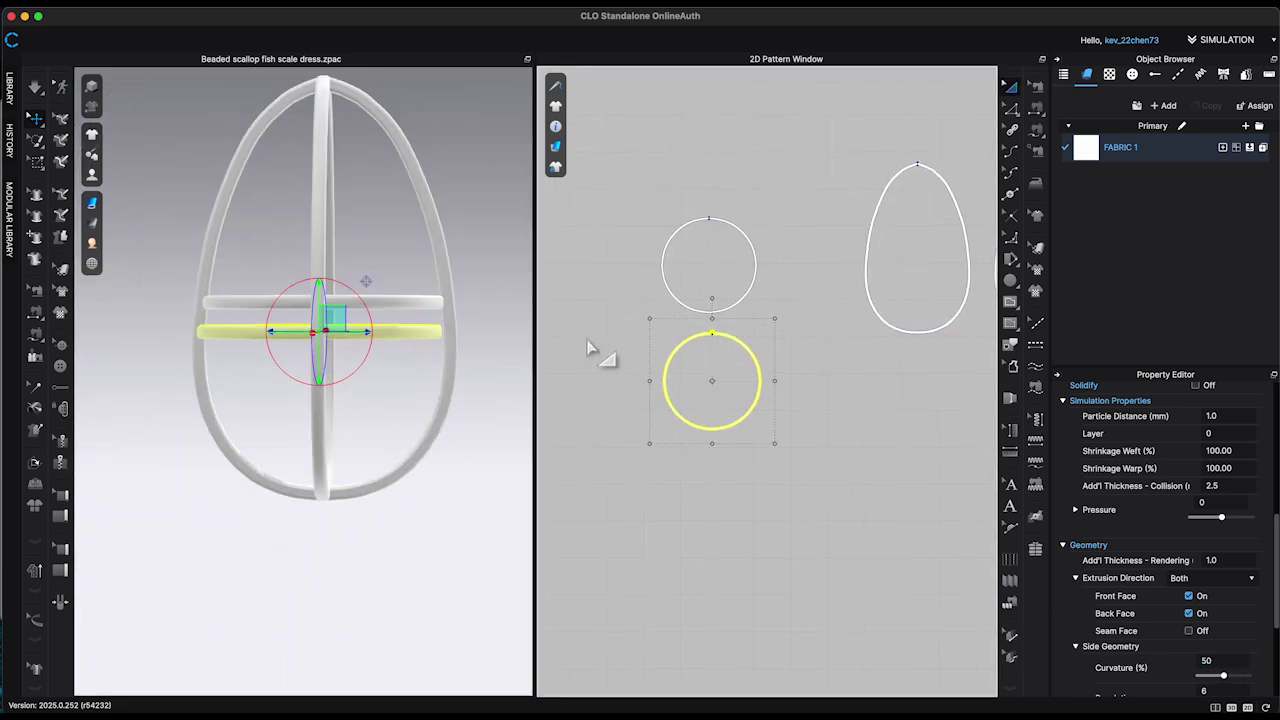
left_click(508, 326)
Paste a copy of the first circle above it and move this third ring in 3D within the egg frame
right_click_drag(508, 290, 545, 306)
left_click_drag(643, 189, 768, 316)
key("super+c")
key("super+v")
left_click(711, 152)
scroll(465, 273, "down", 5)
left_click_drag(329, 250, 329, 297)
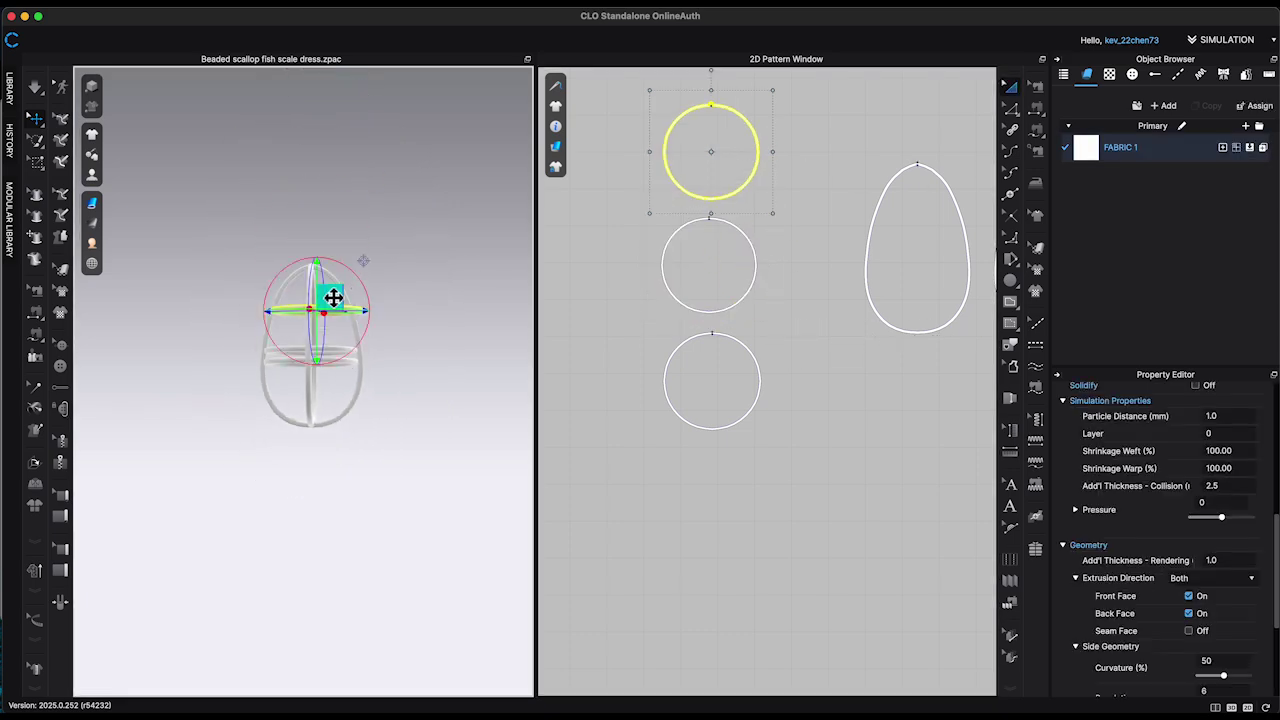
Scale the topmost circle pattern down so its ring fits the narrower upper part of the egg frame
right_click_drag(396, 312, 395, 606)
left_click_drag(781, 97, 778, 98)
right_click_drag(398, 390, 374, 270)
left_click_drag(772, 92, 766, 99)
left_click(339, 350)
right_click_drag(394, 410, 530, 400)
left_click(405, 418)
scroll(408, 415, "up", 4)
scroll(444, 402, "down", 5)
left_click(446, 402)
Paste a copy of the lowest circle below it and place this fourth ring under the others in the egg frame
left_click(712, 385)
key("super+c")
key("super+v")
left_click(710, 505)
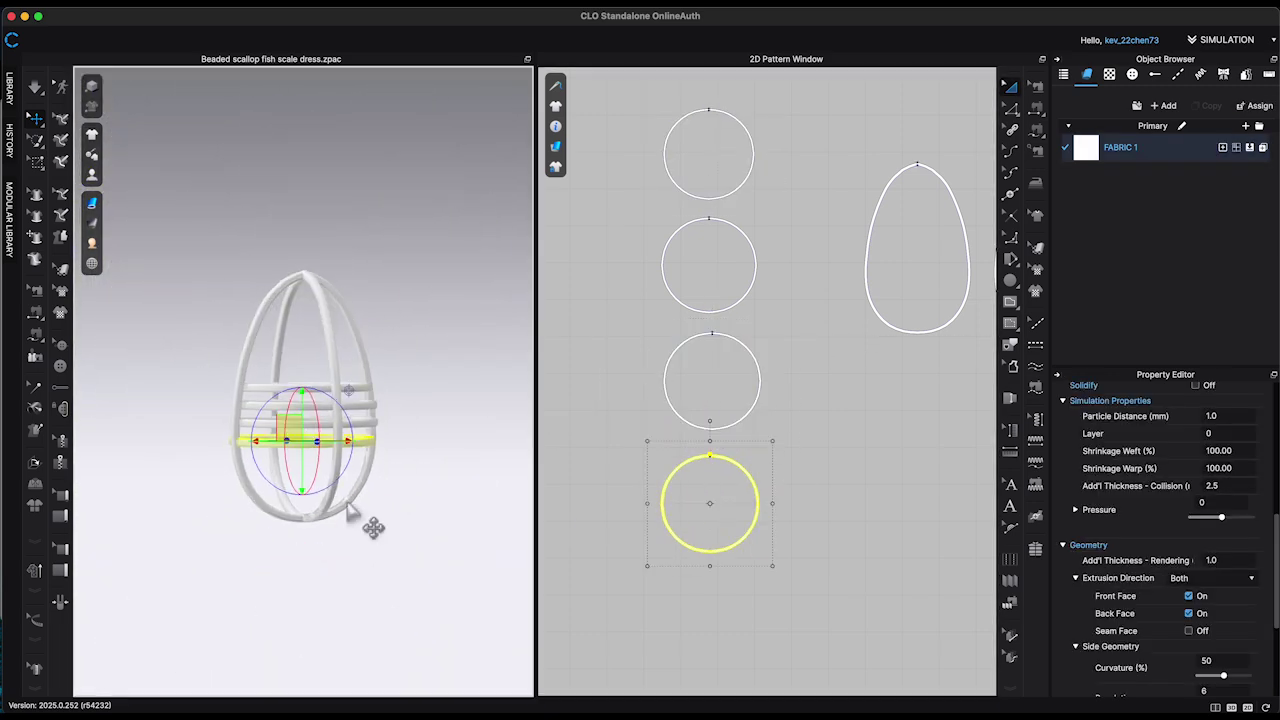
right_click_drag(348, 505, 431, 581)
scroll(391, 476, "up", 6)
right_click_drag(402, 470, 382, 424)
Paste a fifth circle below the column, move its ring under the fourth one in 3D, and scale it down slightly
middle_click_drag(860, 625, 838, 445)
key("super+c")
key("super+v")
left_click(688, 446)
scroll(463, 451, "down", 5)
left_click_drag(346, 608, 346, 422)
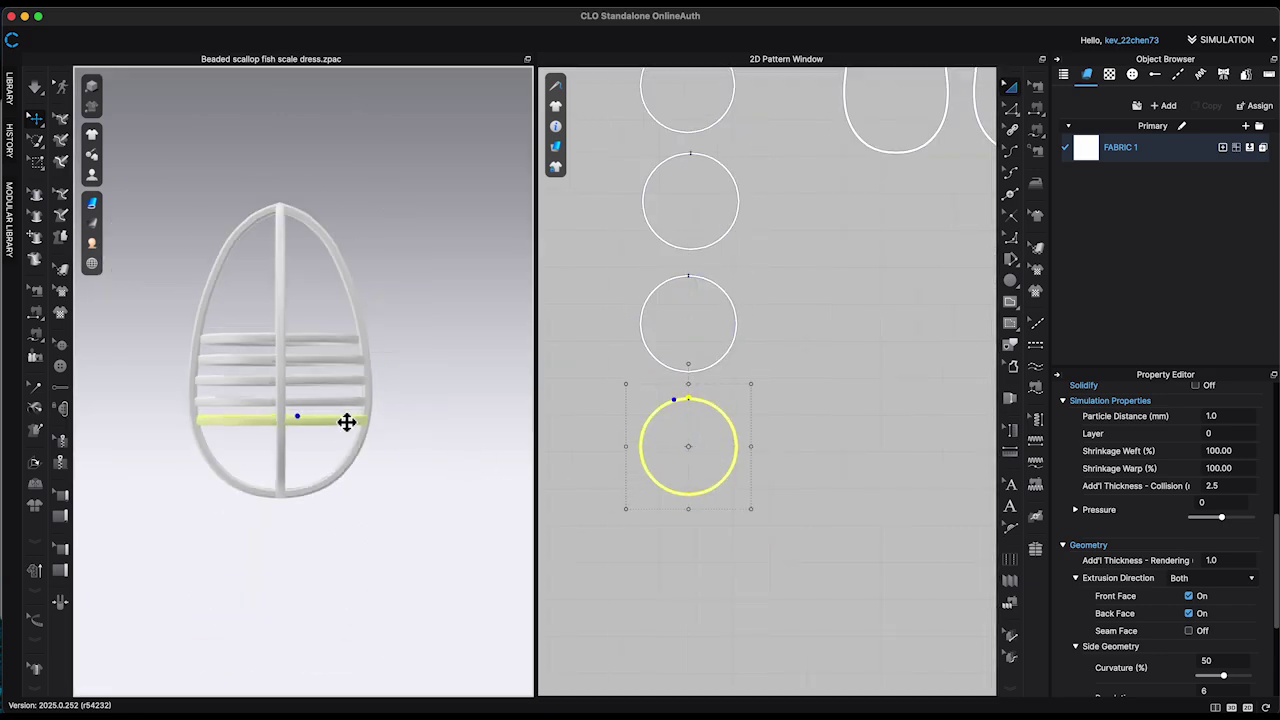
scroll(346, 422, "up", 5)
right_click_drag(346, 422, 329, 446)
scroll(721, 559, "down", 1)
scroll(460, 530, "down", 5)
right_click_drag(460, 530, 445, 523)
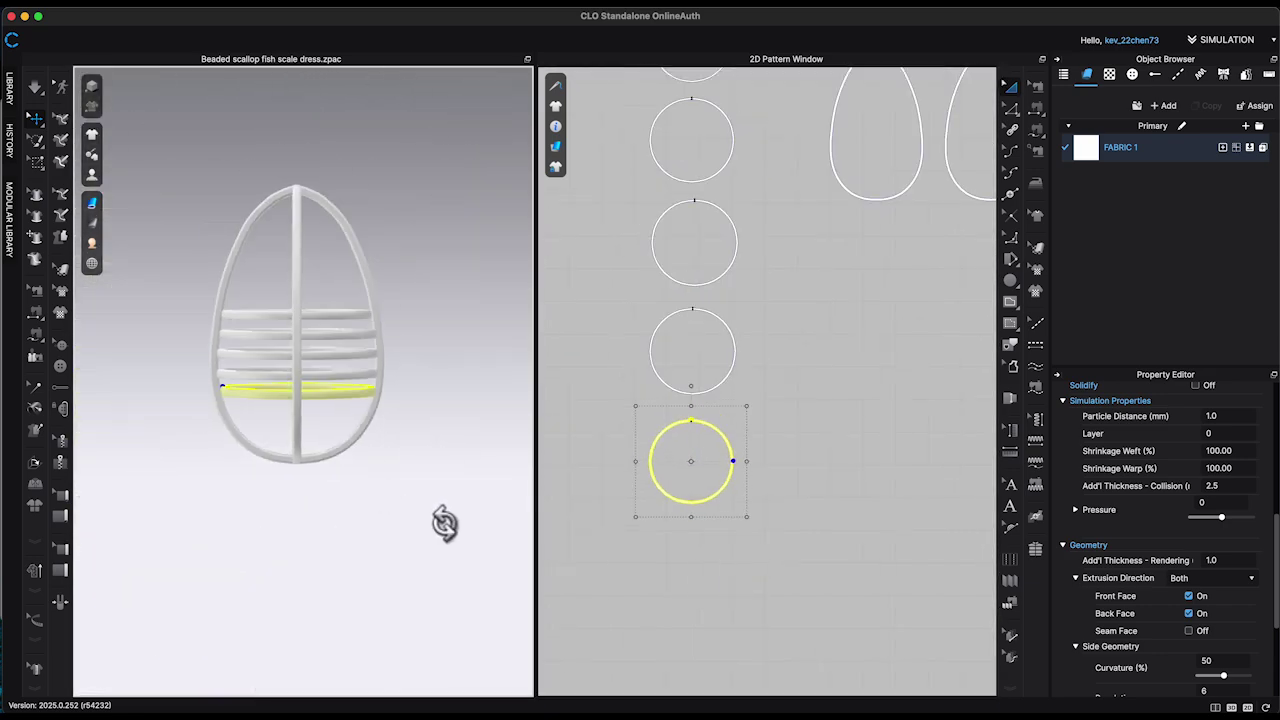
Paste a sixth circle at the column's end, move its ring under the fifth one, and scale it down to fit
scroll(445, 523, "up", 5)
left_click(722, 485)
key("super+v")
left_click(690, 560)
left_click_drag(303, 655, 292, 404)
left_click_drag(747, 511, 743, 515)
right_click_drag(405, 457, 360, 400)
right_click_drag(280, 440, 430, 590)
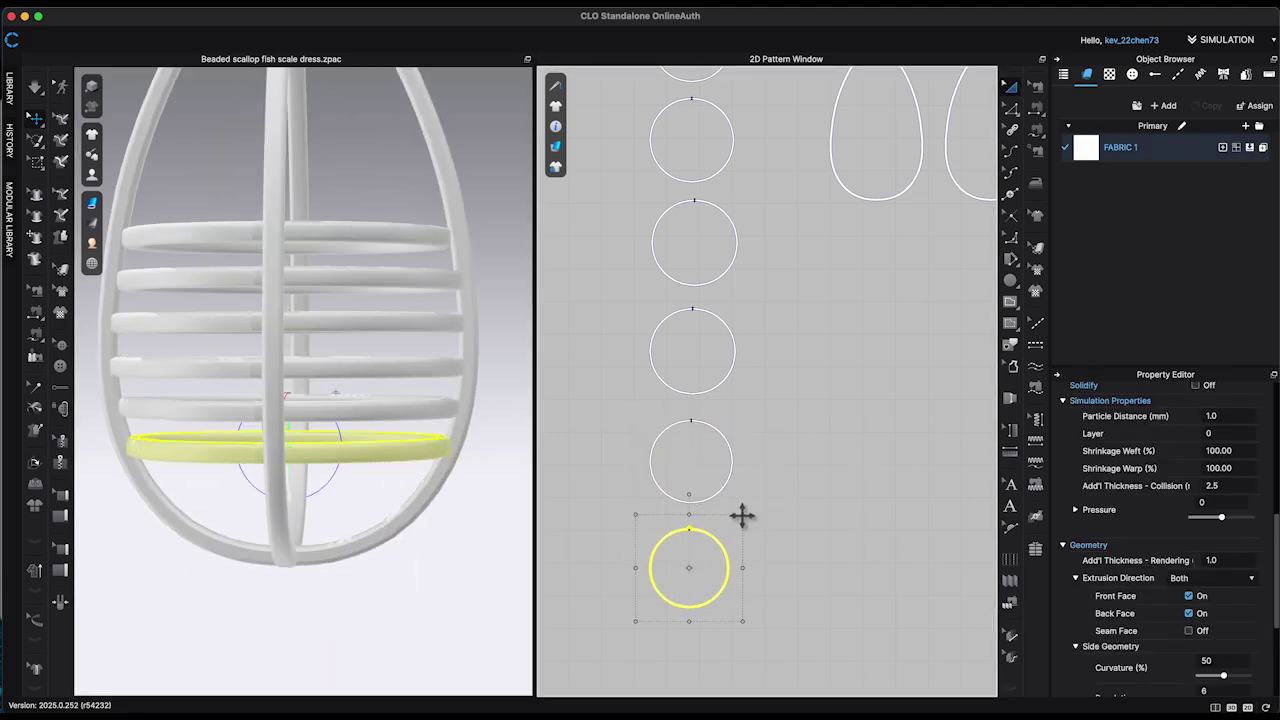
Copy the sixth circle, paste a seventh below it, move its ring under the sixth, and scale it down
right_click_drag(373, 460, 399, 601)
scroll(399, 601, "down", 5)
middle_click_drag(797, 605, 817, 448)
key("super+c")
key("super+v")
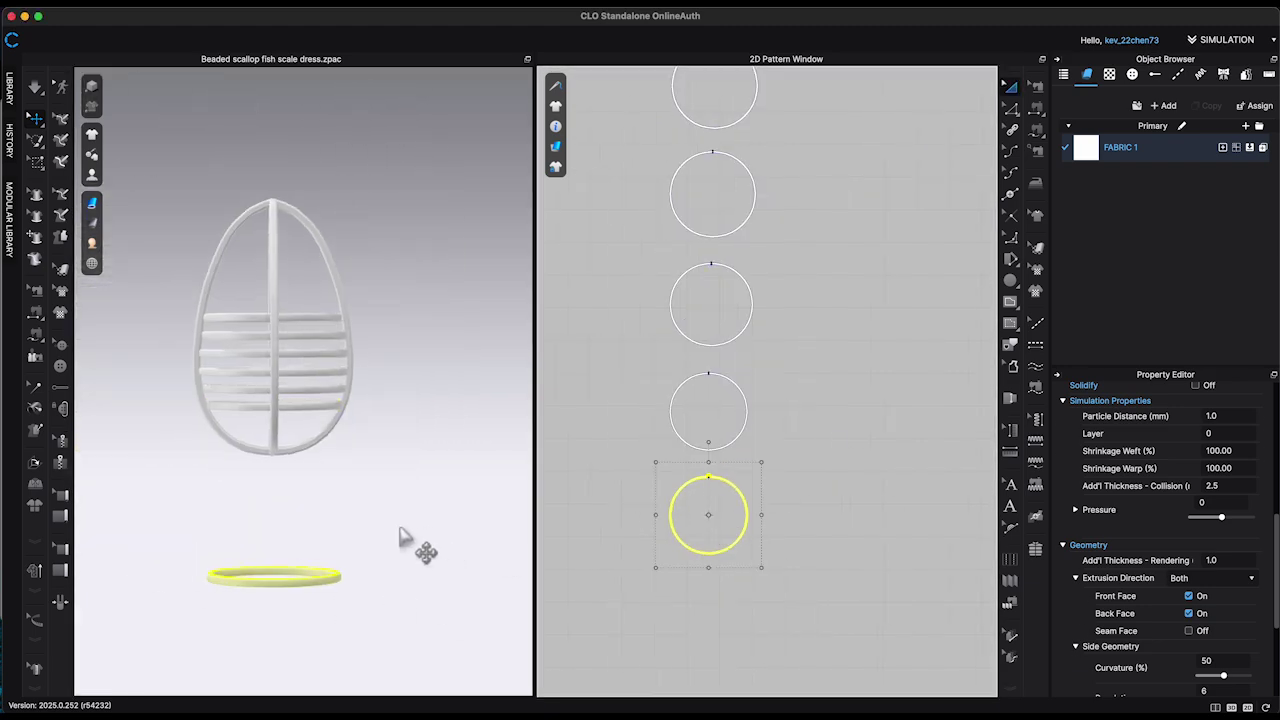
left_click_drag(289, 577, 289, 423)
left_click_drag(762, 462, 755, 469)
Select the two lowest horizontal rings and scale their patterns down slightly together to fit the egg frame
scroll(320, 482, "up", 5)
right_click_drag(455, 570, 383, 528)
left_click(383, 528)
left_click(720, 529)
scroll(720, 529, "up", 3)
scroll(336, 324, "up", 2)
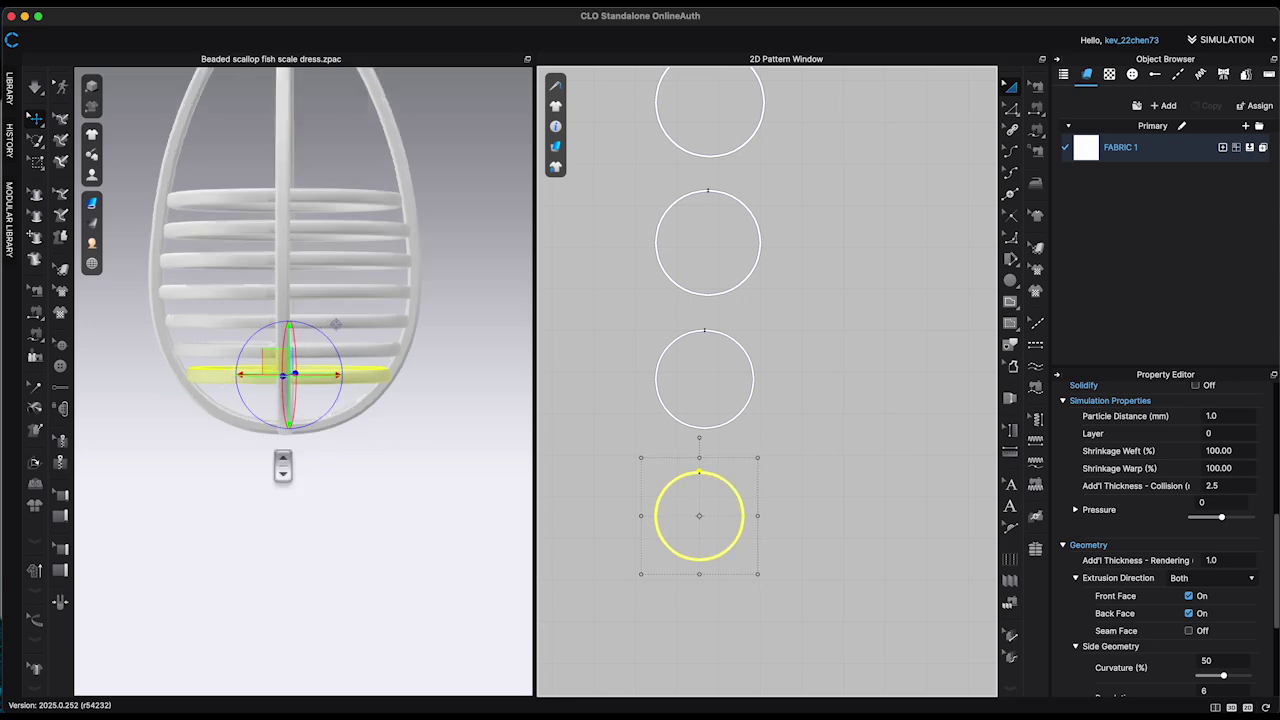
scroll(283, 467, "up", 2)
key("2")
right_click_drag(425, 460, 389, 457)
left_click(391, 340, "shift")
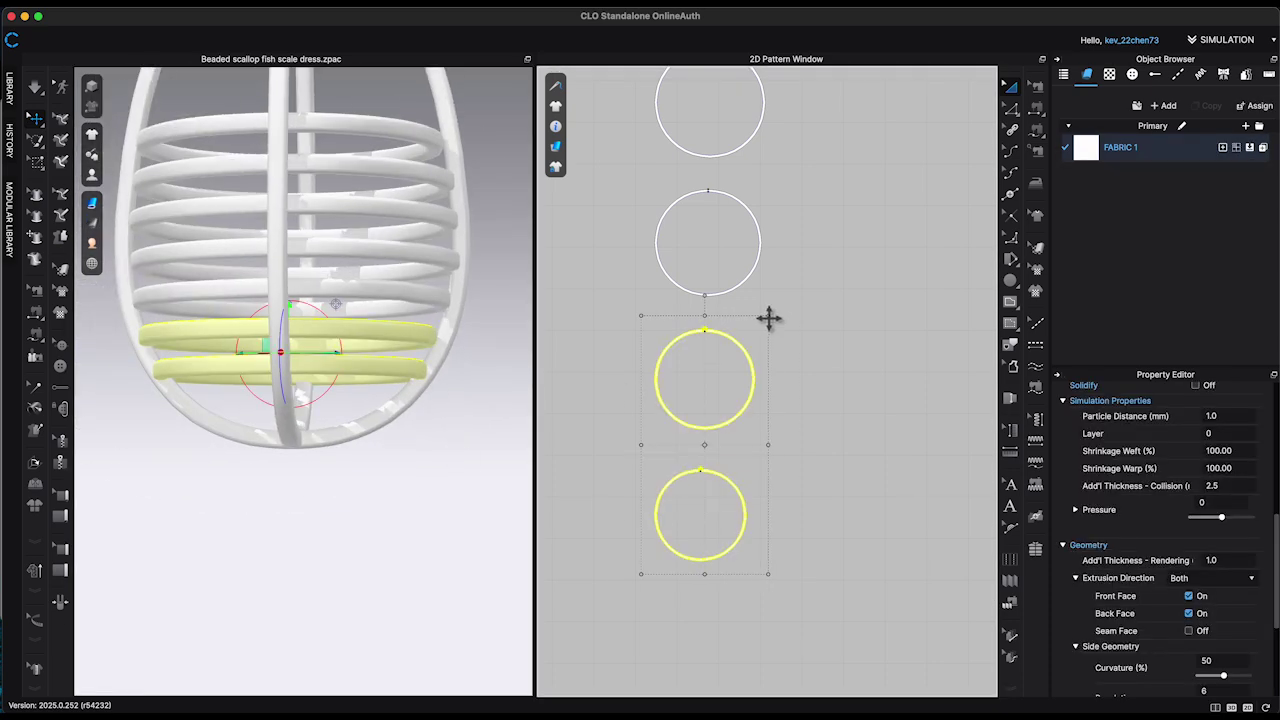
left_click_drag(769, 317, 766, 320)
scroll(400, 360, "up", 3)
Scale the lowest circle pattern down slightly more so its ring meets the egg frame
right_click_drag(330, 525, 385, 520)
left_click(308, 529)
scroll(308, 529, "down", 3)
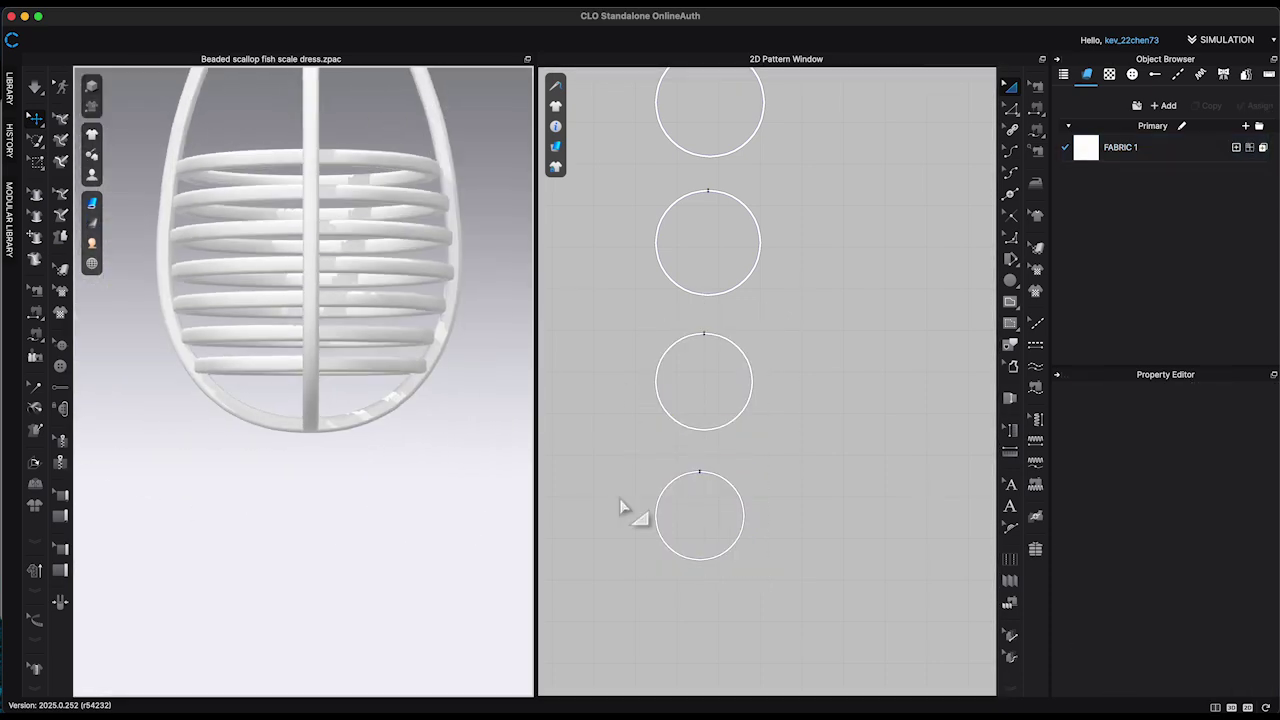
left_click(692, 517)
left_click_drag(759, 457, 756, 460)
Paste an eighth circle below the column, scale it down, and position its ring near the egg frame's lower end
right_click_drag(386, 400, 318, 419)
key("2")
scroll(394, 451, "up", 3)
left_click(355, 322)
key("ctrl+v")
left_click(745, 580)
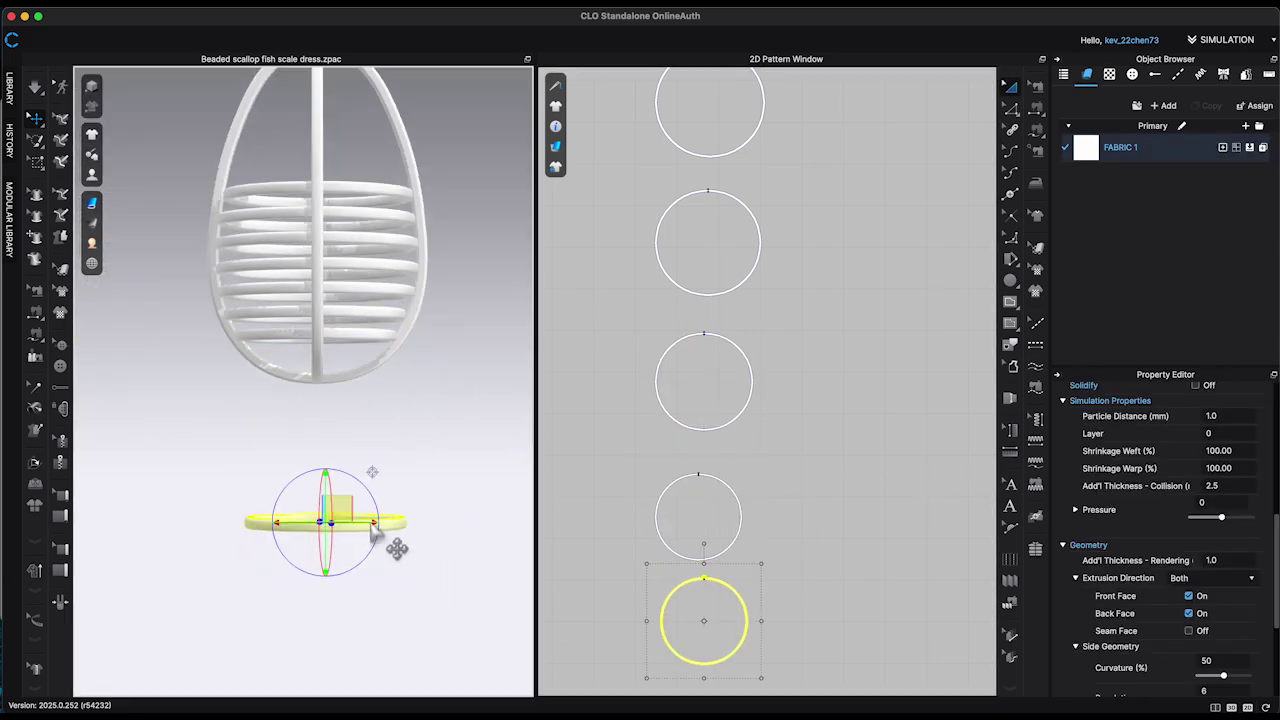
left_click_drag(745, 582, 743, 583)
right_click_drag(400, 400, 400, 480)
left_click_drag(329, 345, 337, 363)
right_click_drag(425, 380, 434, 466)
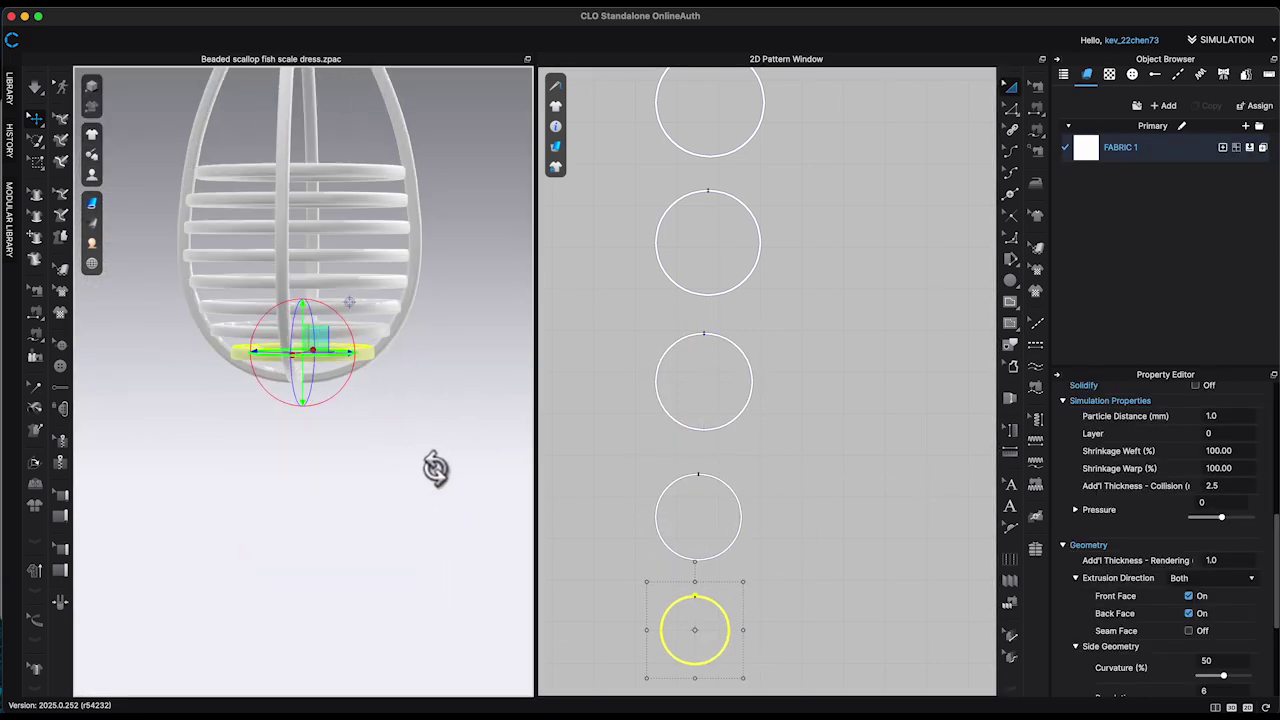
Reduce the eighth circle pattern further so its ring fits the narrow base of the egg frame
scroll(434, 466, "up", 4)
left_click_drag(743, 583, 741, 587)
right_click_drag(490, 375, 447, 366)
key("2")
left_click_drag(741, 585, 738, 587)
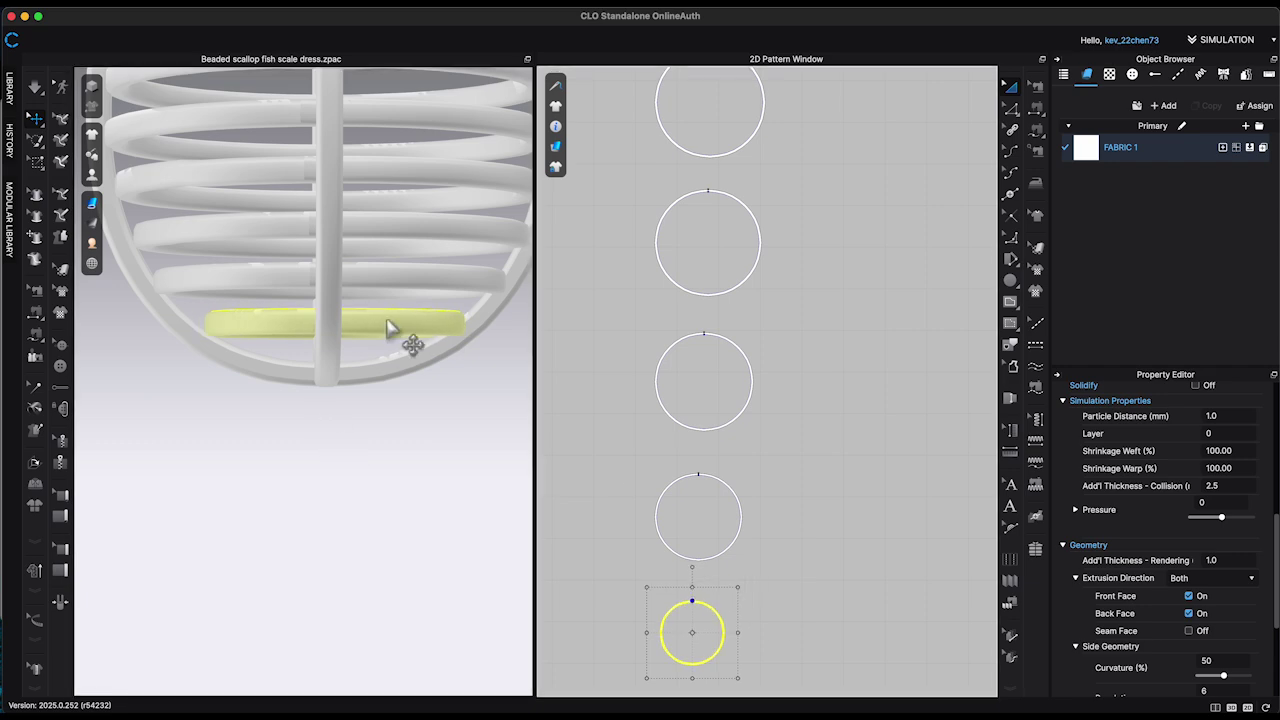
Select the seventh circle pattern and scale it down slightly
right_click_drag(345, 400, 290, 428)
scroll(280, 429, "down", 2)
middle_click_drag(280, 429, 308, 476)
left_click(712, 492)
left_click_drag(755, 460, 752, 463)
right_click_drag(420, 405, 377, 403)
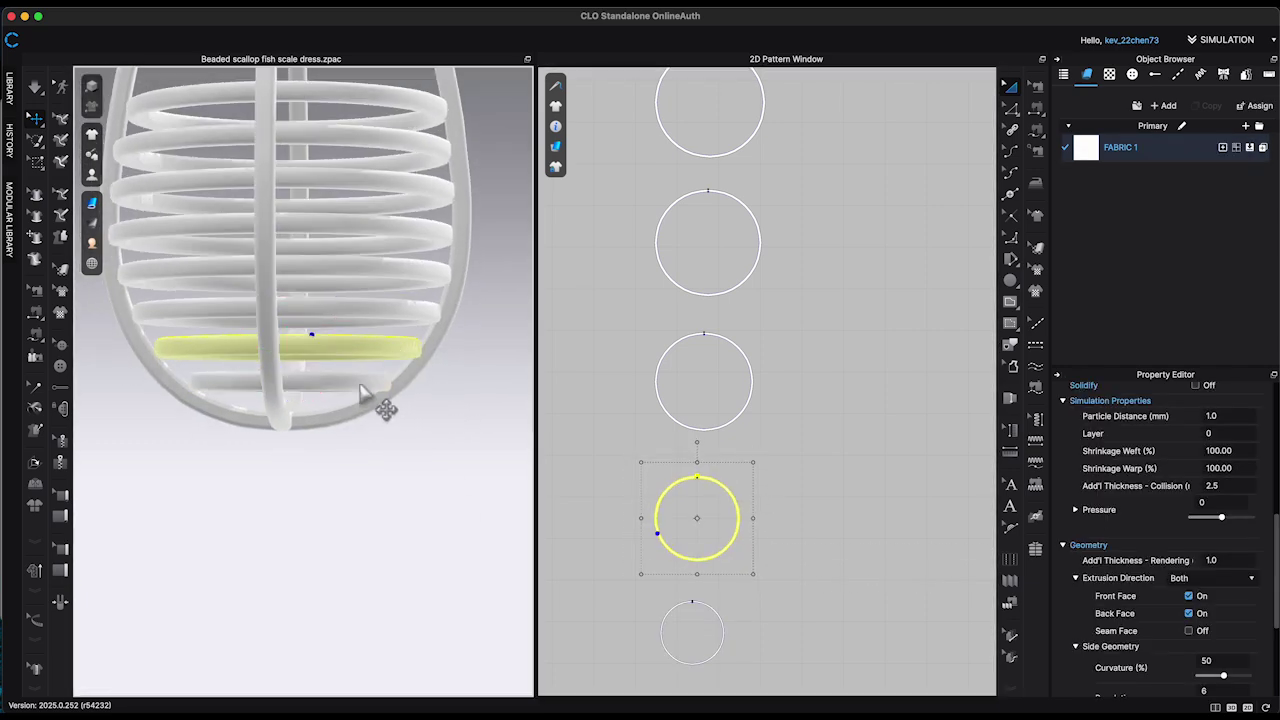
Examine from below and from the side how the lower horizontal rings fit inside the crossed egg rings
left_click(368, 390)
middle_click_drag(368, 400, 447, 434)
right_click_drag(447, 434, 516, 395)
middle_click_drag(516, 395, 450, 387)
left_click(326, 347)
mouse_move(455, 442)
right_mouse_down()
mouse_move(366, 391)
mouse_move(471, 434)
right_mouse_up()
left_click(342, 365)
middle_click_drag(434, 438, 492, 436)
left_click(492, 436)
left_click(502, 436)
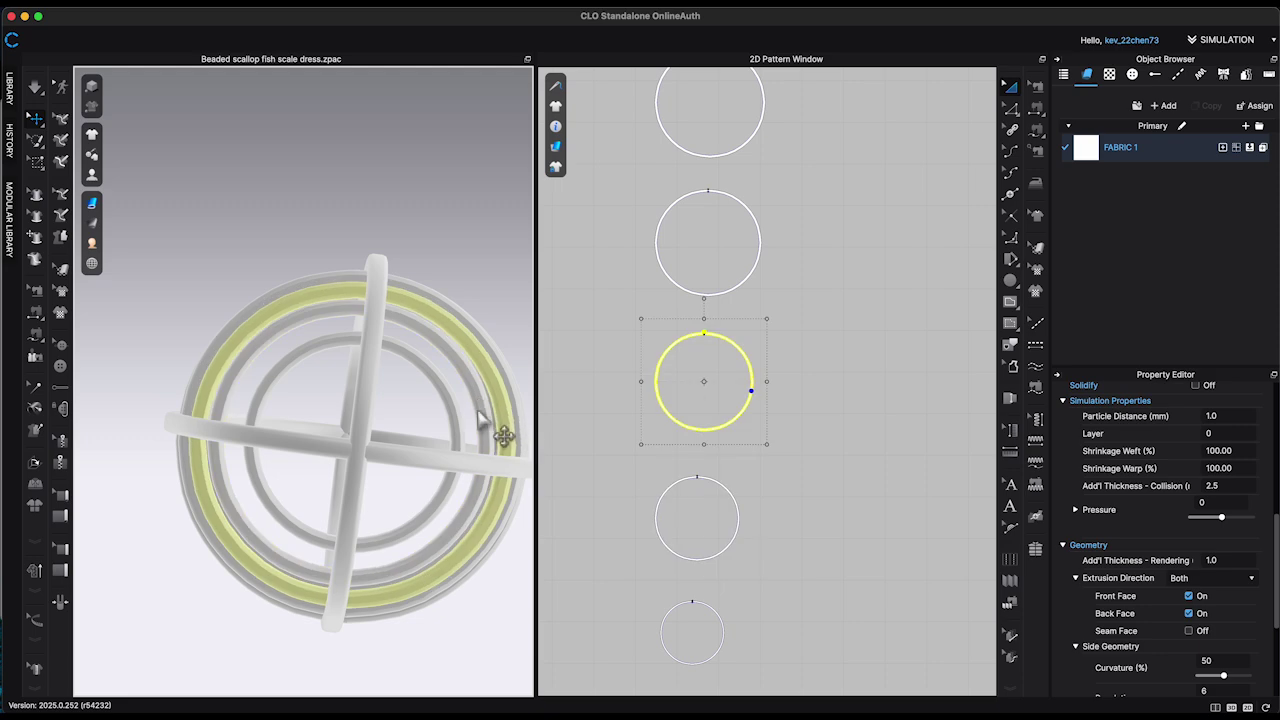
Select both egg-shaped frame patterns and adjust the curvature of their side geometry
right_click_drag(514, 378, 520, 411)
scroll(500, 440, "down", 5)
left_click(430, 575)
right_click_drag(430, 575, 421, 606)
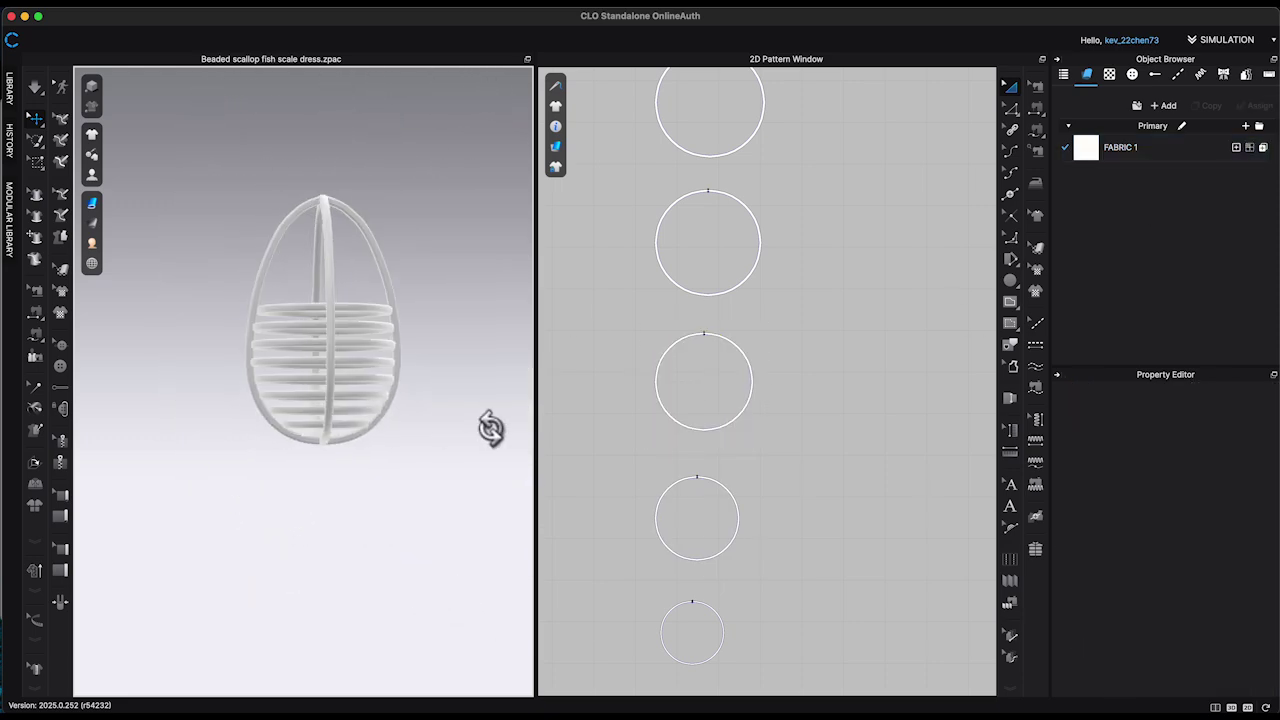
scroll(860, 281, "down", 5)
middle_click_drag(860, 281, 803, 437)
left_click_drag(770, 385, 935, 225)
scroll(1186, 560, "down", 10)
left_click(1205, 609)
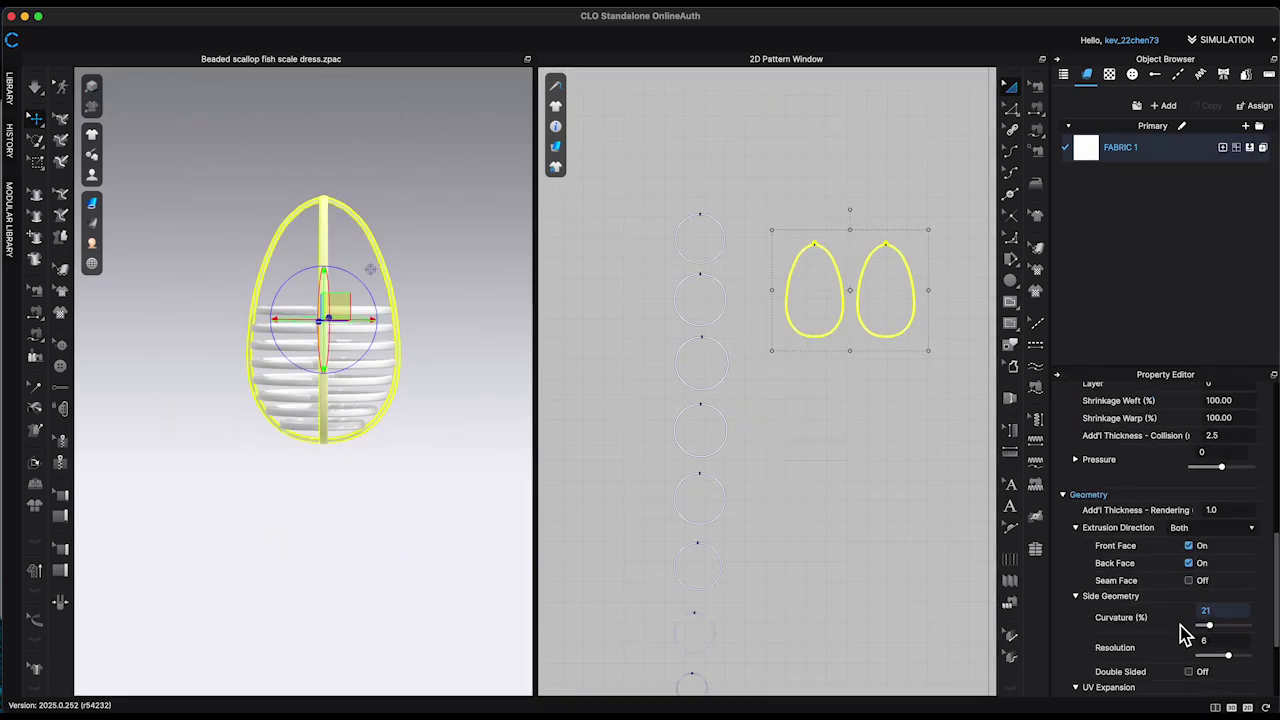
Copy the four lowest circle patterns of the column and paste them beside the originals
left_click(440, 555)
right_click_drag(440, 555, 537, 555)
right_click_drag(437, 315, 400, 317)
middle_click_drag(832, 497, 844, 400)
left_click_drag(652, 296, 655, 380)
key("super+c")
key("super+v")
left_click(612, 491)
Rotate the four pasted rings level and place them above the existing stack, with the smallest ring uppermost inside the egg frame
middle_click_drag(846, 489, 921, 480)
middle_click_drag(300, 480, 423, 490)
left_click_drag(149, 447, 179, 450)
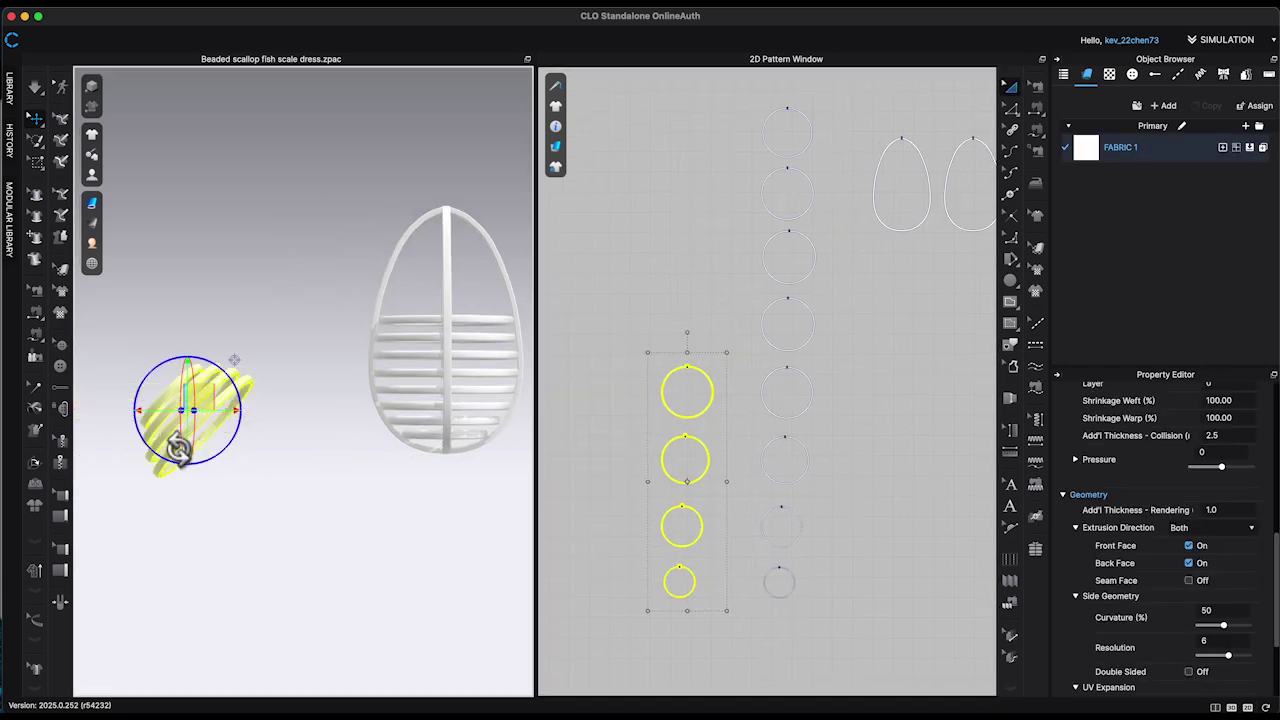
key("5")
scroll(390, 412, "up", 10)
right_click_drag(386, 397, 394, 334)
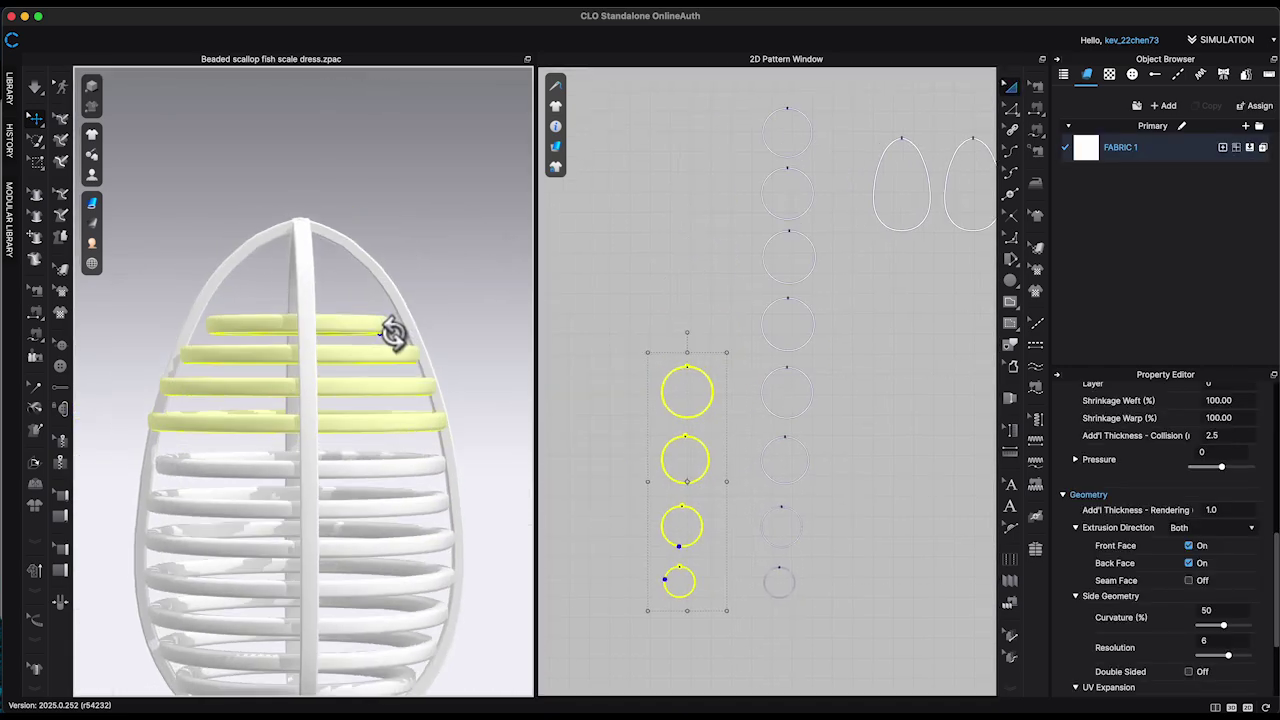
Select the three largest pasted circle patterns and scale them down slightly to fit inside the egg frame
left_click_drag(619, 334, 727, 560)
right_click_drag(323, 374, 411, 360)
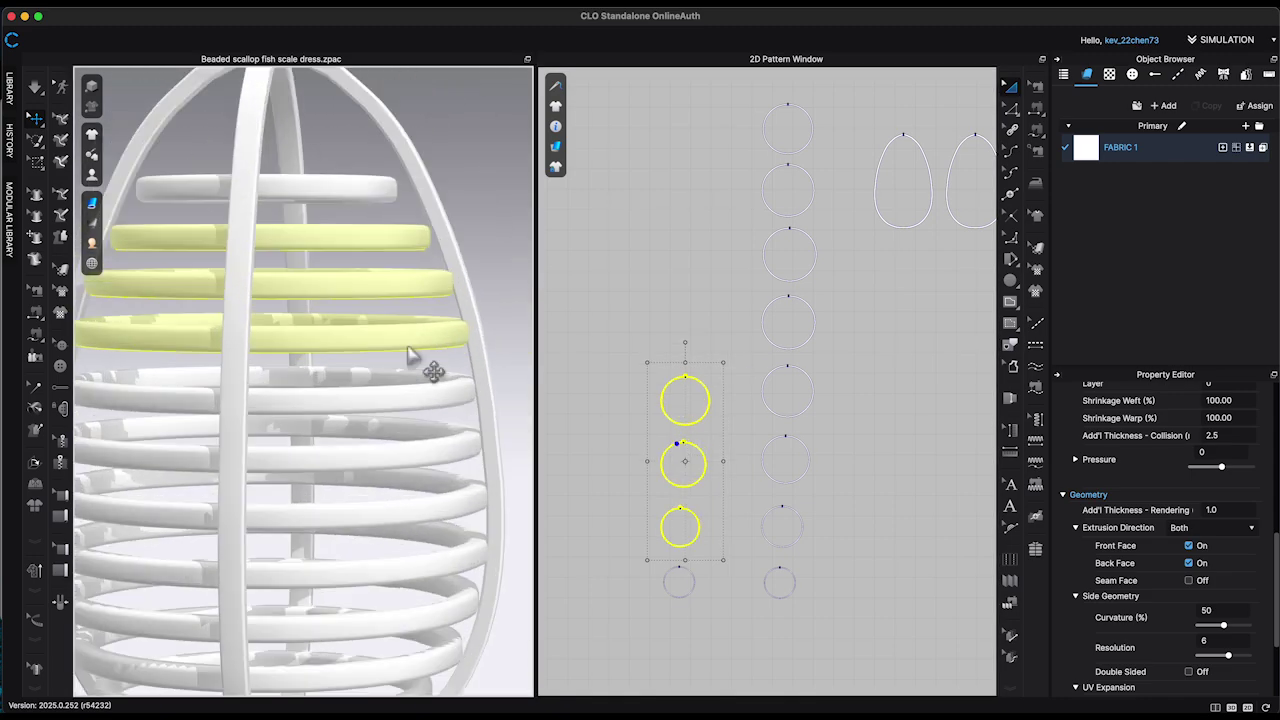
left_click_drag(723, 363, 722, 366)
right_click_drag(400, 345, 443, 283)
scroll(397, 329, "down", 5)
middle_click_drag(443, 283, 463, 392)
scroll(464, 240, "up", 3)
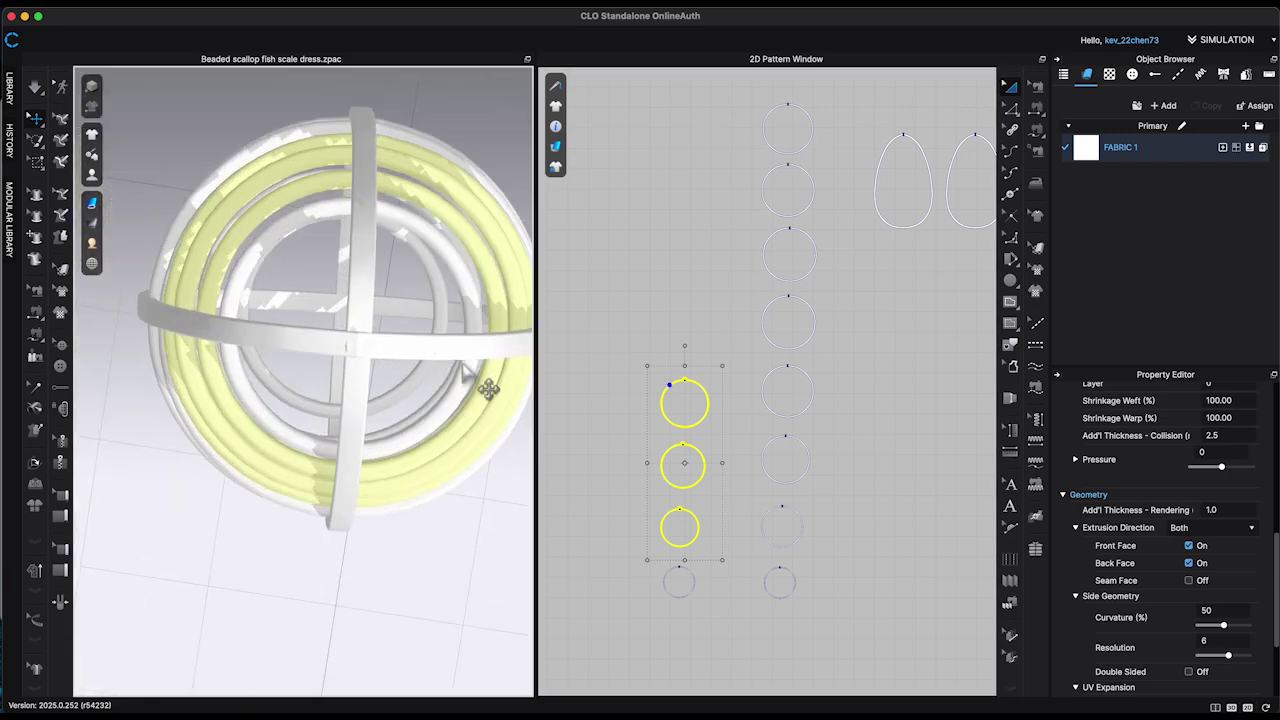
Select the smallest circle at the end of the pasted column and enlarge it slightly
right_click_drag(480, 380, 293, 515)
scroll(293, 517, "down", 5)
left_click_drag(638, 614, 714, 491)
right_click_drag(425, 255, 477, 248)
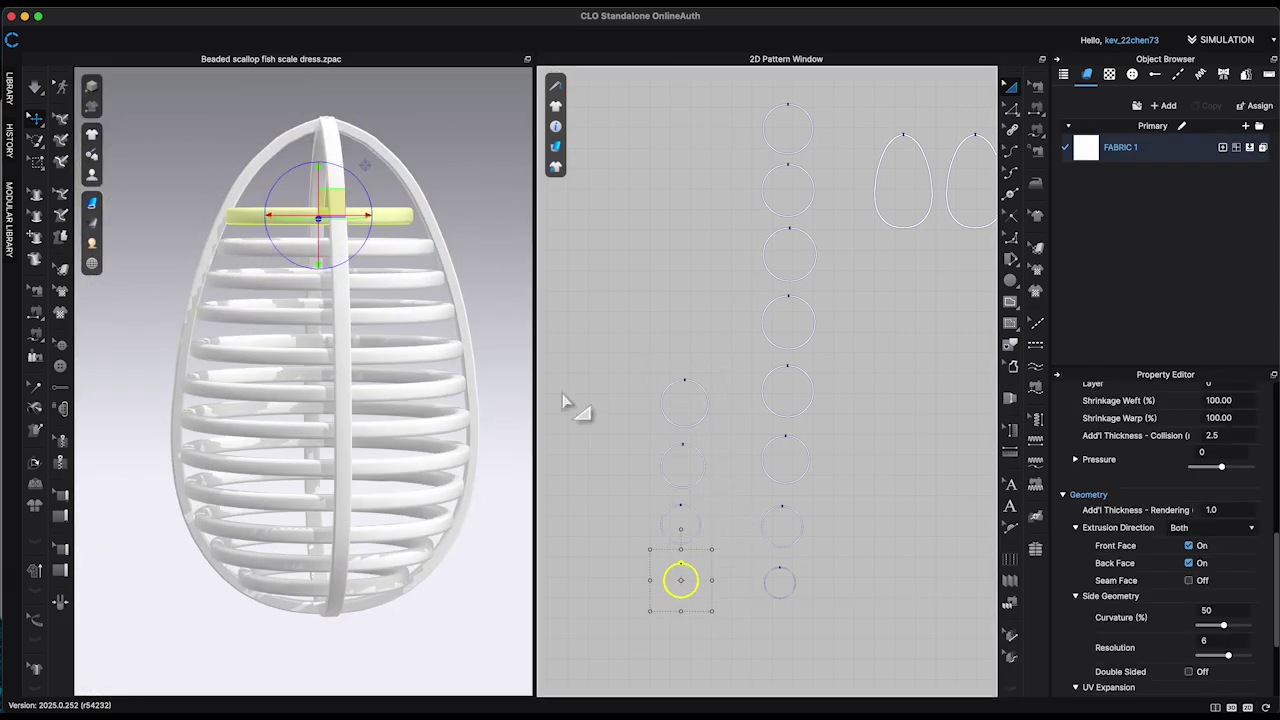
Center the uppermost horizontal ring inside the egg frame and adjust its height above the stack
right_click_drag(510, 340, 409, 378)
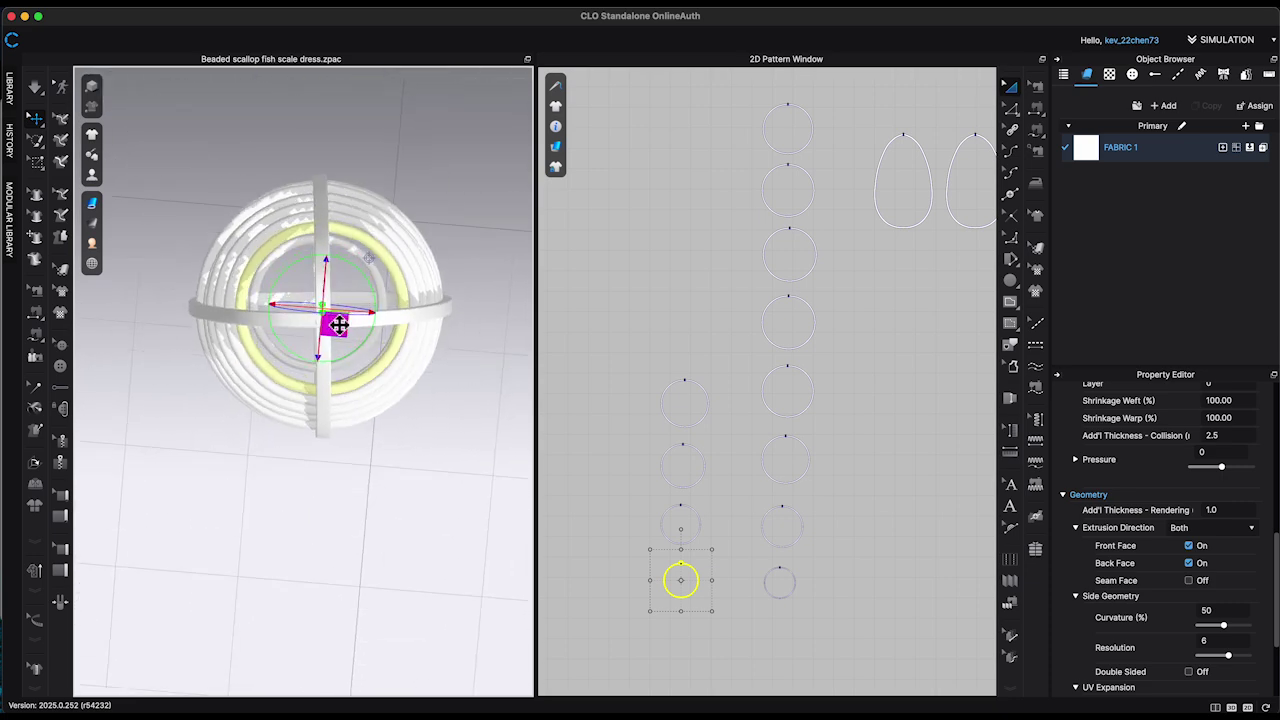
right_click_drag(510, 331, 378, 297)
scroll(378, 297, "up", 3)
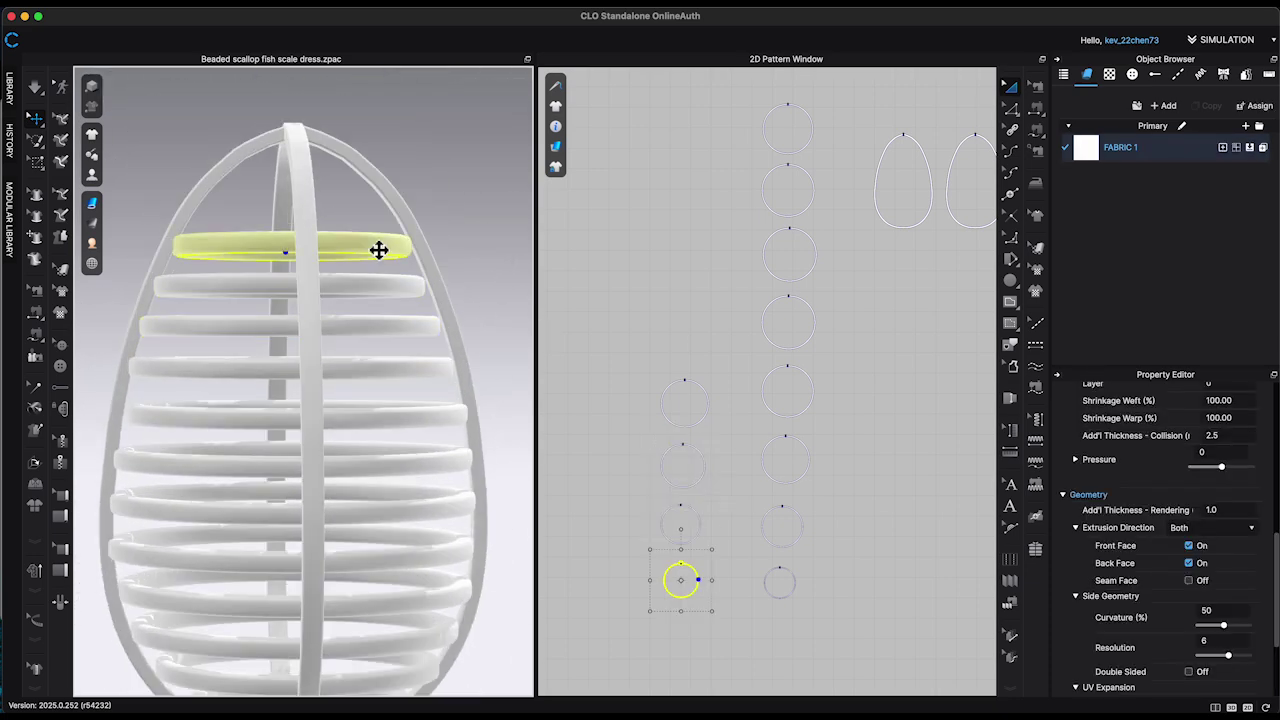
left_click_drag(378, 250, 390, 277)
right_click_drag(402, 367, 421, 379)
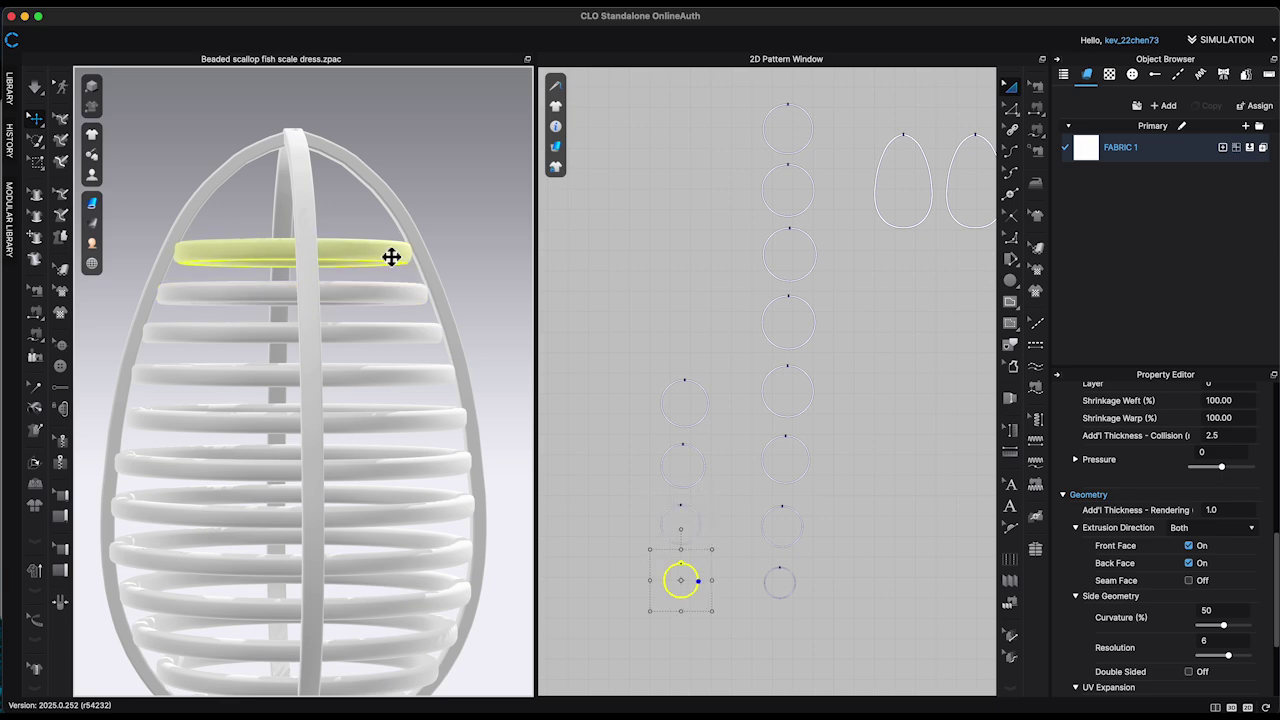
left_click(390, 272)
right_click_drag(390, 272, 356, 296)
Paste a fifth circle below the newer column, scale it down, and place its ring above the stack
middle_click_drag(713, 576, 711, 390)
left_click(692, 391)
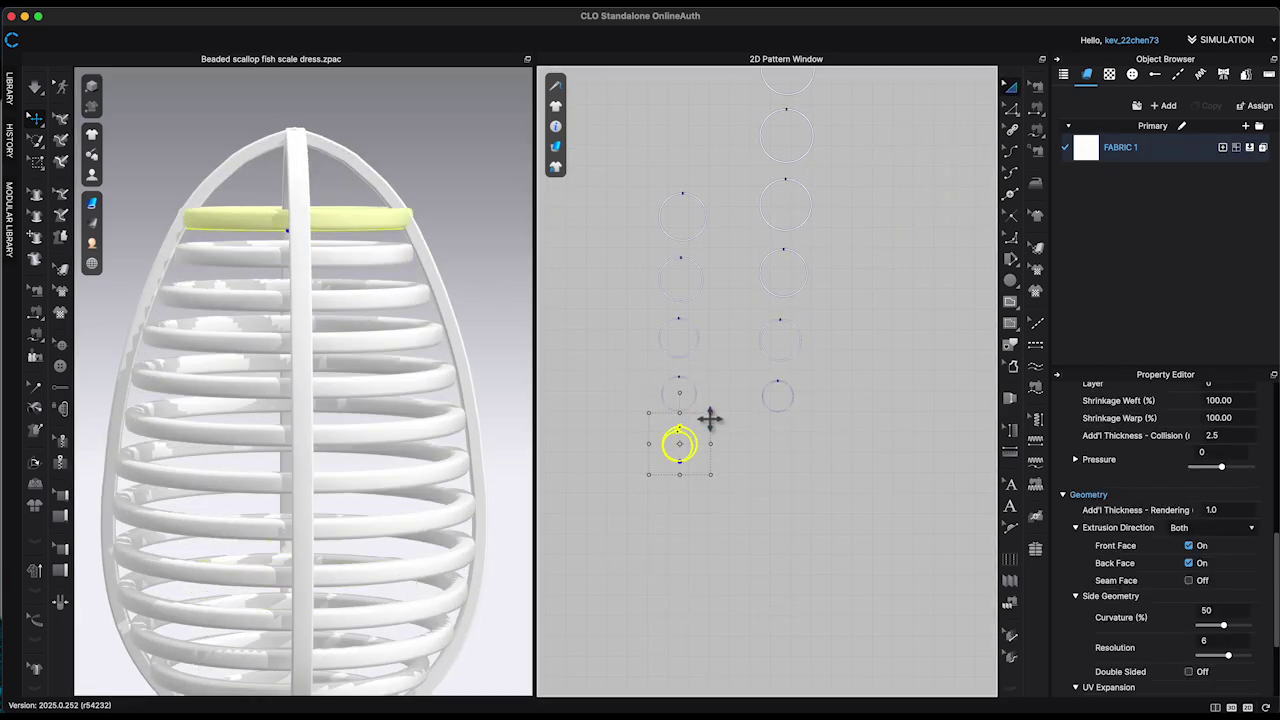
right_click_drag(376, 215, 488, 135)
right_click_drag(406, 186, 450, 215)
Paste a sixth circle below the newer column and reduce it so its ring fits the narrow tip of the egg frame
key("ctrl+v")
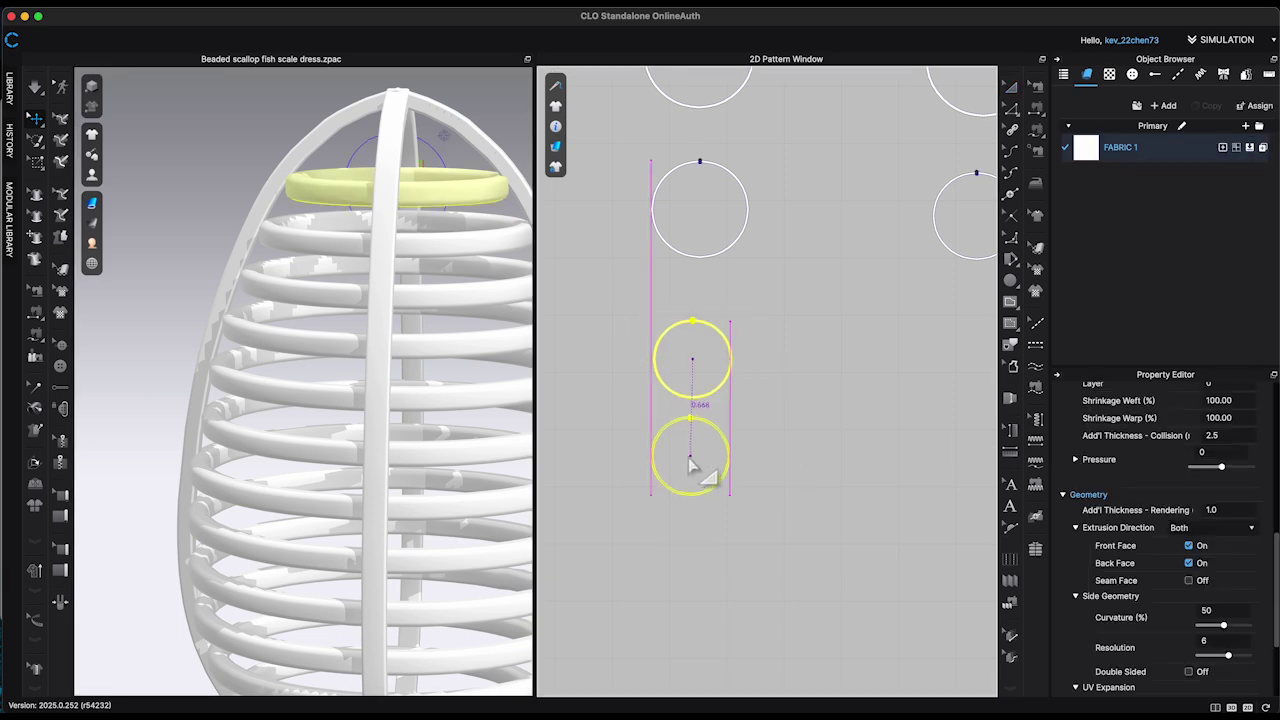
left_click(686, 462)
right_click_drag(480, 430, 530, 300)
right_click_drag(450, 150, 541, 262)
left_click(466, 246)
scroll(443, 251, "down", 10)
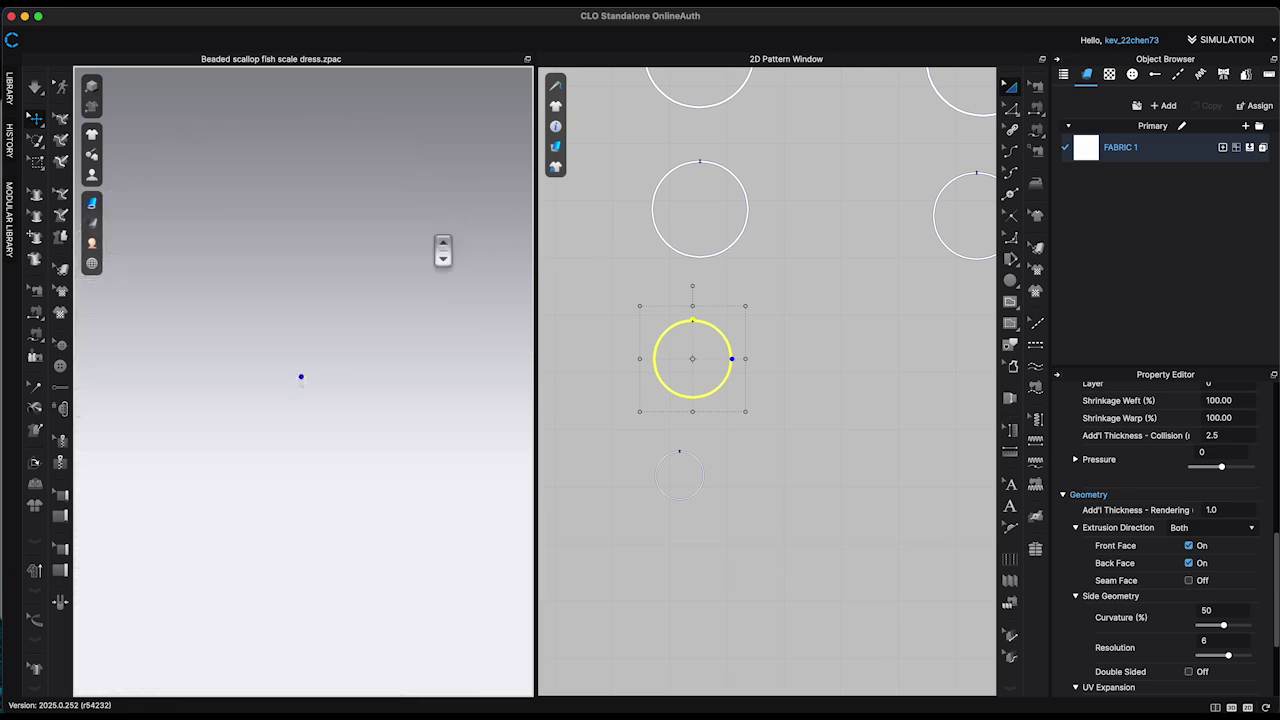
Show the avatar together with the finished egg cage
left_click(441, 254)
key("shift+a")
scroll(776, 496, "down", 6)
scroll(776, 496, "down", 5)
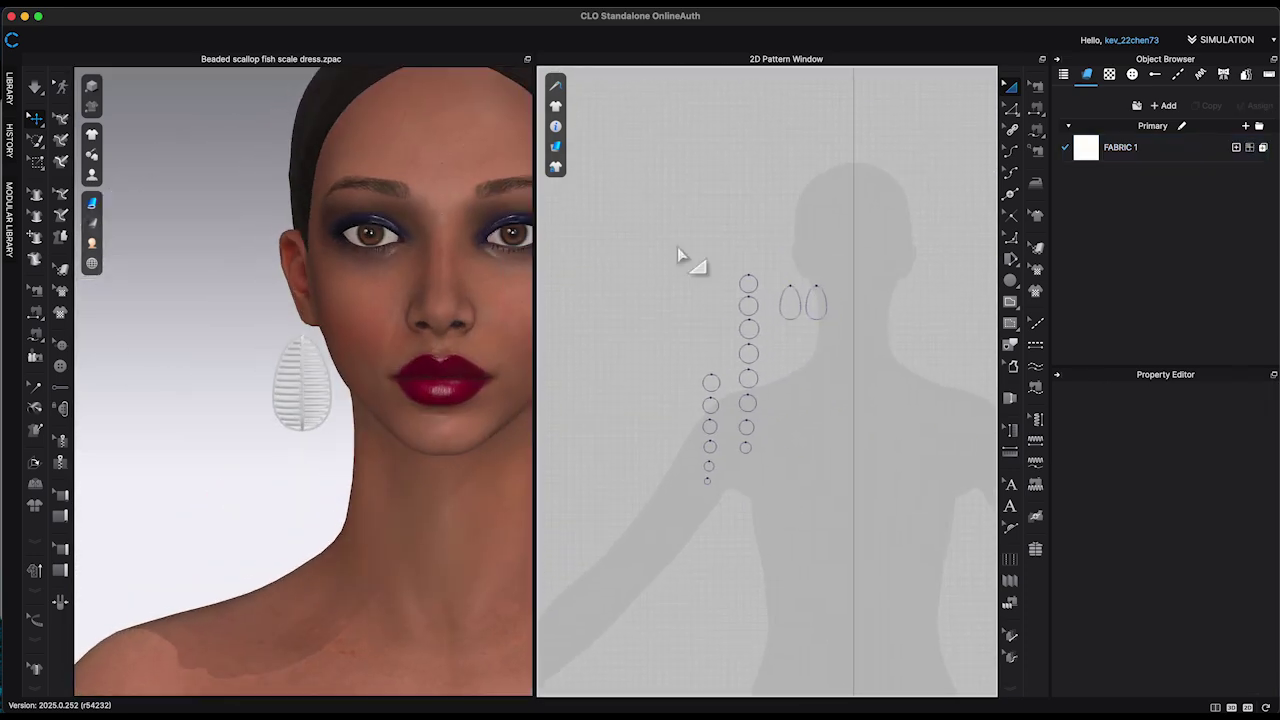
Select all egg and ring patterns and position the complete earring below the avatar's ear
left_click_drag(677, 256, 880, 505)
right_click_drag(215, 510, 225, 540)
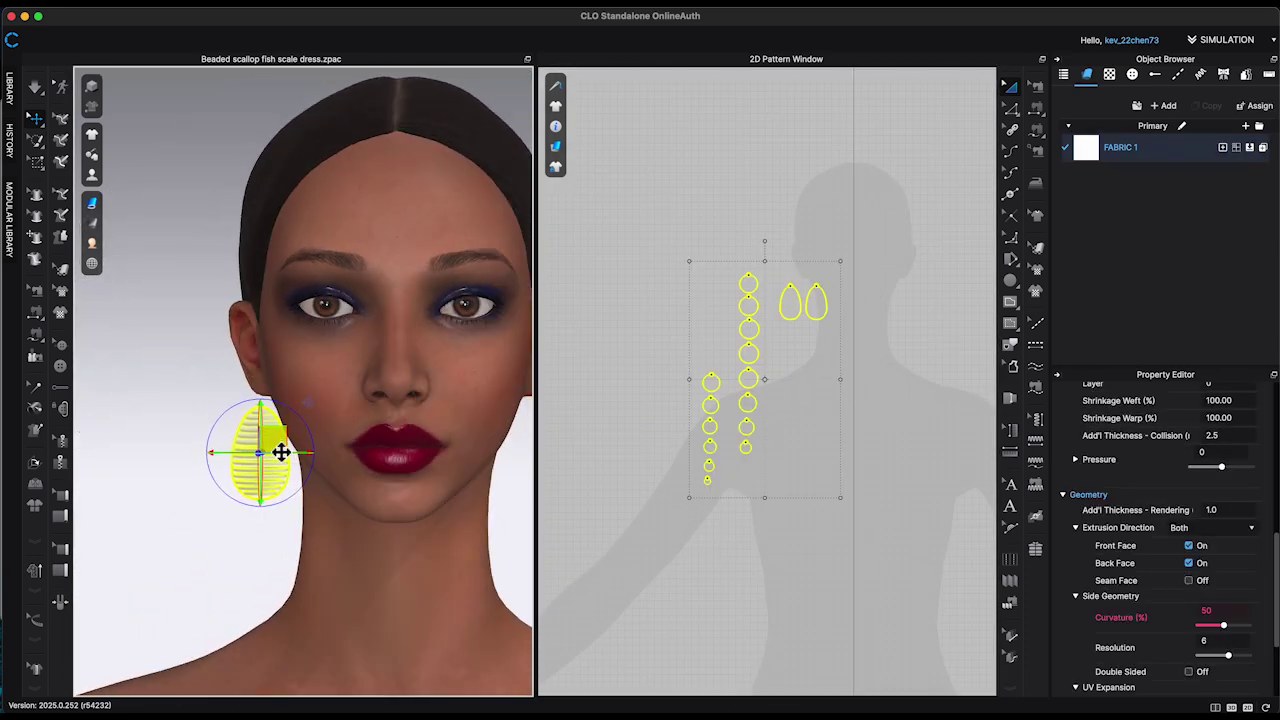
right_click_drag(281, 452, 336, 480)
right_click_drag(275, 450, 228, 456)
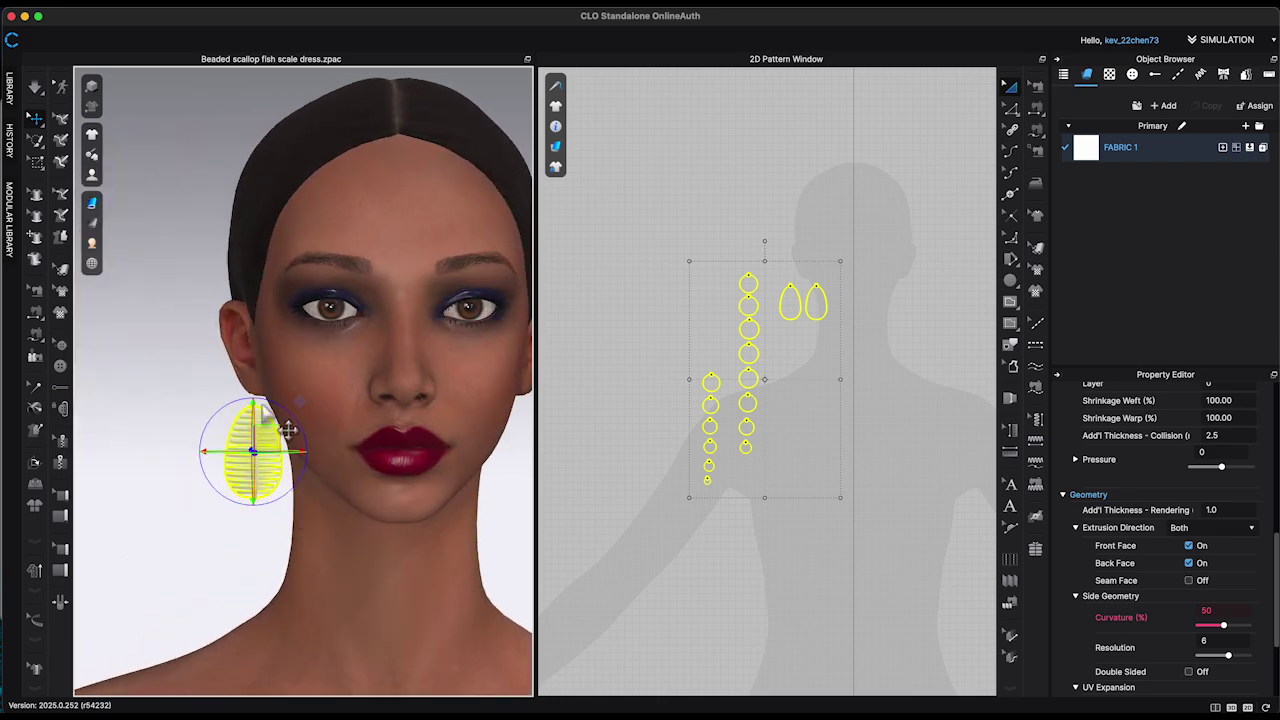
left_click(286, 427)
scroll(288, 427, "up", 3)
scroll(325, 435, "up", 2)
right_click_drag(288, 427, 330, 436)
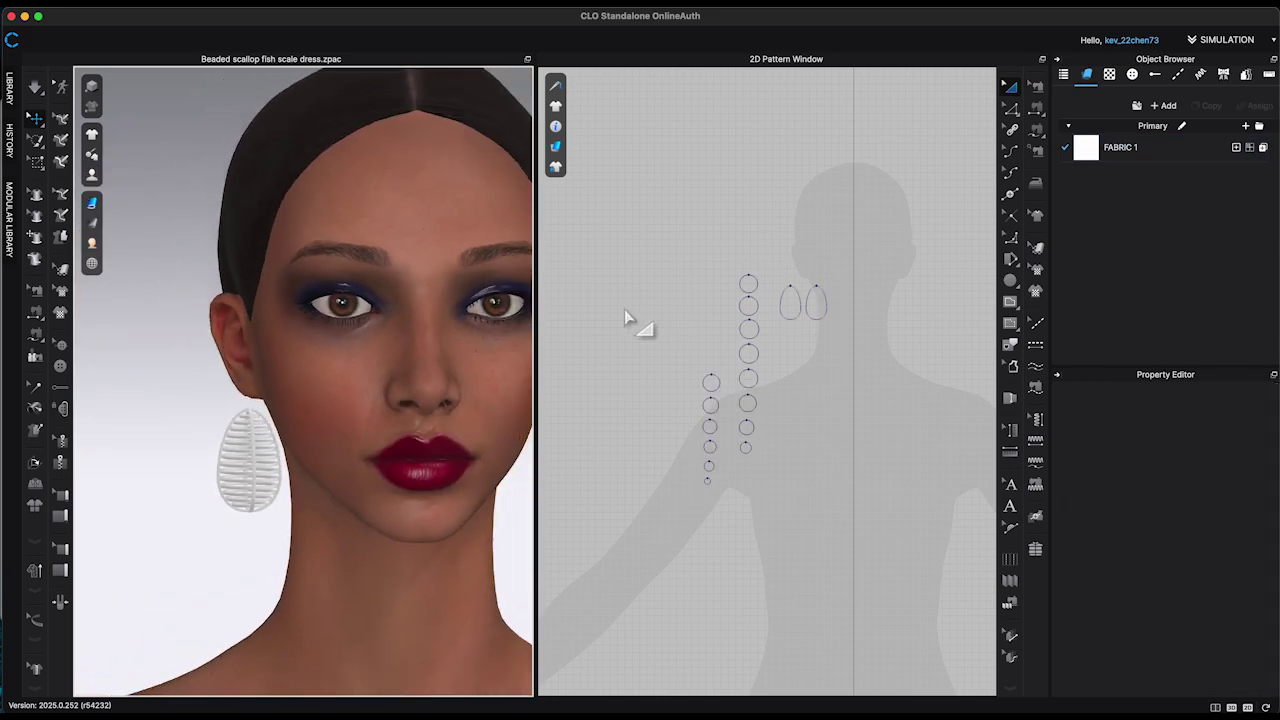
Draw a small circle pattern in the empty area beside the ring columns and select it
scroll(660, 312, "up", 2)
right_click_drag(353, 362, 343, 364)
scroll(697, 288, "up", 3)
middle_click_drag(697, 288, 675, 321)
scroll(675, 320, "up", 2)
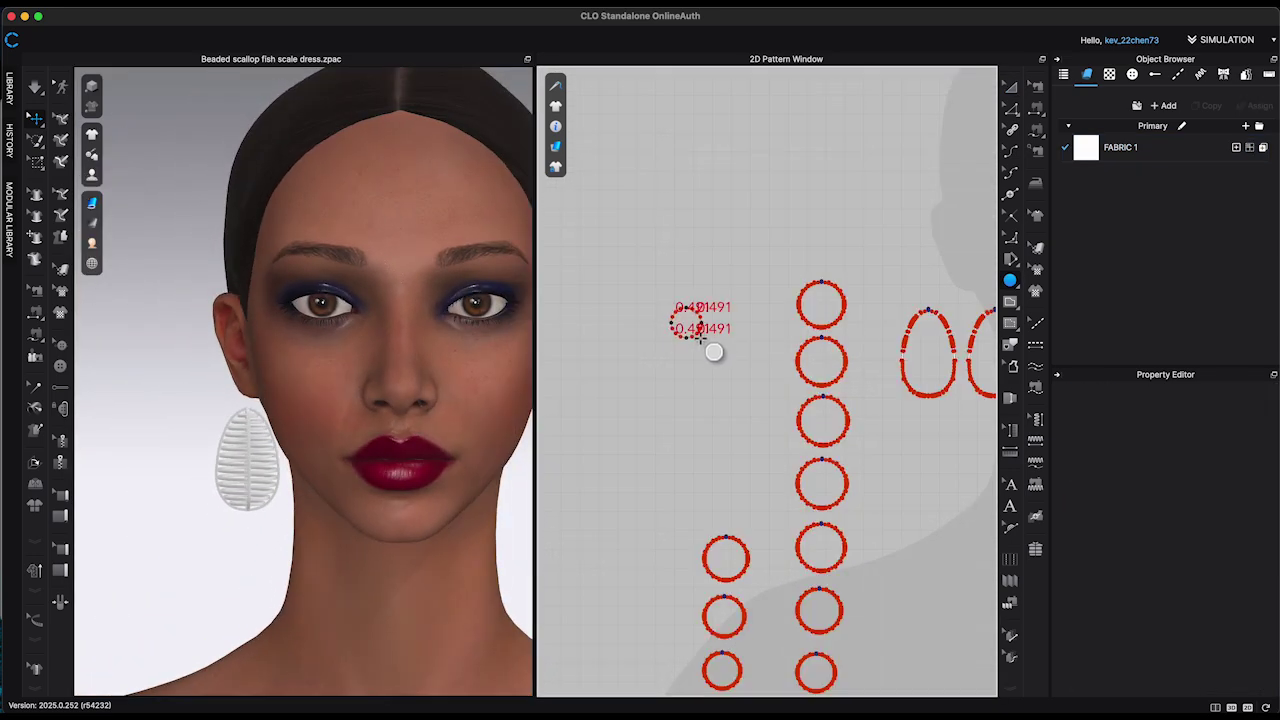
left_click(700, 338)
key("z")
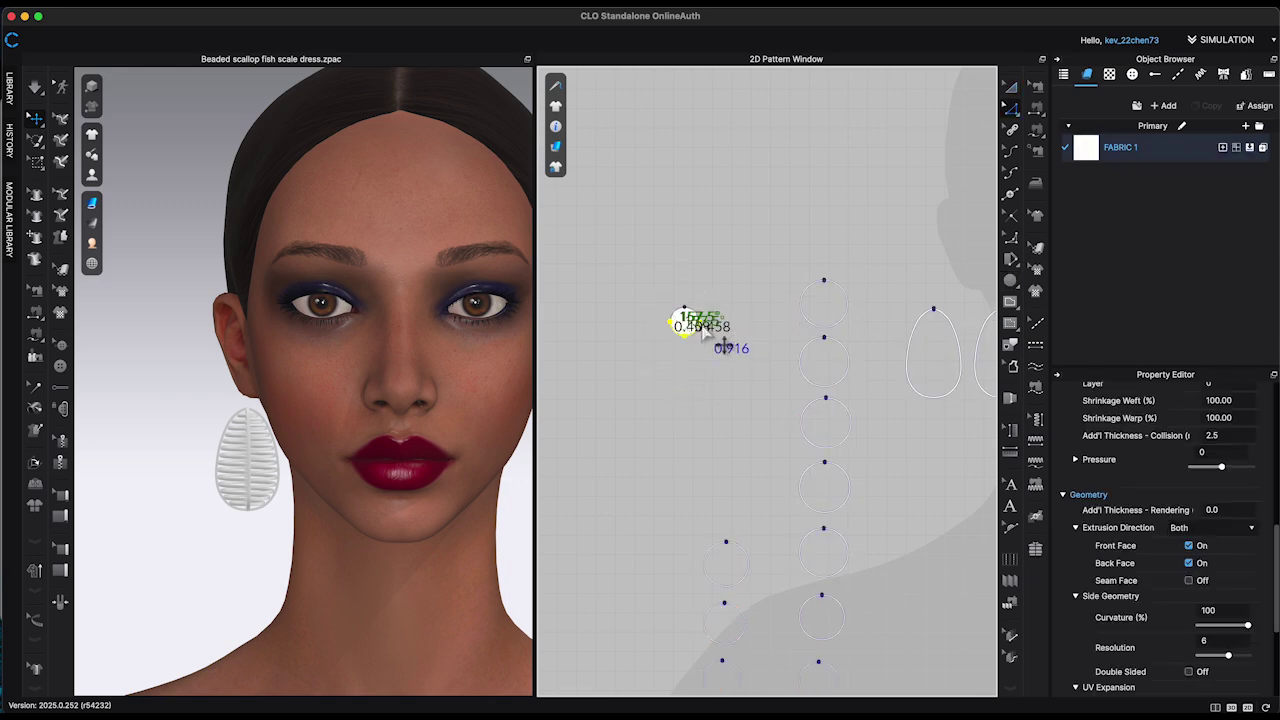
left_click(870, 416)
left_click(684, 322)
Set the small circle's particle distance to 1 mm and scale the pattern down slightly
scroll(1226, 582, "down", 8)
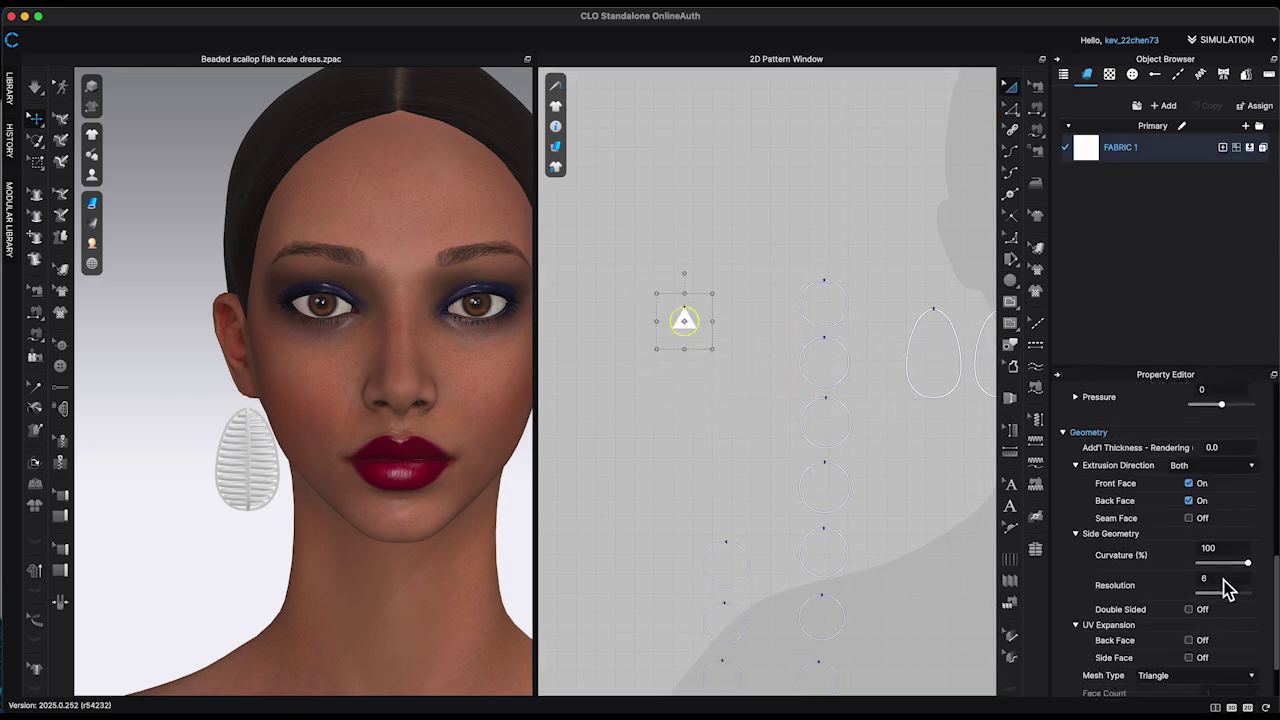
scroll(1226, 580, "up", 3)
left_click(1231, 440)
type("1")
key("Return")
left_click(617, 384)
right_click_drag(257, 463, 379, 465)
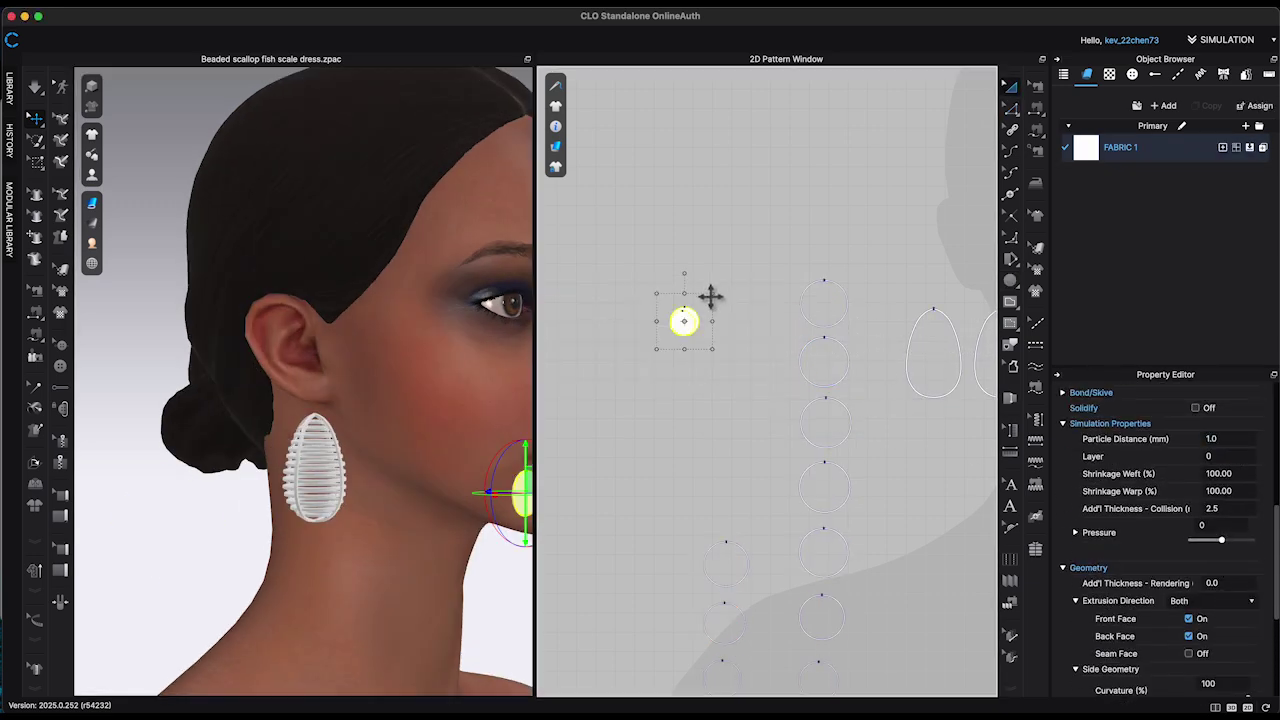
left_click_drag(712, 293, 707, 299)
Select all egg and ring patterns and freeze them
right_click_drag(290, 484, 363, 484)
scroll(794, 421, "down", 3)
middle_click_drag(794, 421, 677, 309)
left_click_drag(641, 172, 915, 605)
right_click(762, 436)
left_click(797, 425)
Select the small disc, move it beside the ear, and rotate it to face outward from the earlobe
left_click(601, 243)
scroll(377, 405, "down", 4)
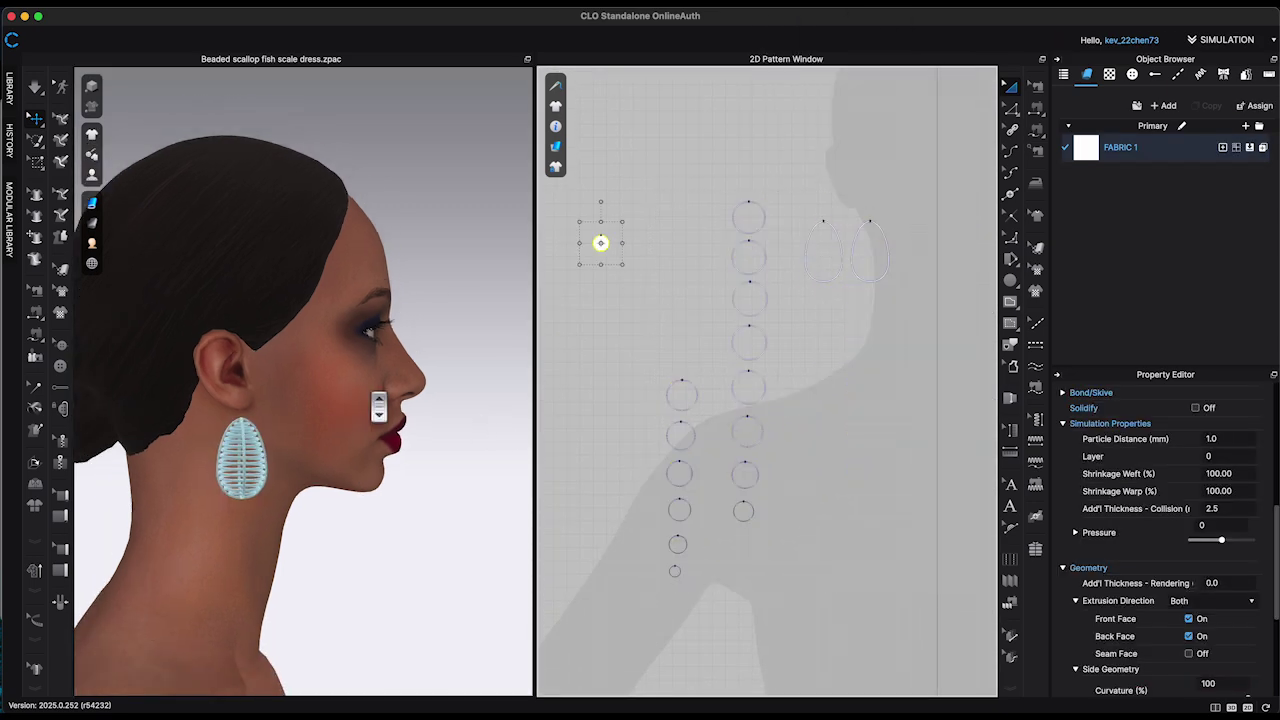
left_click_drag(522, 428, 246, 391)
scroll(260, 400, "up", 5)
right_click_drag(260, 400, 345, 640)
left_click_drag(316, 635, 224, 265)
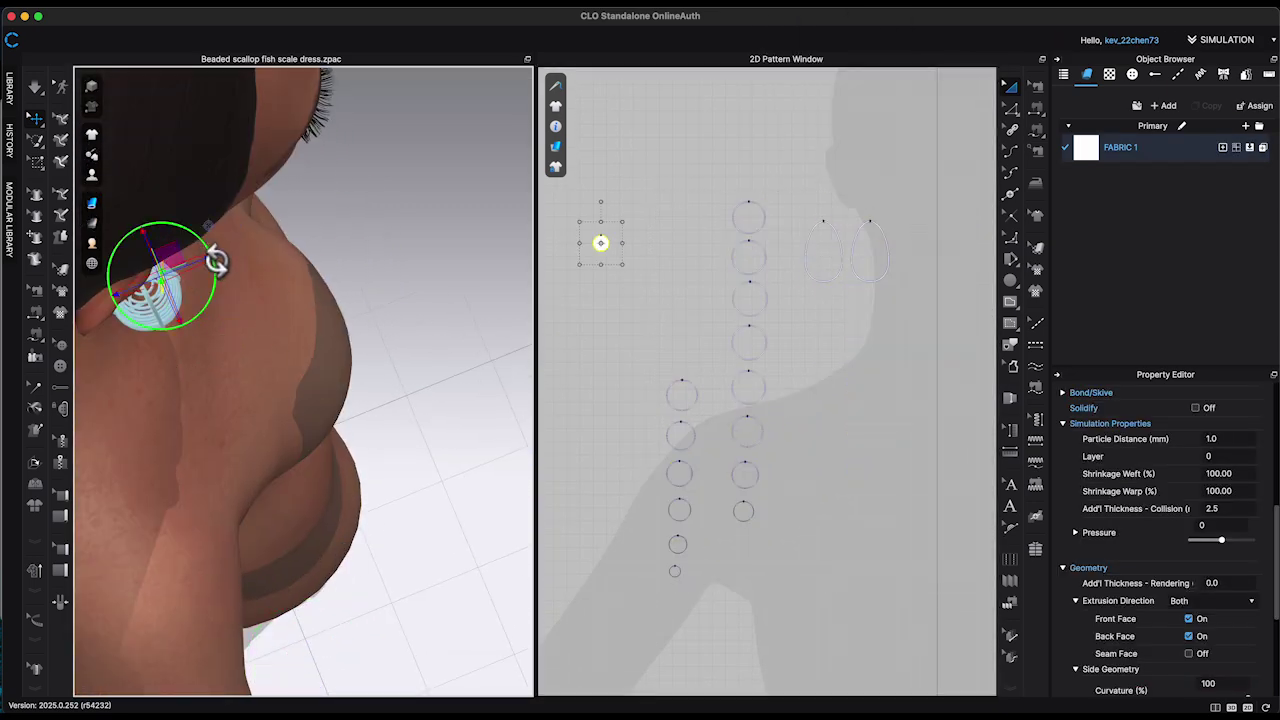
right_click_drag(216, 262, 286, 494)
right_click_drag(286, 494, 300, 480)
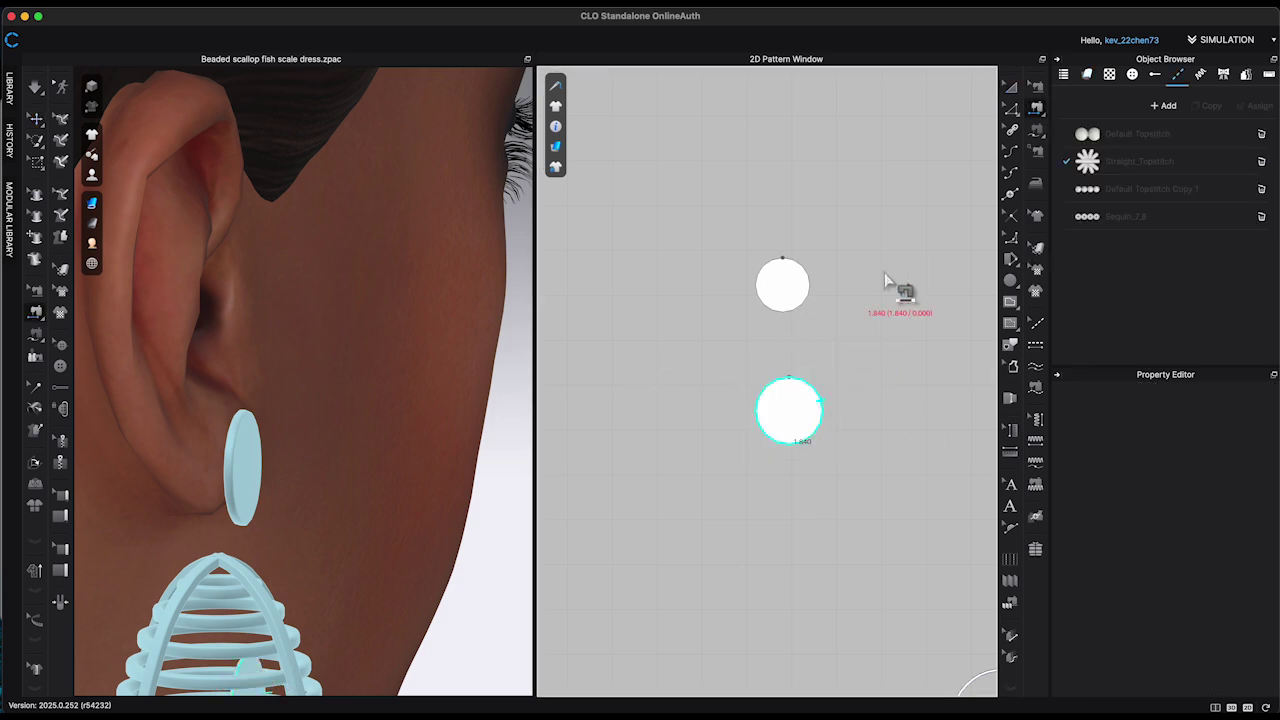
Move the larger disc out from behind the earring to a spot beside the earlobe disc and unfreeze it
left_click(36, 120)
scroll(345, 405, "down", 5)
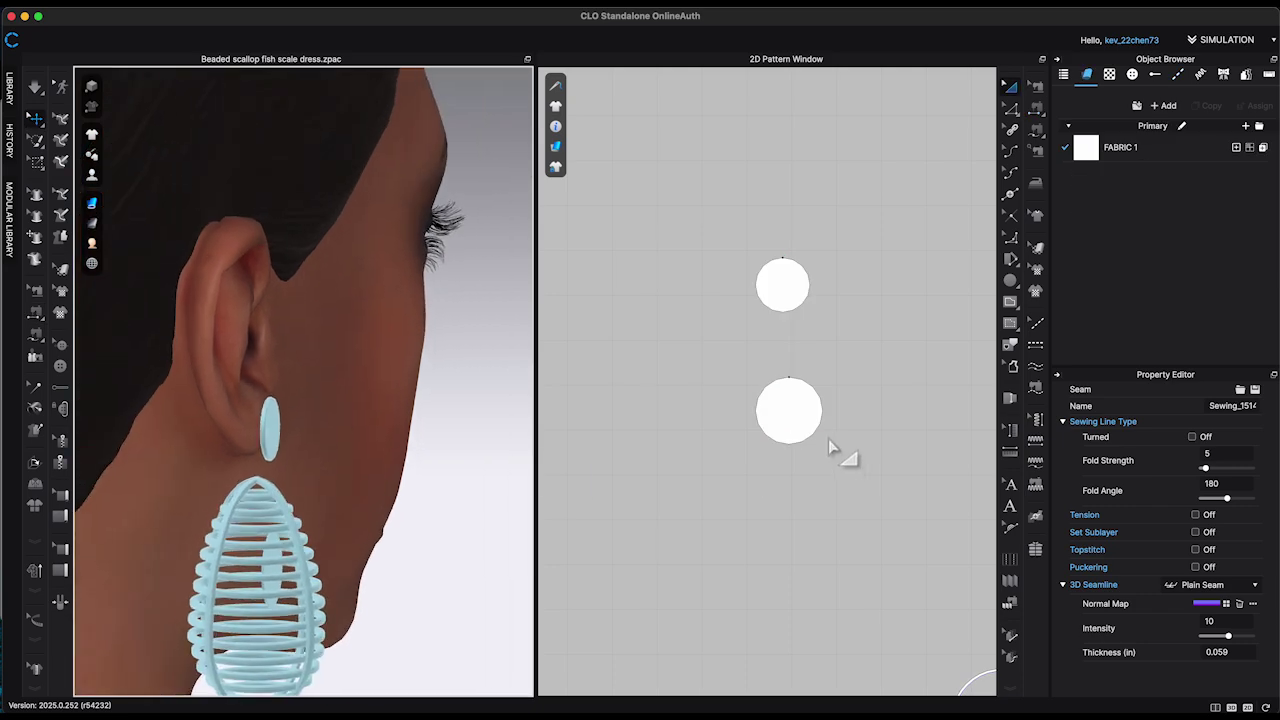
left_click(790, 393)
right_click(278, 552)
left_click(299, 555)
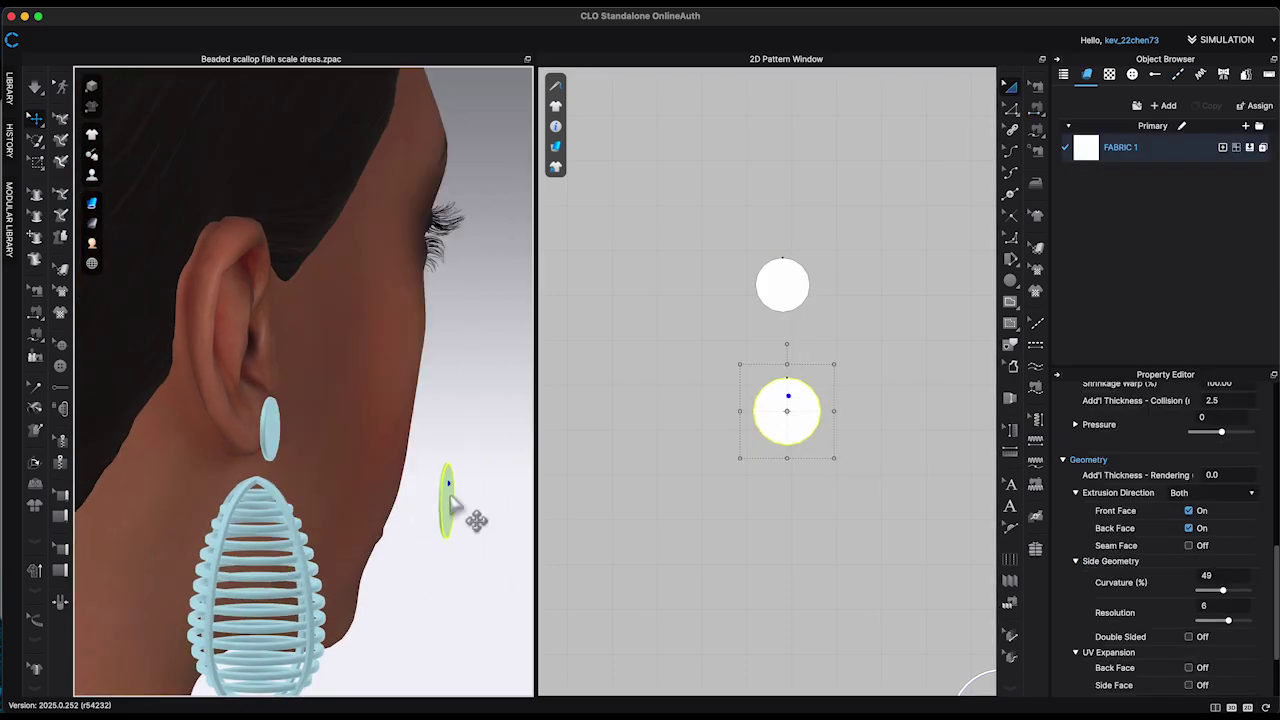
right_click(452, 505)
left_click(512, 176)
right_click(425, 495)
left_click(482, 420)
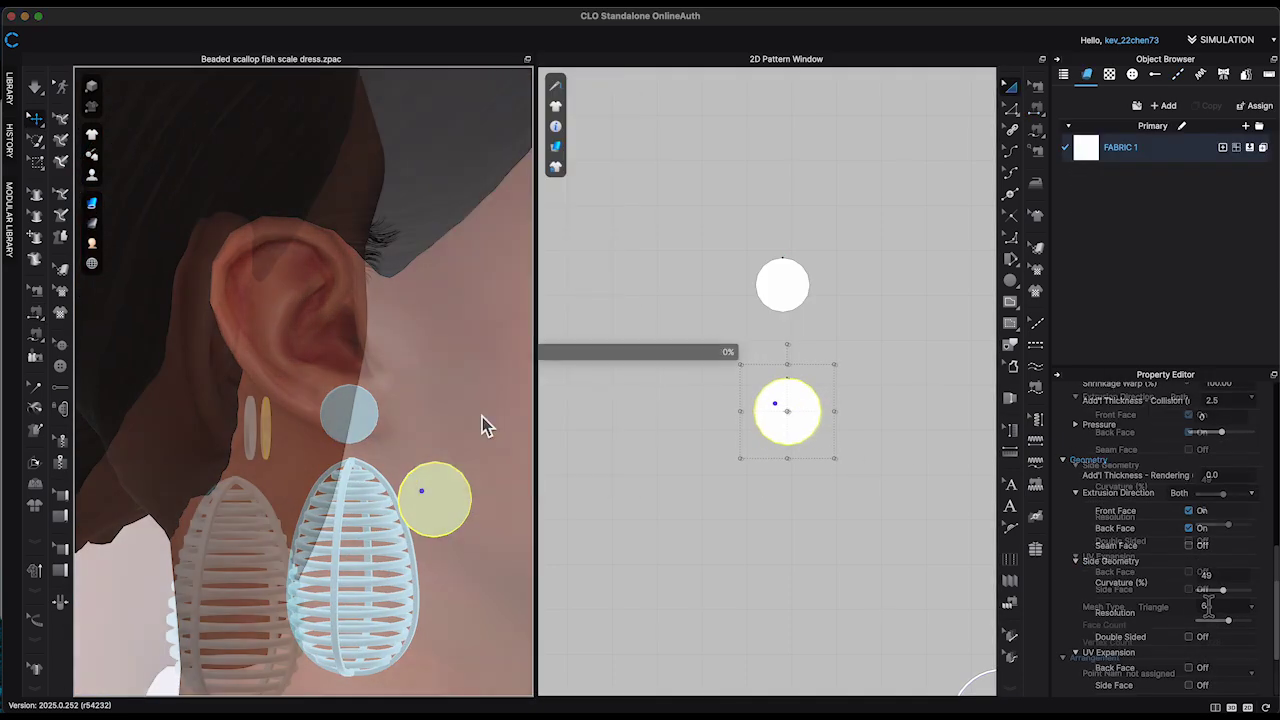
Simulate the two sewn discs, pulling on the free one, and set the free disc's pressure to 5
scroll(1172, 568, "up", 5)
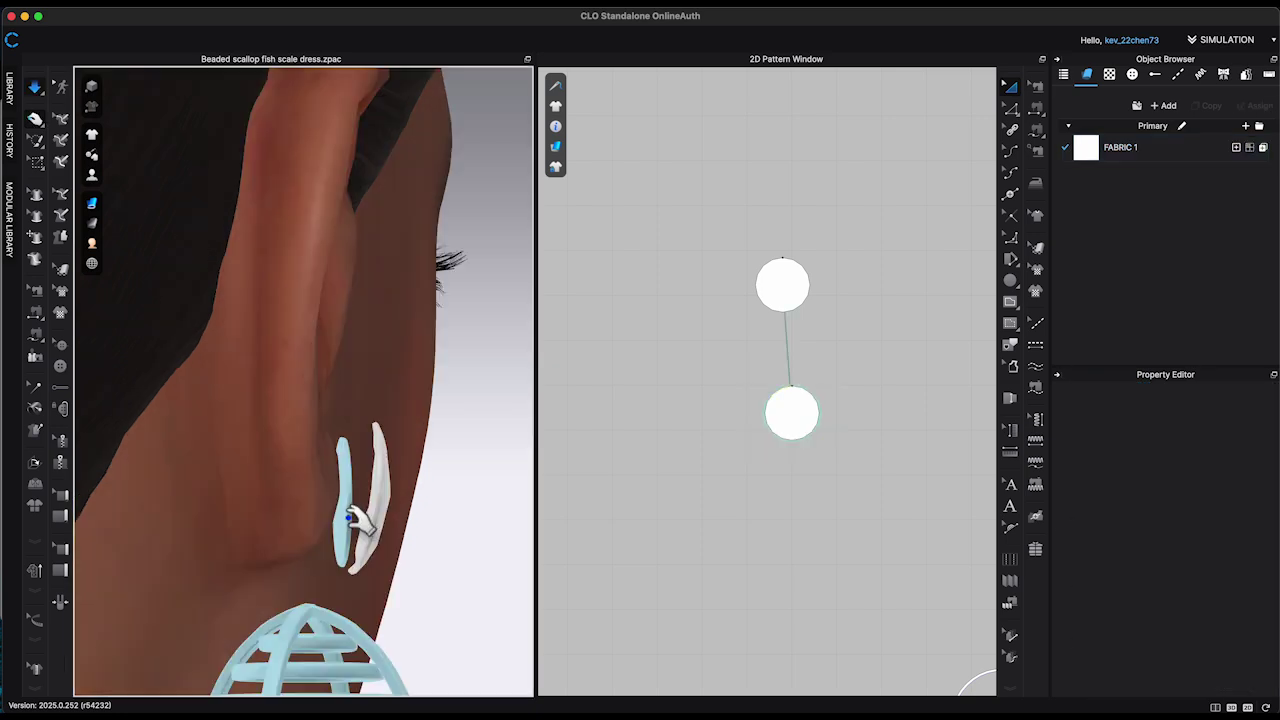
key("space")
left_click_drag(357, 520, 395, 522)
right_click_drag(437, 530, 427, 560)
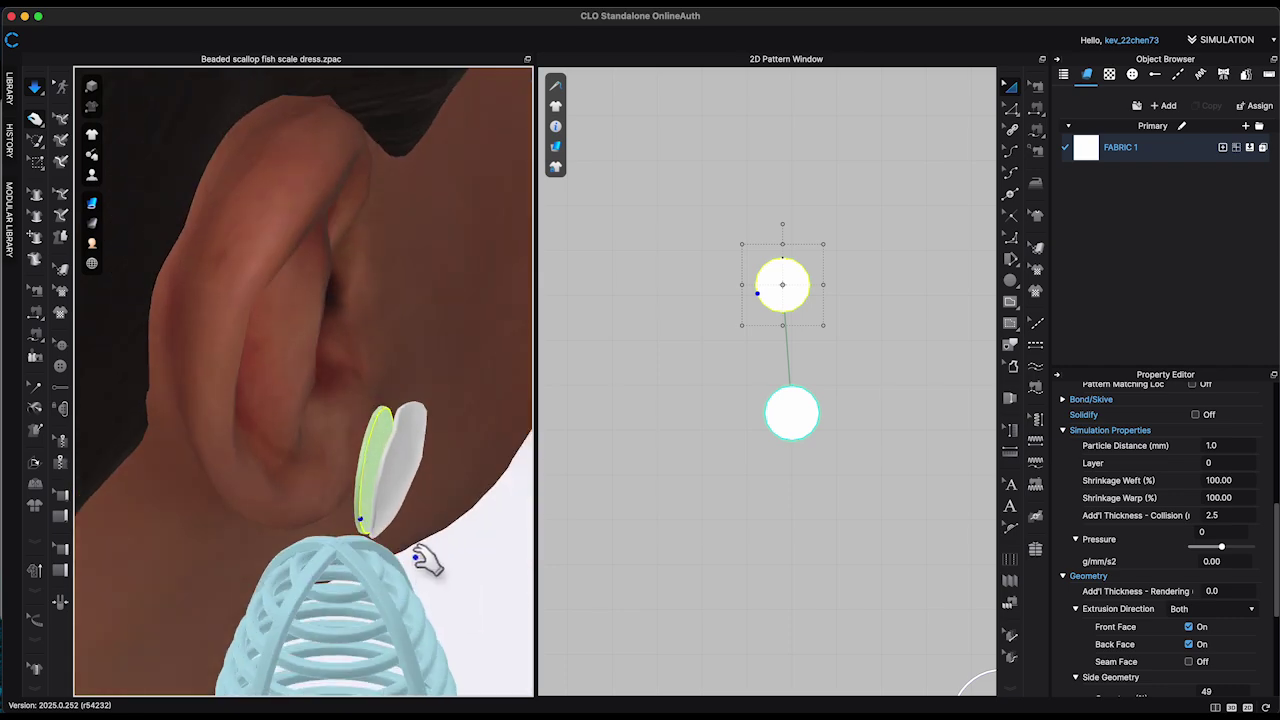
middle_click_drag(422, 512, 298, 418)
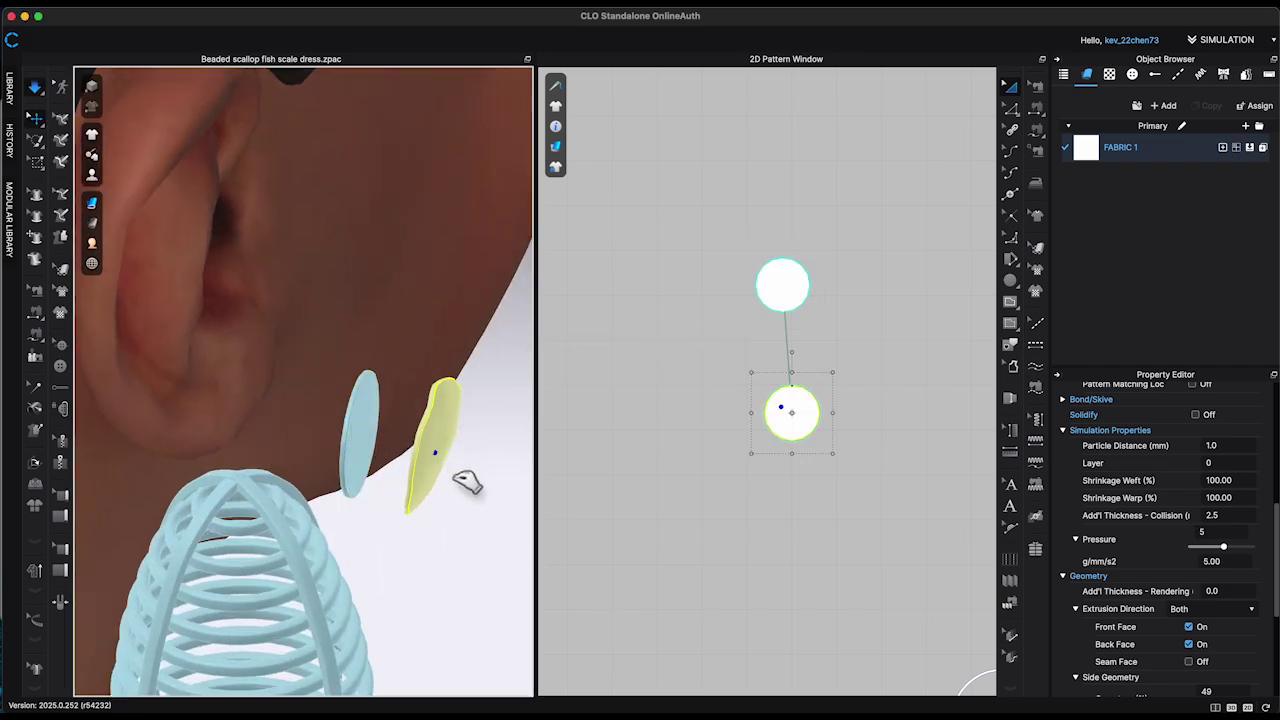
Let the pressurised disc inflate into a domed stud, inspect its rim up close, and stop the simulation
left_click(515, 550)
scroll(506, 538, "down", 5)
middle_click_drag(450, 488, 450, 670)
middle_click_drag(446, 312, 415, 508)
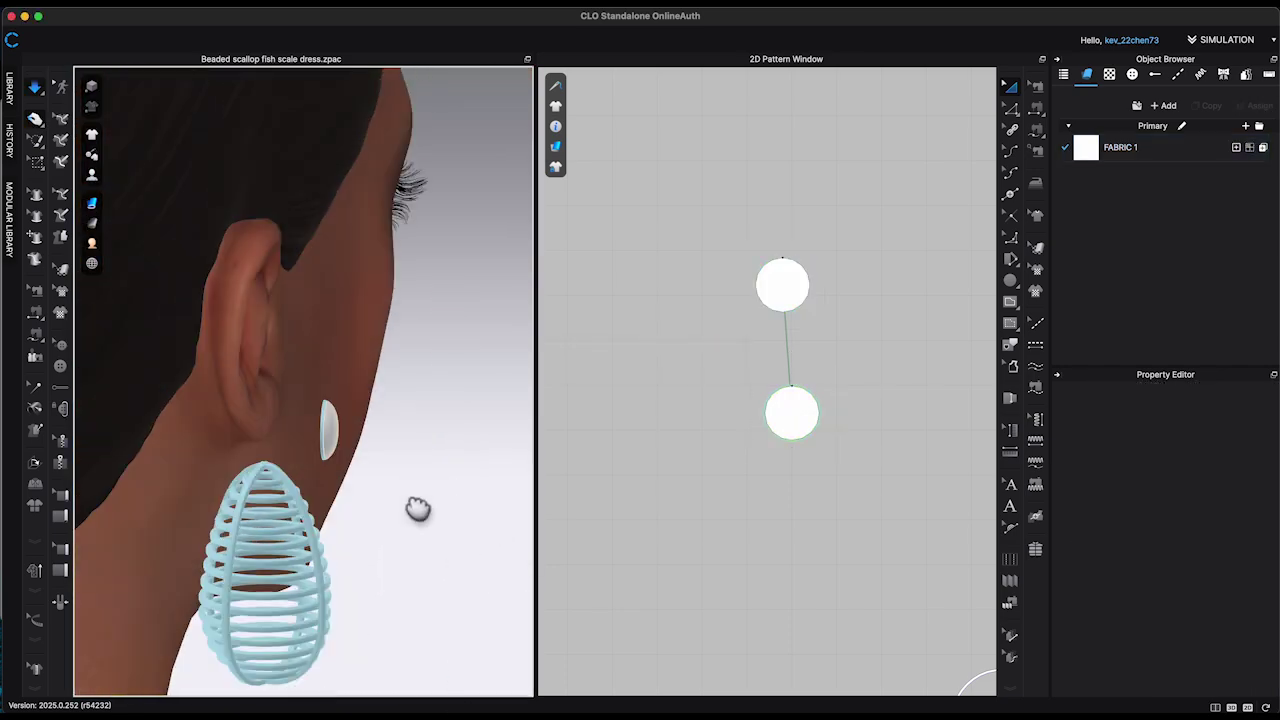
scroll(350, 472, "up", 5)
scroll(434, 343, "up", 5)
middle_click_drag(343, 468, 376, 364)
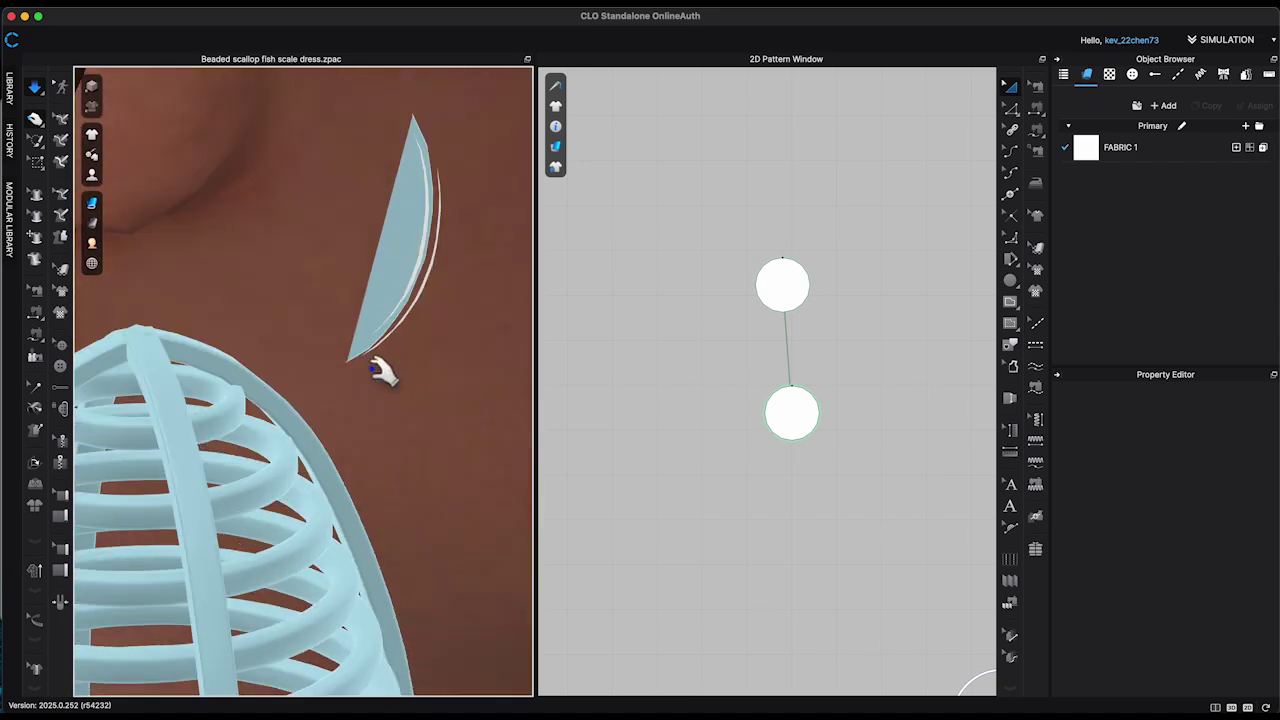
scroll(373, 386, "up", 4)
right_click_drag(373, 386, 397, 480)
scroll(400, 485, "down", 7)
key("space")
Draw two horizontal internal lines, about 0.50 in and 0.51 in long, across the middle of the lower disc
scroll(846, 420, "up", 5)
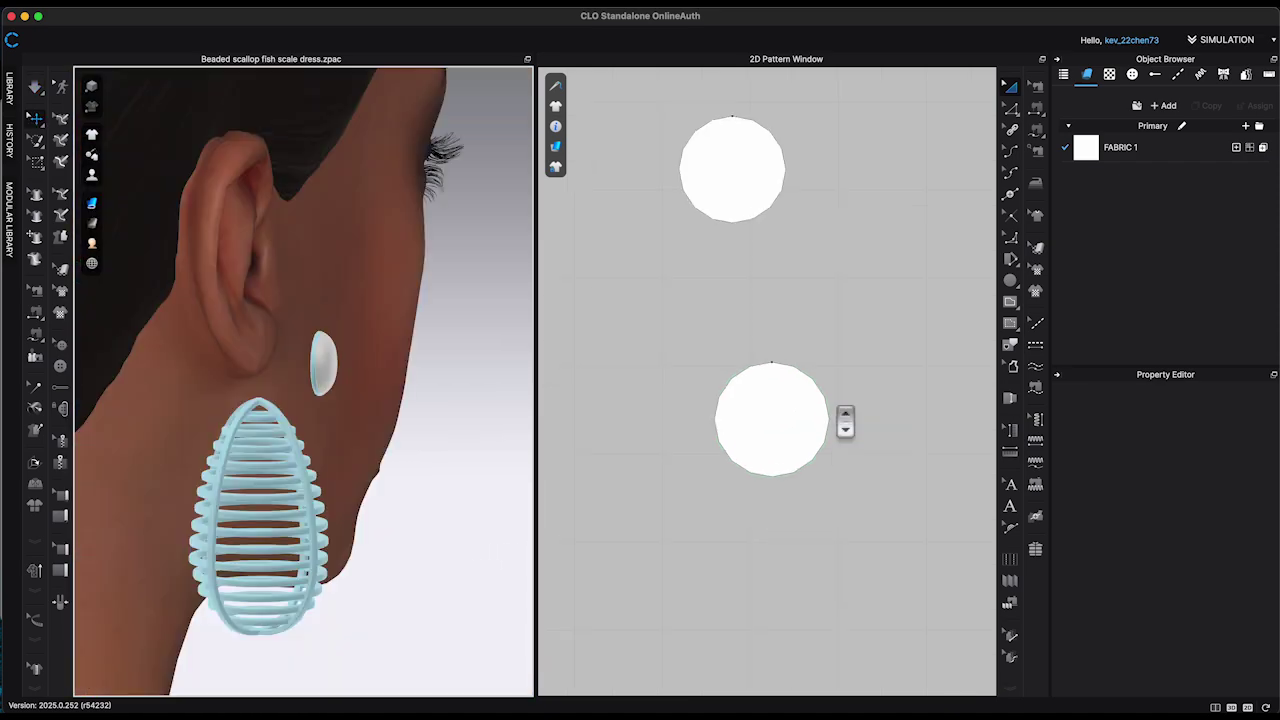
scroll(704, 434, "up", 2)
key("g")
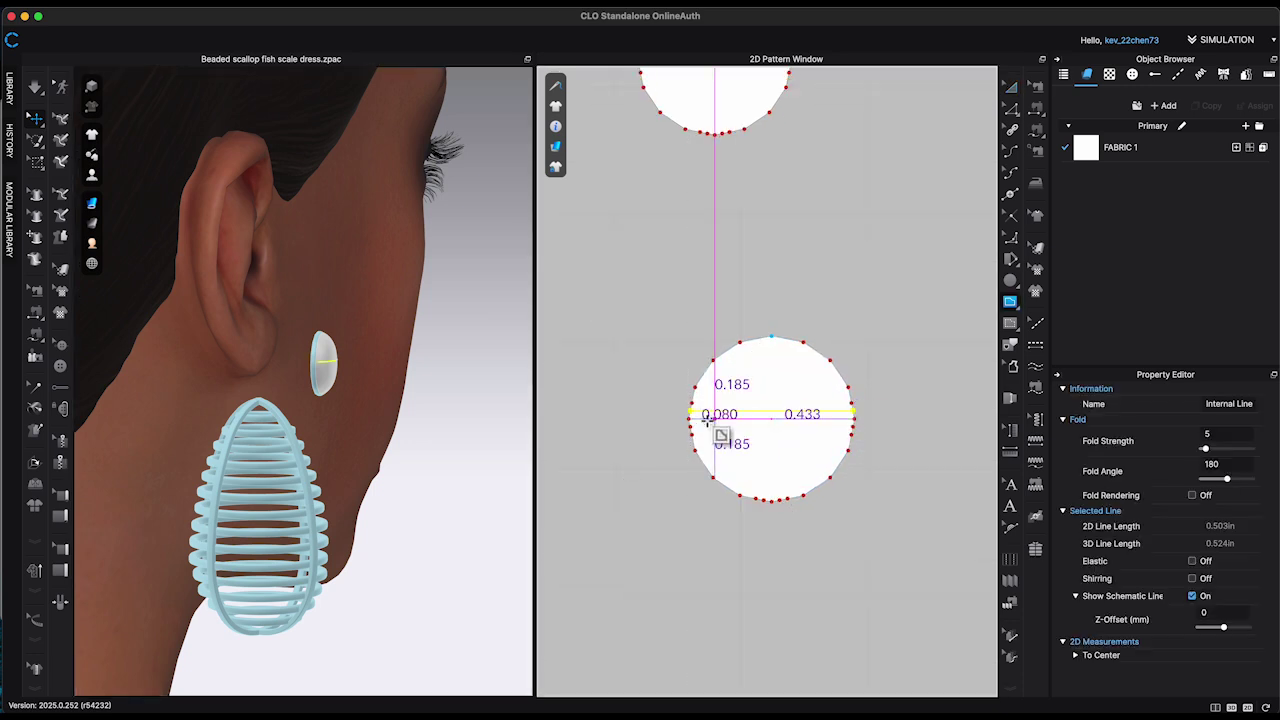
key("a")
scroll(835, 445, "up", 1)
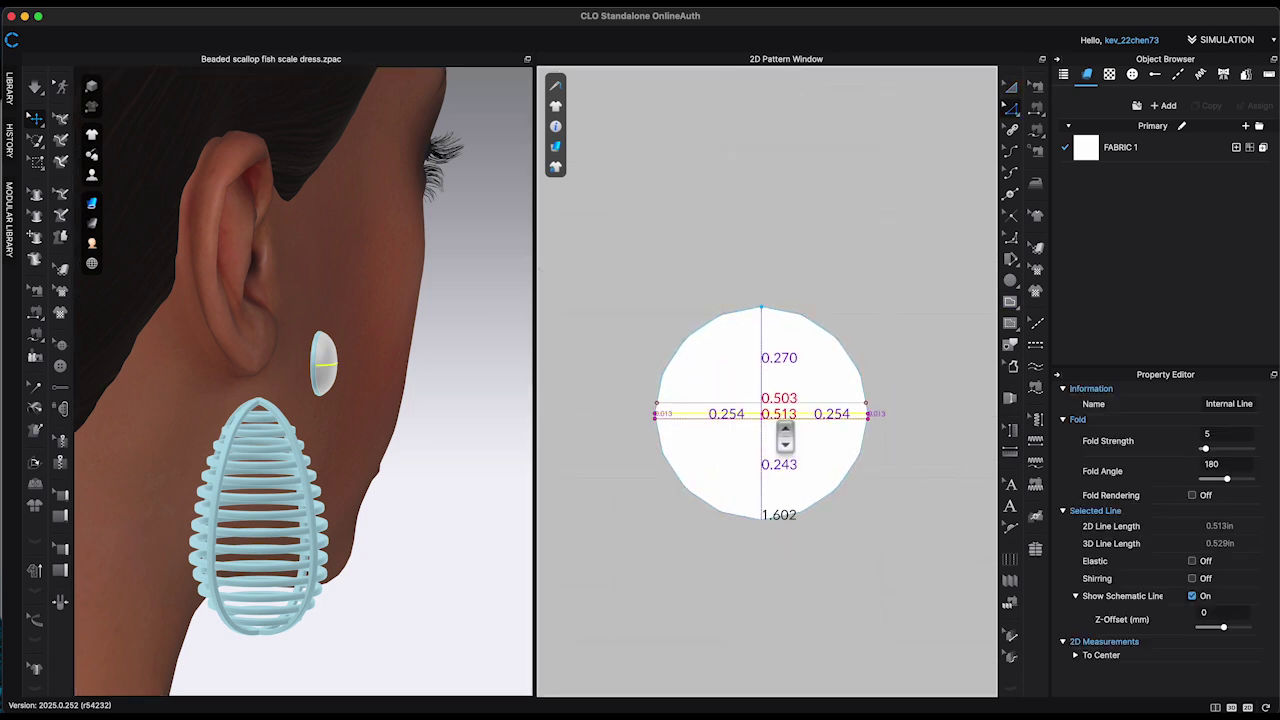
Extend both ends of the lower internal line to the pattern outline
right_click(868, 423)
mouse_move(975, 484)
left_click(1080, 483)
right_click(655, 422)
mouse_move(763, 492)
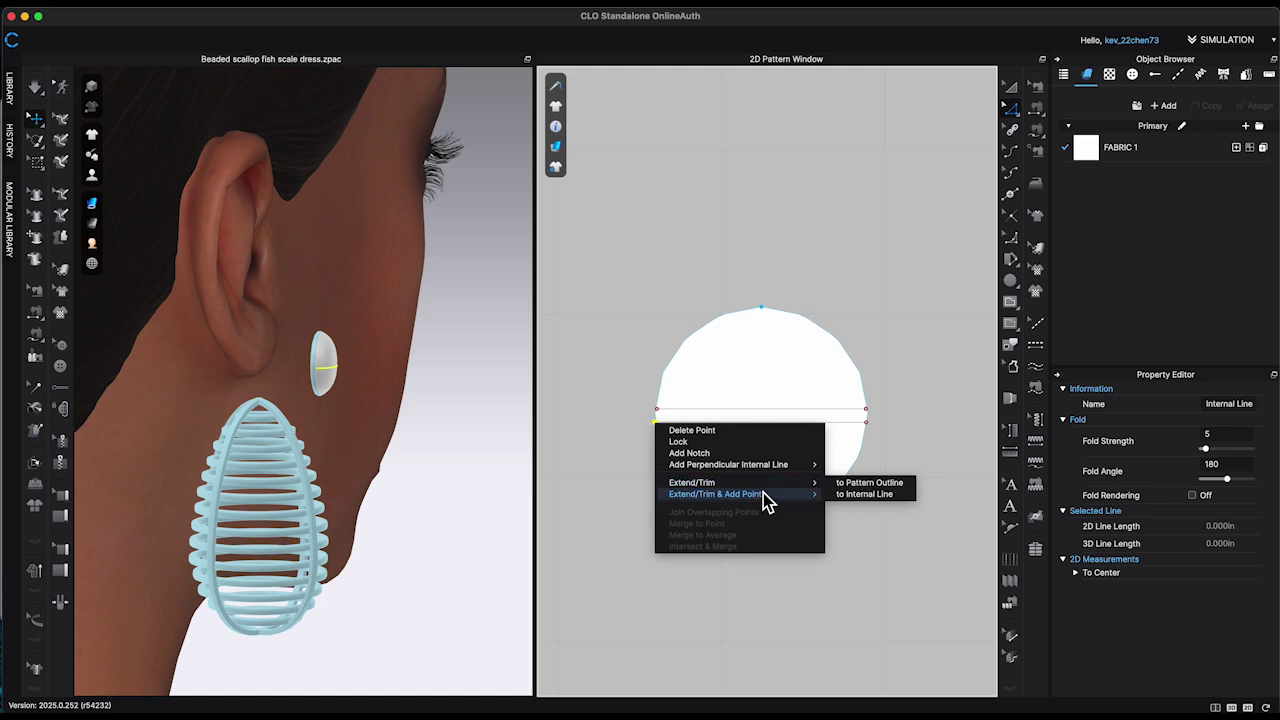
left_click(868, 483)
Extend both ends of the upper internal line to the pattern outline
right_click(762, 412)
left_click(885, 459)
right_click(657, 409)
mouse_move(765, 468)
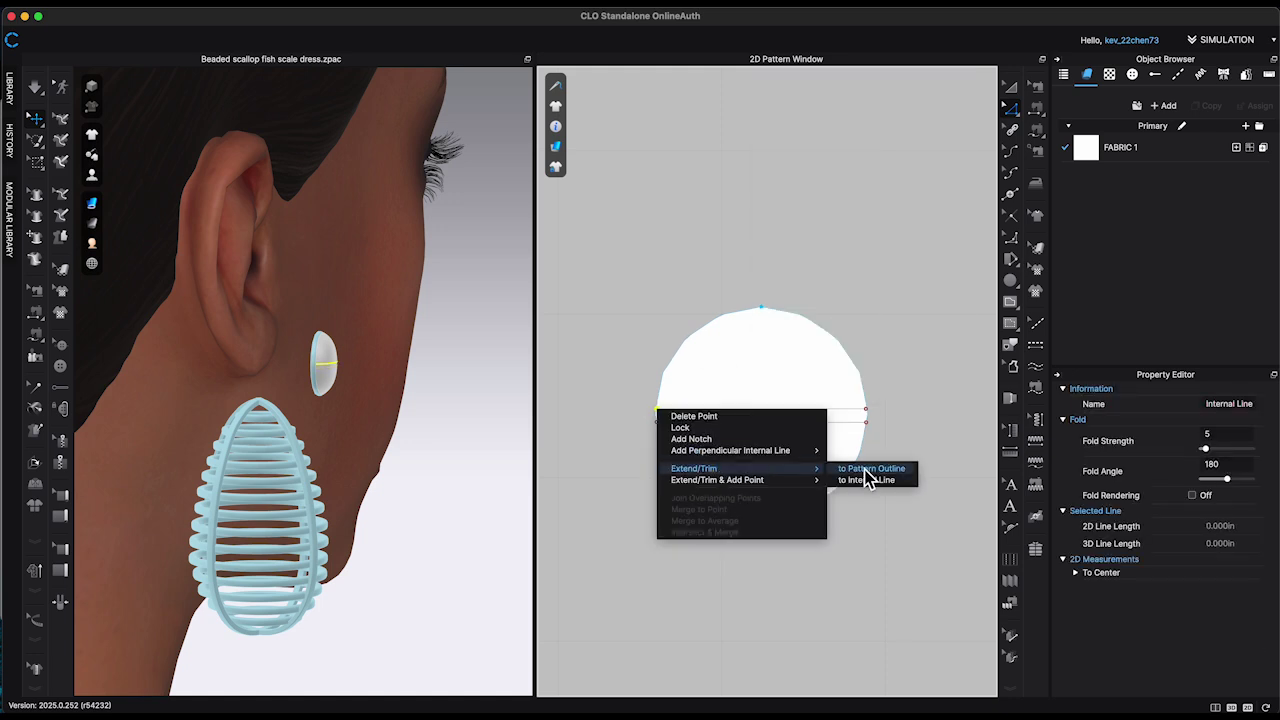
left_click(867, 470)
right_click(866, 409)
mouse_move(975, 468)
left_click(1078, 468)
Try to offset both internal lines together at 0.030 in spacing and undo the result
right_click(788, 414)
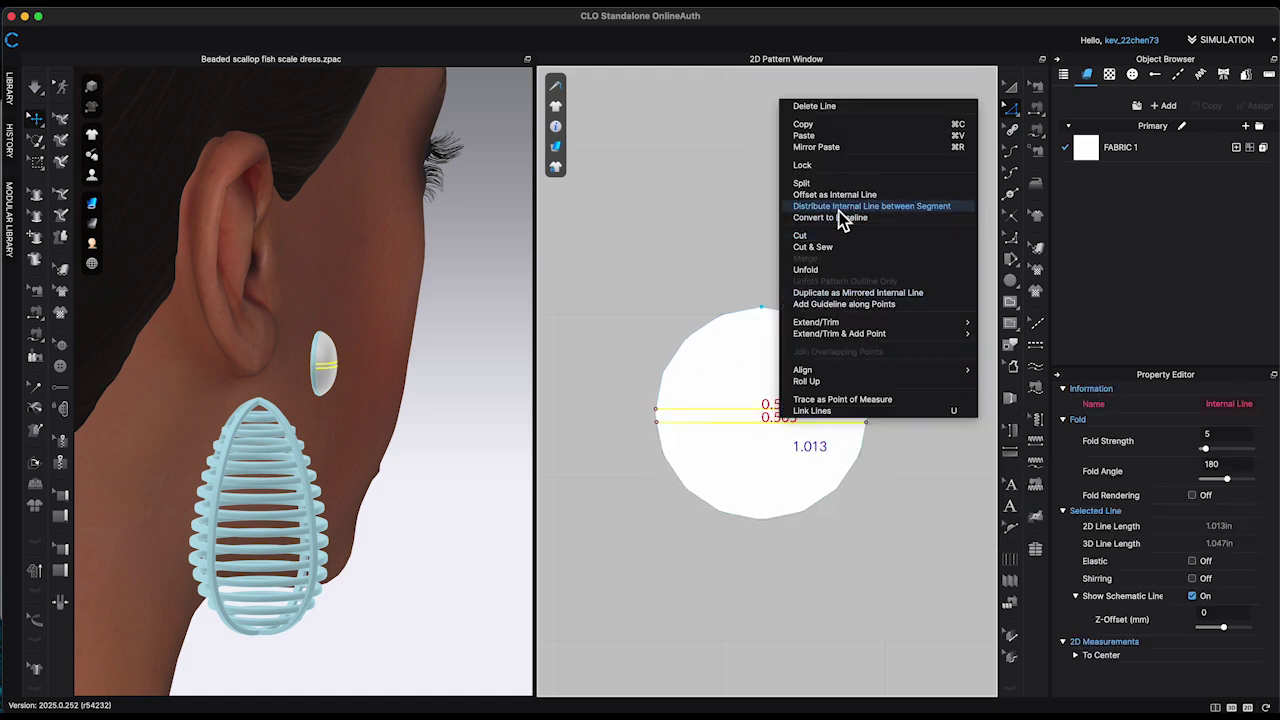
left_click(835, 194)
left_click_drag(620, 220, 459, 220)
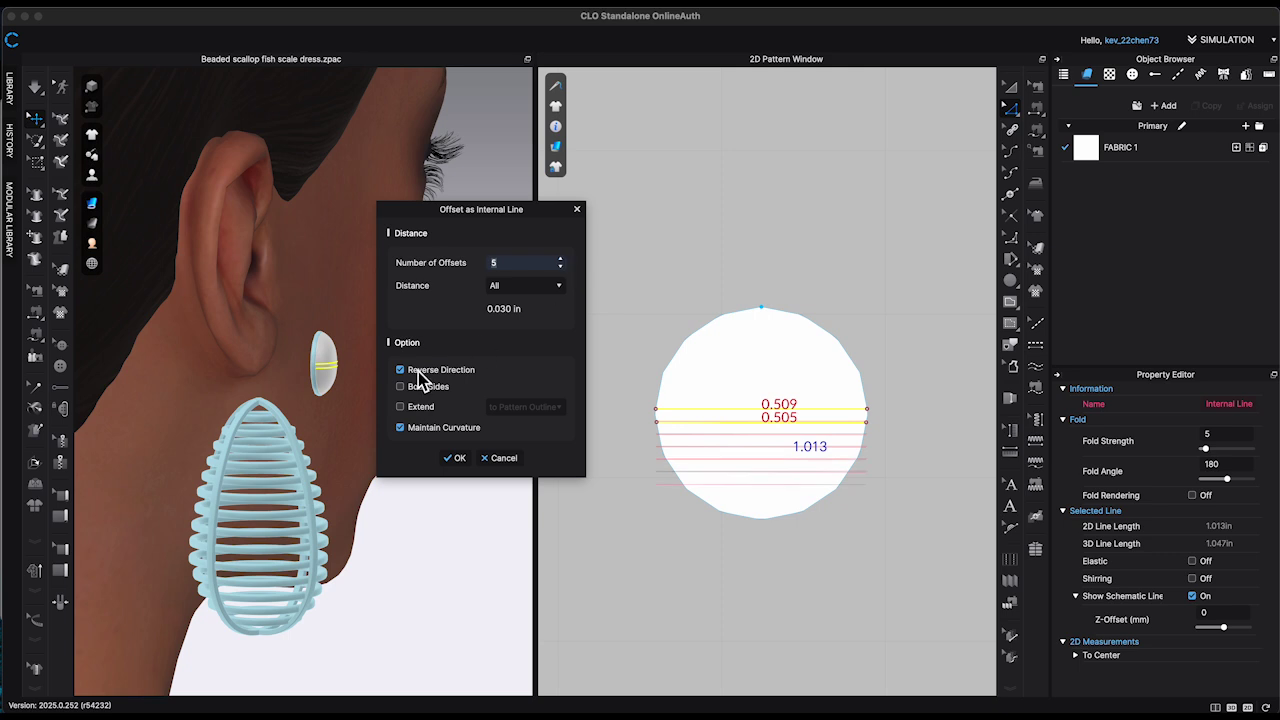
left_click(455, 458)
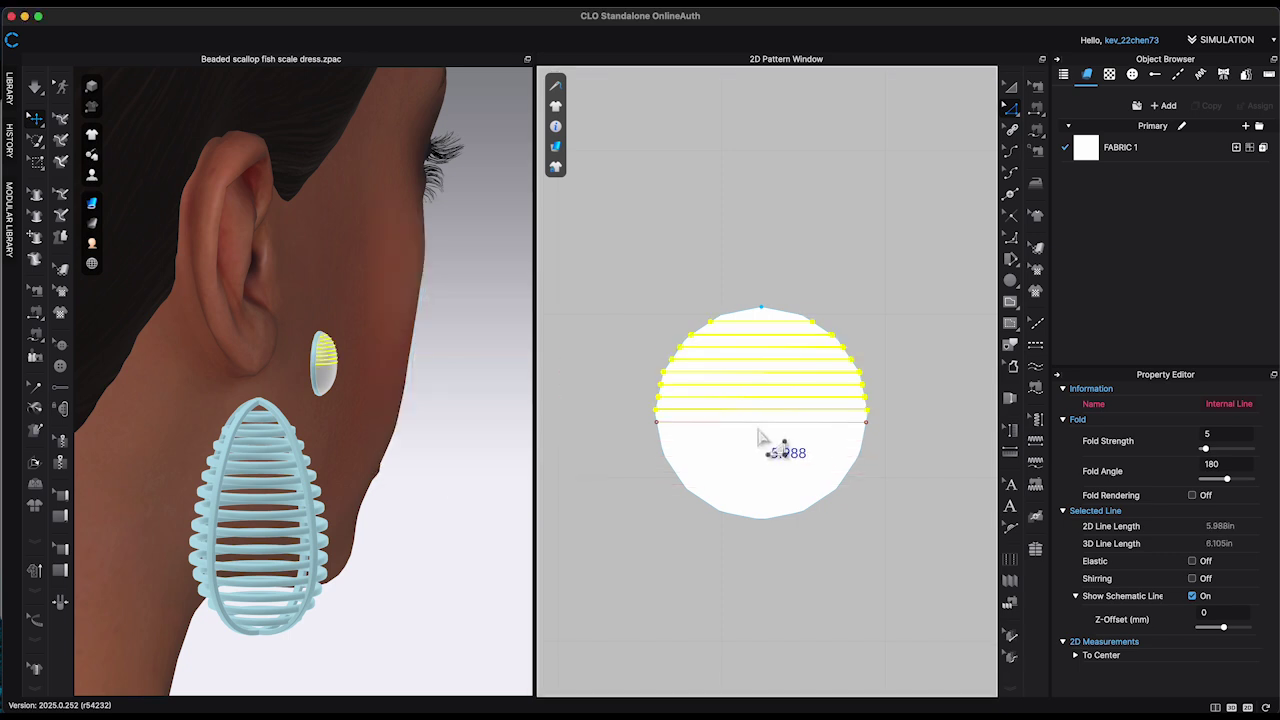
right_click(762, 422)
left_click(638, 319)
key("super+z")
left_click(646, 310)
Offset each middle line outward as 7 internal lines spaced 0.030 in, extended to the pattern outline, to fill the disc
right_click(812, 409)
left_click(868, 206)
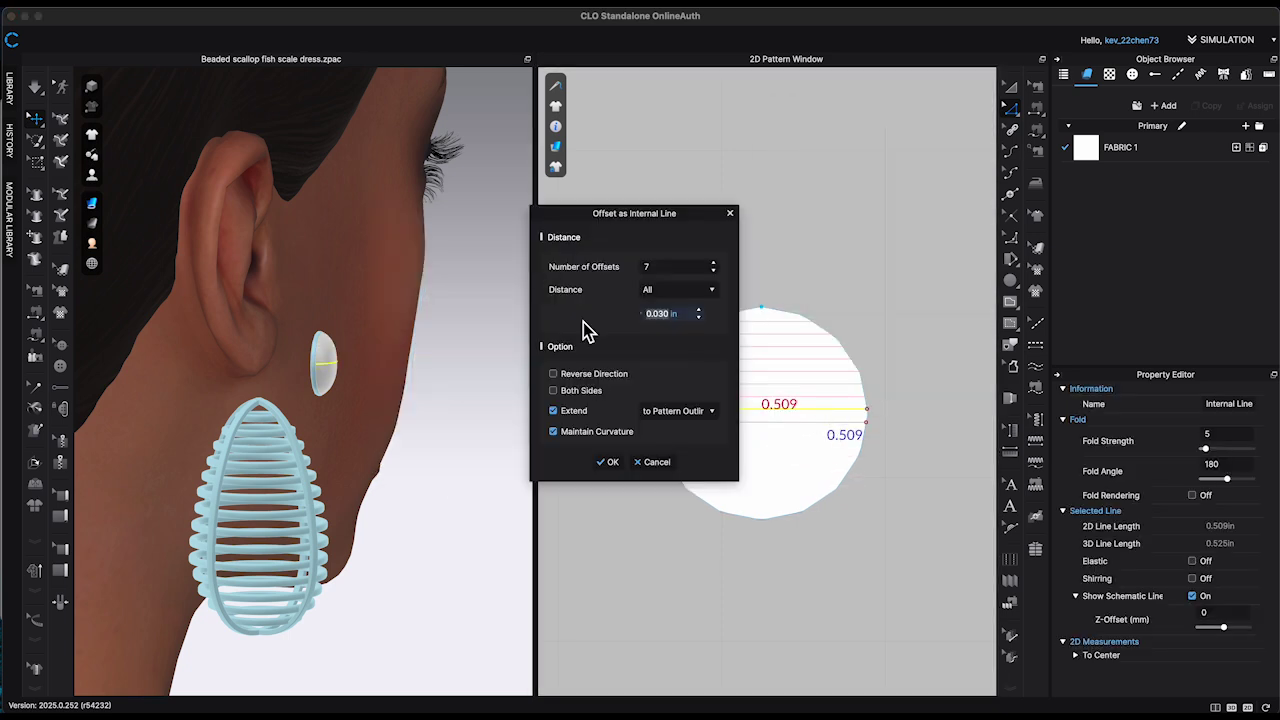
left_click(609, 463)
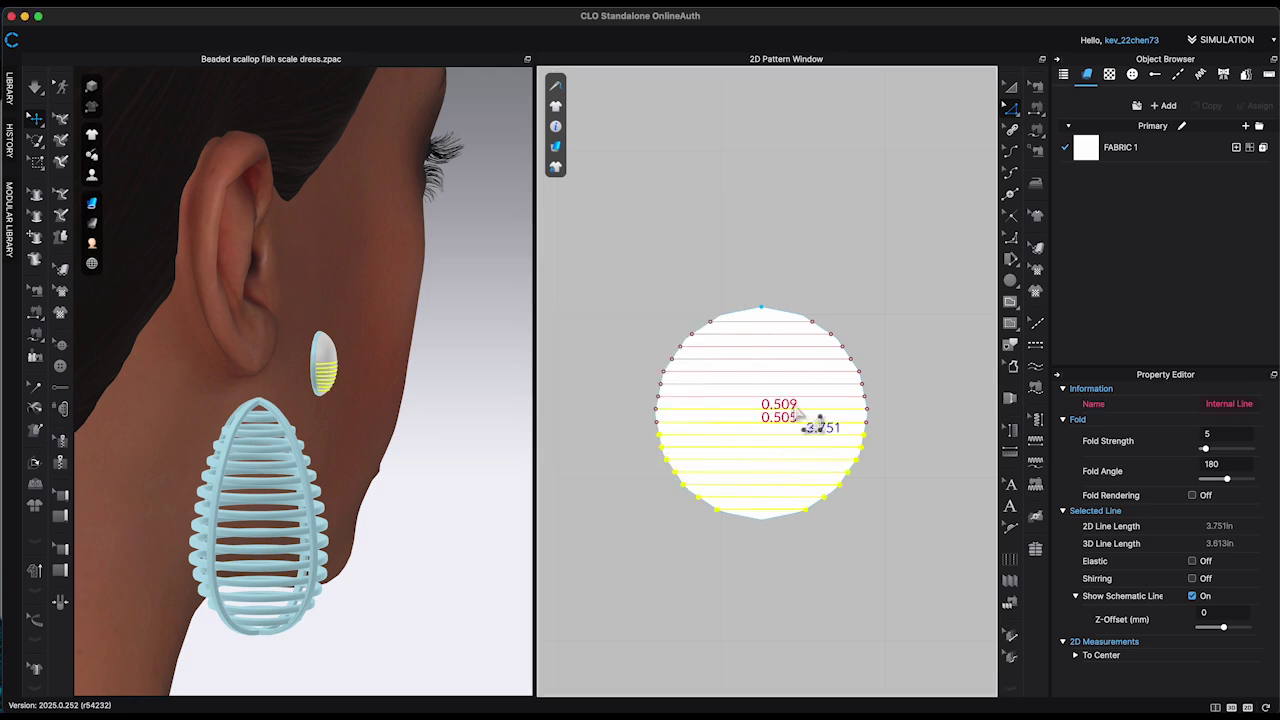
Cut the disc along the internal lines at and just below its middle to separate narrow strips
right_click(787, 321)
left_click(846, 412)
left_click(637, 377)
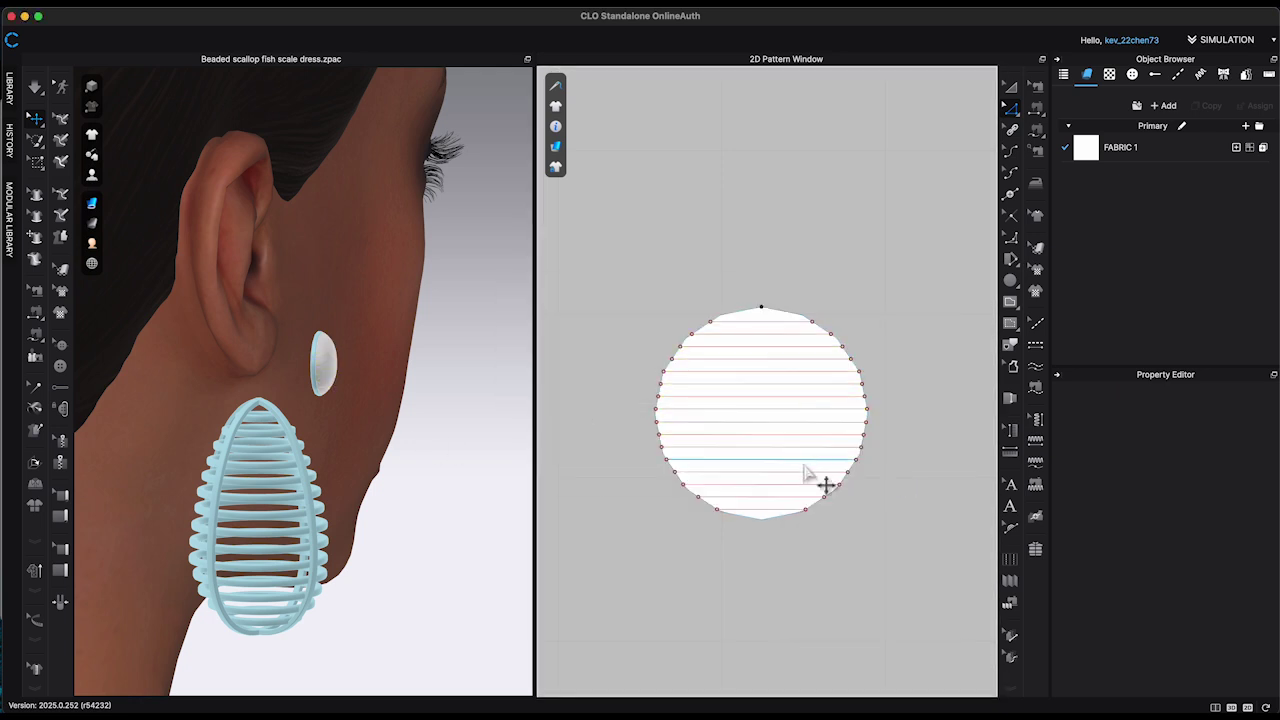
left_click(788, 422, "shift")
right_click(787, 422)
left_click(862, 240)
Cut the upper part of the disc along its internal lines into separate horizontal strips
left_click(806, 302)
left_click(808, 289, "shift")
left_click(811, 278, "shift")
right_click(811, 277)
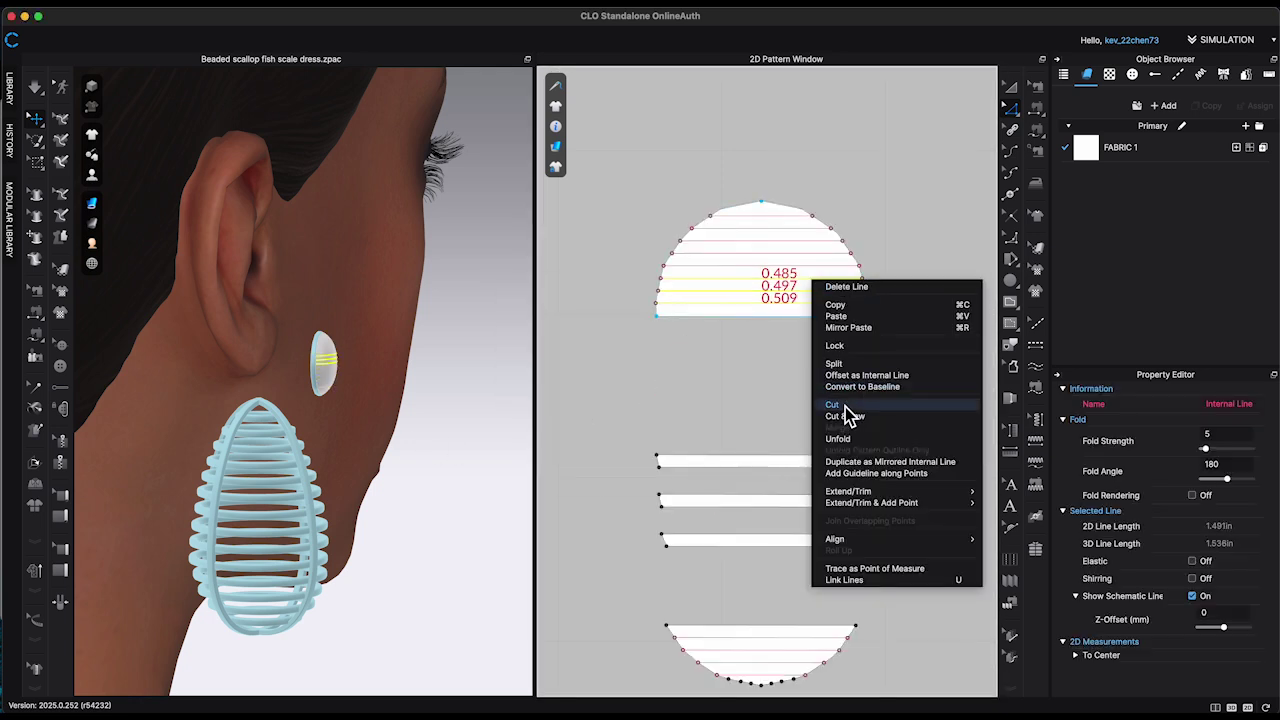
left_click(844, 406)
left_click(788, 177, "shift")
right_click(788, 177)
left_click(814, 304)
right_click(786, 89)
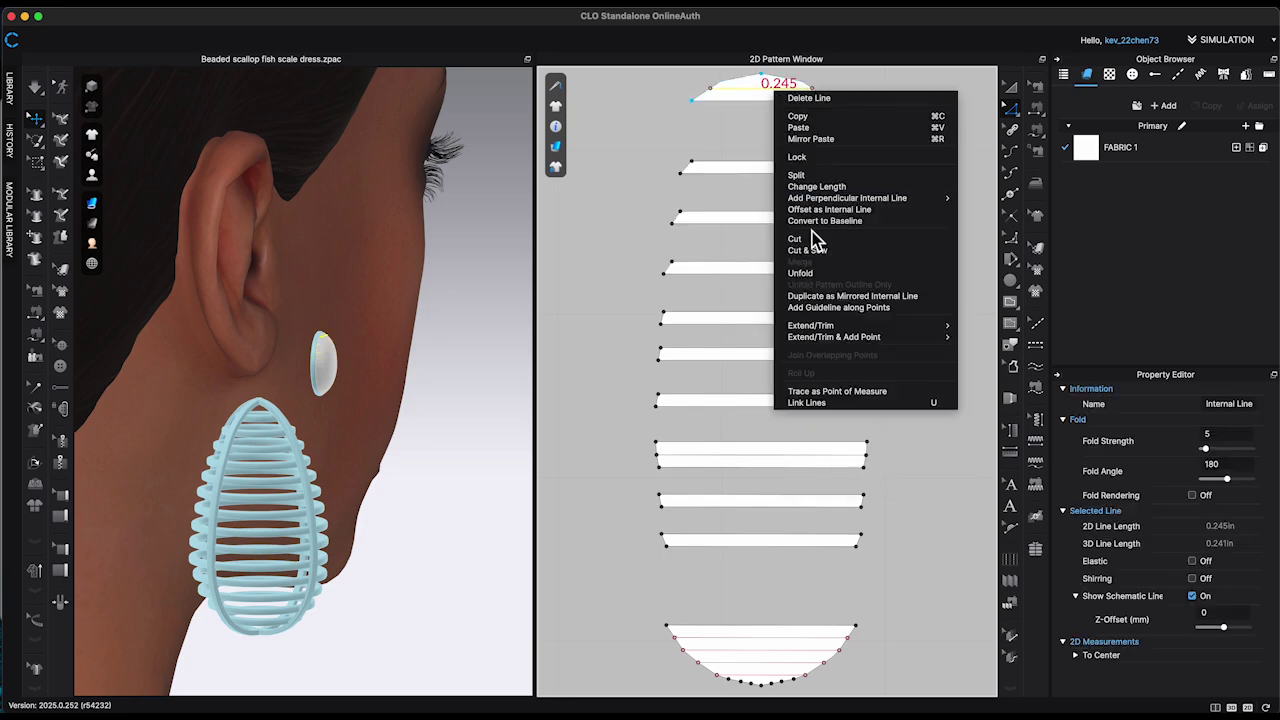
left_click(814, 240)
Cut the disc's remaining bottom cap along its internal lines into separate strips
scroll(890, 300, "down", 2)
key("a")
left_click_drag(777, 84, 777, 121)
left_click_drag(831, 433, 831, 422)
middle_click_drag(777, 613, 769, 505)
key("z")
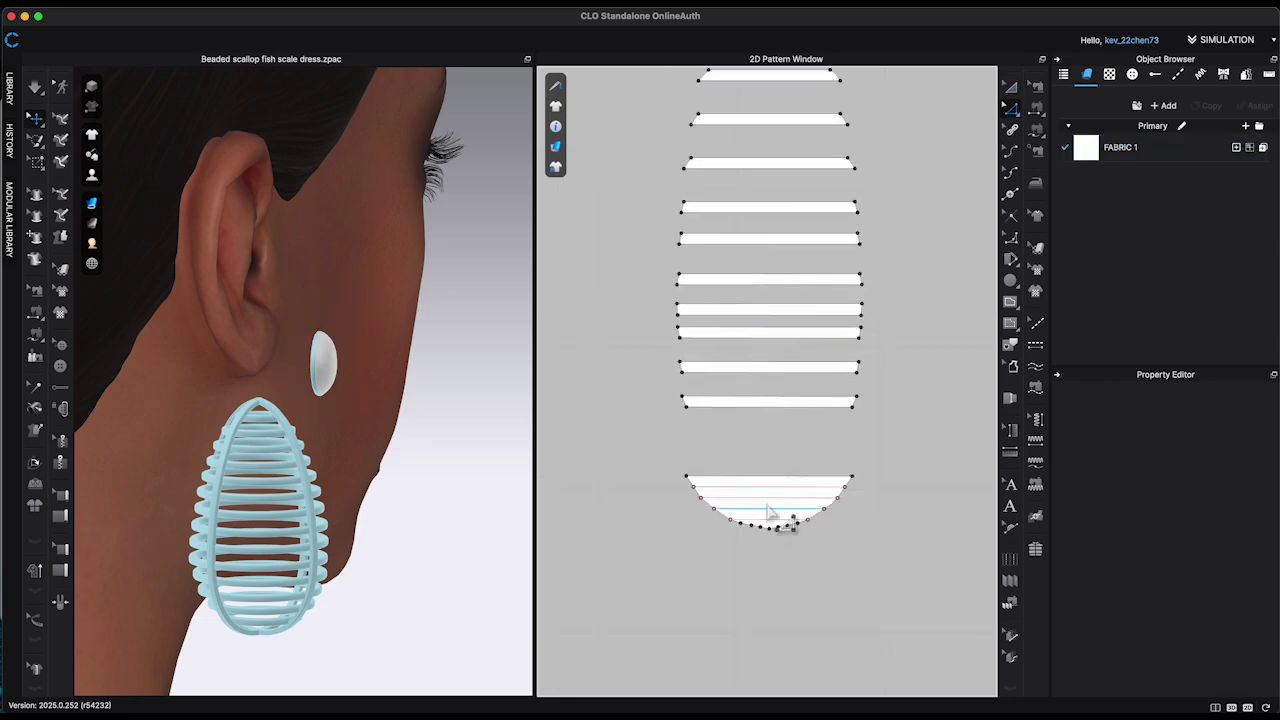
right_click(777, 512)
left_click(840, 460)
scroll(798, 413, "down", 3)
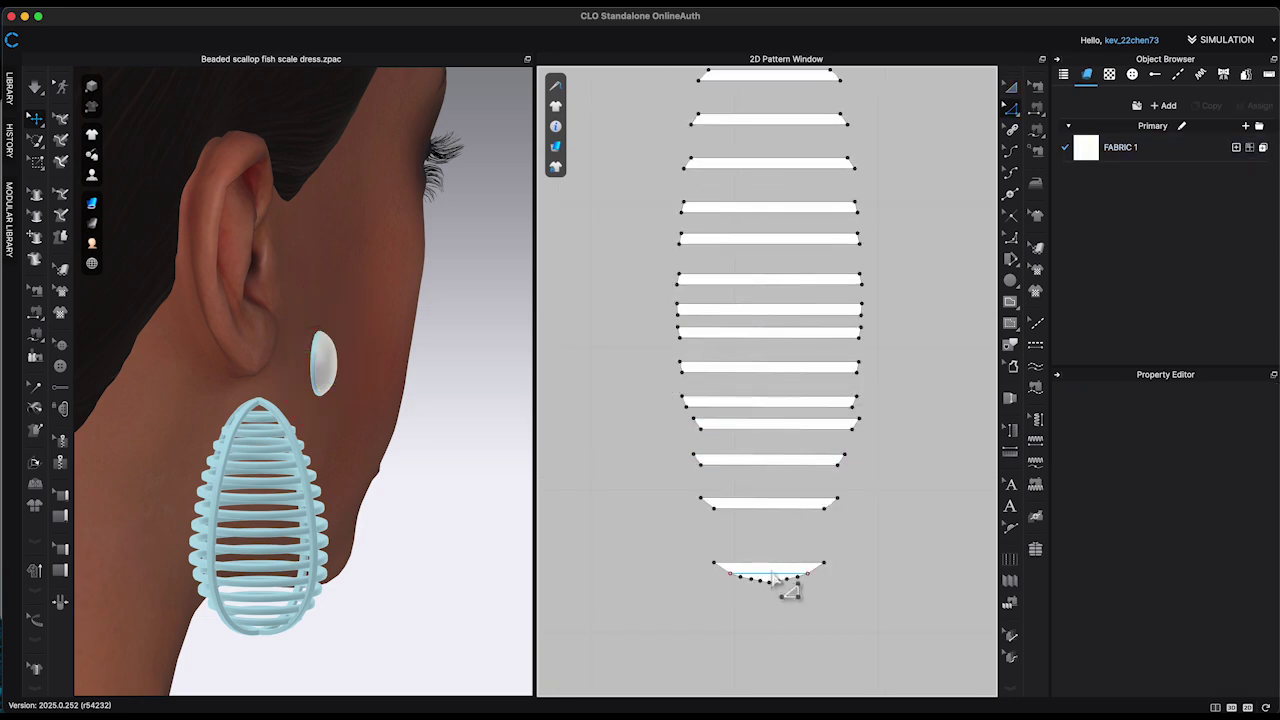
left_click(640, 374)
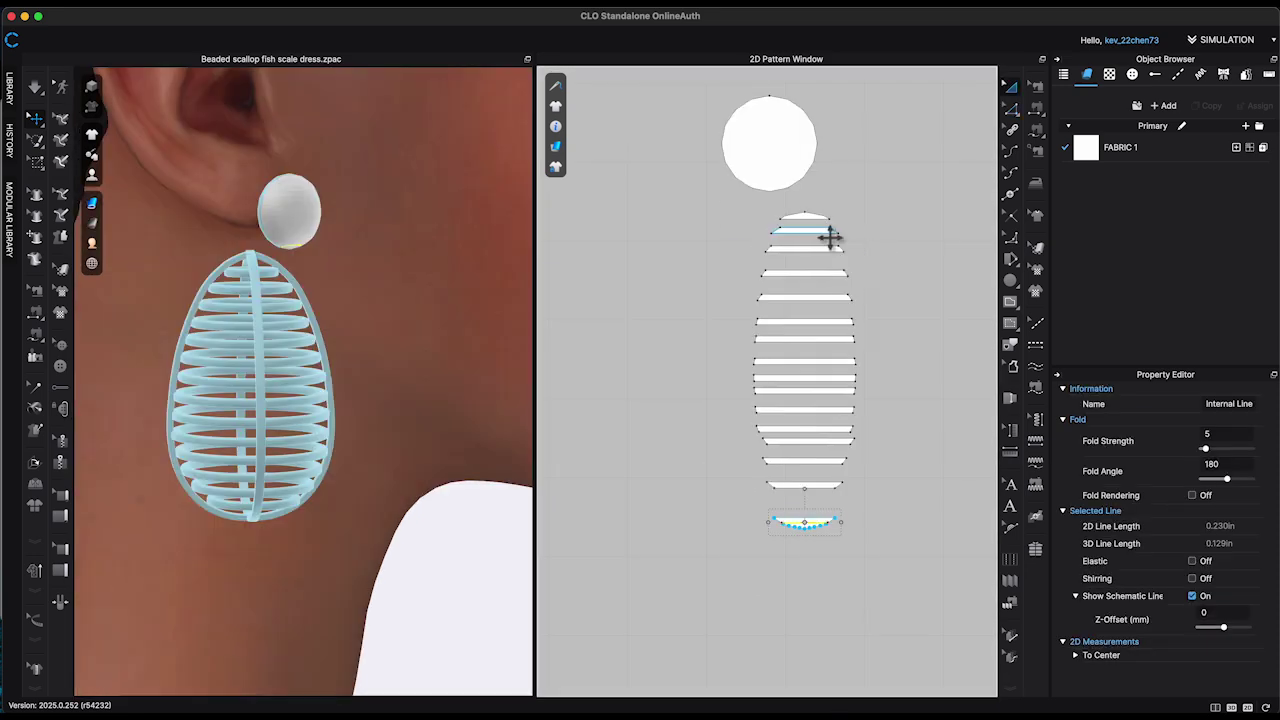
Delete alternate strips of the cut disc to leave horizontal gaps across the domed stud, and check it on the avatar
left_click(829, 234)
key("Delete")
right_click_drag(407, 300, 452, 262)
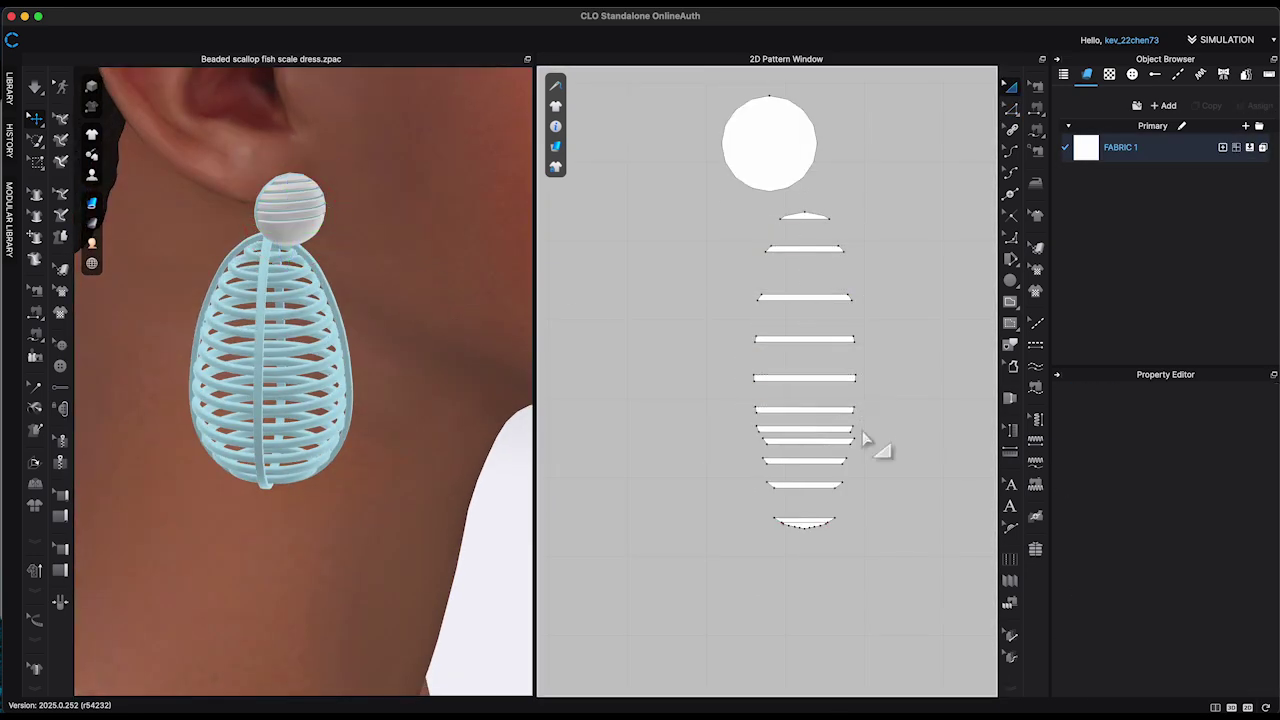
key("Delete")
right_click_drag(490, 376, 437, 371)
key("2")
scroll(403, 323, "up", 5)
right_click_drag(335, 318, 450, 325)
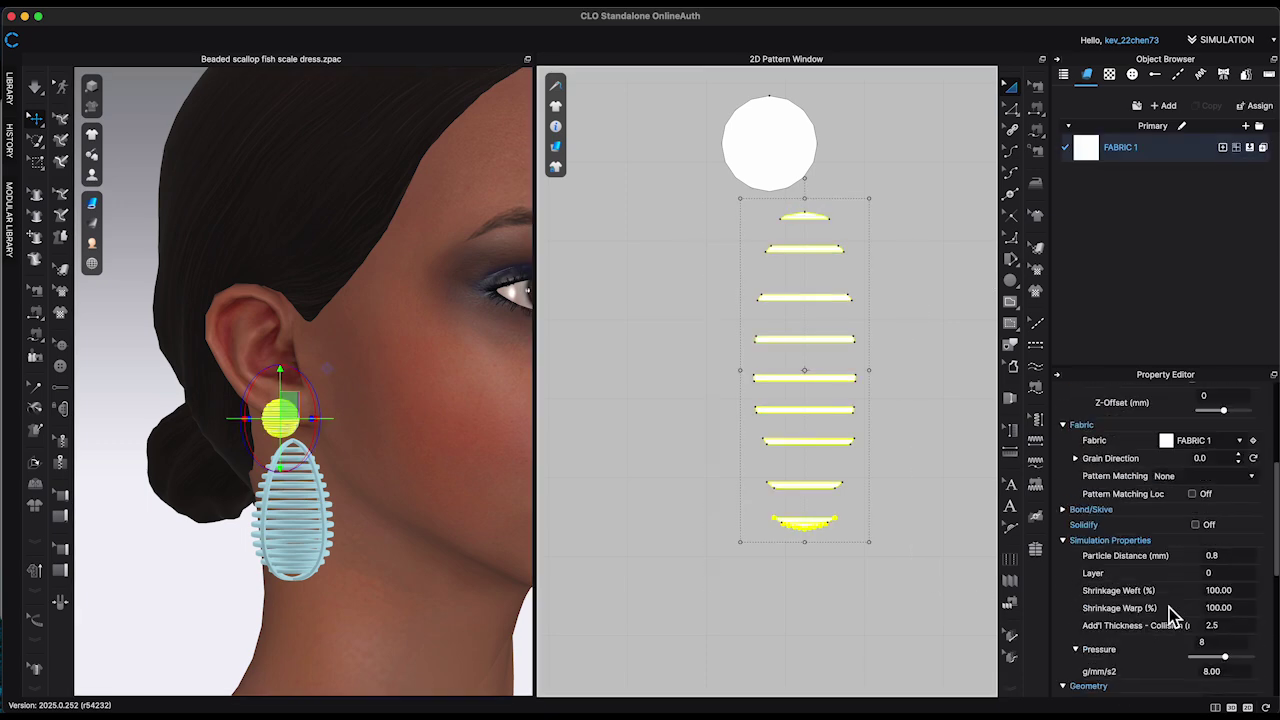
scroll(1229, 634, "down", 5)
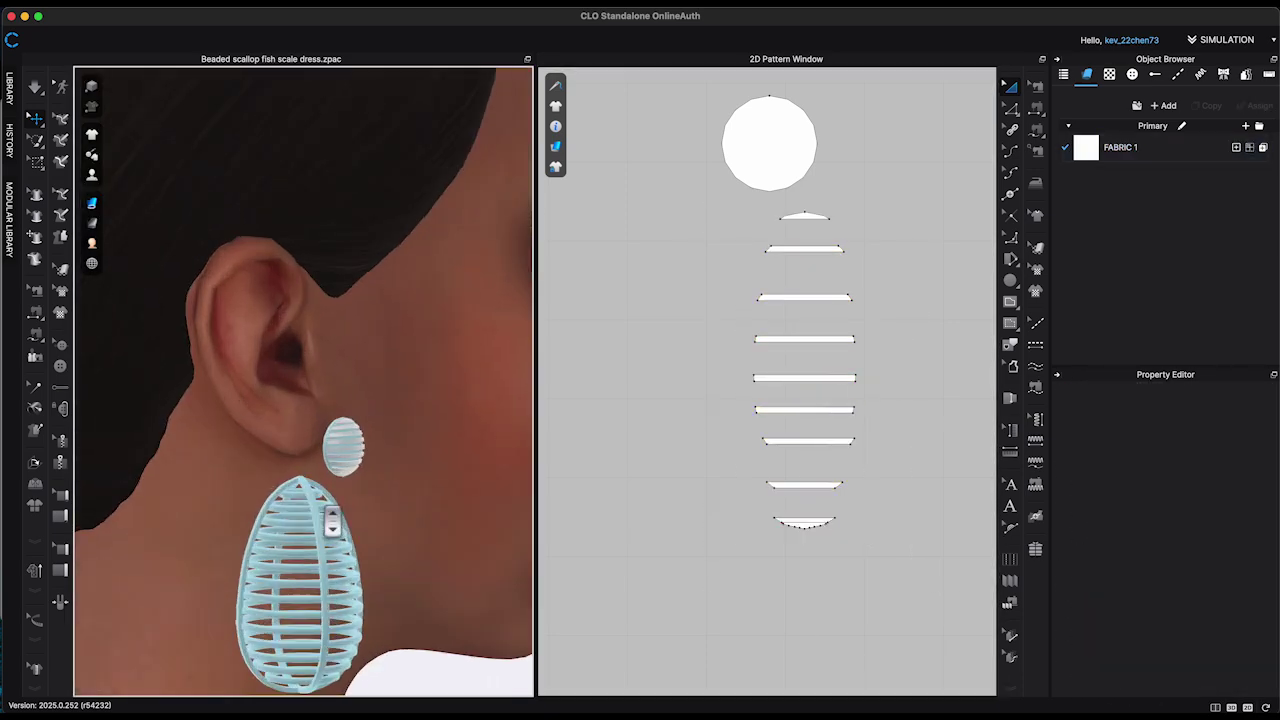
Select the remaining strips of the domed stud and freeze them
scroll(332, 521, "up", 3)
right_click_drag(332, 521, 290, 520)
scroll(609, 492, "down", 4)
left_click_drag(655, 555, 830, 277)
right_click(766, 458)
left_click(805, 420)
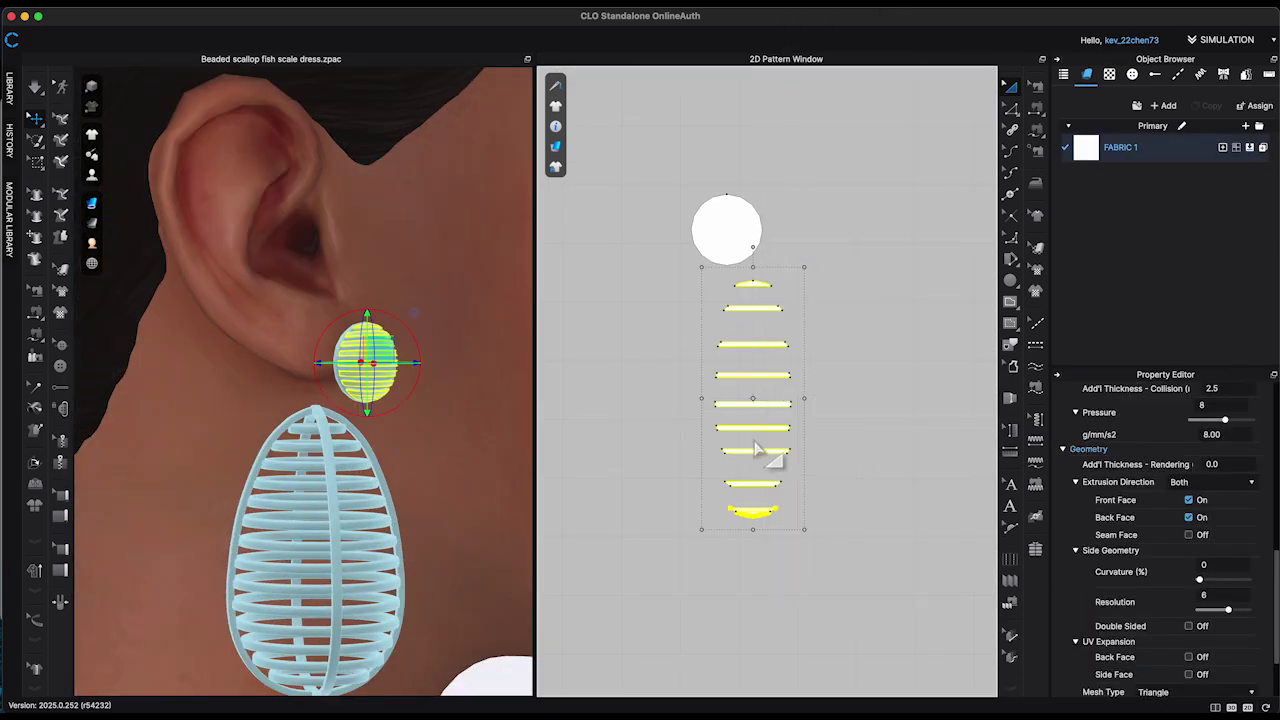
Select the backing disc with all its strips and position the whole stud against the earlobe
left_click(650, 440)
right_click_drag(405, 432, 456, 430)
left_click_drag(654, 160, 896, 582)
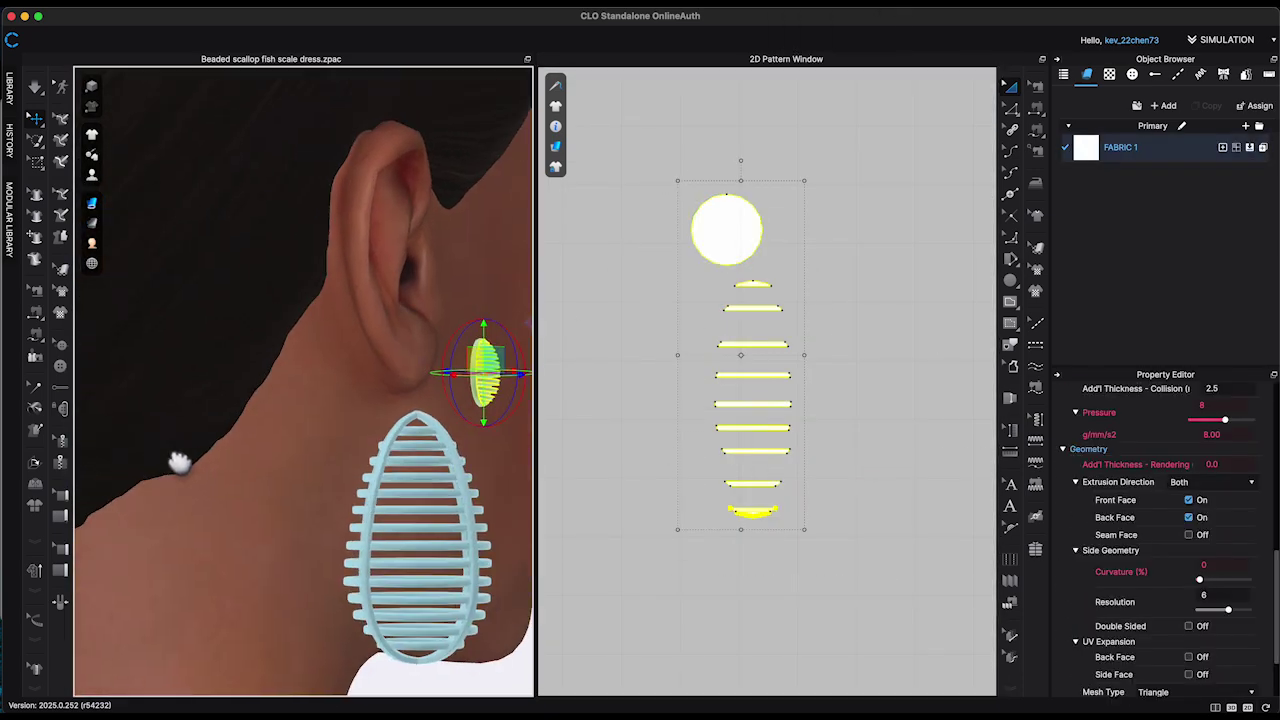
right_click_drag(478, 411, 433, 418)
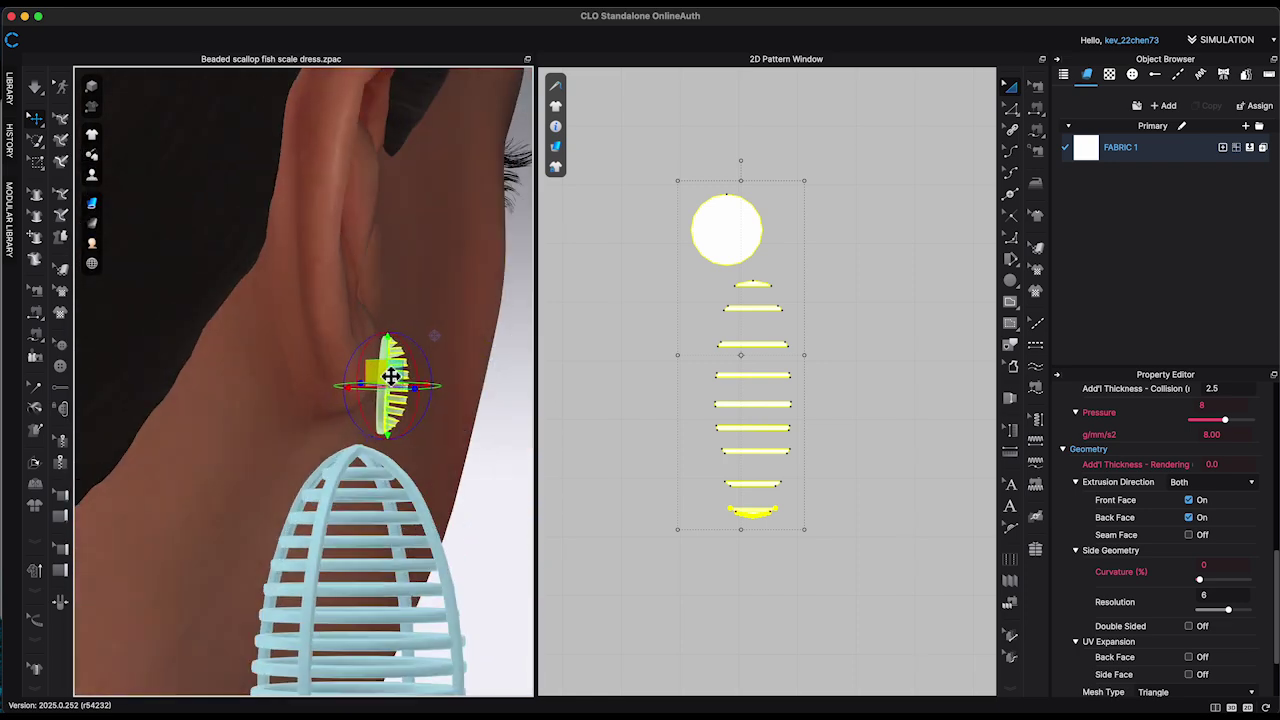
right_click_drag(388, 376, 480, 429)
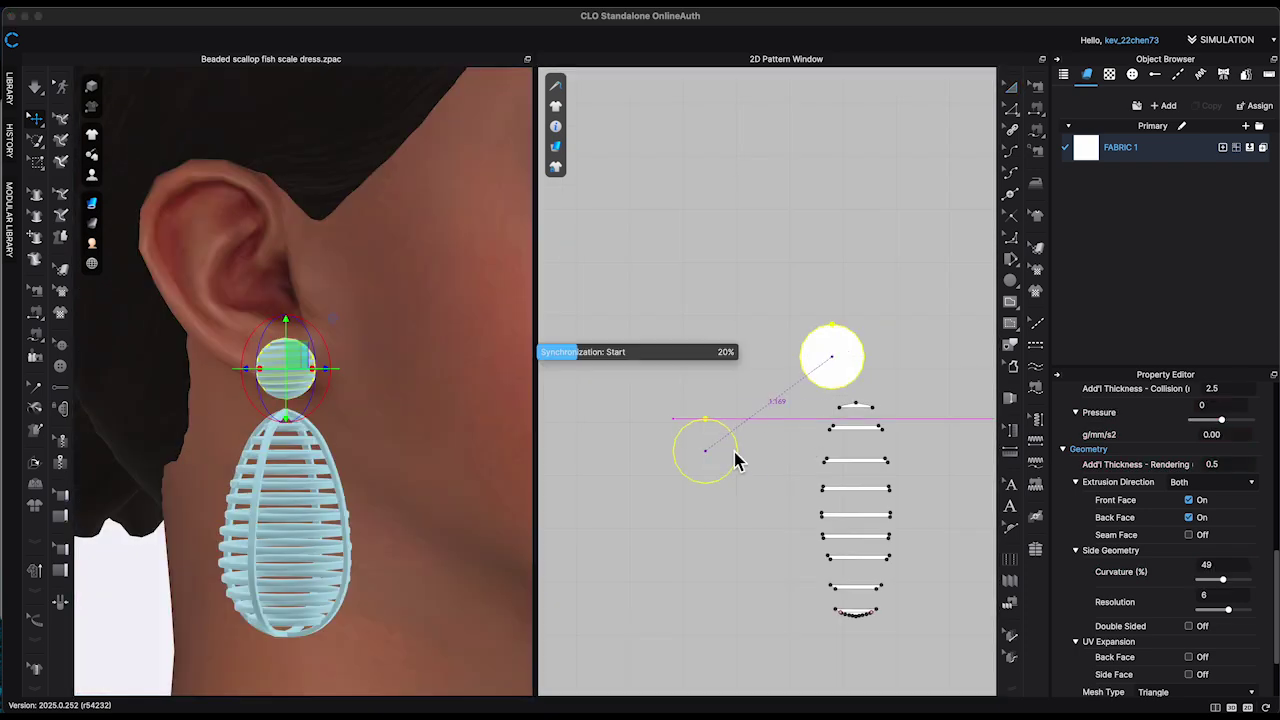
Paste a copy of the backing disc and make it a small ring using one 0.020 in internal offset
left_click(737, 480)
scroll(739, 493, "up", 3)
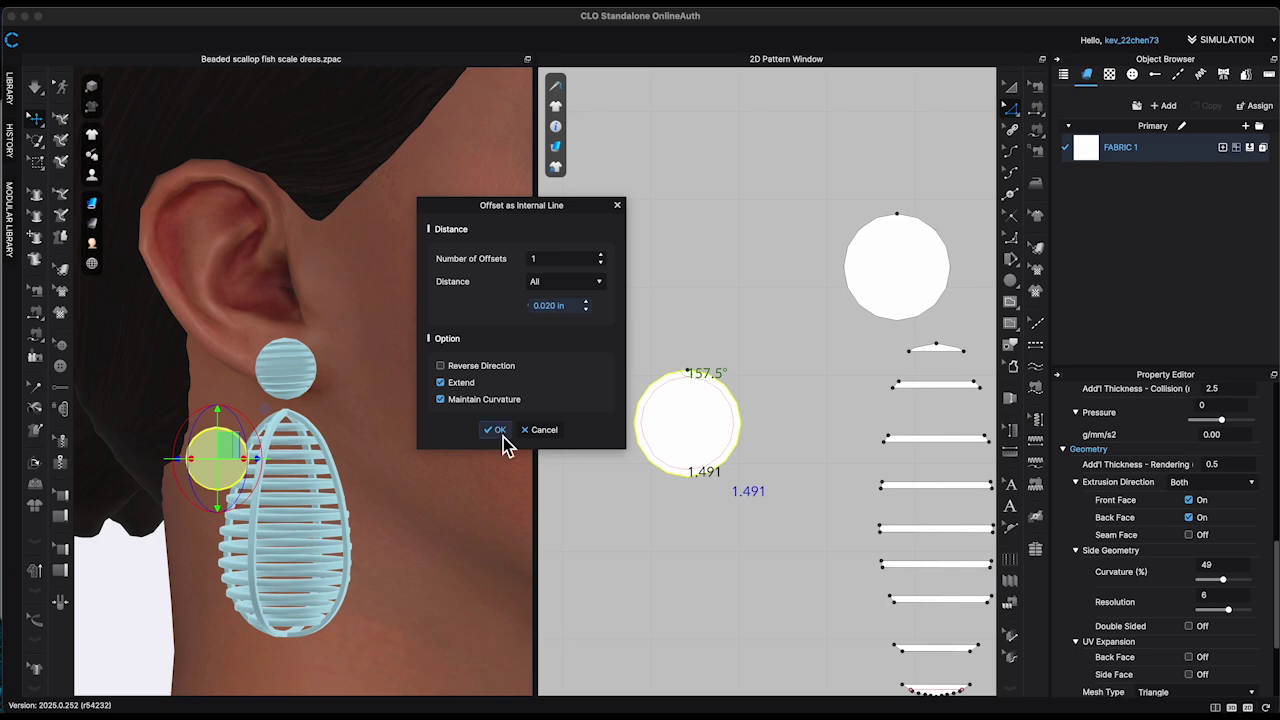
left_click(496, 430)
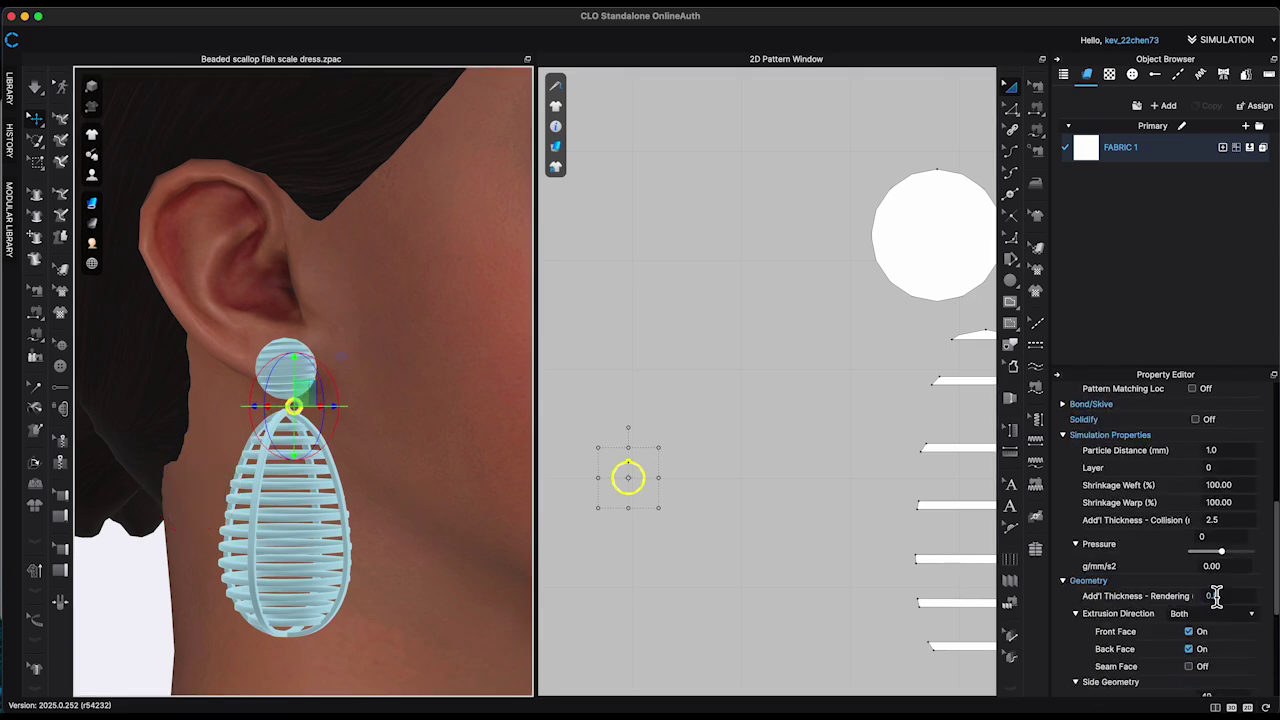
scroll(360, 486, "up", 5)
scroll(461, 497, "down", 5)
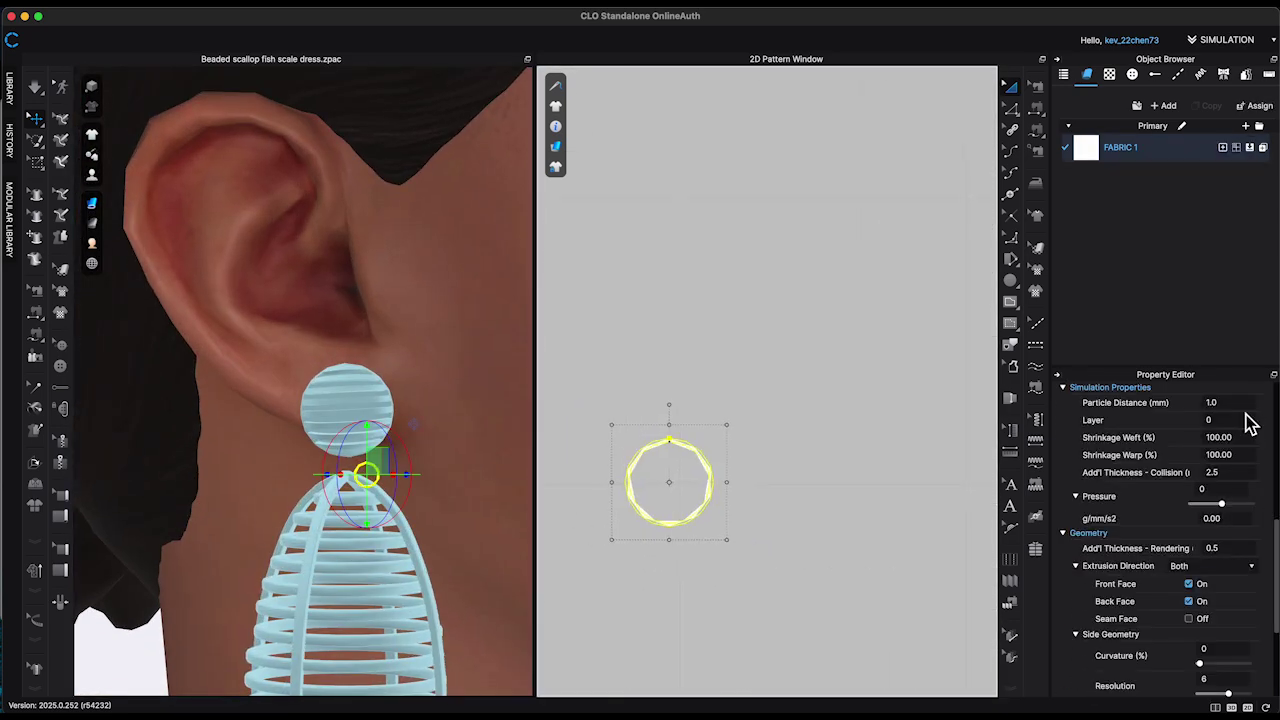
Resize the small ring's inner circle to form a wider band around a smaller hole
left_click(855, 375)
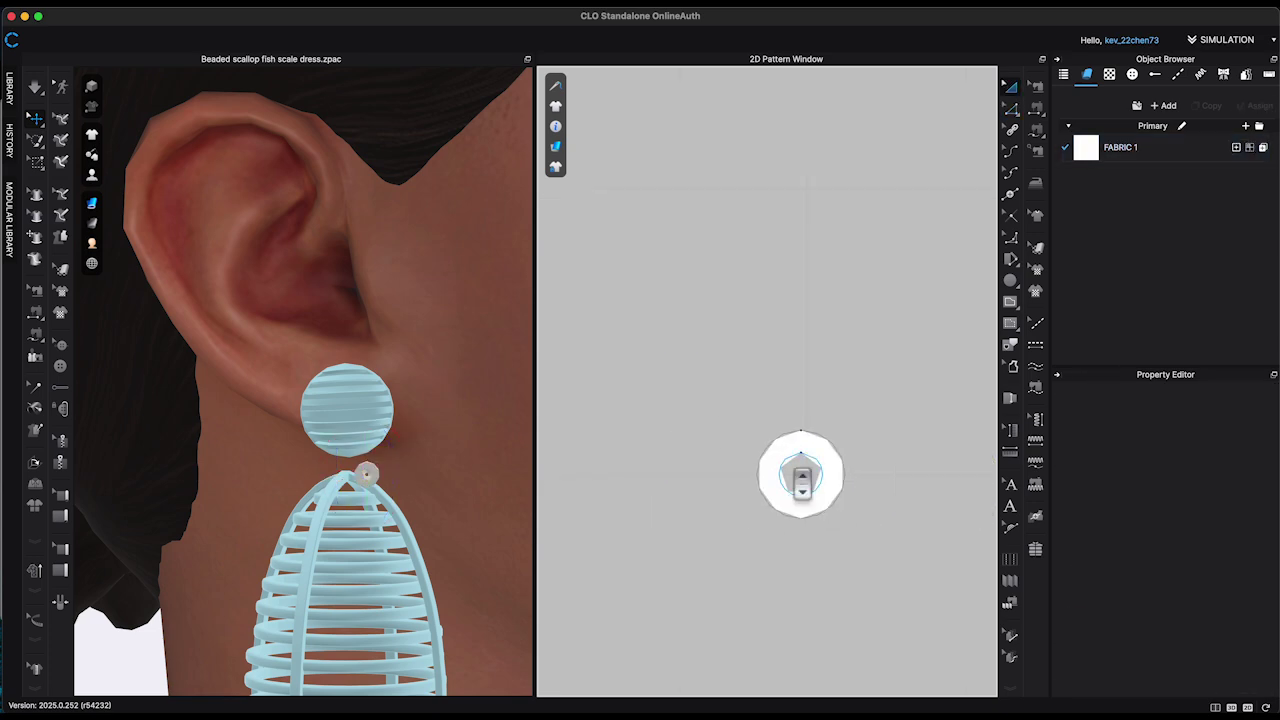
left_click(815, 502)
scroll(1220, 620, "down", 10)
left_click(868, 526)
scroll(856, 517, "up", 3)
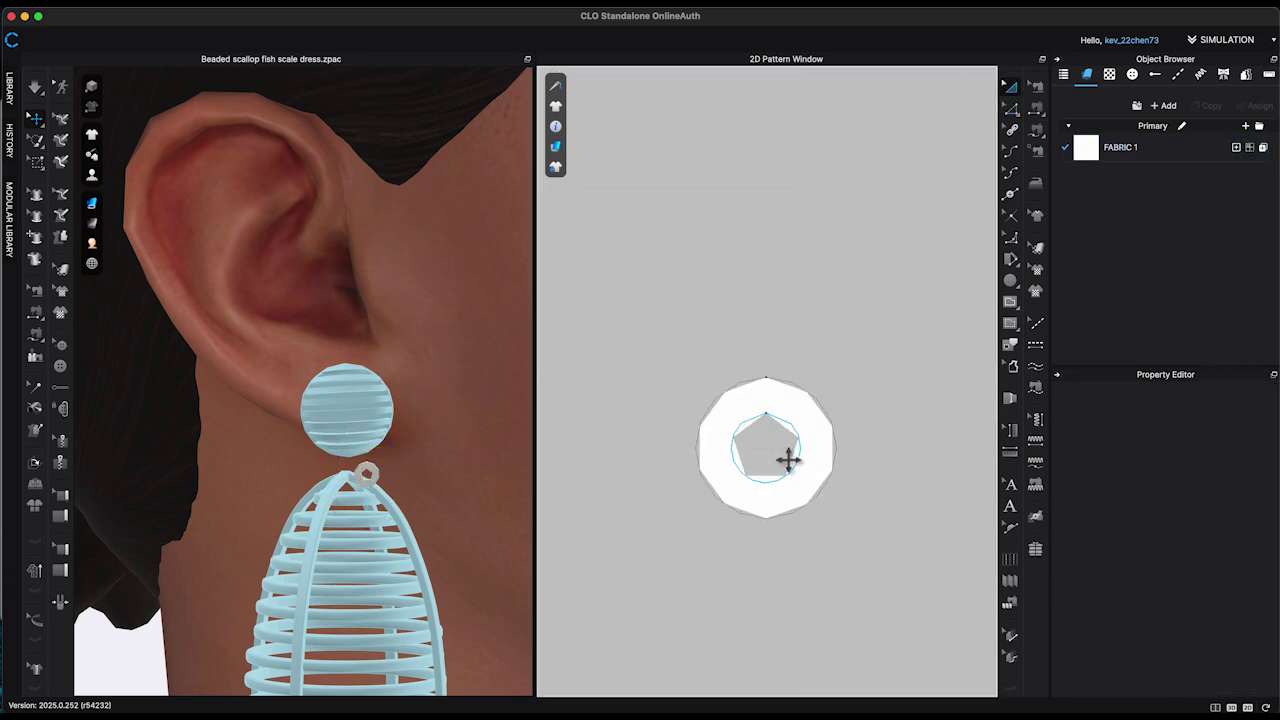
Set the small ring's particle distance to 0.8 mm
left_click(816, 456)
scroll(1237, 526, "down", 5)
left_click(1233, 627)
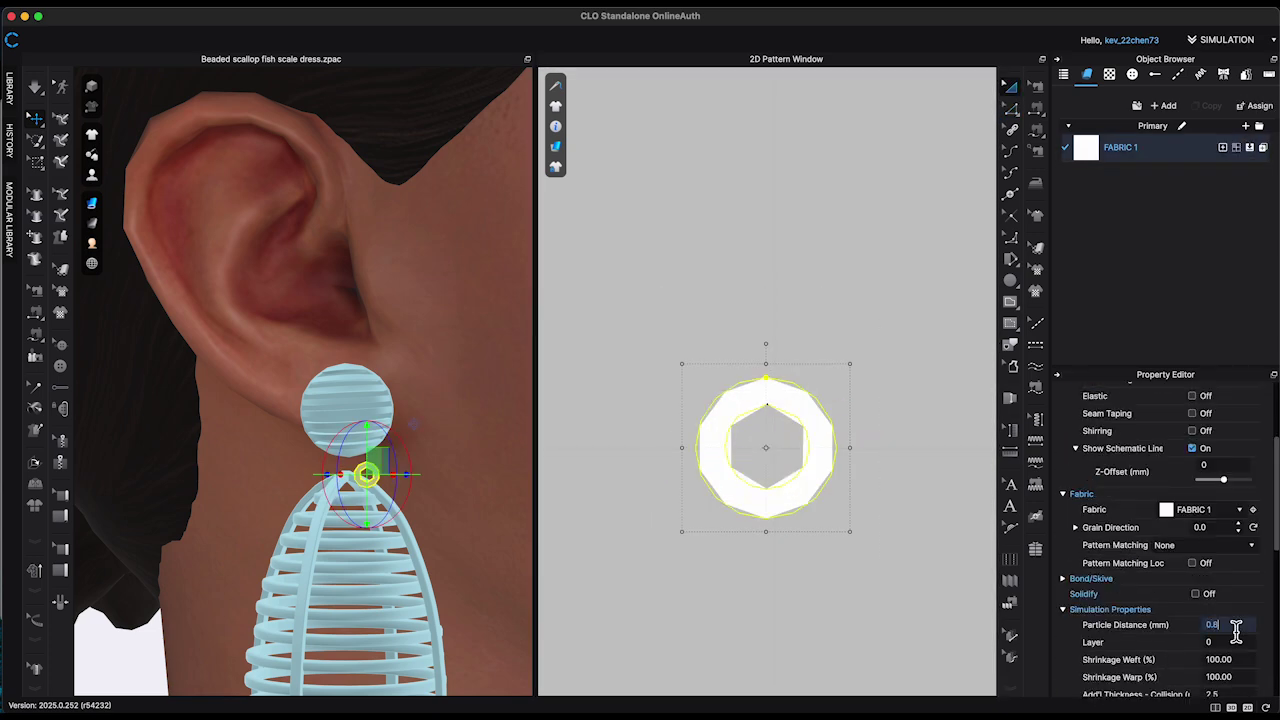
type("0.8")
key("Return")
scroll(351, 489, "up", 4)
Set the small ring's additional rendering thickness to 0.3
middle_click_drag(351, 489, 162, 444)
left_click(162, 444)
scroll(1234, 583, "down", 5)
left_click(1234, 583)
type("0.3")
key("Return")
Check the small ring edge-on and set its additional rendering thickness to 0.1
right_click_drag(330, 480, 150, 490)
middle_click_drag(150, 490, 206, 506)
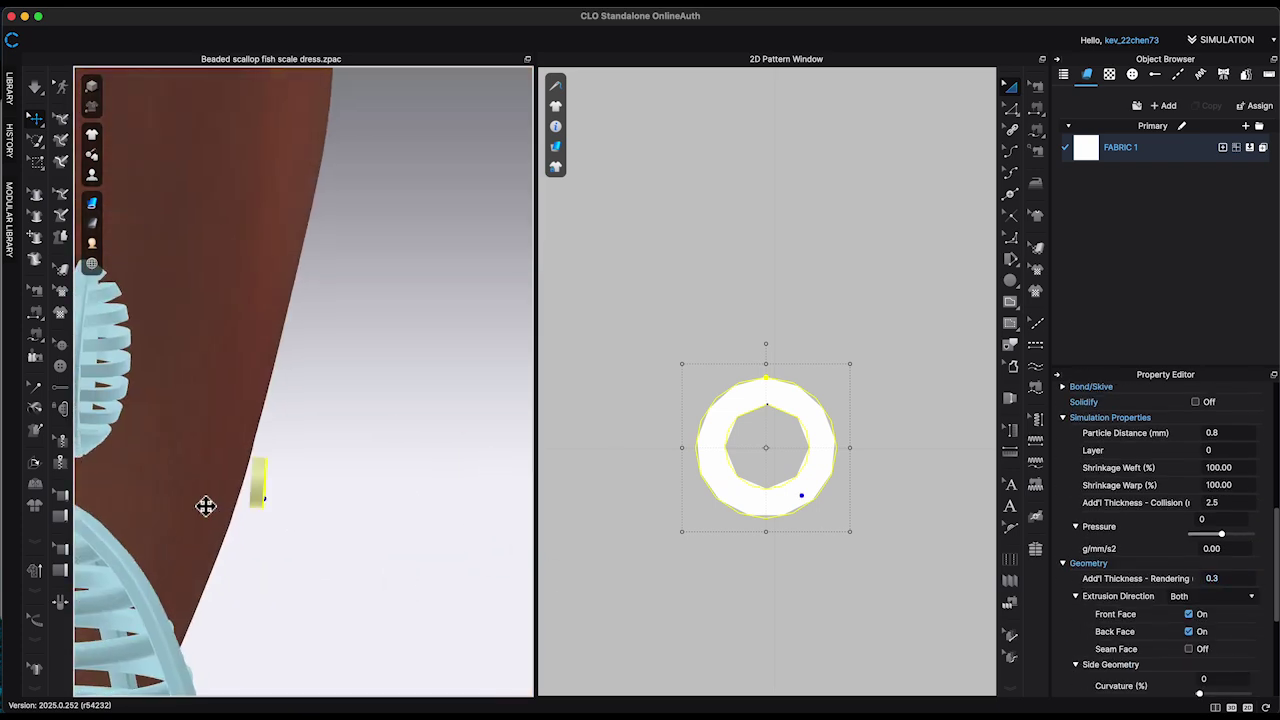
right_click_drag(206, 506, 470, 548)
left_click(1243, 583)
type("0.1")
key("Return")
right_click_drag(270, 545, 448, 568)
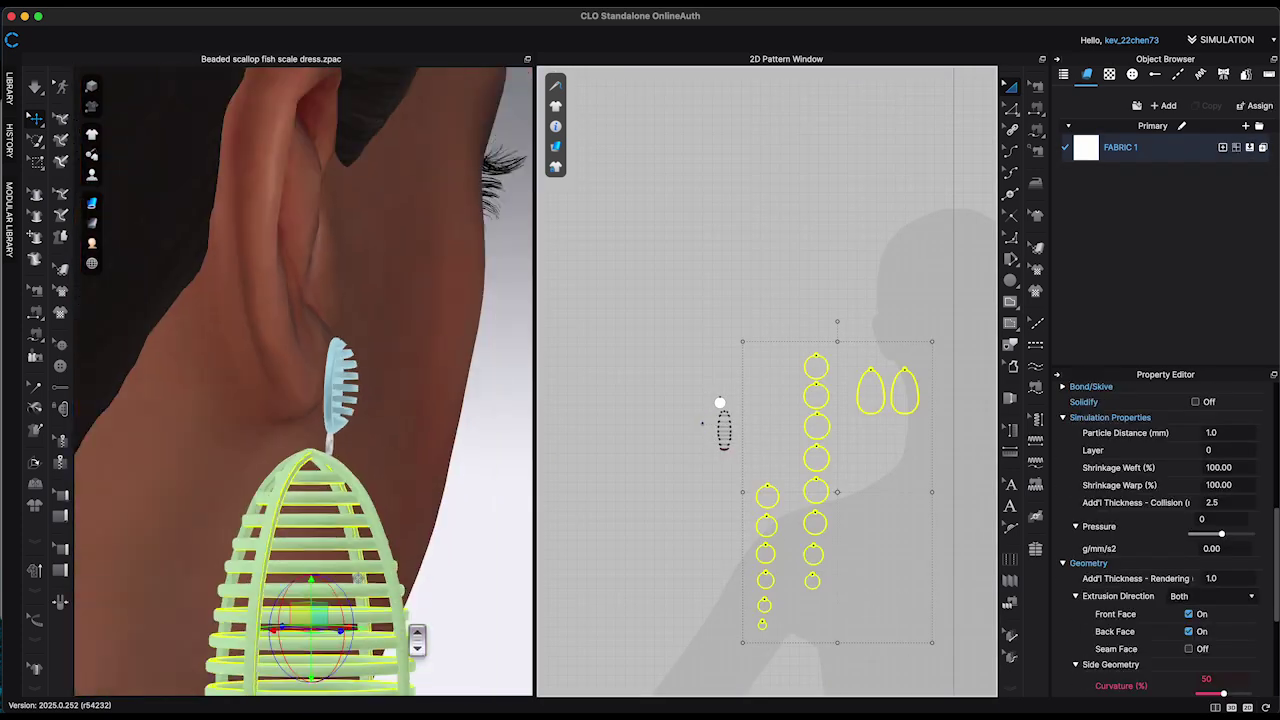
Connect the stud and the cage with a chain of pasted ring copies, turning the middle link crosswise to the others
right_click_drag(343, 586, 471, 568)
right_click_drag(379, 622, 386, 371)
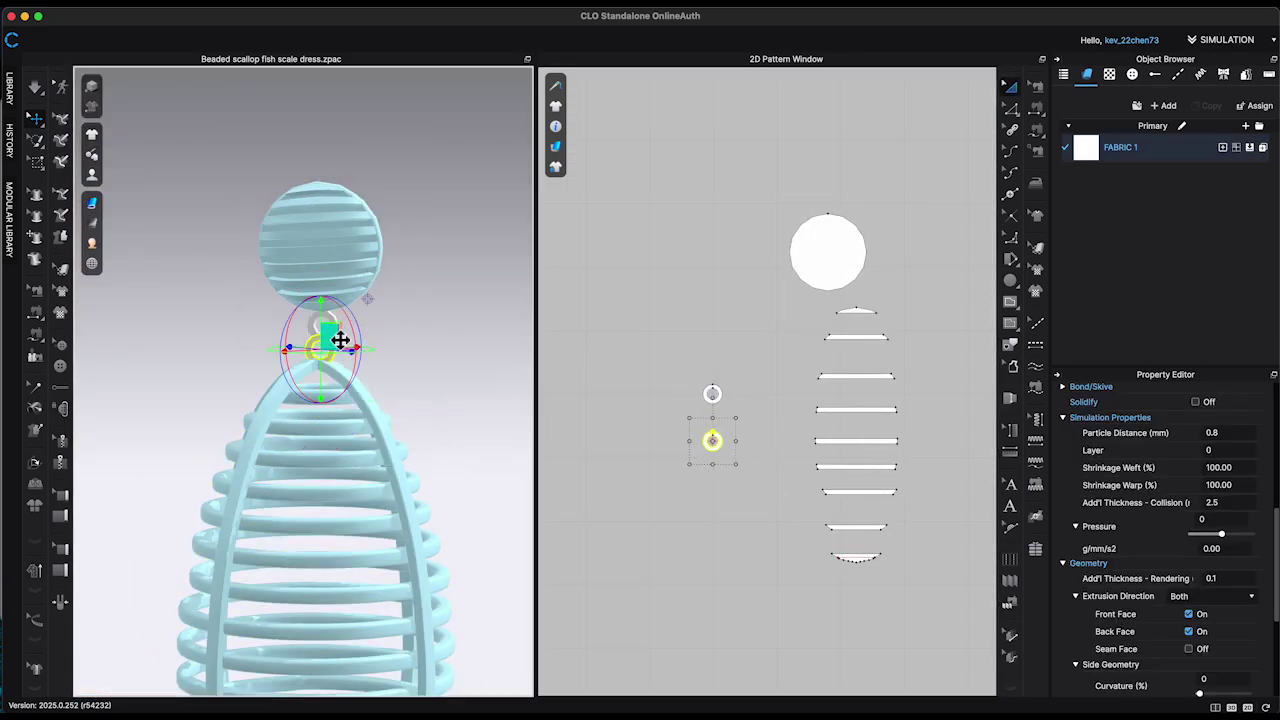
right_click_drag(345, 385, 510, 400)
key("super+v")
left_click(693, 419)
right_click_drag(342, 328, 366, 400)
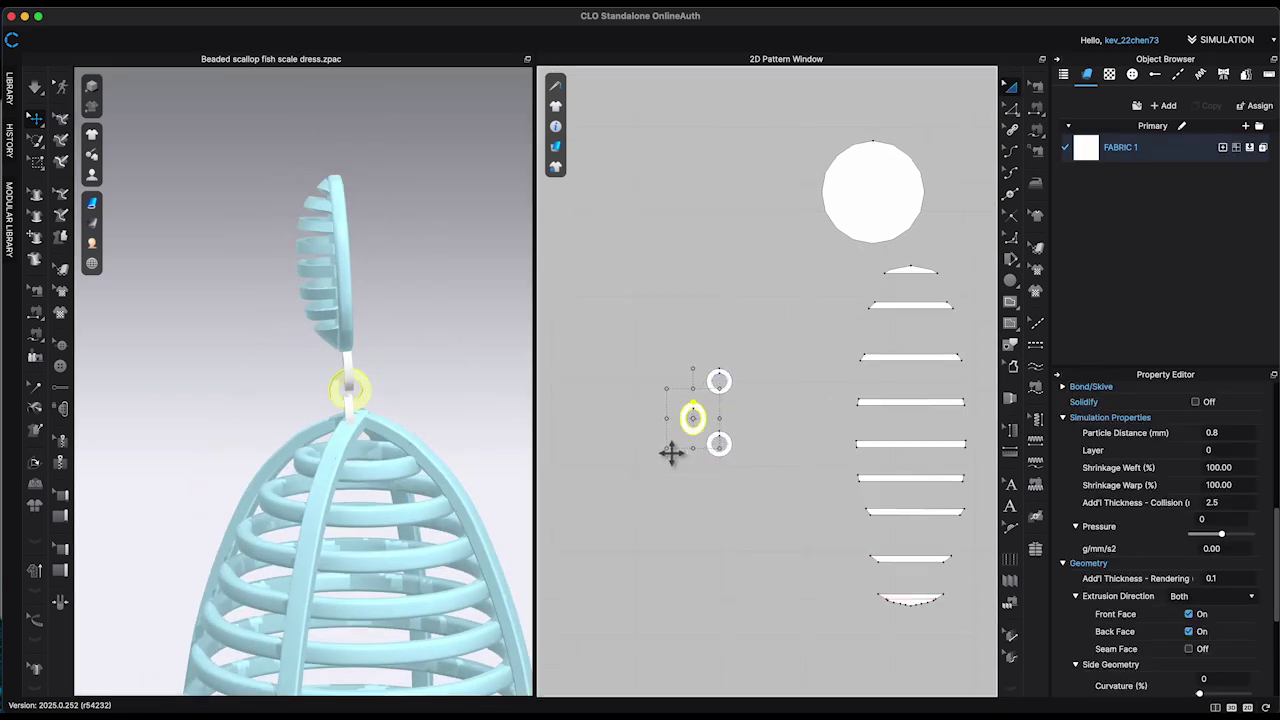
right_click_drag(520, 430, 443, 440)
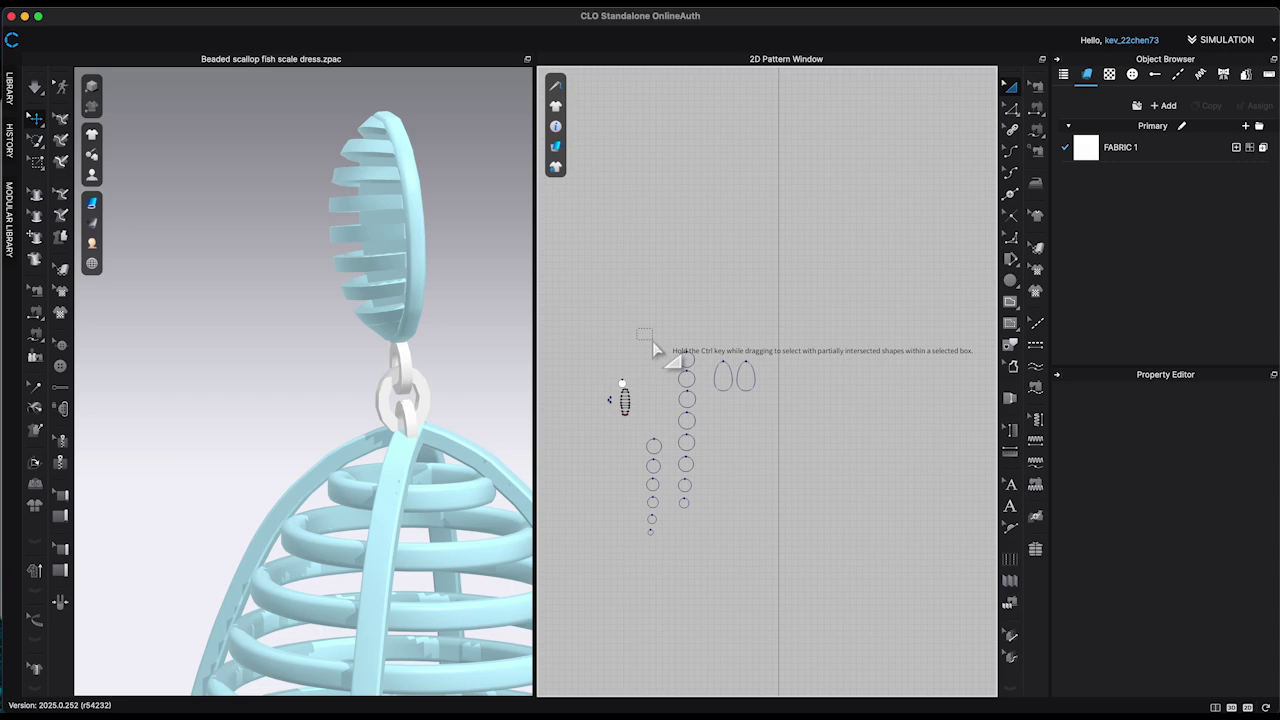
Select all the earring's pattern pieces, including the stud, chain links and cage, and unfreeze them
left_click_drag(652, 341, 775, 550)
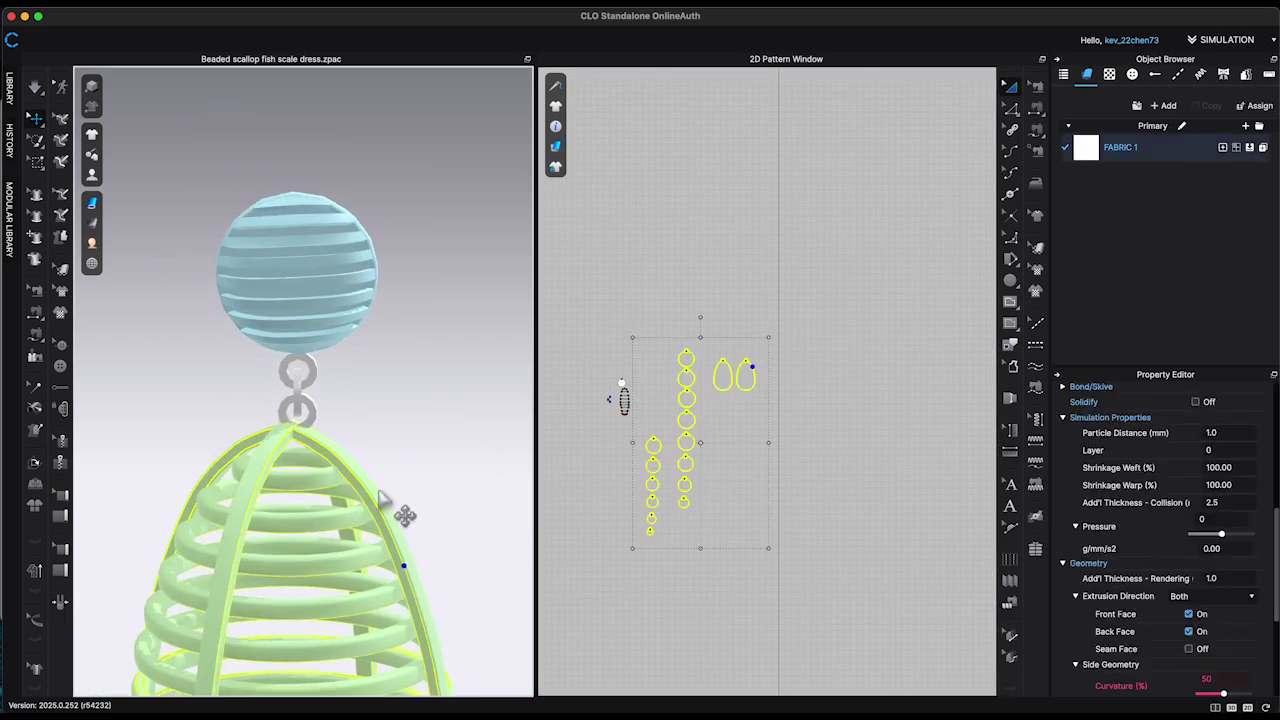
right_click_drag(380, 497, 480, 500)
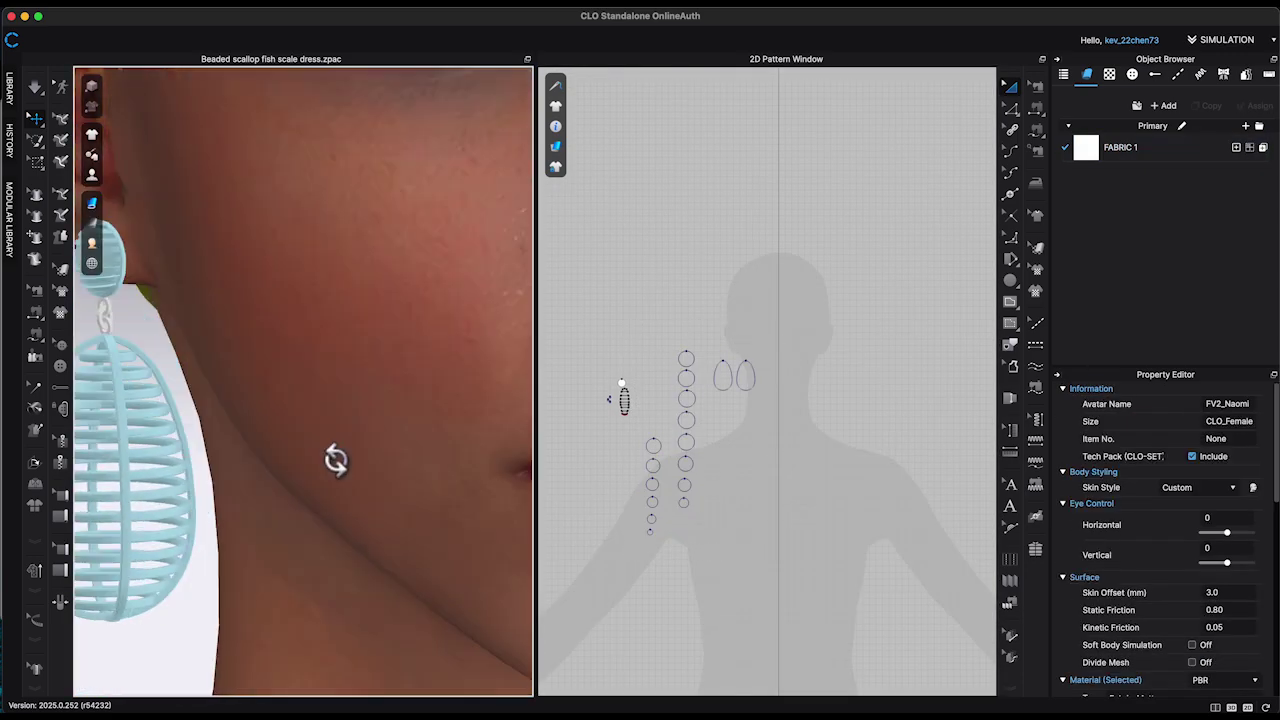
right_click_drag(336, 459, 410, 430)
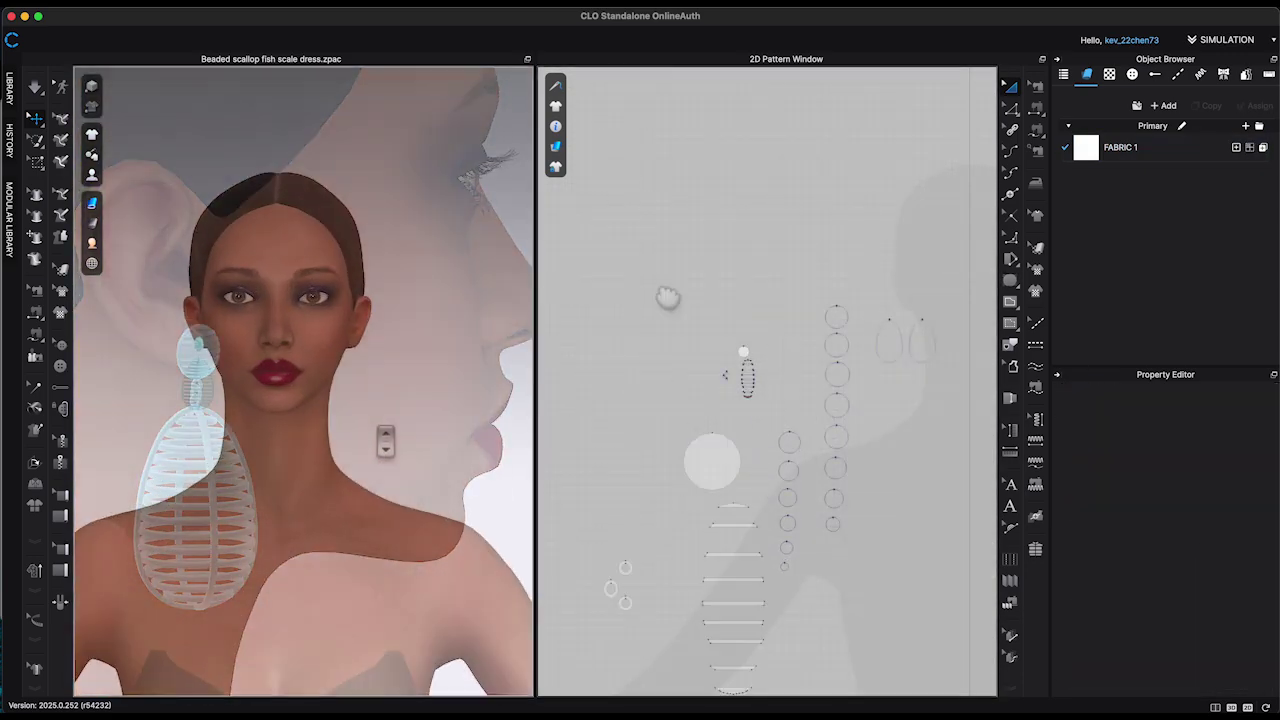
left_click_drag(697, 237, 935, 555)
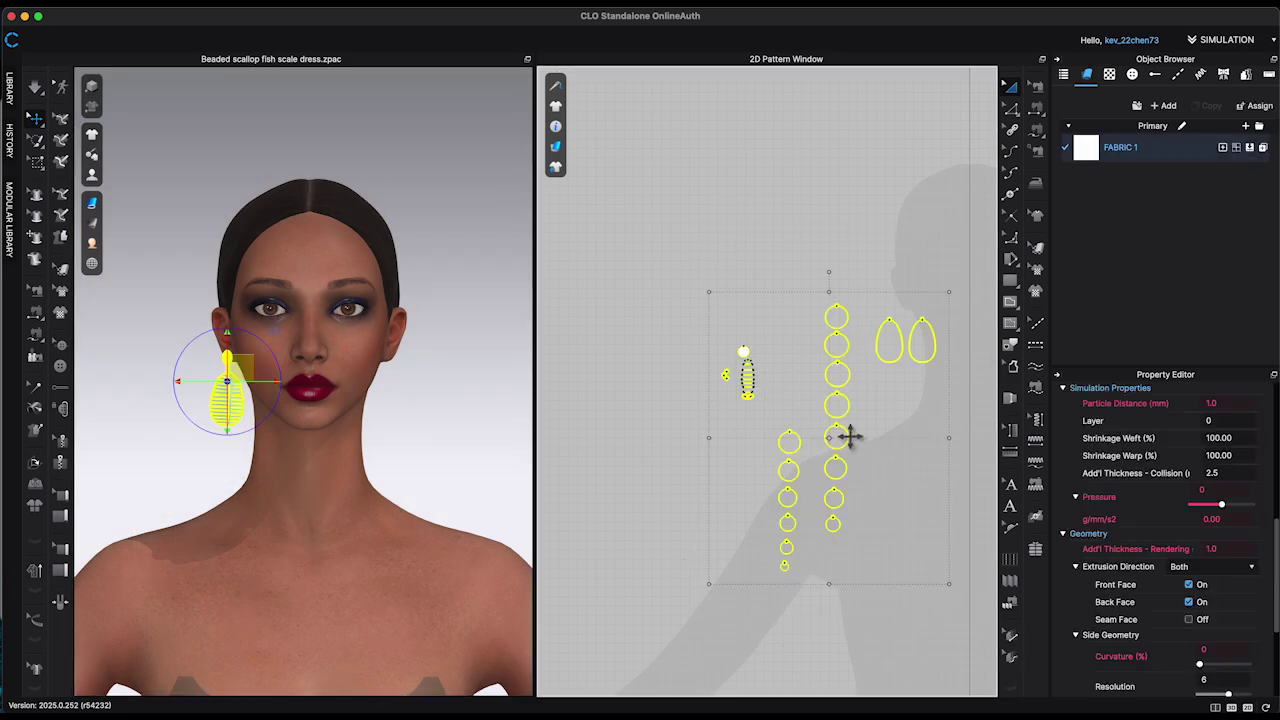
right_click(848, 435)
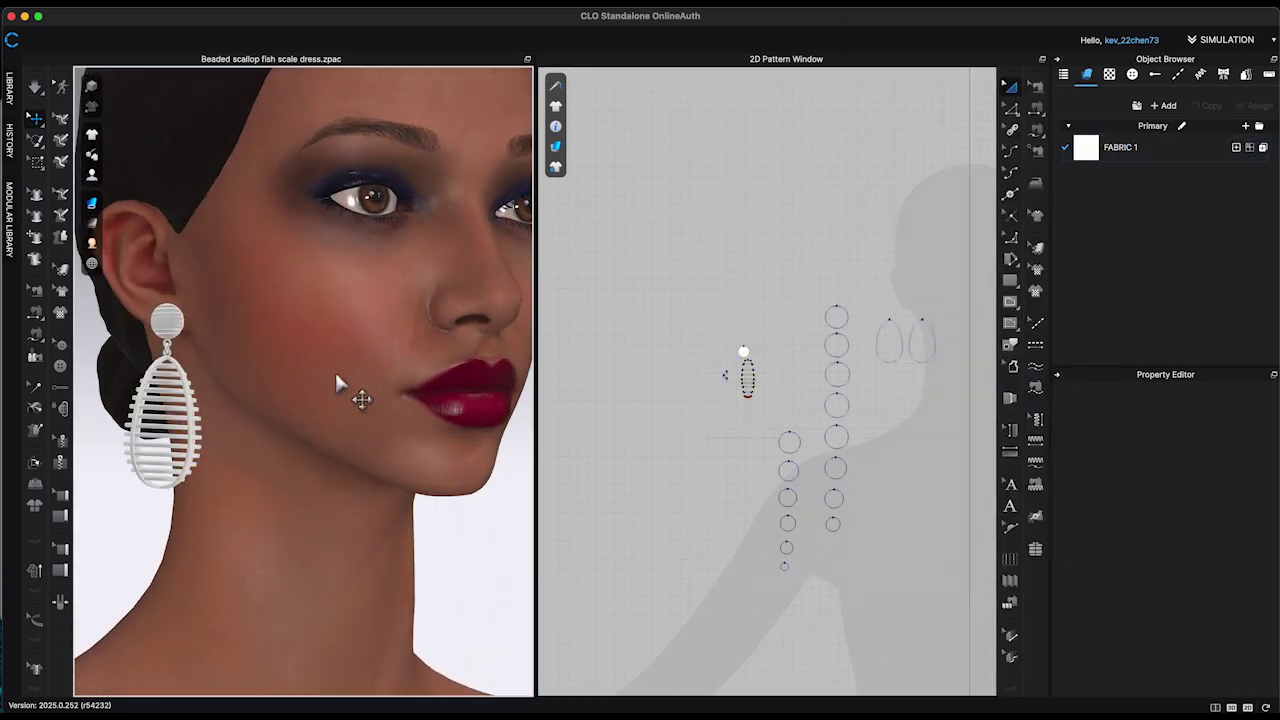
Give FABRIC 1 a beige base color from the Coloro 3500 palette and set its material type to Metal
right_click_drag(337, 380, 430, 412)
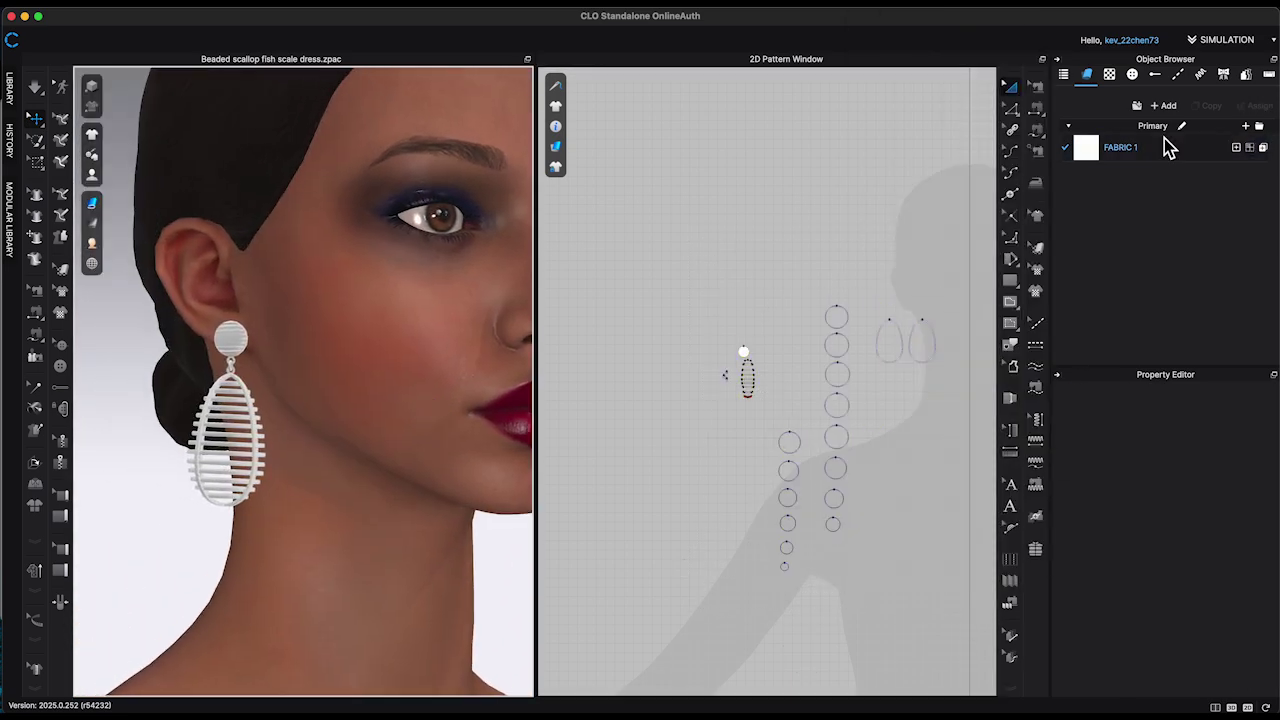
left_click(1240, 560)
scroll(800, 410, "down", 10)
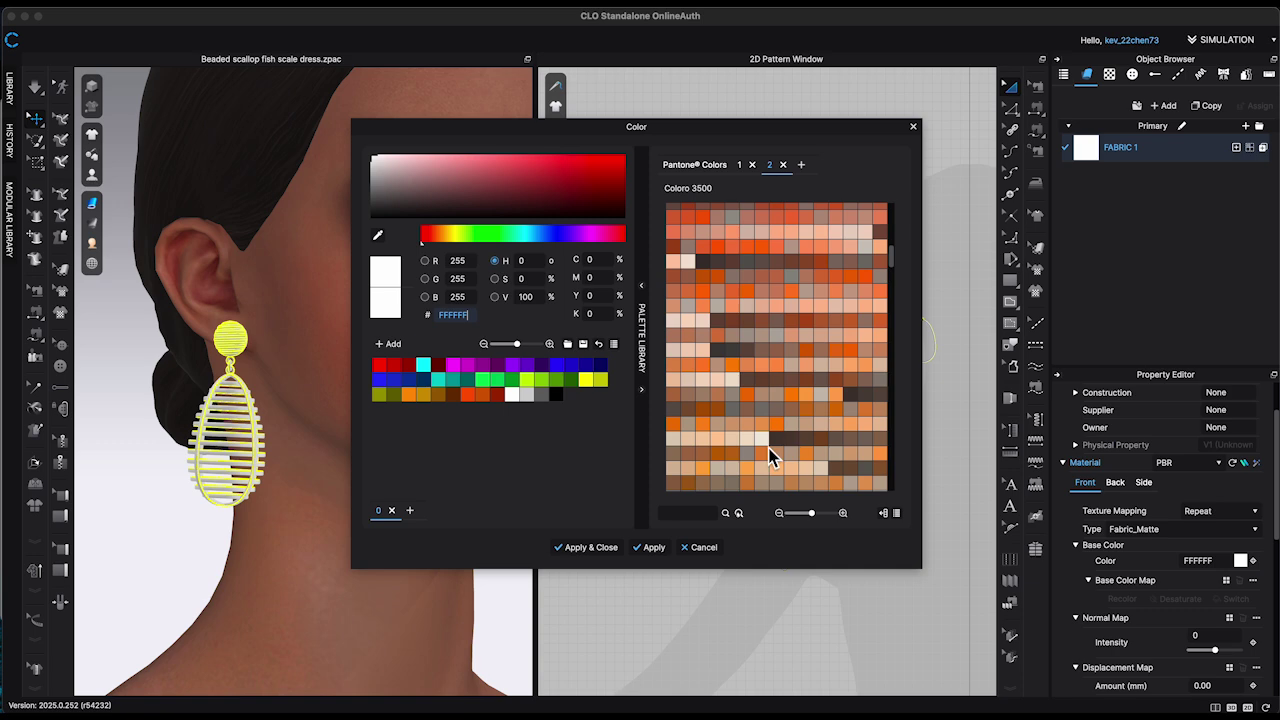
key("Escape")
left_click(1179, 531)
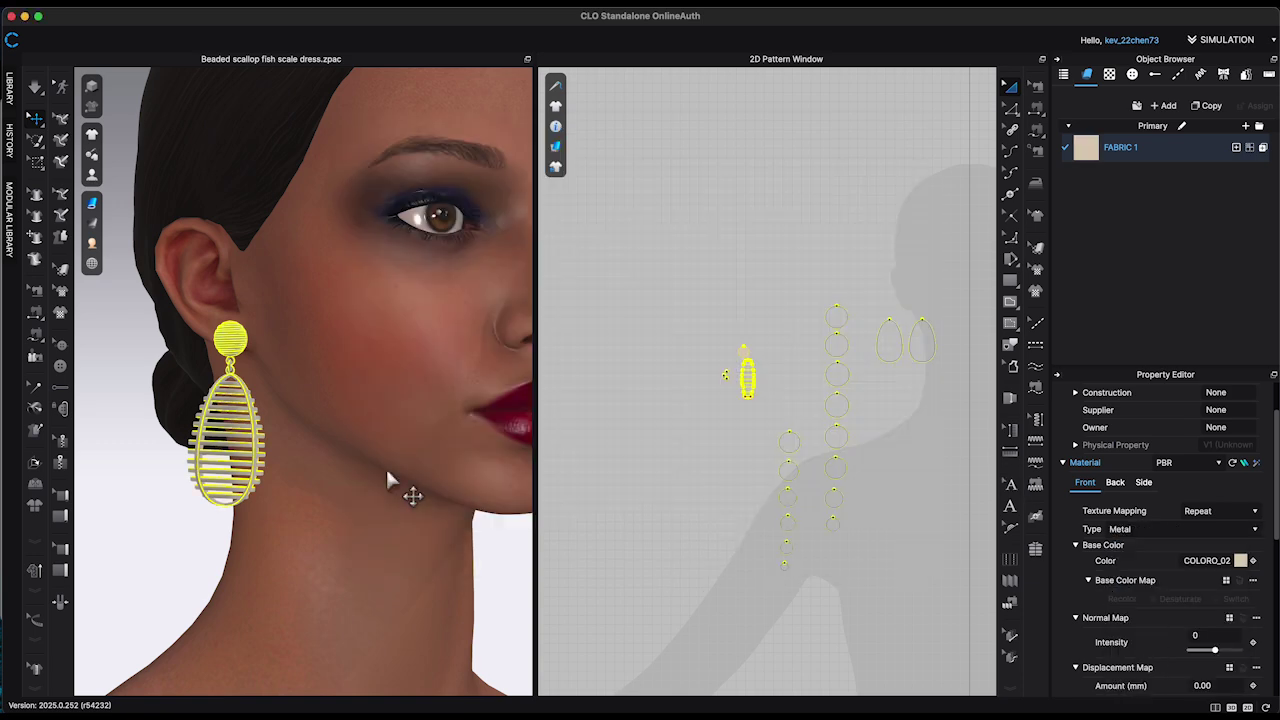
Turn on high-quality rendering and inspect the metal earring from the side of the head
left_click(154, 482)
right_click_drag(223, 486, 168, 480)
left_click(91, 86)
right_click_drag(272, 285, 350, 284)
Add a second fabric, FABRIC 2, and assign it to the stud's round disc pattern
left_click(1163, 105)
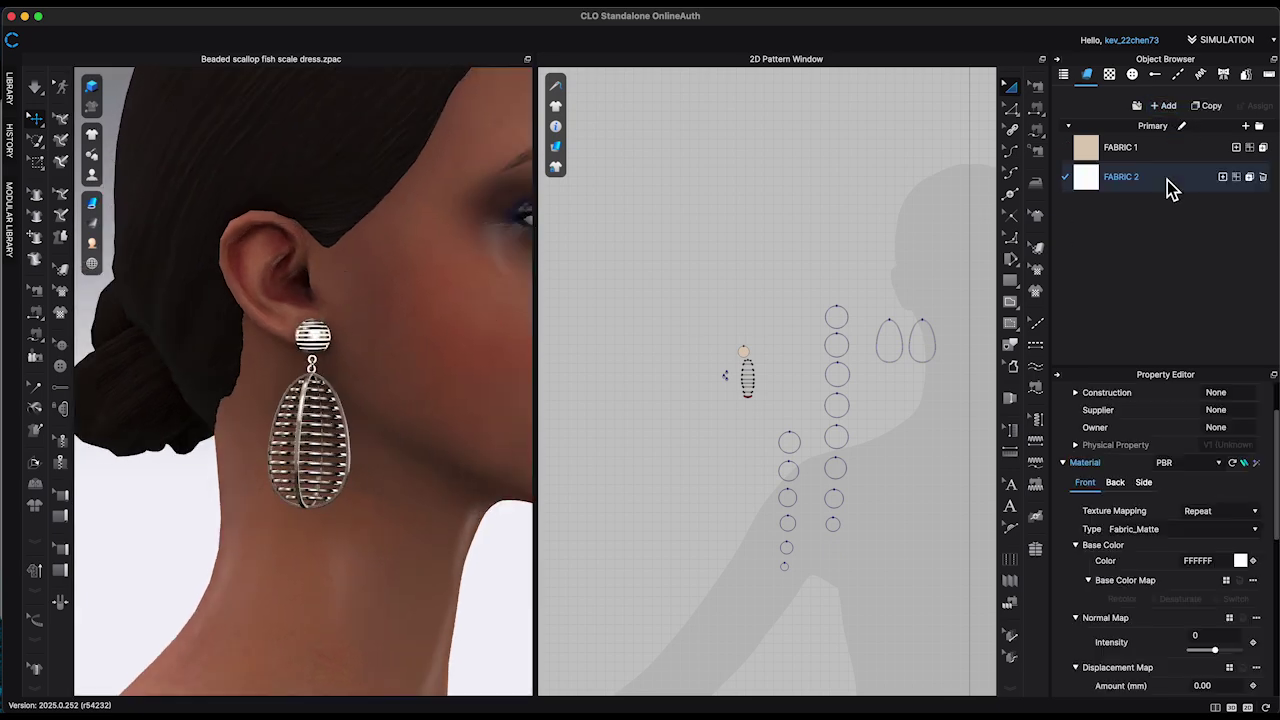
scroll(737, 346, "up", 3)
left_click(737, 346)
left_click(771, 277)
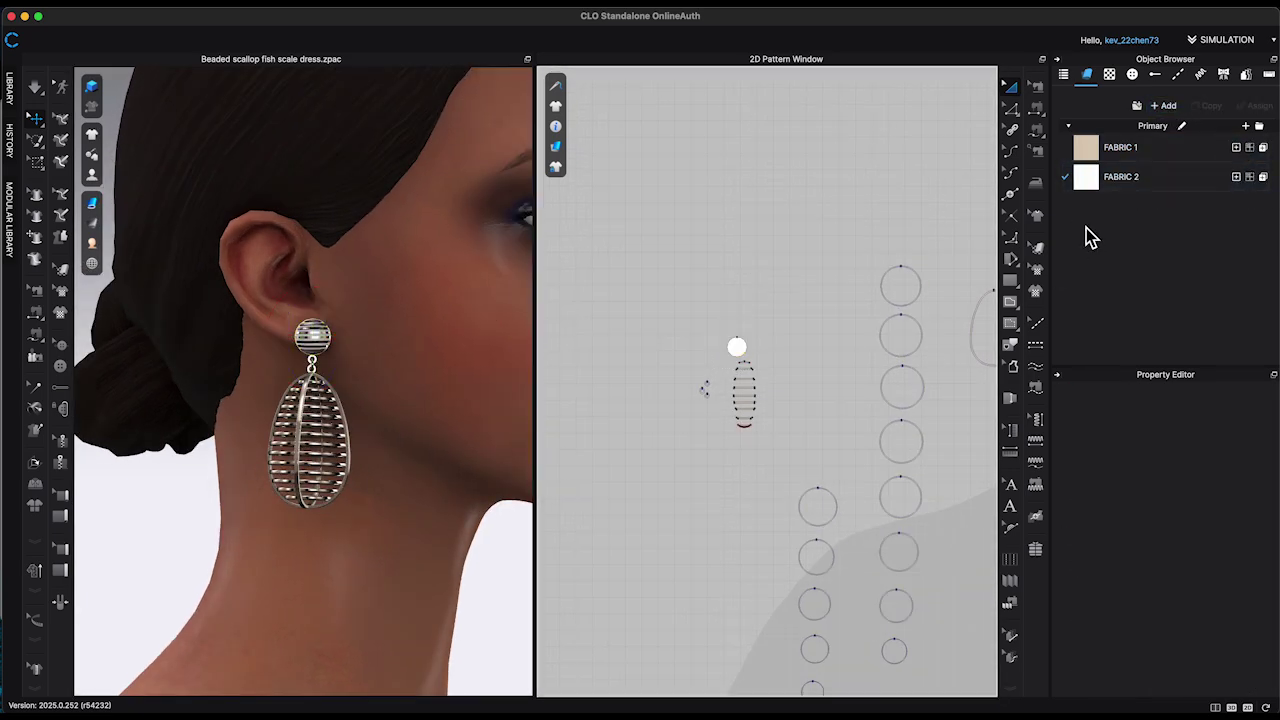
Give FABRIC 2 an off-white base color from the Coloro 3500 palette and choose its material type
left_click(1180, 176)
left_click(1241, 529)
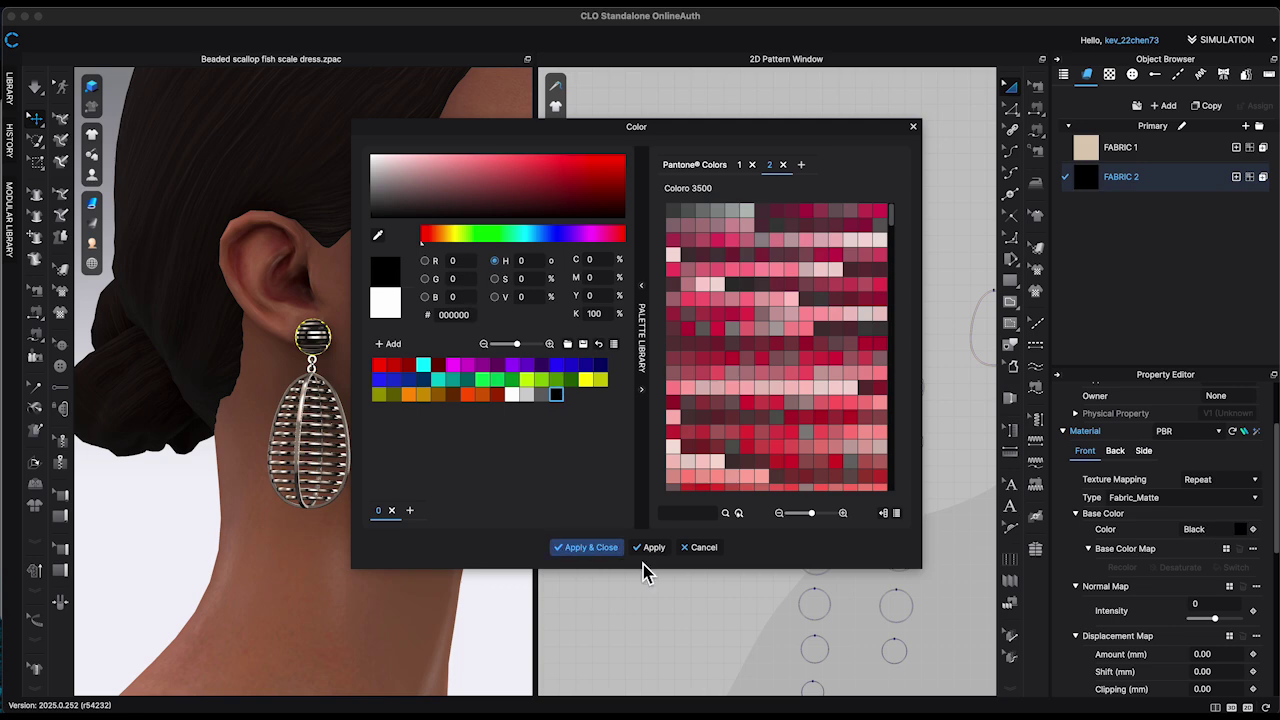
scroll(786, 452, "down", 5)
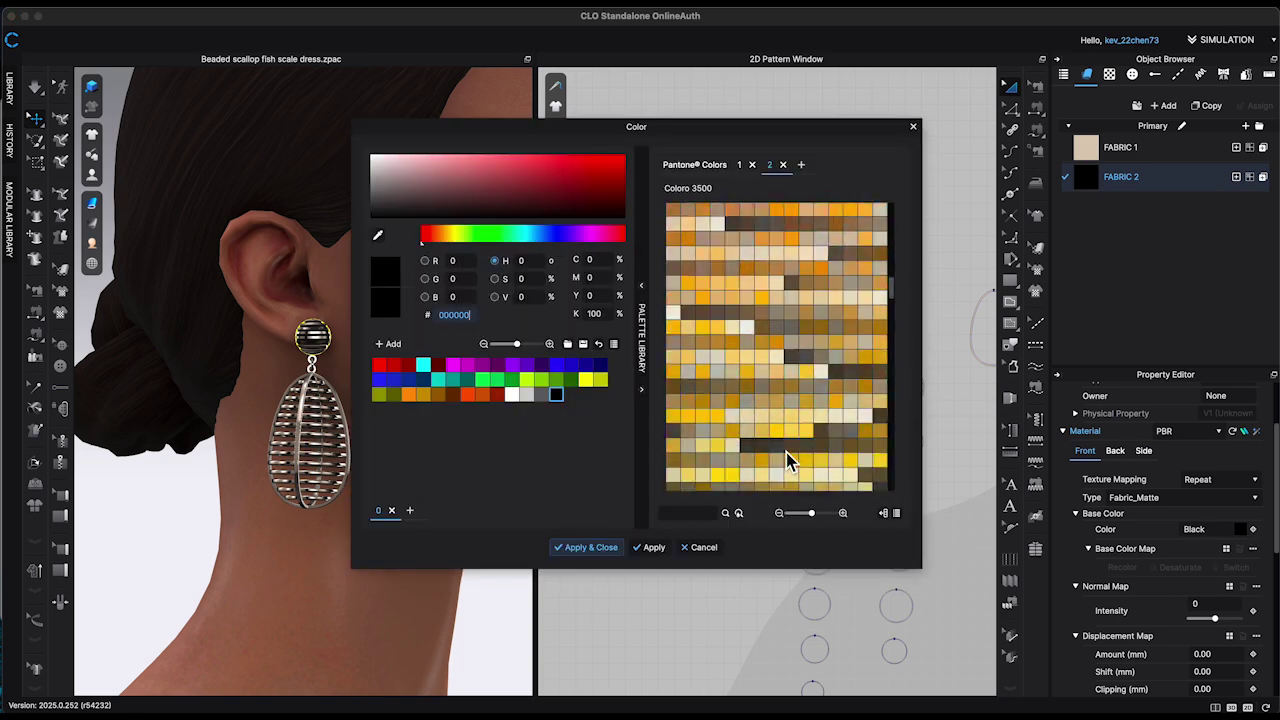
left_click(571, 553)
left_click(1124, 625)
left_click(904, 589)
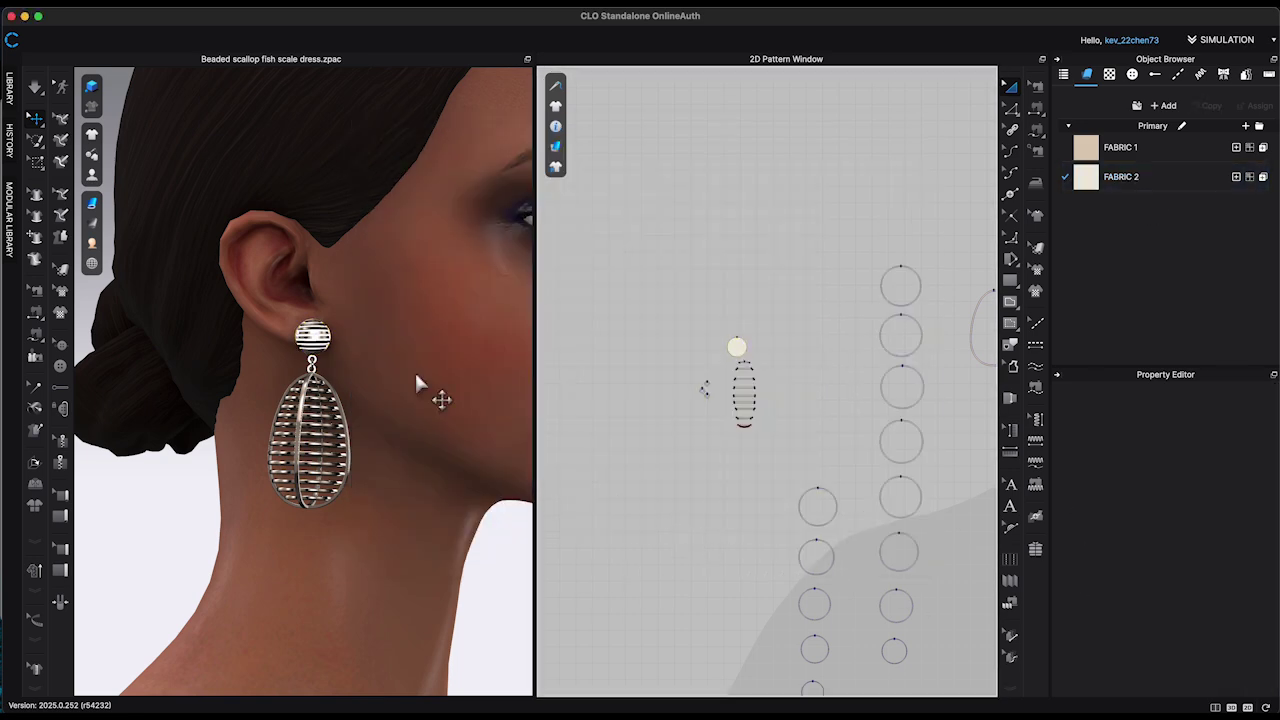
scroll(425, 362, "up", 5)
mouse_move(430, 342)
right_mouse_down()
mouse_move(505, 343)
mouse_move(370, 342)
mouse_move(409, 355)
right_mouse_up()
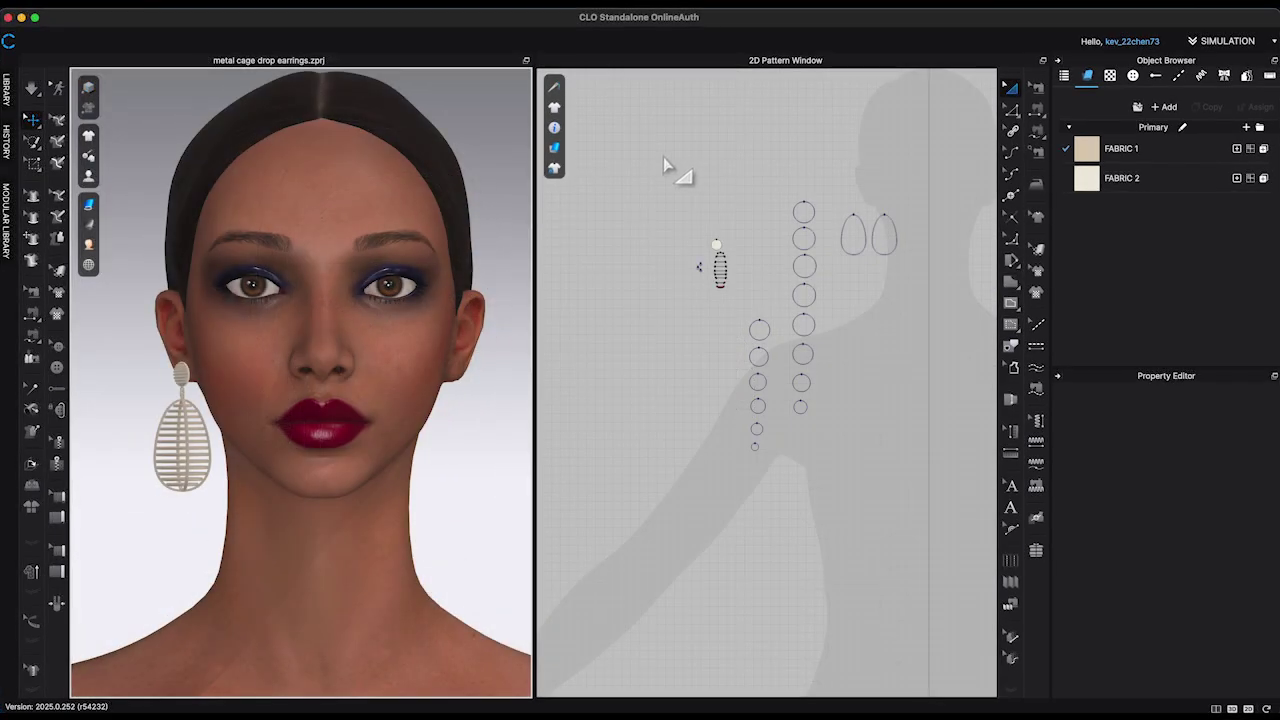
Clone all the earring's pattern pieces as a Symmetric Pattern to create the matching earring on the other ear
left_click_drag(663, 157, 929, 491)
scroll(834, 397, "right", 3)
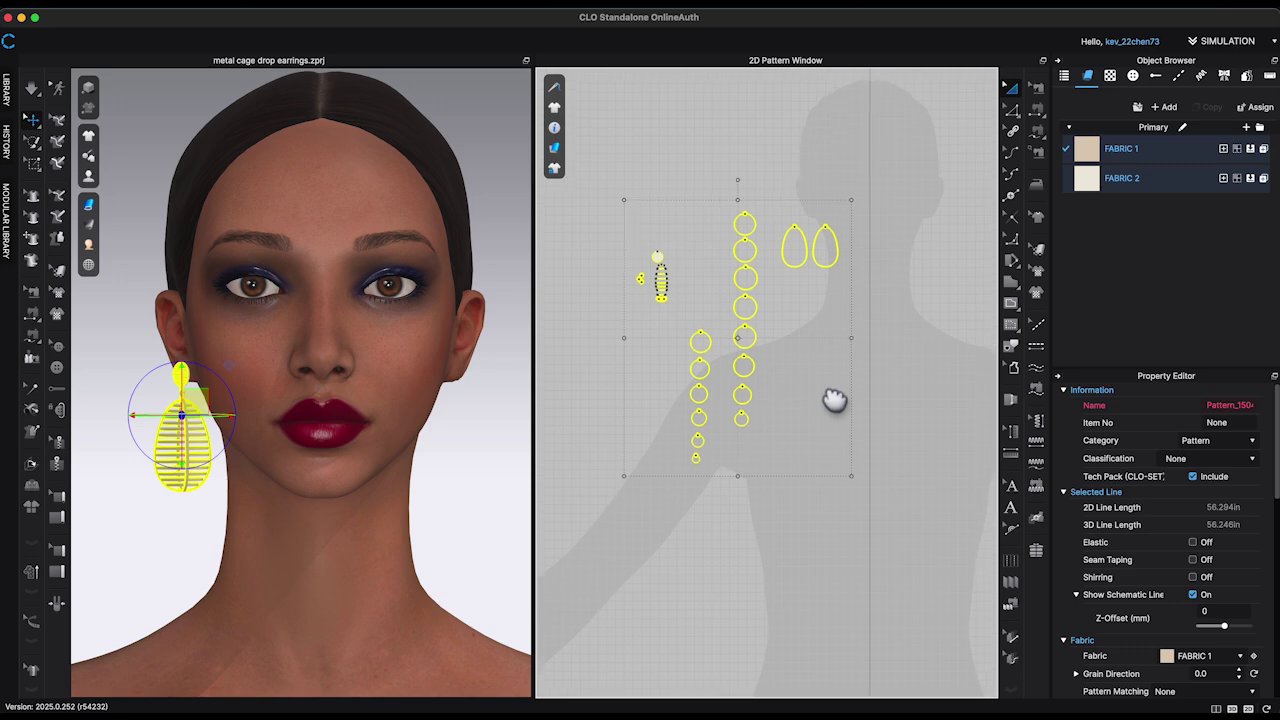
right_click(793, 250)
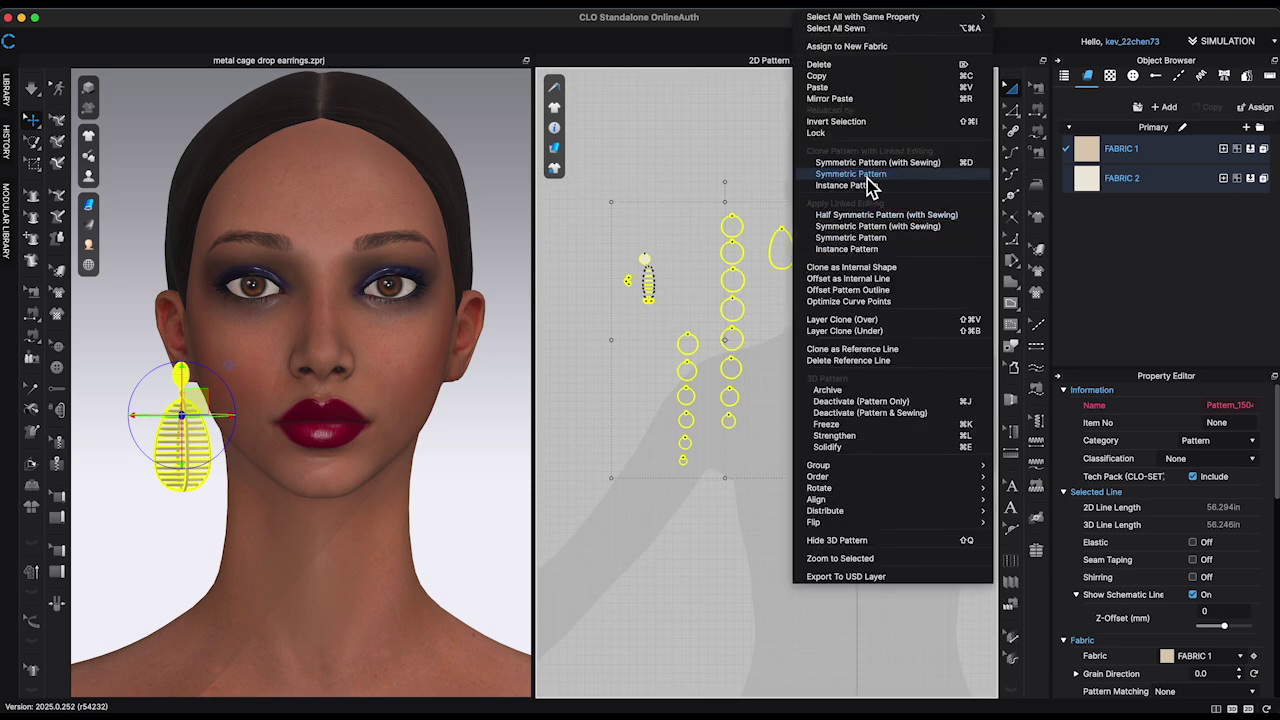
left_click(868, 175)
left_click(966, 357)
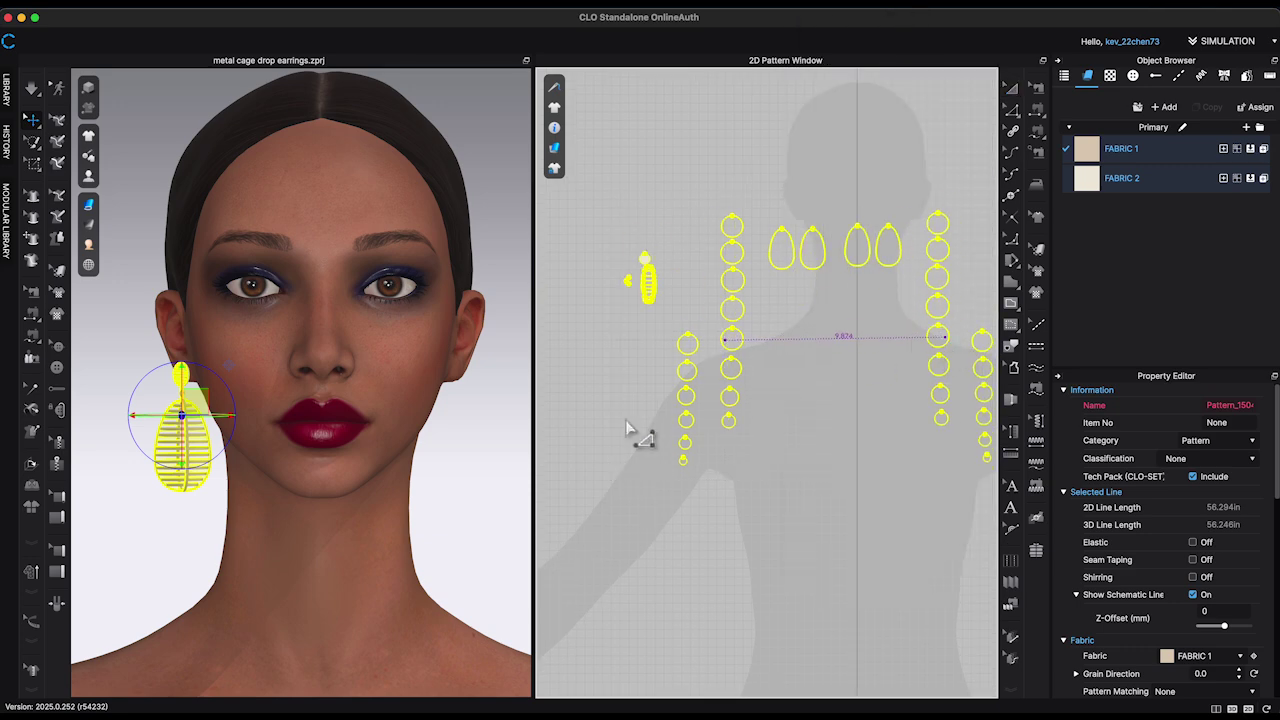
left_click(627, 428)
scroll(478, 410, "up", 2)
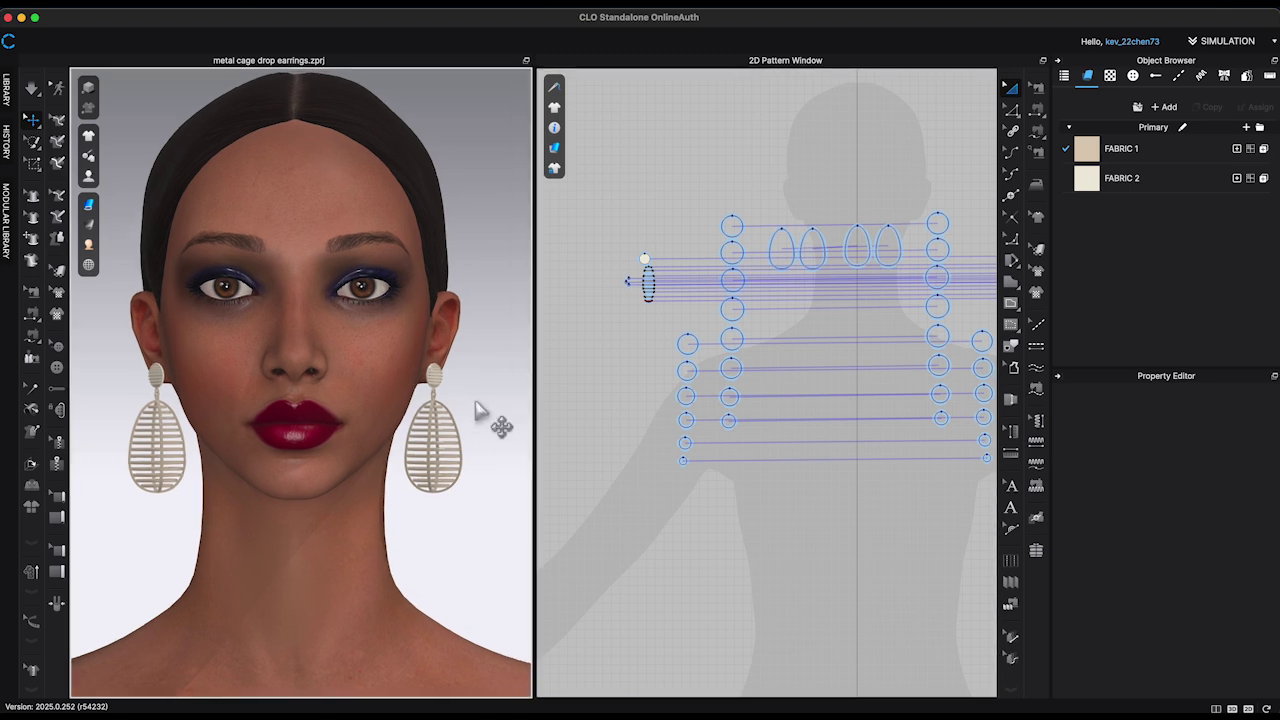
Examine both earrings on the avatar from the front and side, up close and with high-quality rendering
mouse_move(478, 406)
right_mouse_down()
mouse_move(463, 413)
mouse_move(485, 413)
right_mouse_up()
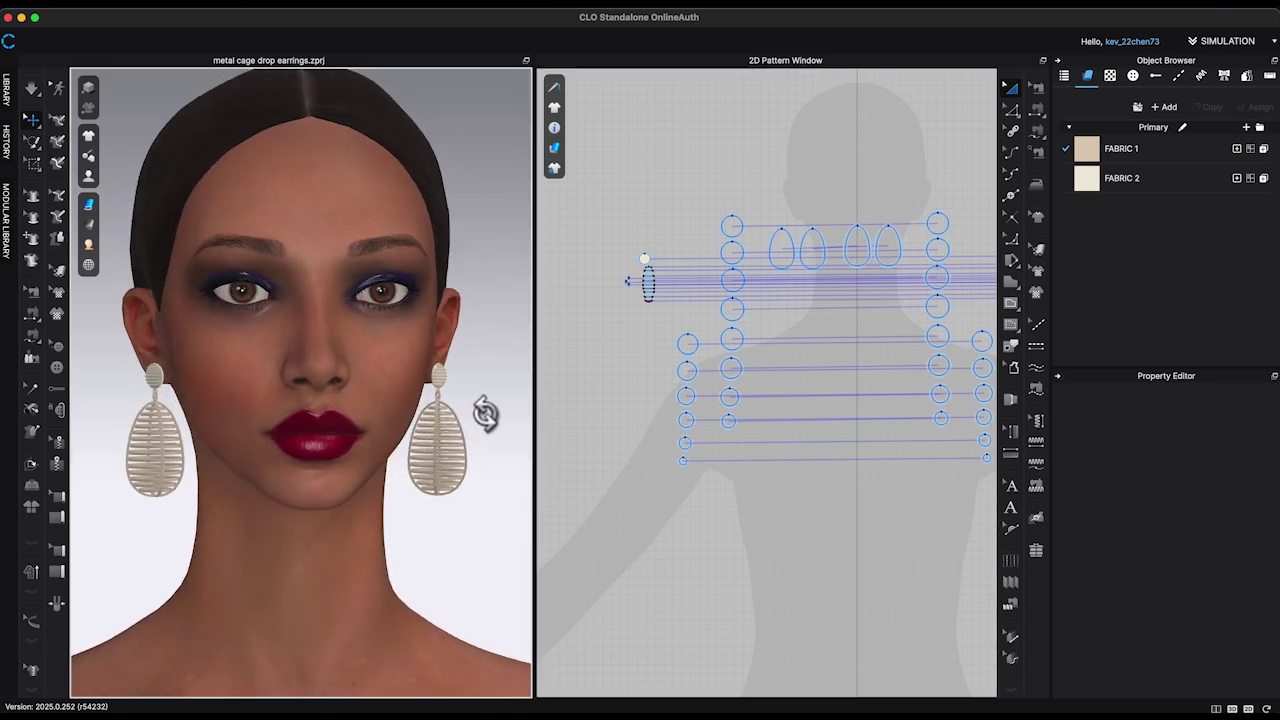
left_click(87, 92)
right_click_drag(402, 281, 374, 284)
left_click(92, 91)
scroll(410, 455, "up", 5)
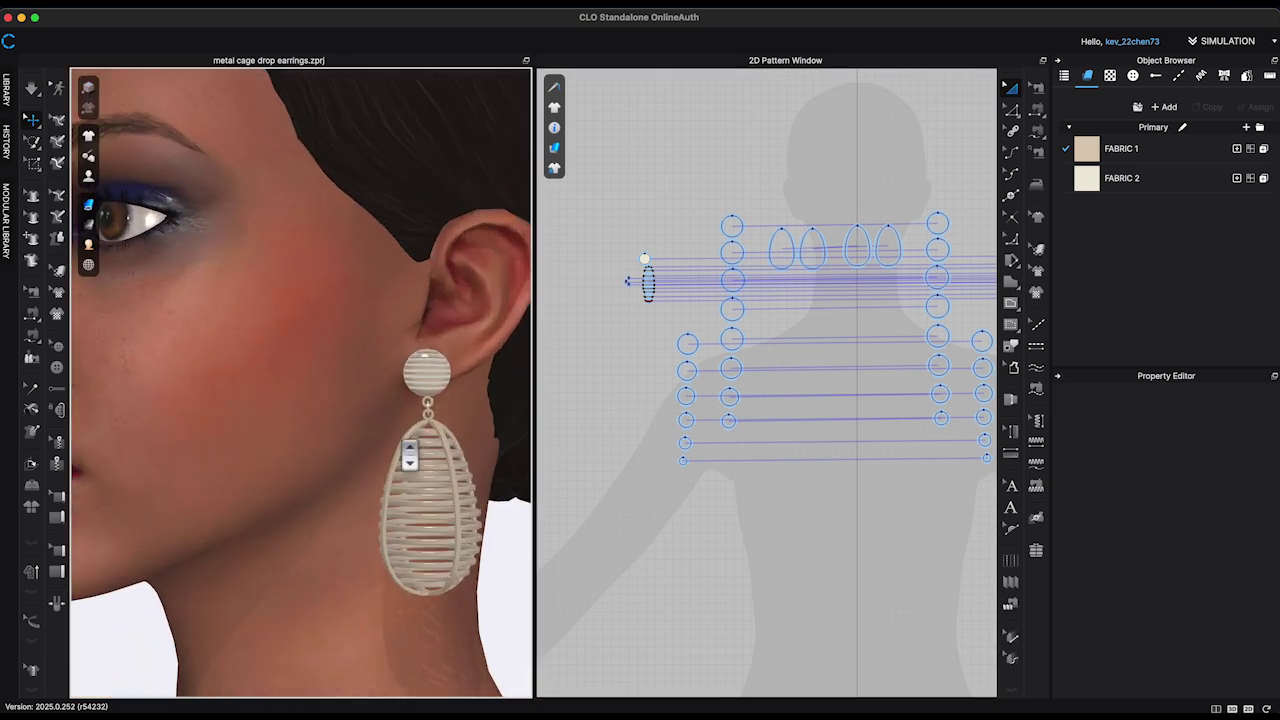
middle_click_drag(410, 455, 396, 368)
right_click_drag(396, 368, 432, 375)
scroll(423, 374, "down", 6)
middle_click_drag(480, 375, 483, 428)
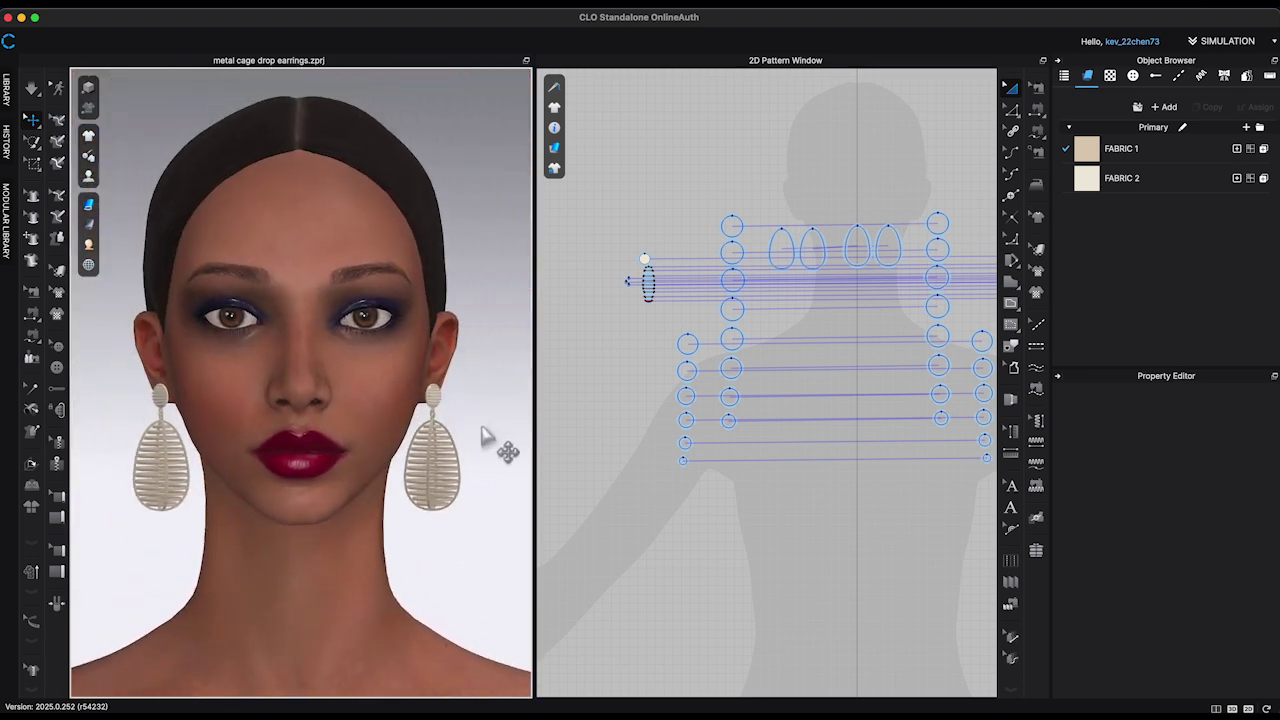
Hide the avatar so that only the pair of earrings is displayed
key("shift+a")
right_click_drag(482, 427, 481, 421)
scroll(485, 426, "up", 6)
middle_click_drag(485, 426, 472, 290)
Export the earrings as an FBX file named Earring in the clo3d earrings folder, as a thick single object
left_click(178, 5)
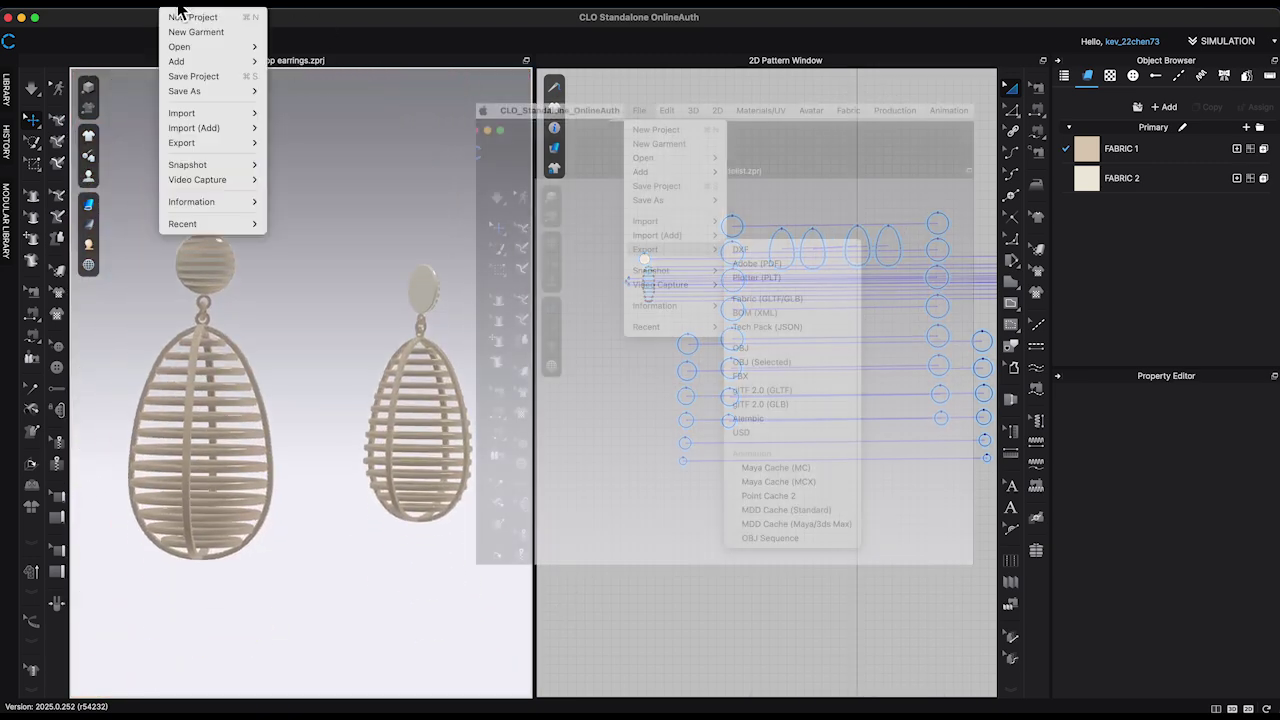
mouse_move(234, 145)
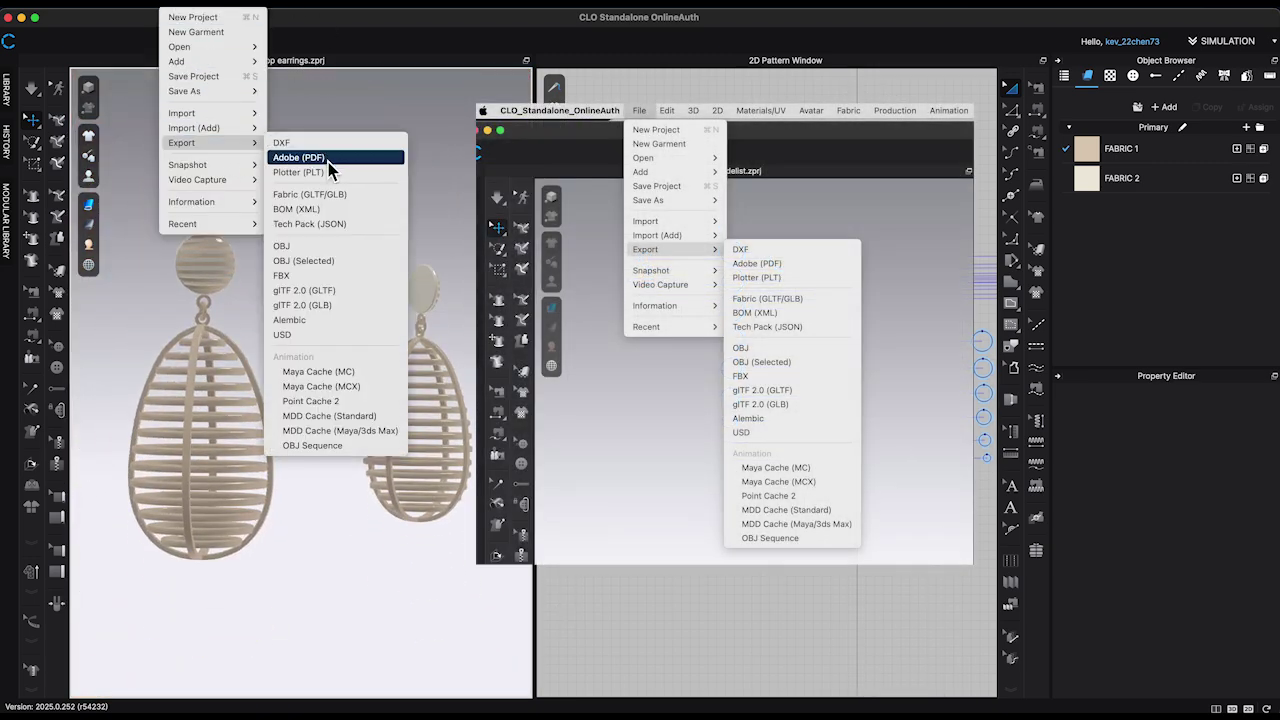
left_click(309, 282)
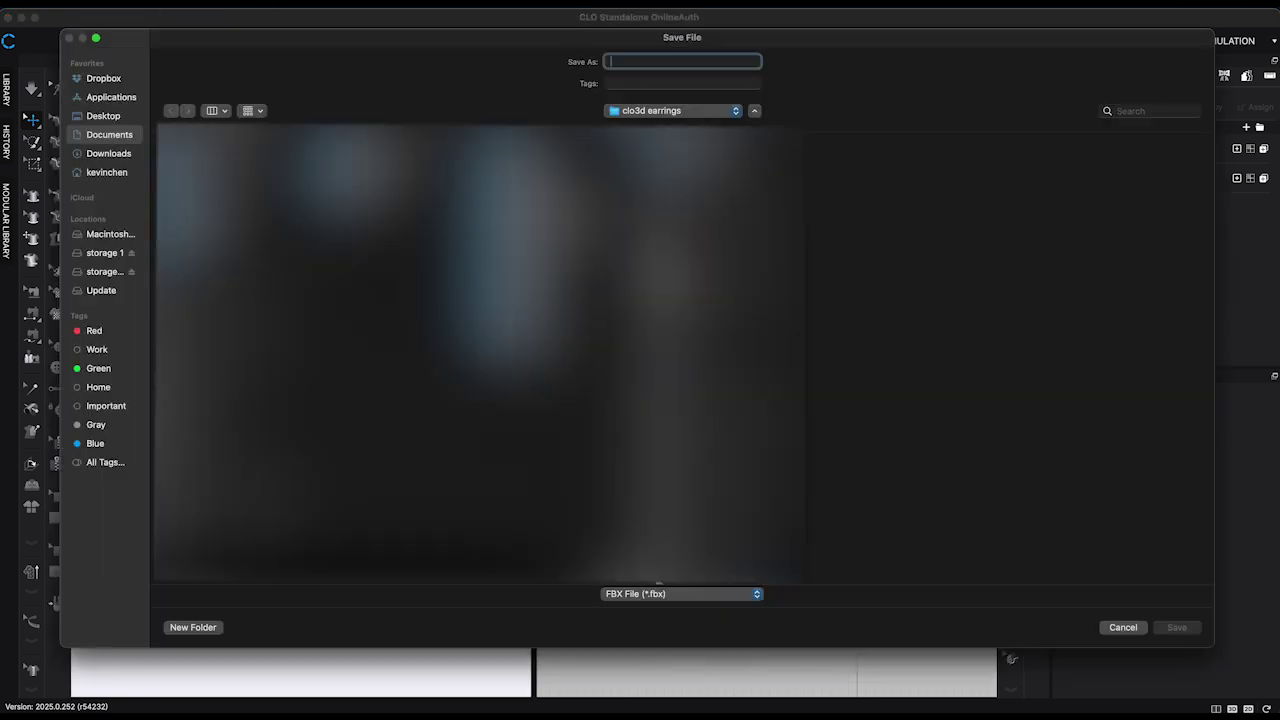
type("Earring")
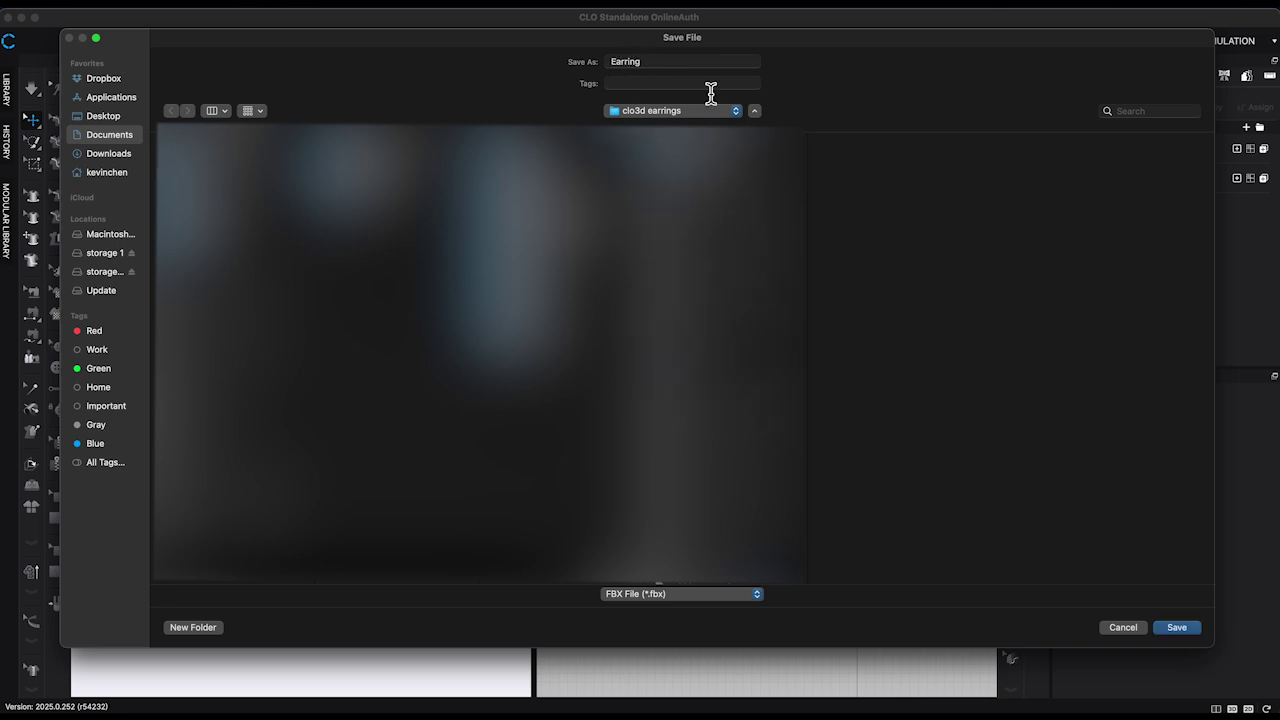
left_click(1176, 628)
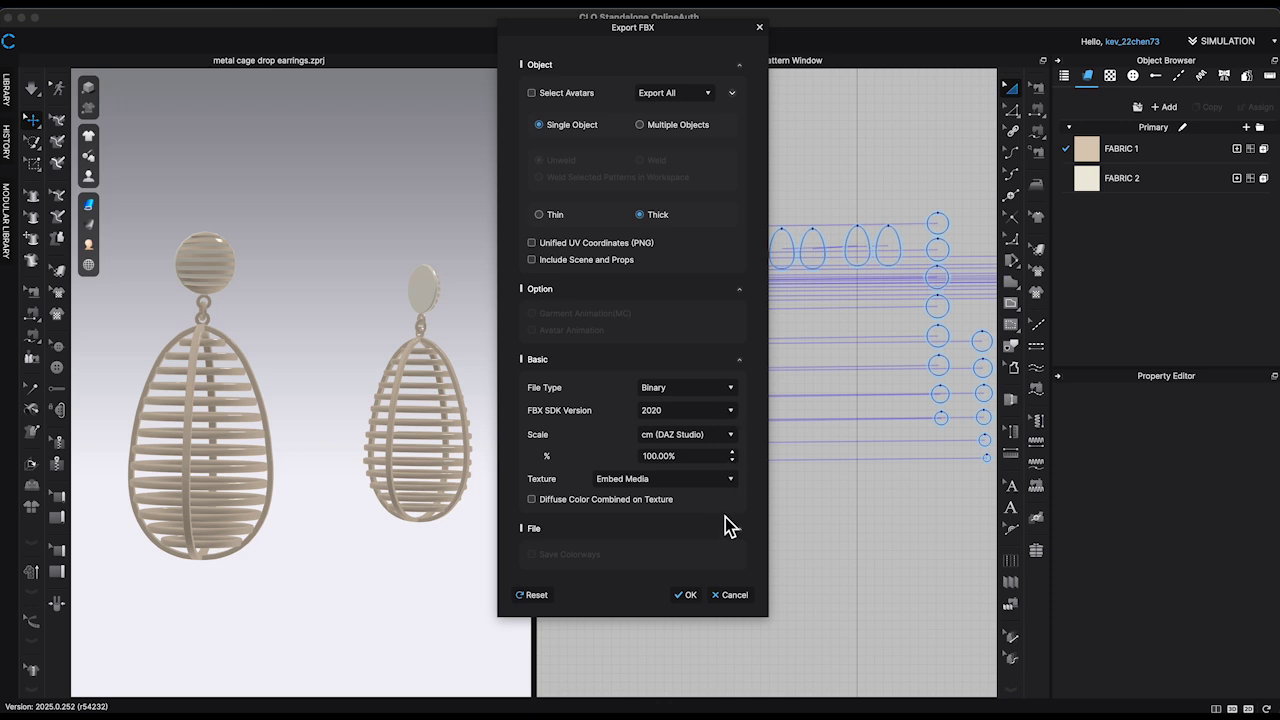
left_click(689, 594)
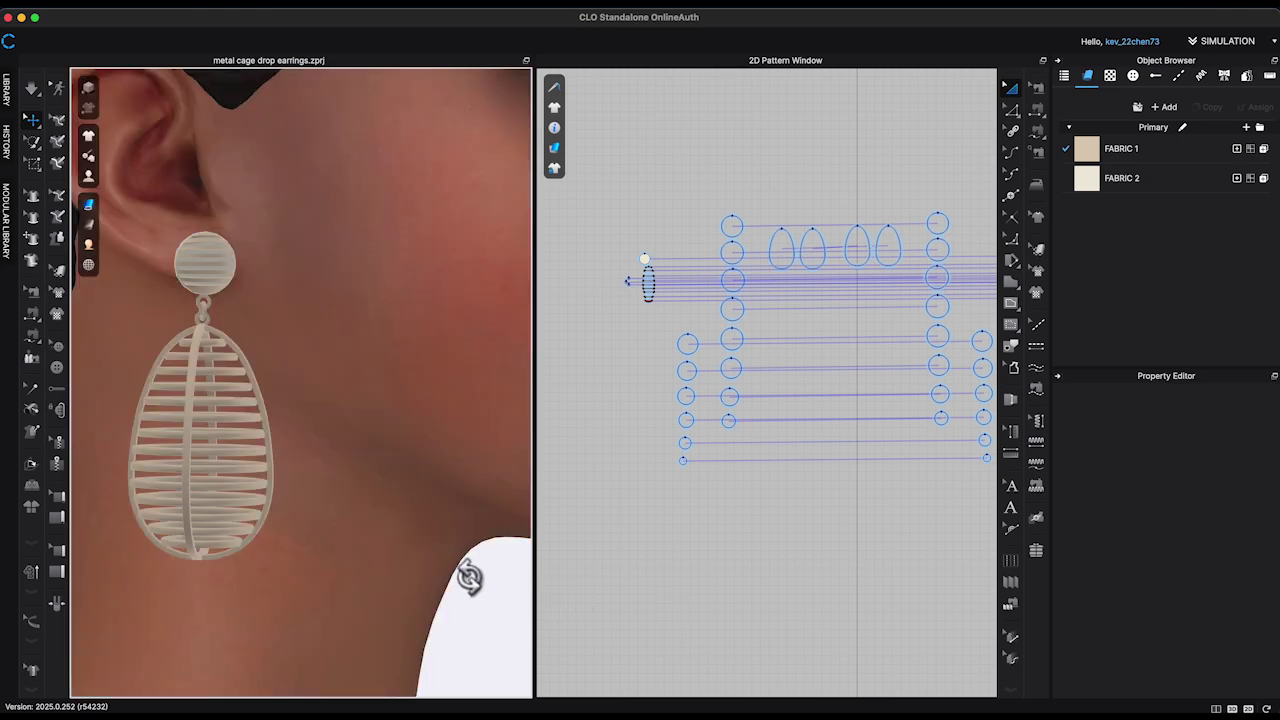
Start registering a new avatar accessory and set its accessory type to Earring
right_click_drag(471, 591, 415, 575)
scroll(474, 549, "down", 5)
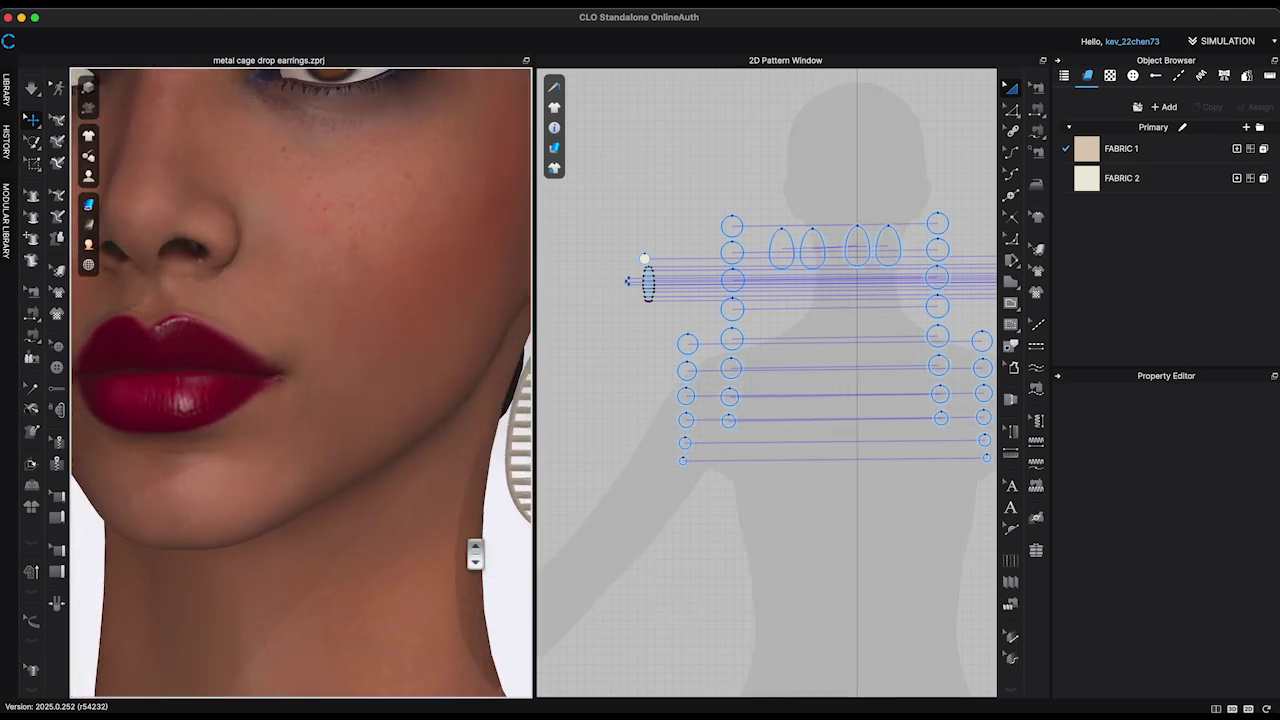
right_click(720, 561)
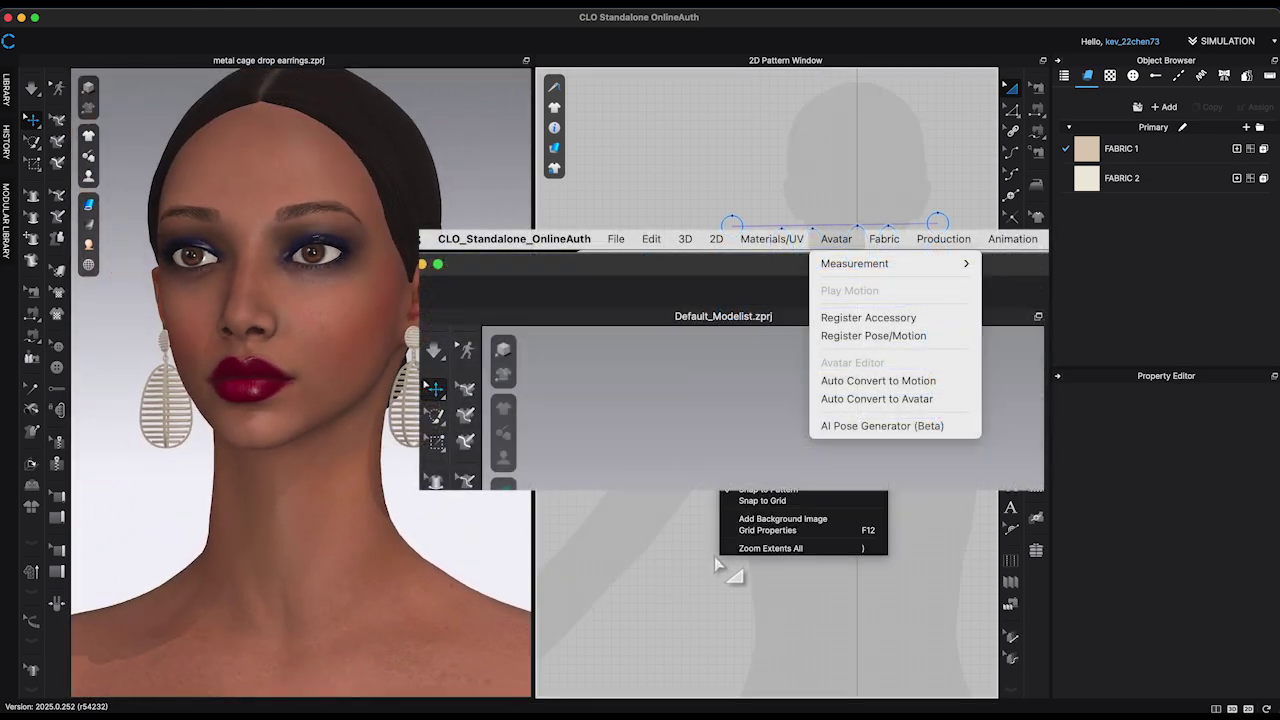
left_click(745, 547)
mouse_move(480, 529)
right_mouse_down()
mouse_move(471, 513)
mouse_move(482, 515)
right_mouse_up()
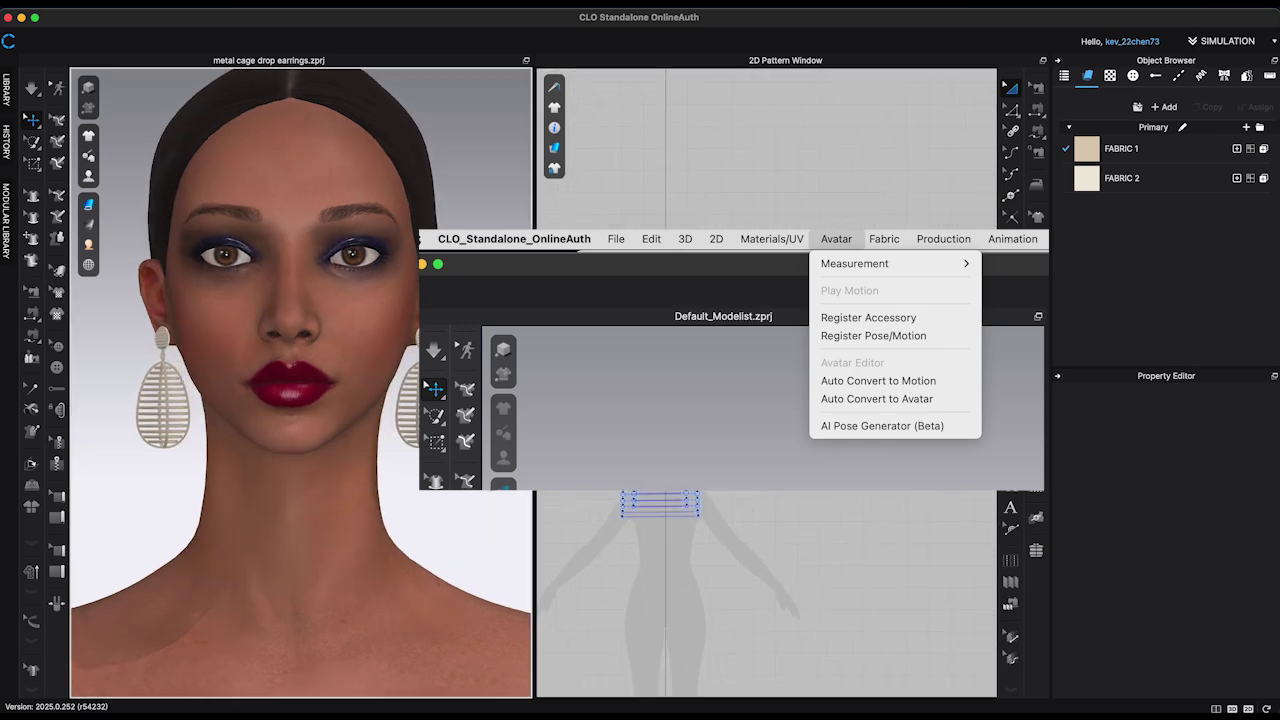
left_click(366, 8)
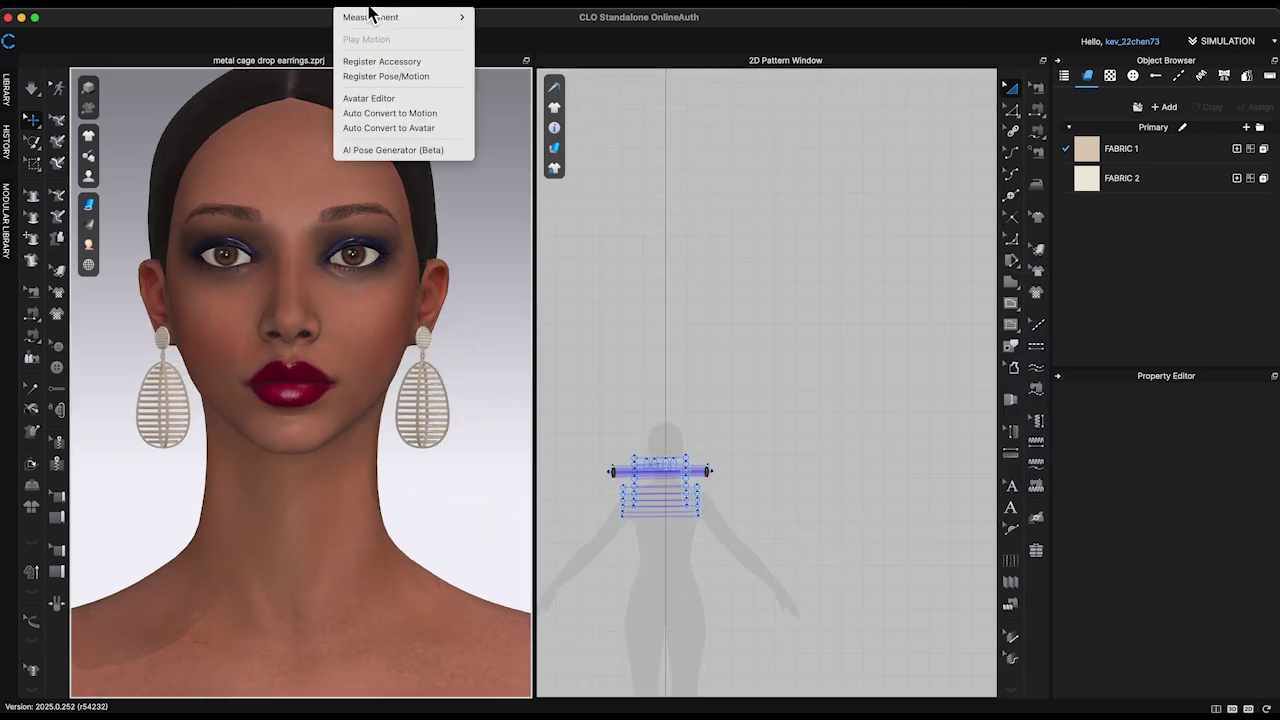
left_click(404, 66)
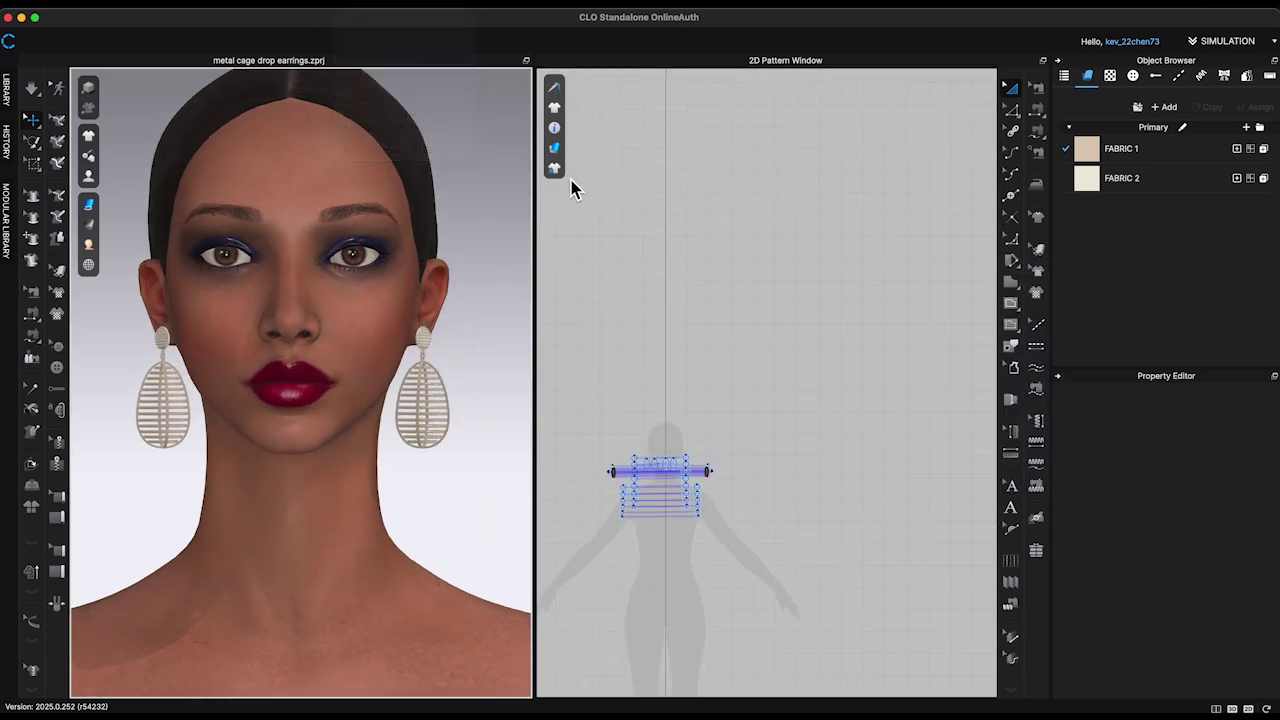
left_click(737, 212)
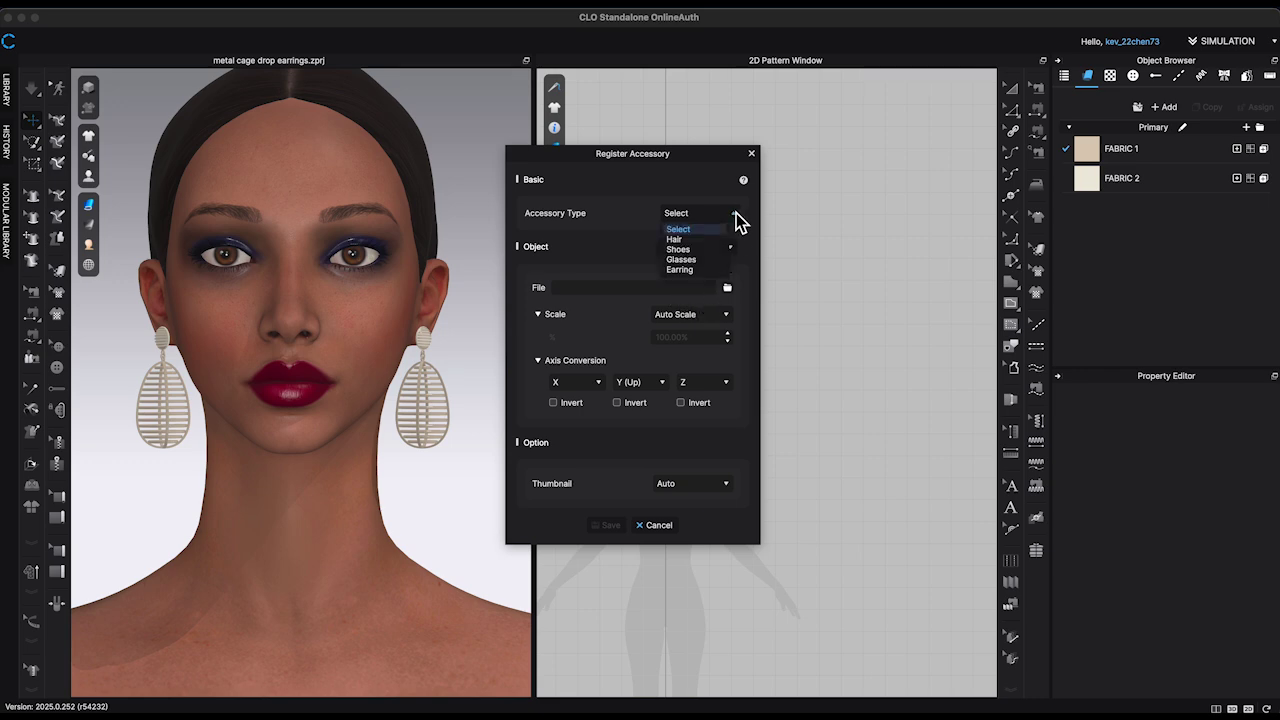
left_click(695, 279)
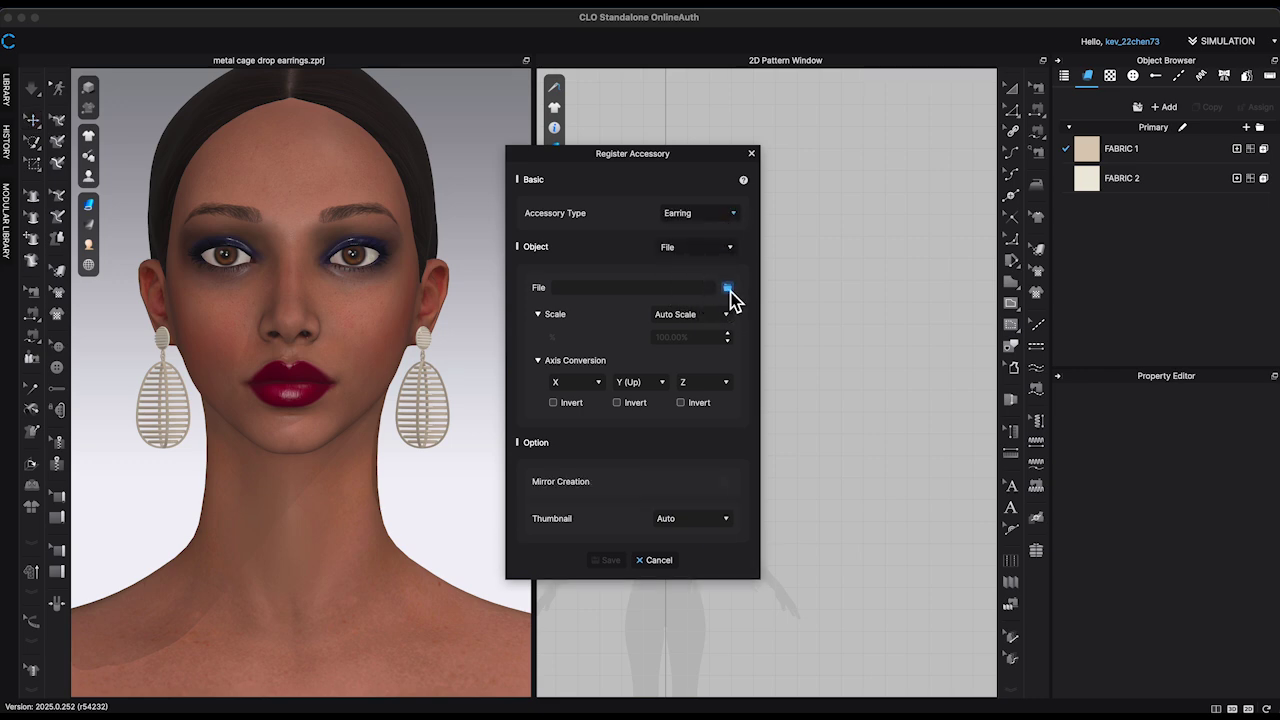
Load Earring.fbx from the clo3d earrings folder in Assets as the accessory's object file
left_click(728, 288)
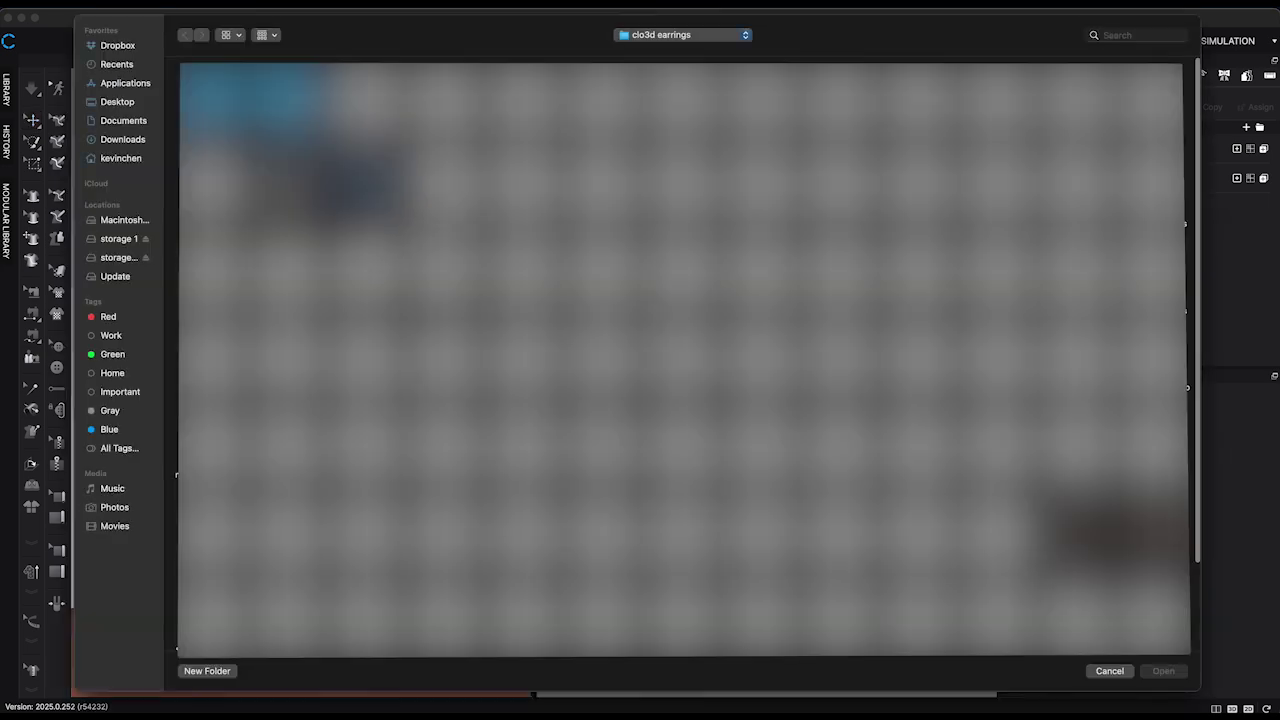
left_click(124, 121)
double_click(291, 98)
double_click(208, 99)
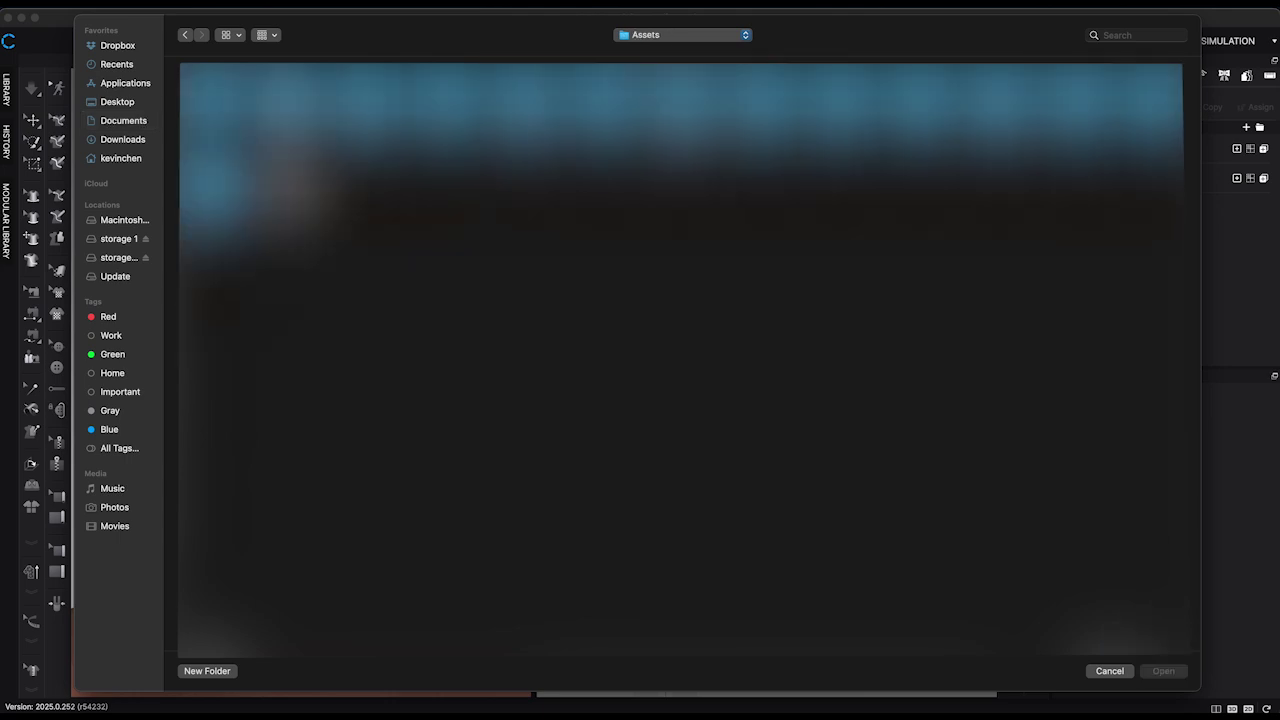
double_click(524, 99)
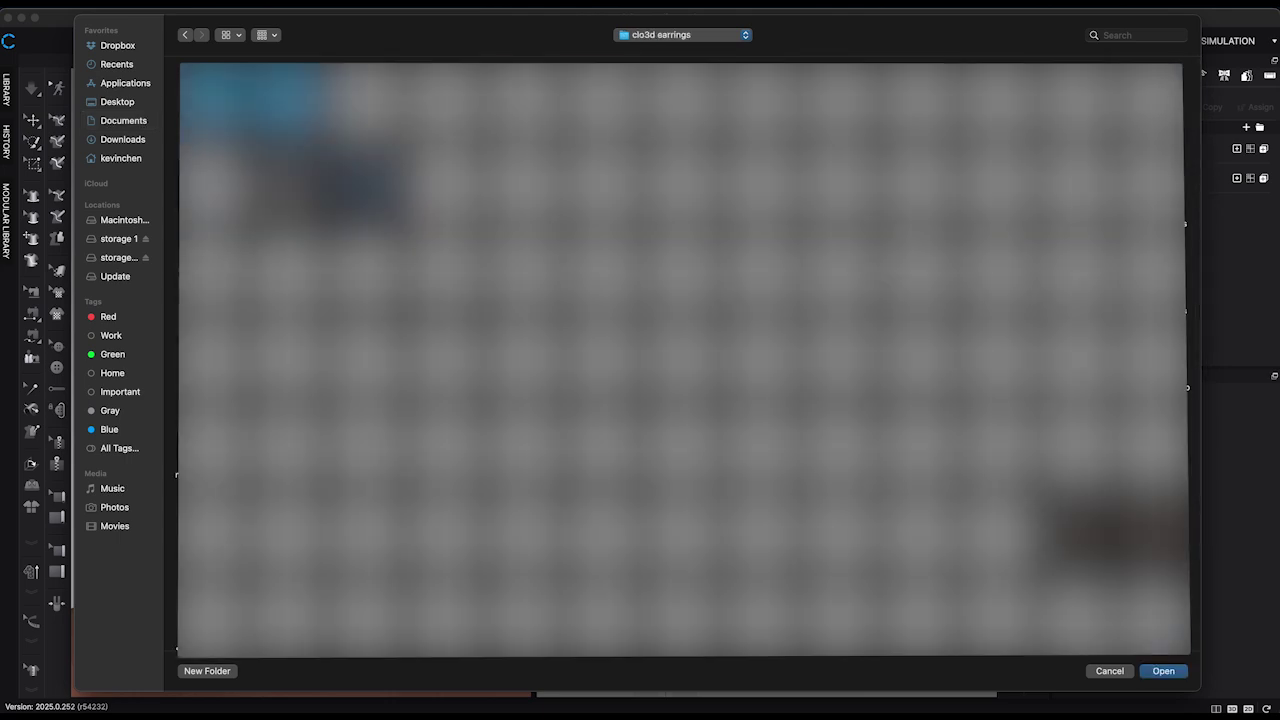
left_click(1158, 673)
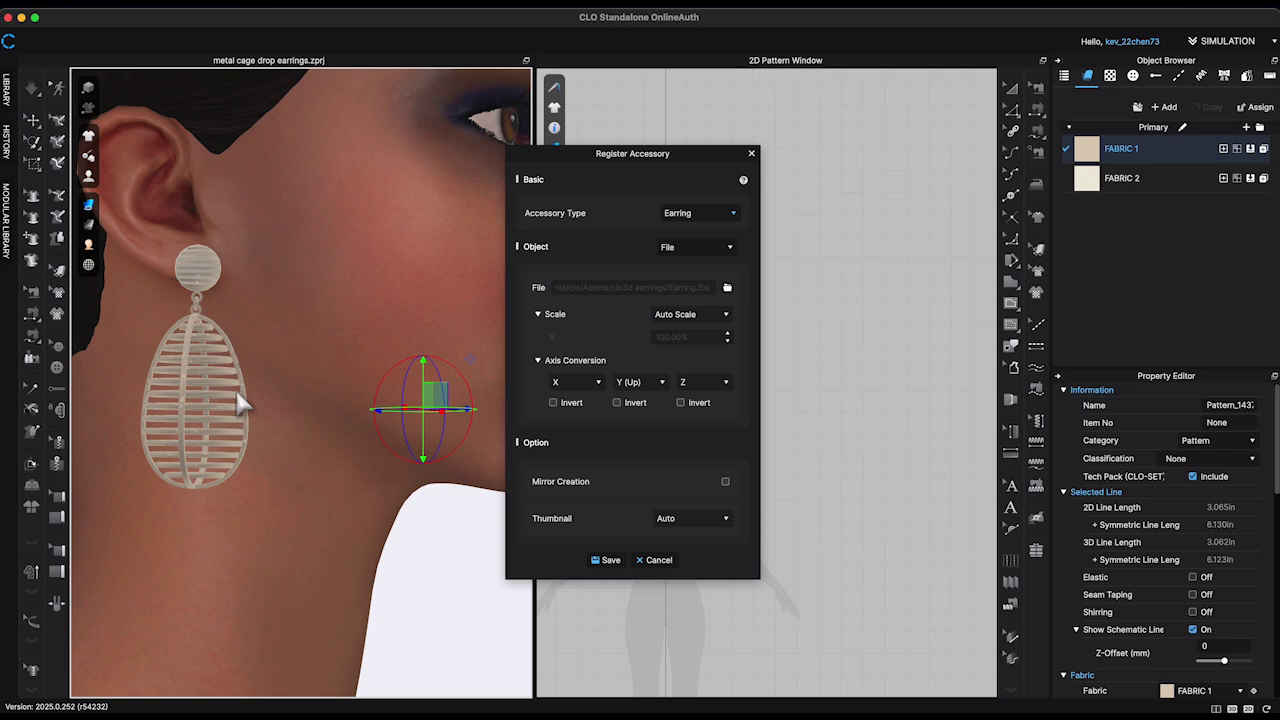
Save the accessory as "metal cage drop earrings FBX" in the clo3d earrings folder without opening that folder
left_click(607, 560)
type("metal cage drop earrings FBX")
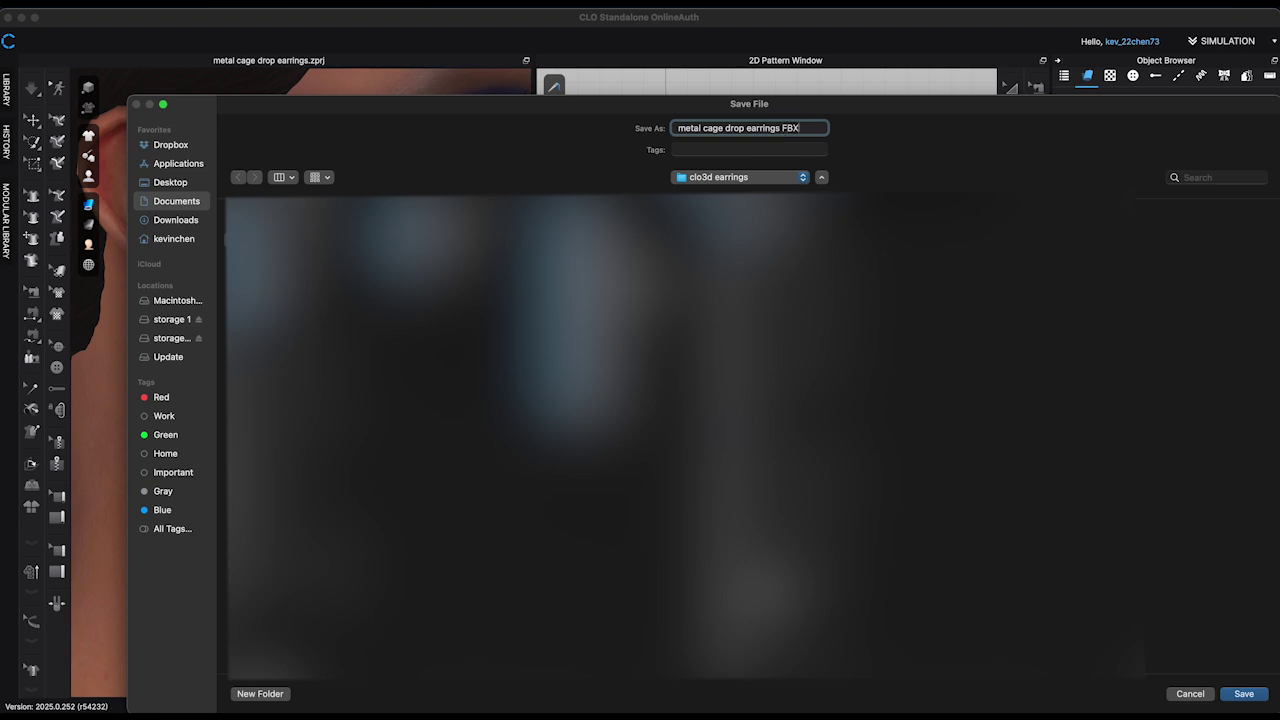
left_click(1244, 693)
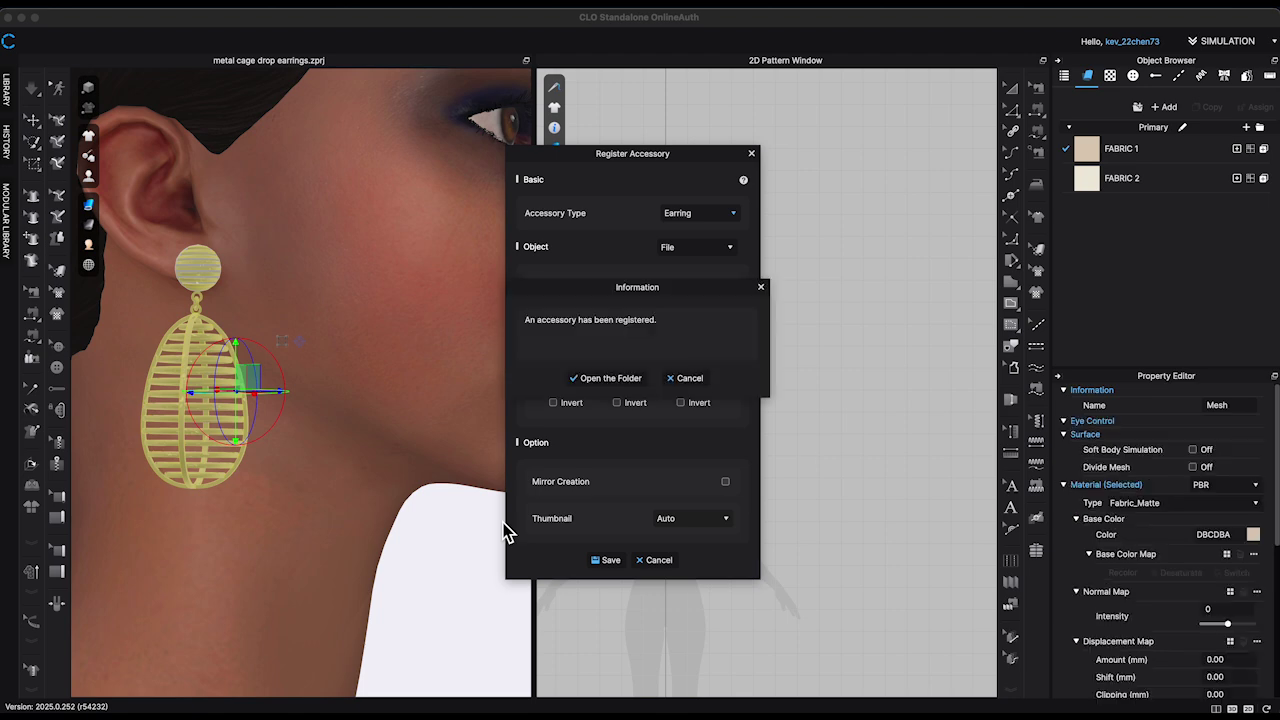
left_click(686, 376)
Replace the avatar's current earring accessory with metal cage drop earrings FBX.zacs from the clo3d earrings library folder
right_click(222, 343)
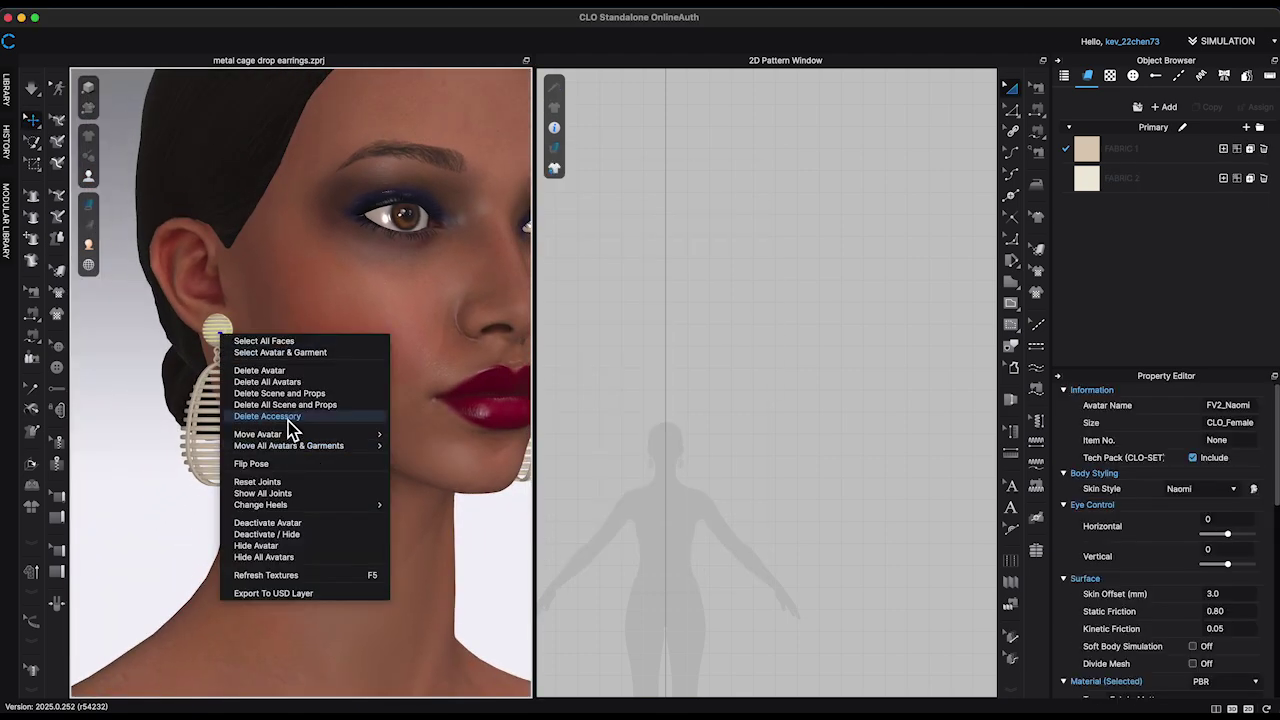
left_click(286, 417)
left_click(7, 92)
scroll(122, 483, "down", 10)
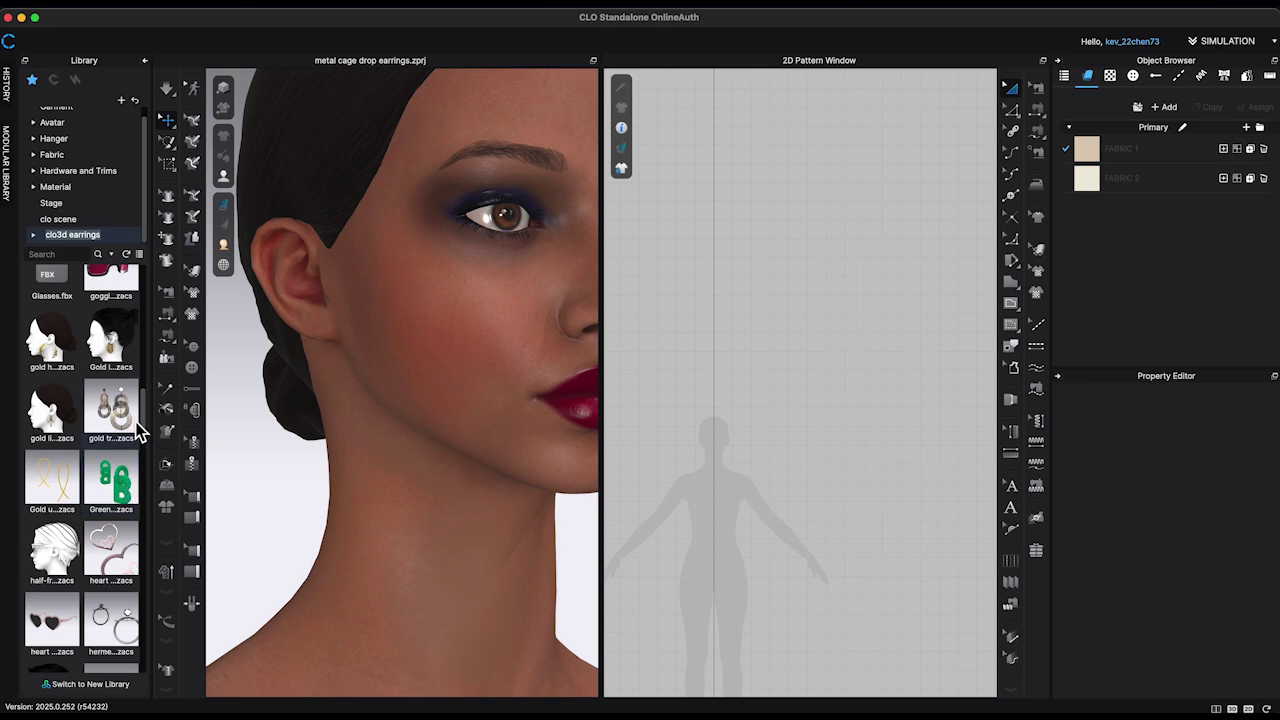
scroll(138, 430, "down", 5)
mouse_move(57, 460)
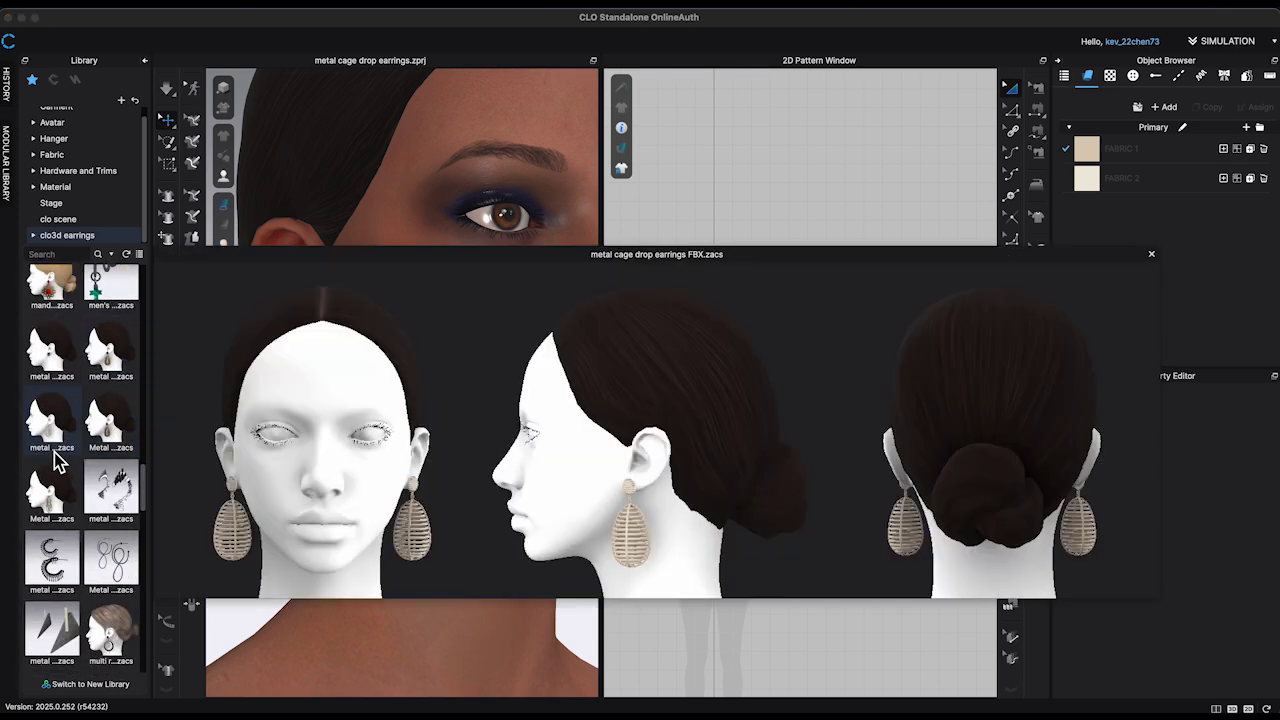
Set the material type of the earring's cage and links to Metal
scroll(371, 368, "up", 5)
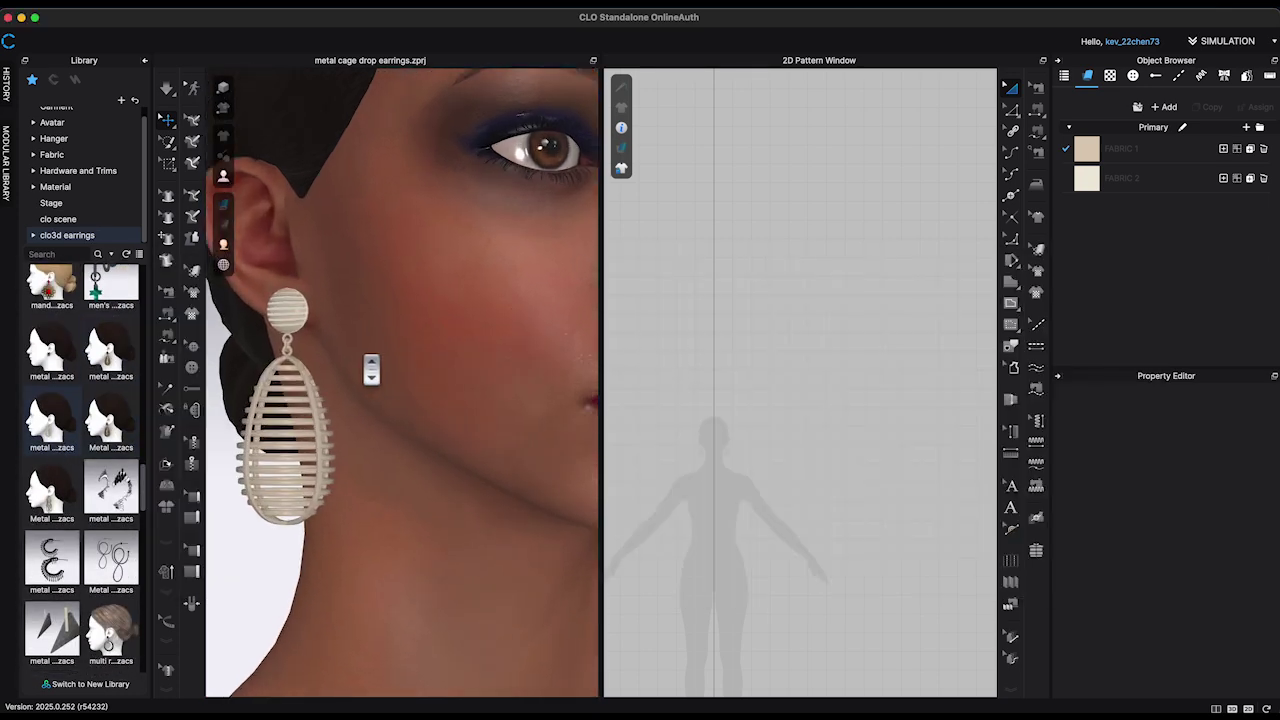
middle_click_drag(371, 368, 454, 363)
scroll(454, 363, "up", 8)
left_click(432, 361)
scroll(1225, 510, "down", 5)
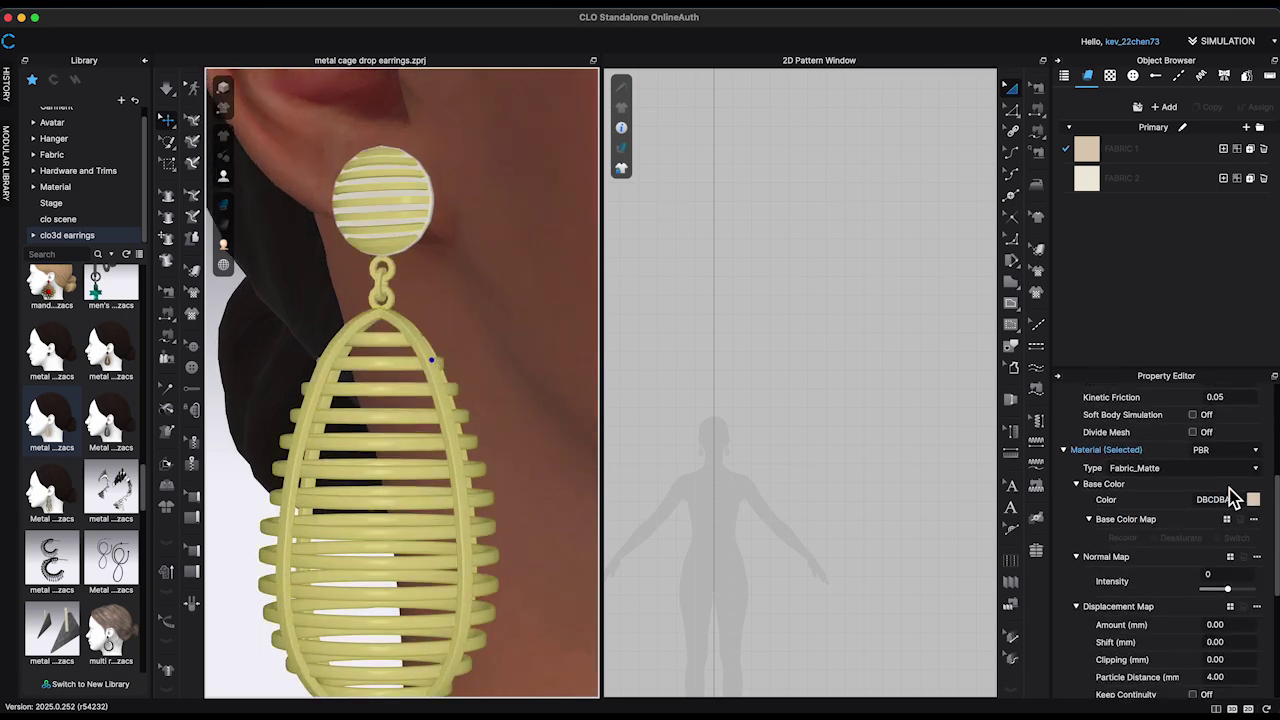
left_click(1200, 468)
left_click(1124, 596)
left_click(857, 549)
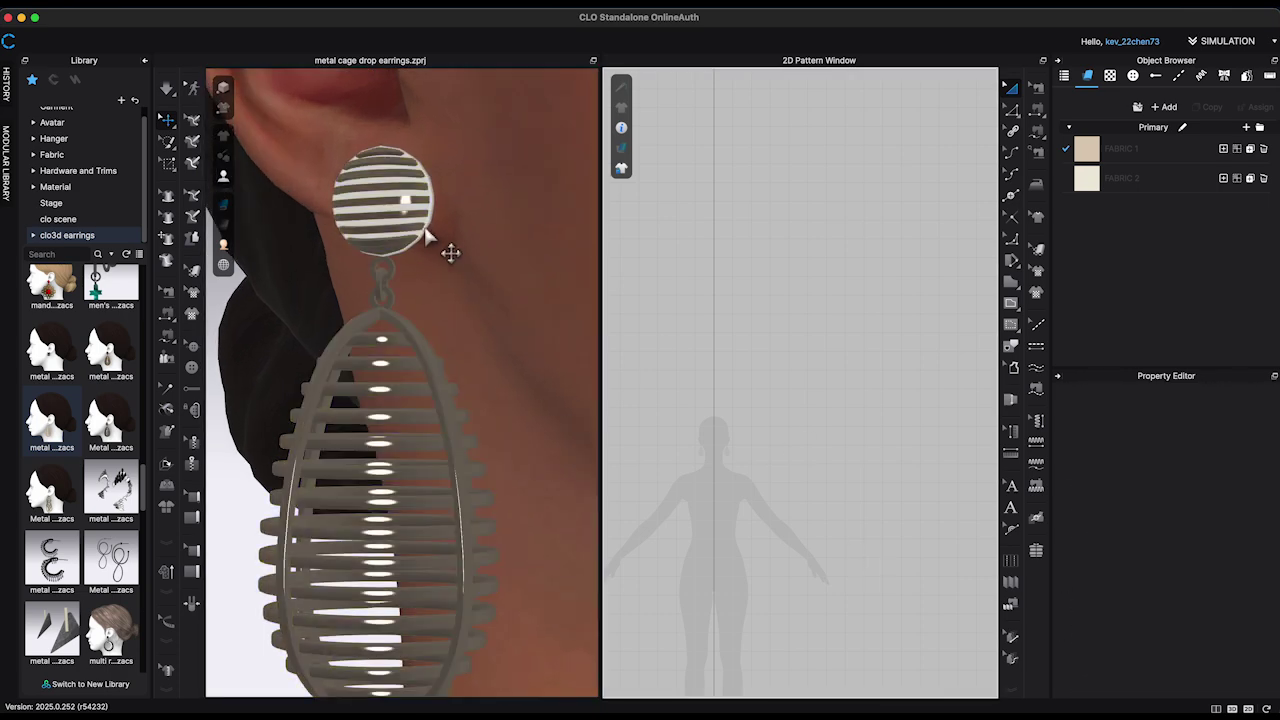
Set the material type of the earring's round stud stripes to Metal
left_click(425, 220)
left_click(1206, 470)
left_click(1124, 595)
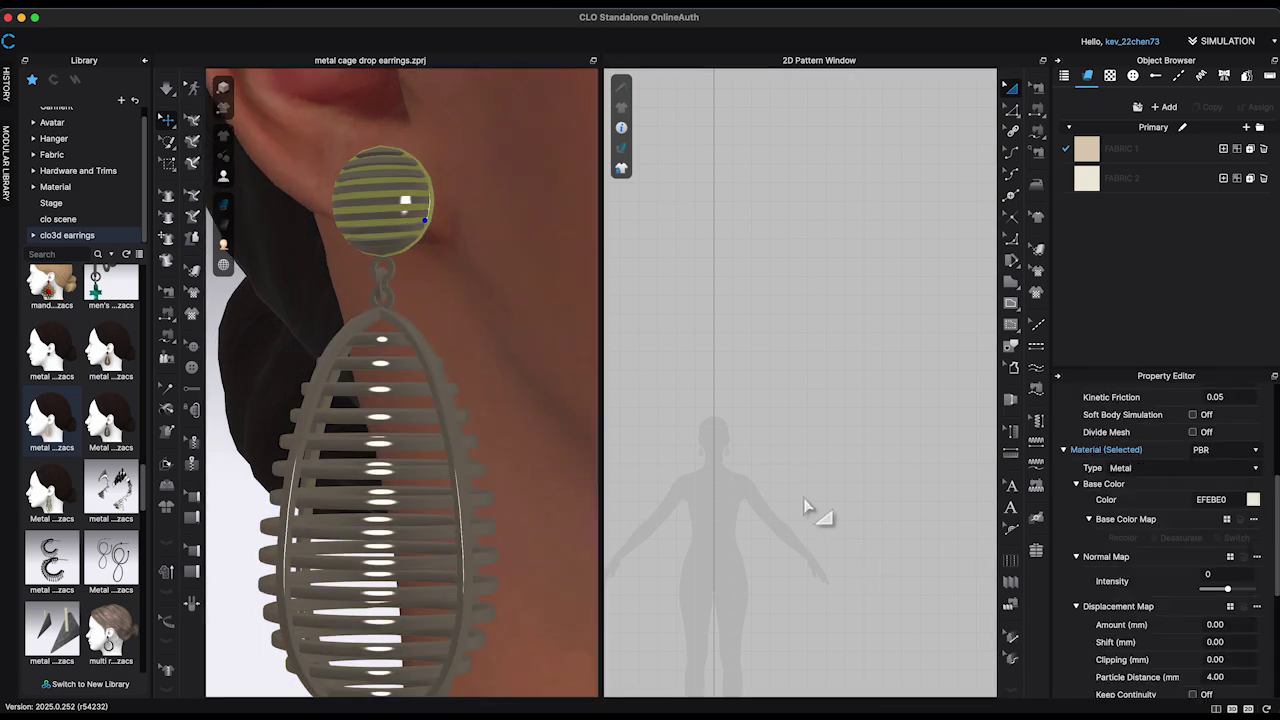
left_click(814, 514)
Examine the metal earring in high-quality rendering up close, then both from farther away in the normal view
left_click(223, 87)
right_click_drag(437, 183, 480, 170)
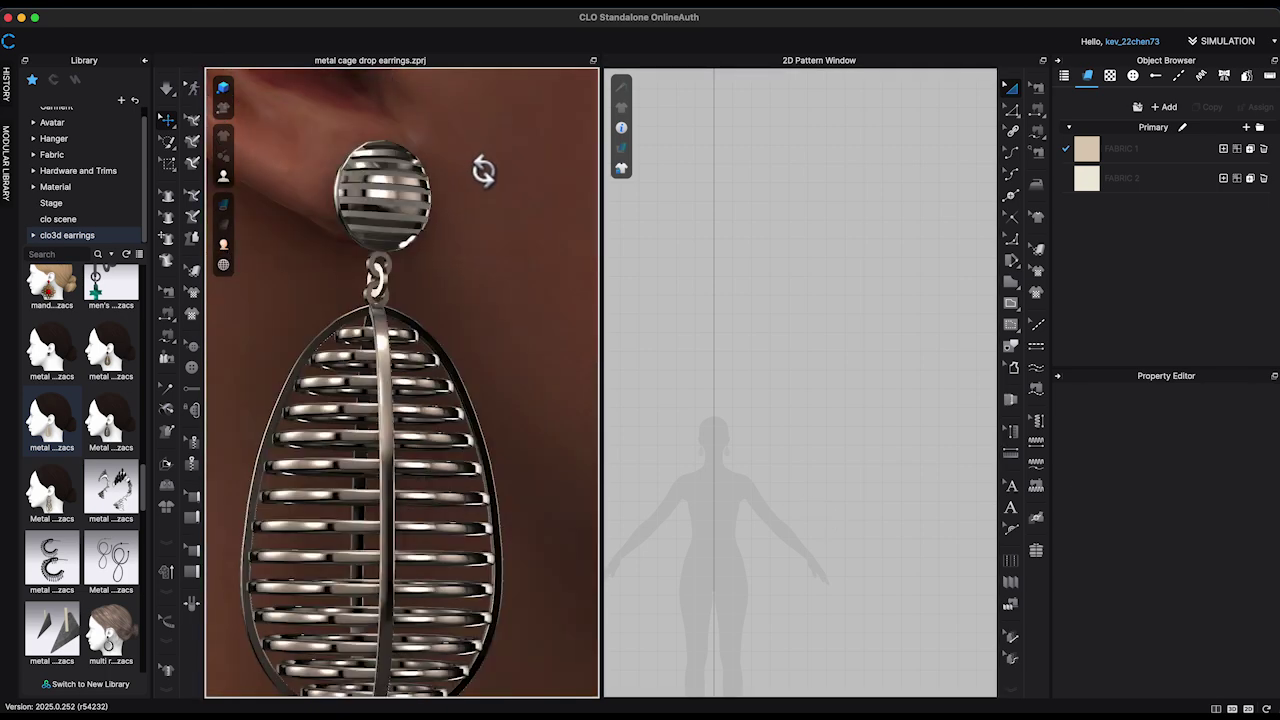
left_click(223, 89)
scroll(402, 383, "down", 10)
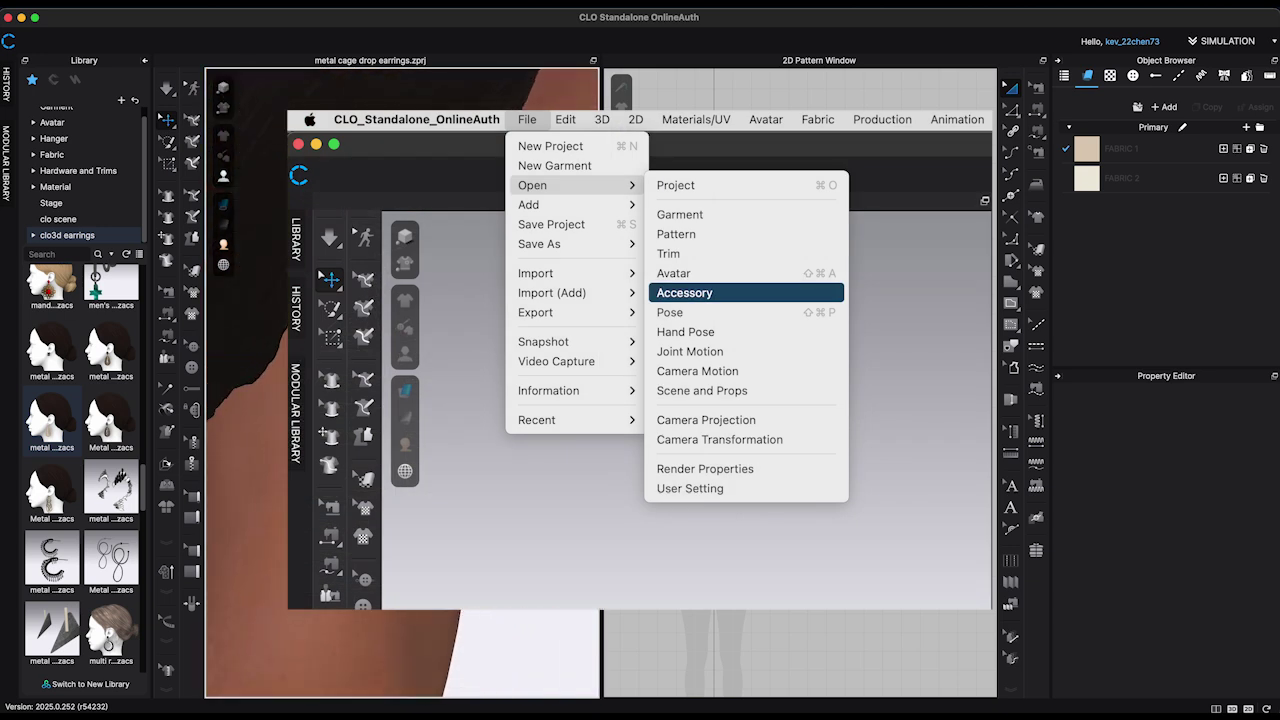
scroll(402, 383, "down", 5)
right_click_drag(402, 383, 315, 385)
middle_click_drag(402, 383, 247, 373)
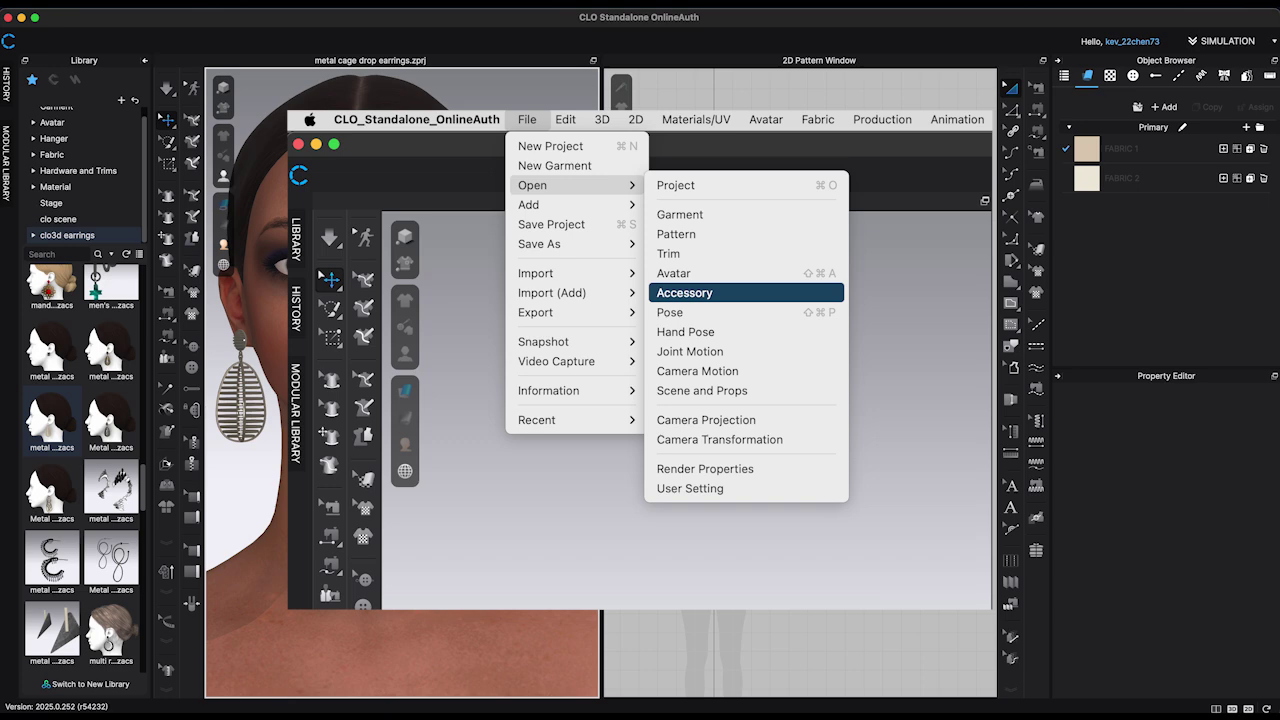
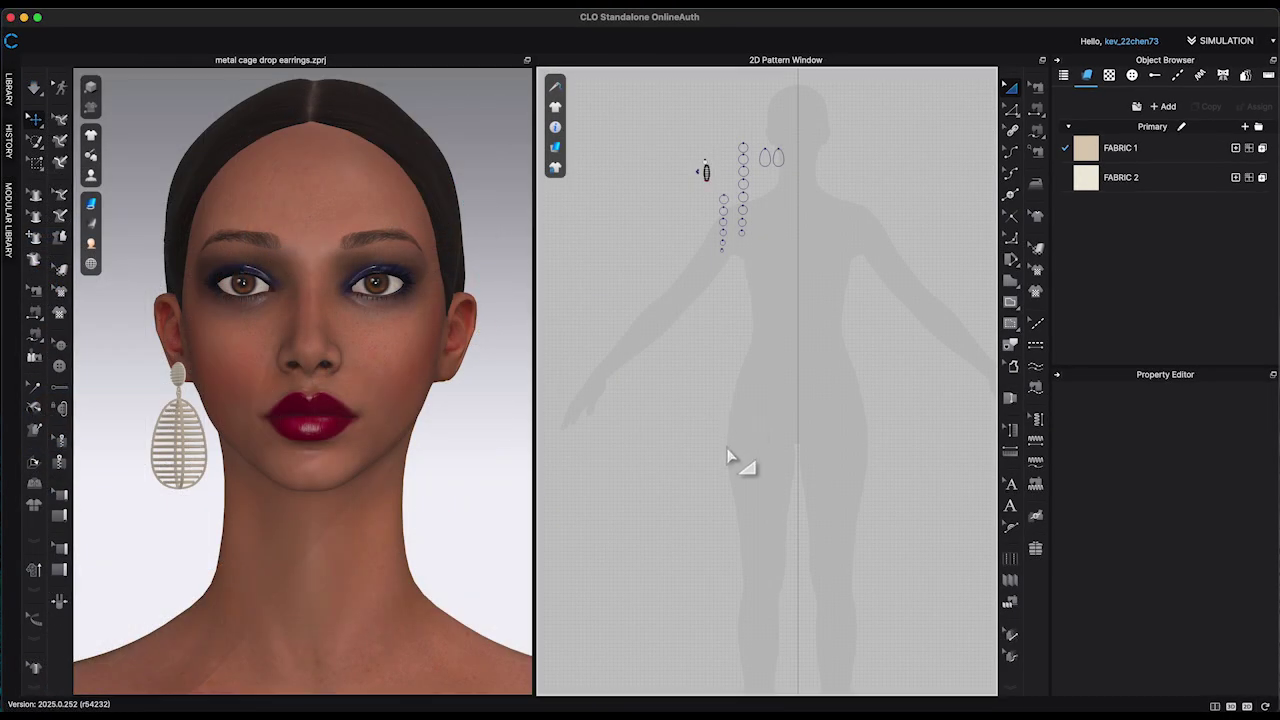
Begin another accessory registration from the project with the single pattern-built earring, using the Earring type
right_click(728, 448)
left_click(721, 455)
middle_click_drag(709, 351, 648, 610)
scroll(691, 523, "up", 4)
scroll(275, 162, "up", 3)
middle_click_drag(277, 172, 262, 235)
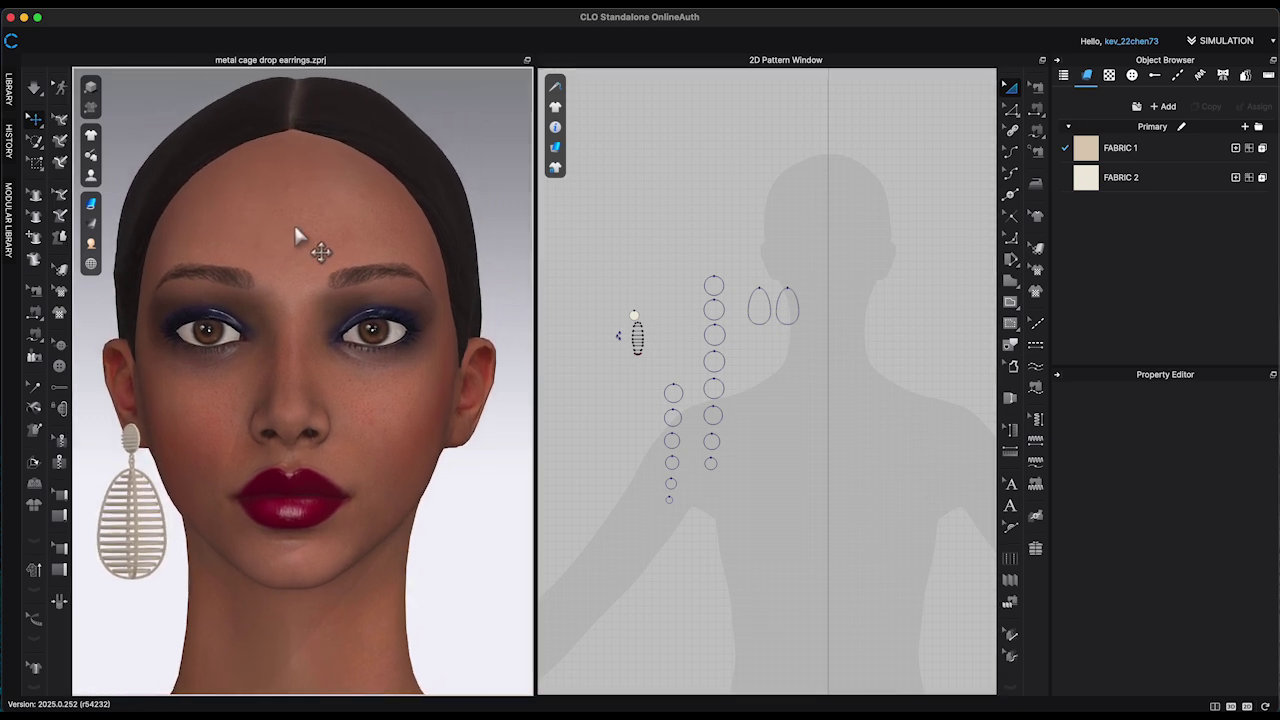
left_click(359, 11)
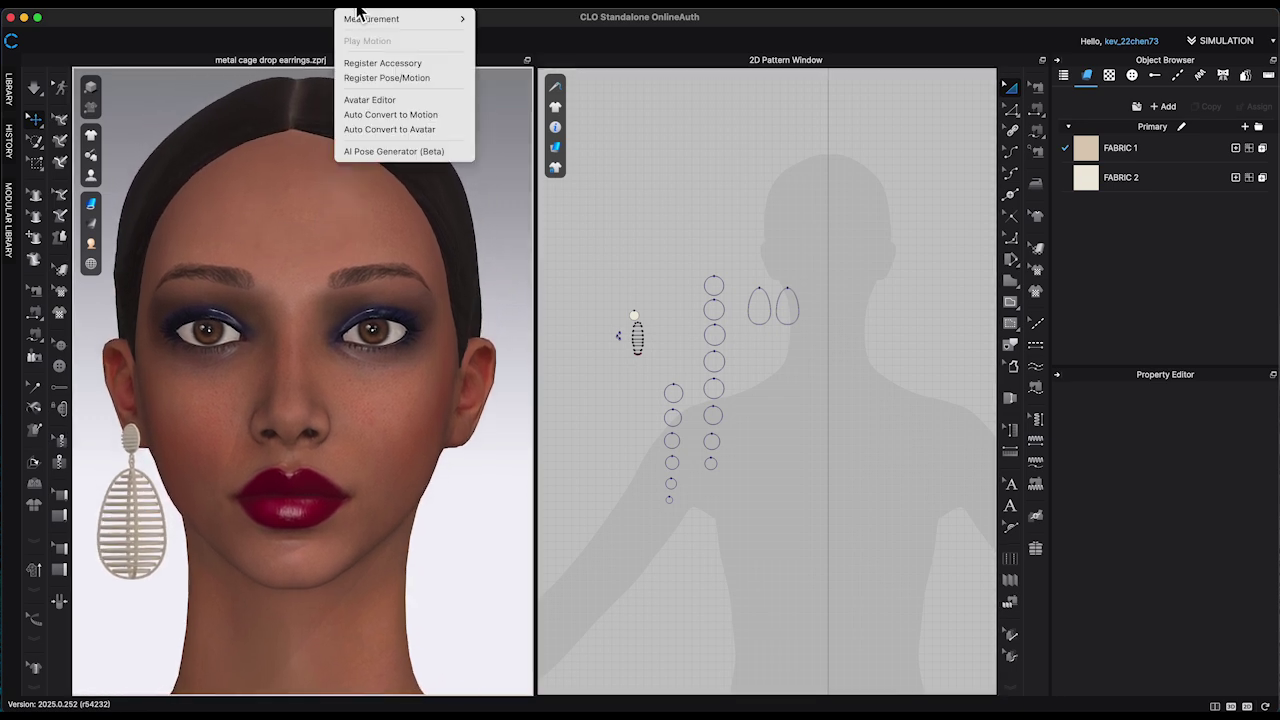
left_click(403, 67)
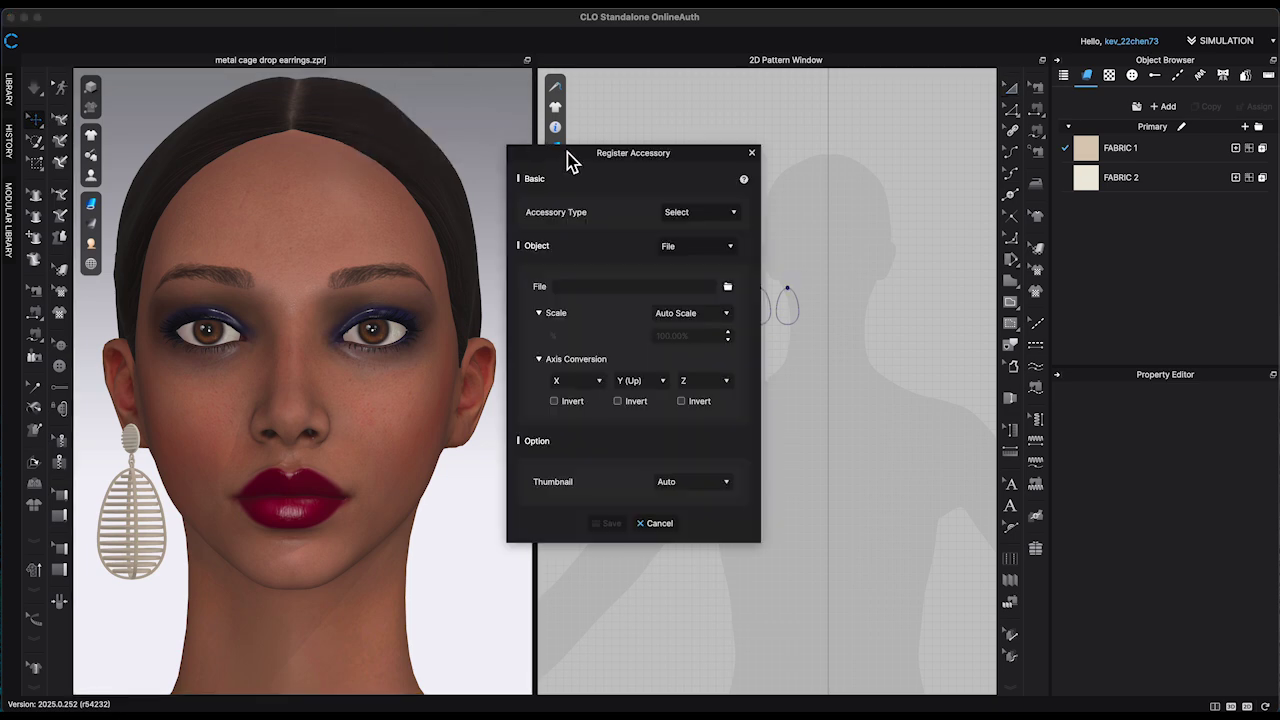
left_click_drag(582, 149, 473, 133)
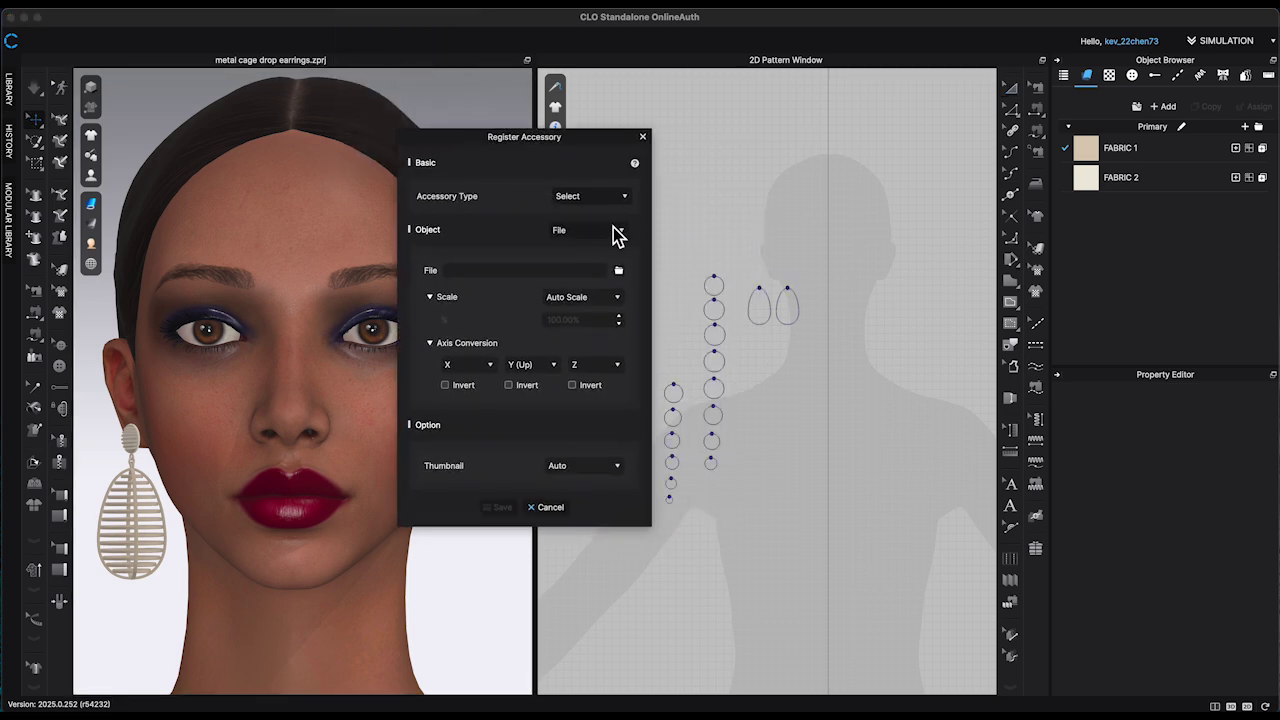
left_click(618, 205)
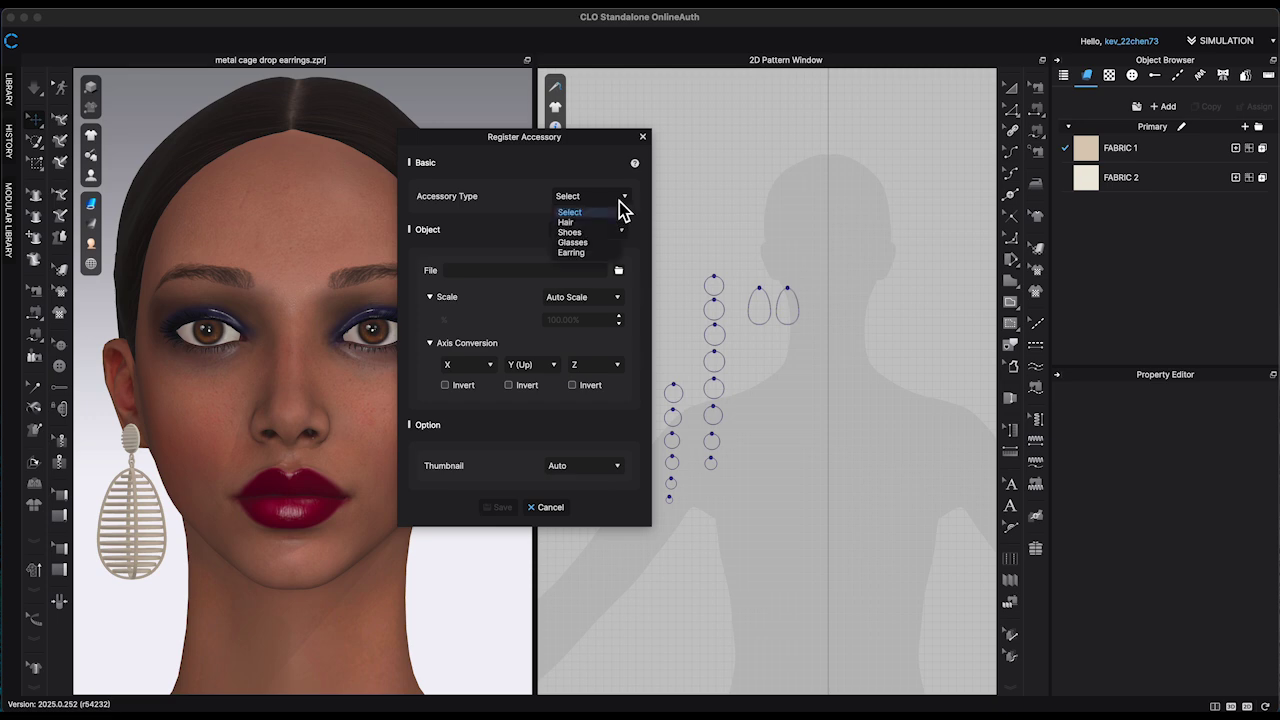
left_click(600, 253)
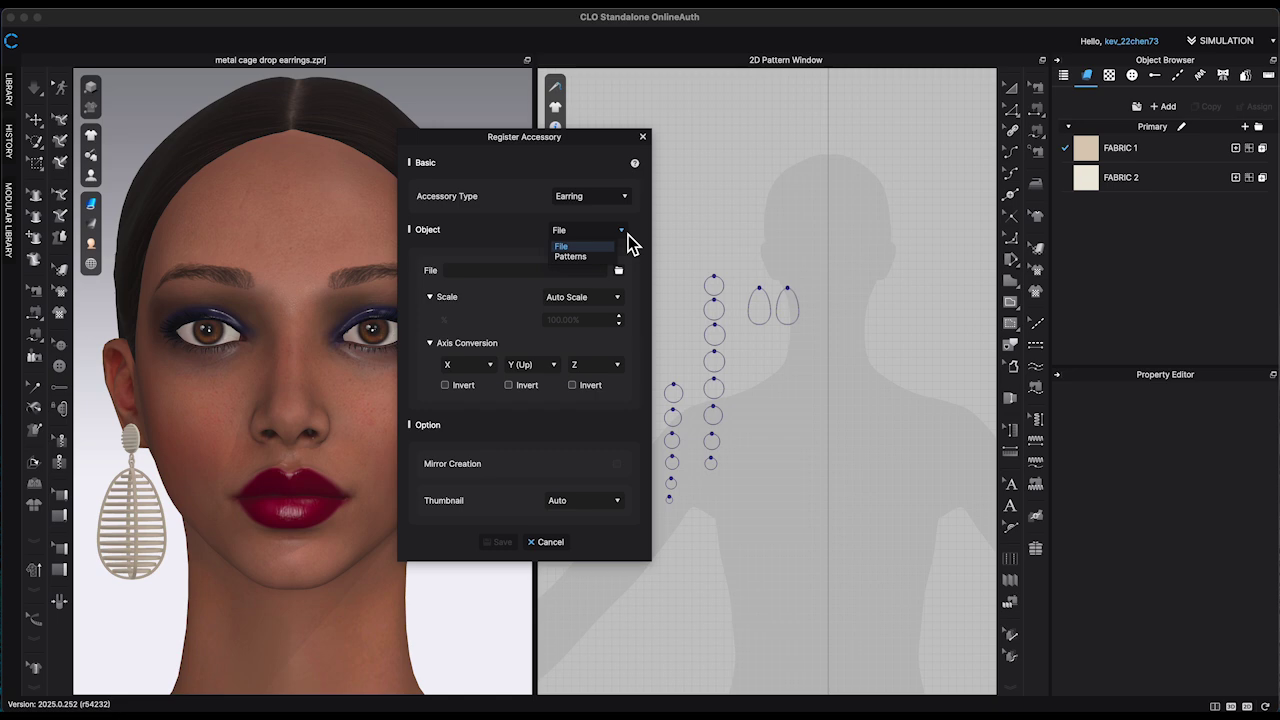
Use Patterns as the accessory's object source, keep all patterns selected and collapse the pattern list
left_click(584, 257)
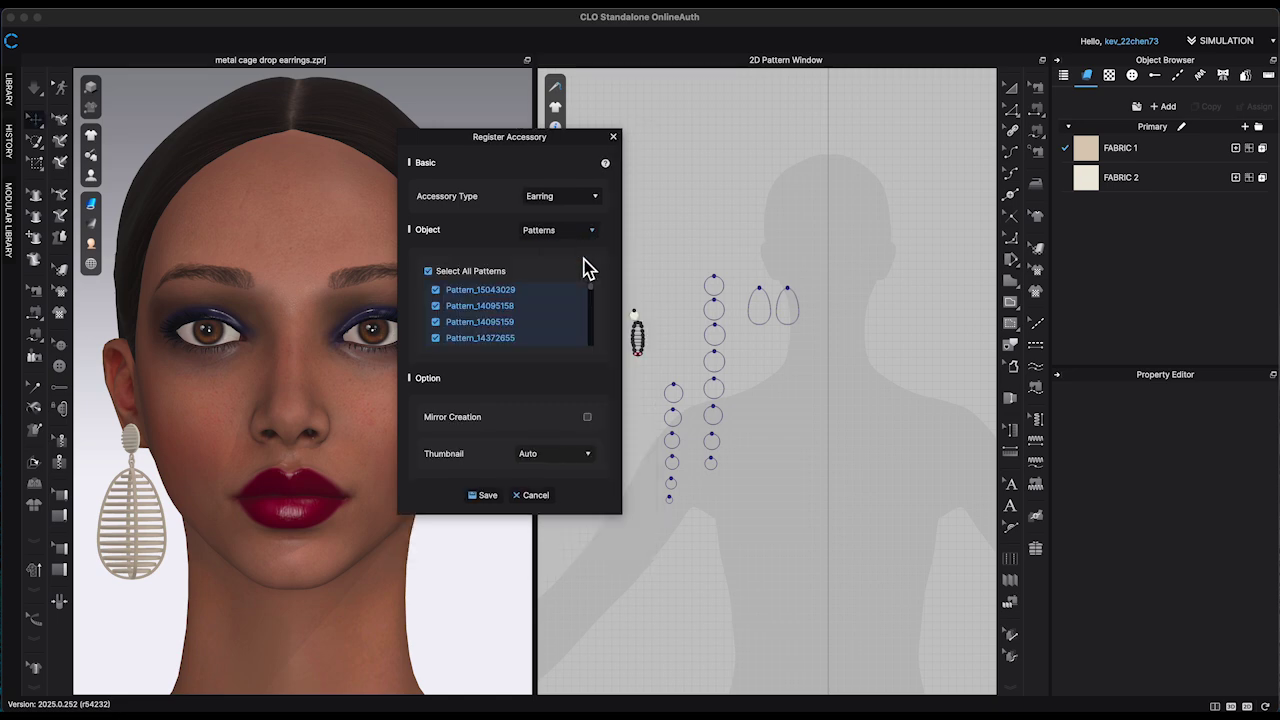
scroll(524, 316, "down", 5)
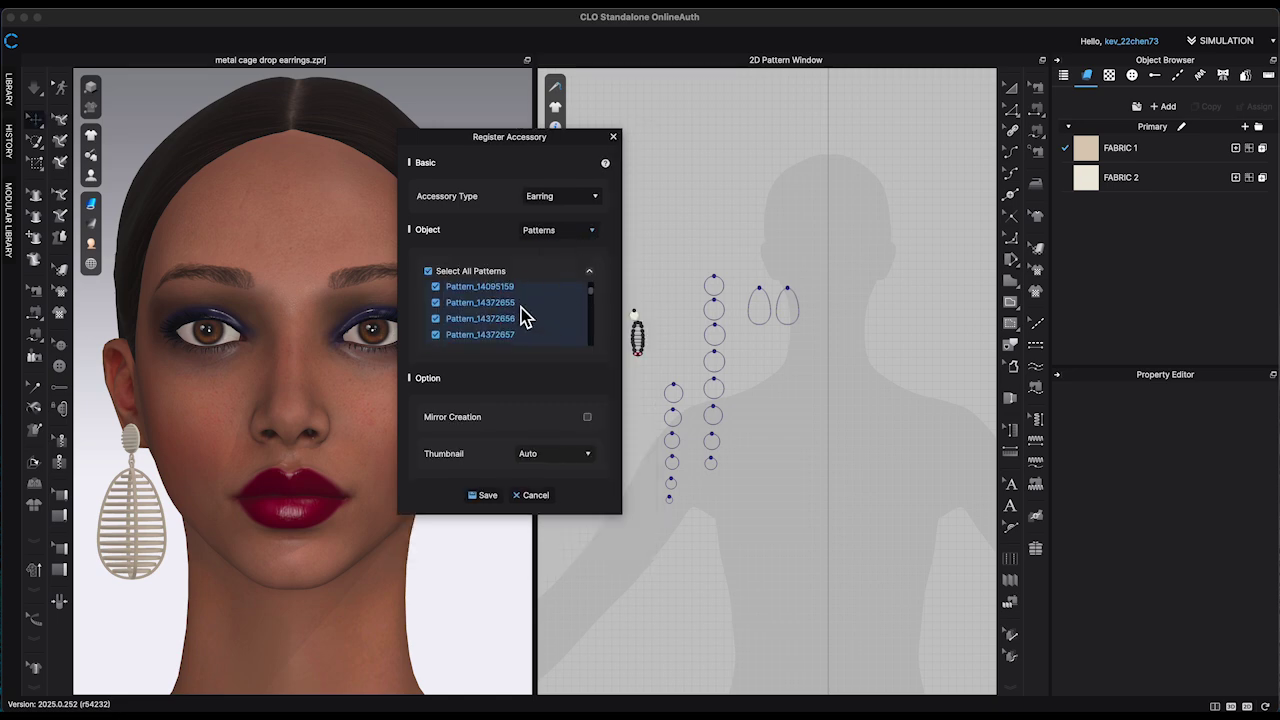
scroll(527, 316, "down", 3)
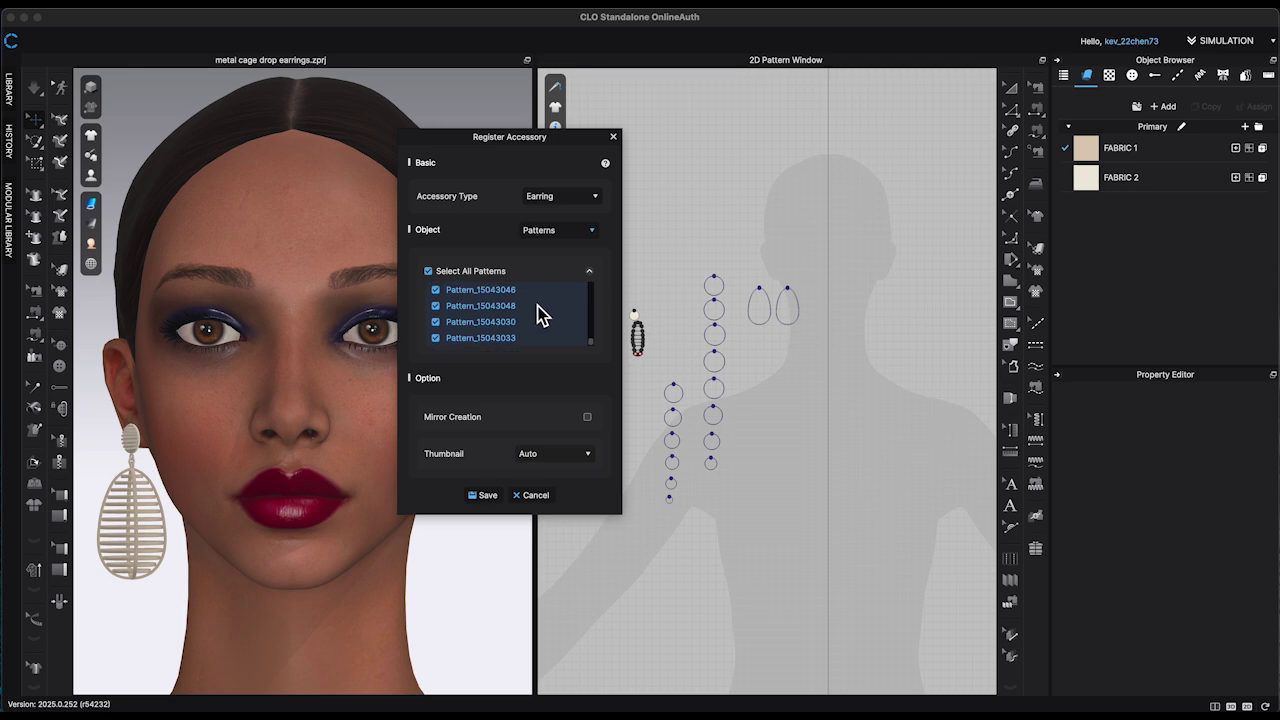
left_click(590, 272)
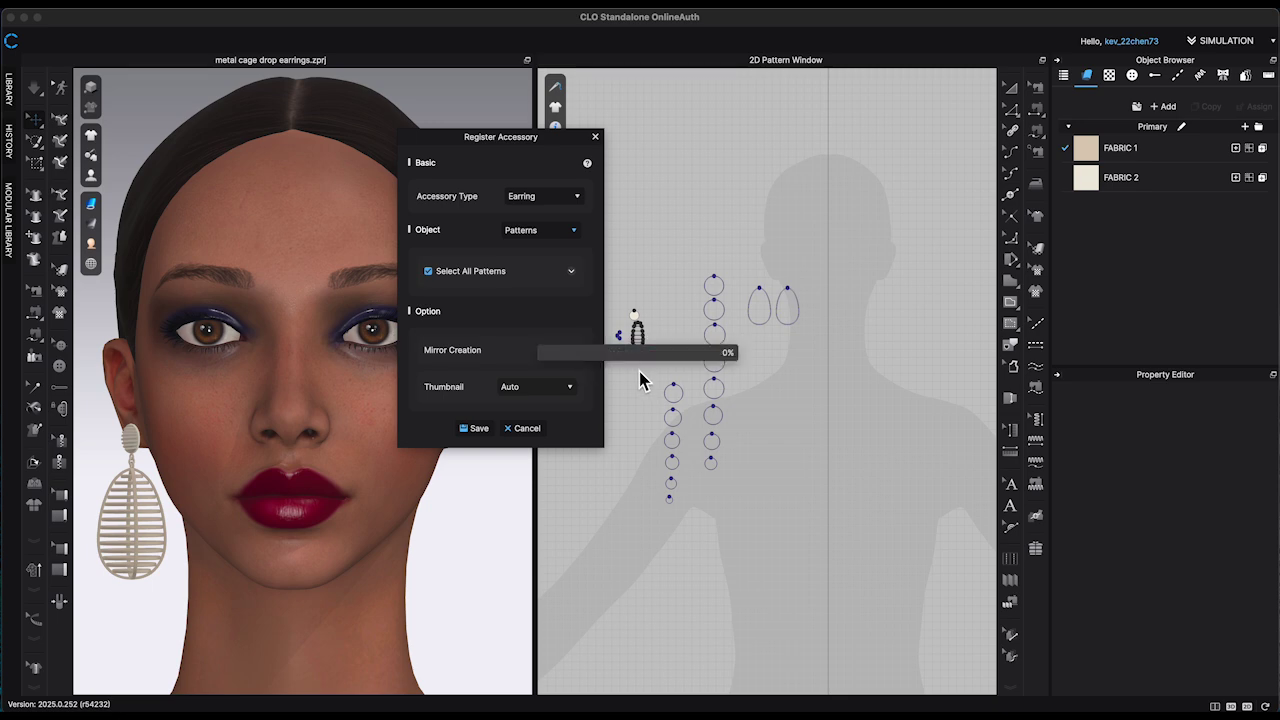
Enable Mirror Creation to generate the matching earring on the other ear
left_click_drag(470, 137, 241, 64)
mouse_move(454, 383)
right_mouse_down()
mouse_move(414, 383)
mouse_move(460, 386)
mouse_move(454, 401)
right_mouse_up()
scroll(454, 401, "down", 3)
left_click_drag(258, 67, 444, 35)
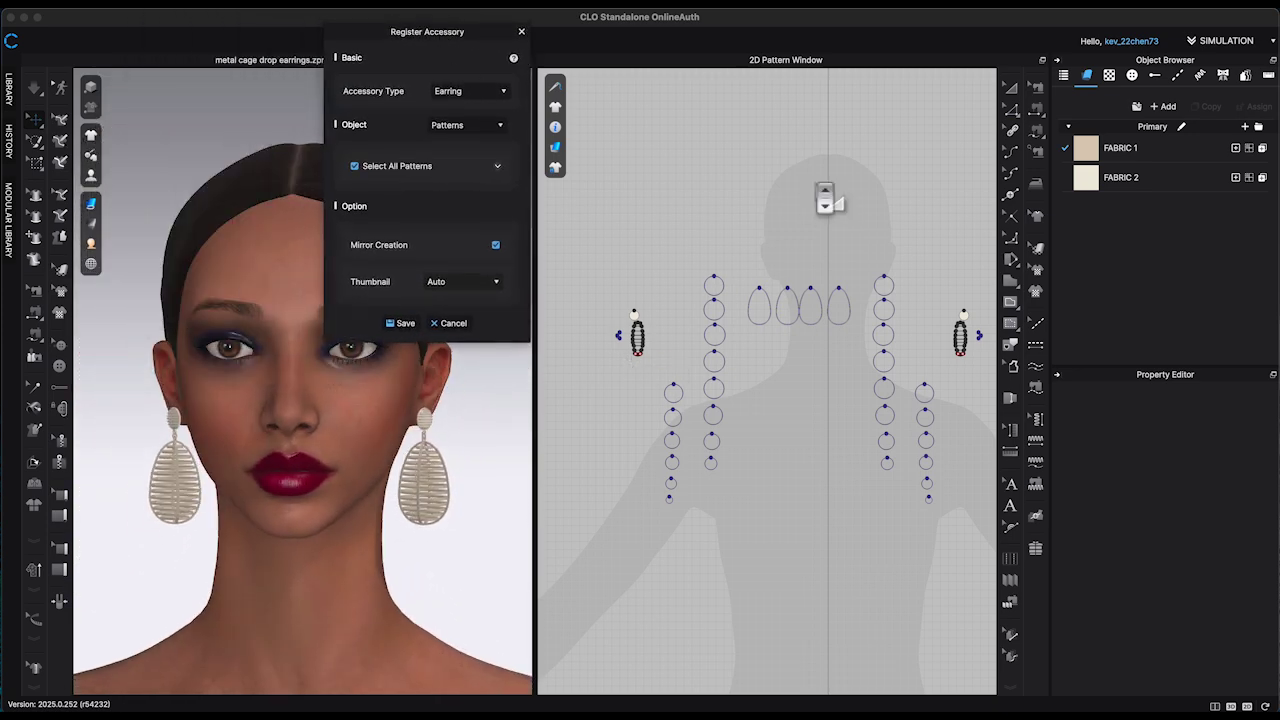
Save the mirrored pattern earring accessory with an automatic thumbnail in the clo3d earrings folder, using a metal cage drop earring file name
right_click_drag(771, 194, 654, 189)
left_click_drag(950, 195, 694, 545)
scroll(476, 514, "up", 2)
right_click_drag(476, 514, 486, 549)
left_click(488, 594)
left_click_drag(455, 40, 708, 155)
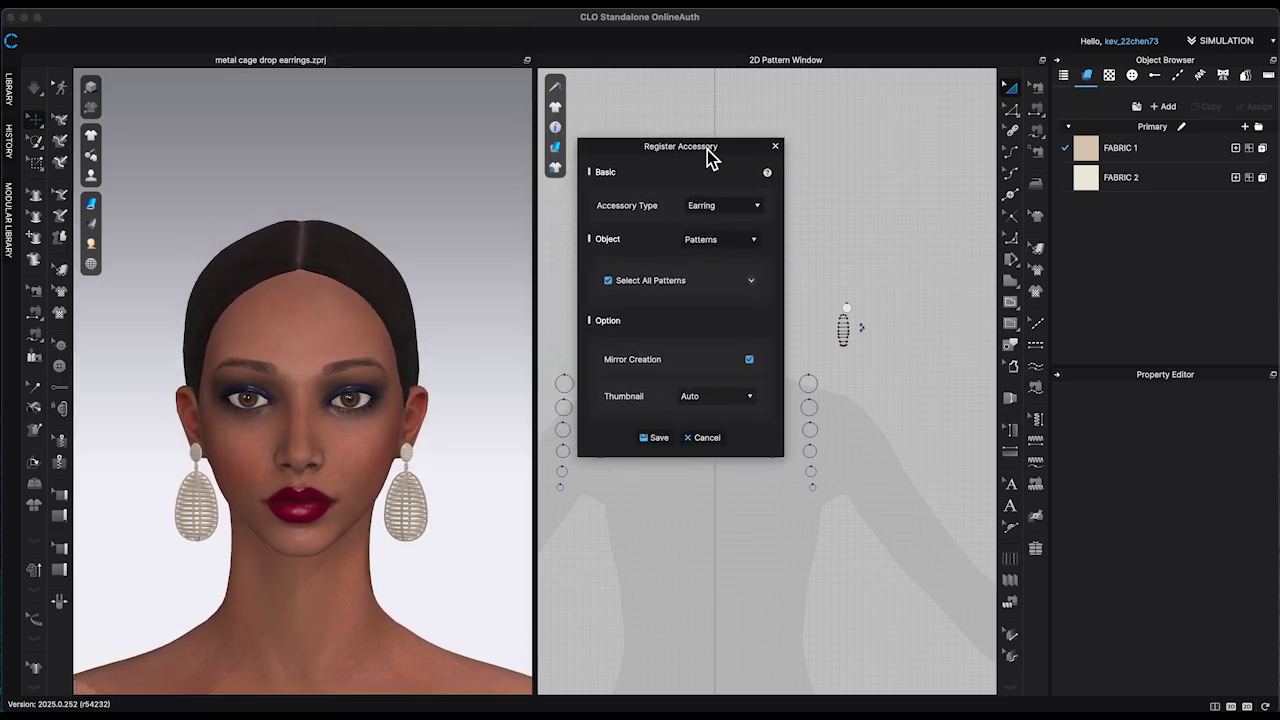
left_click(748, 413)
left_click(664, 443)
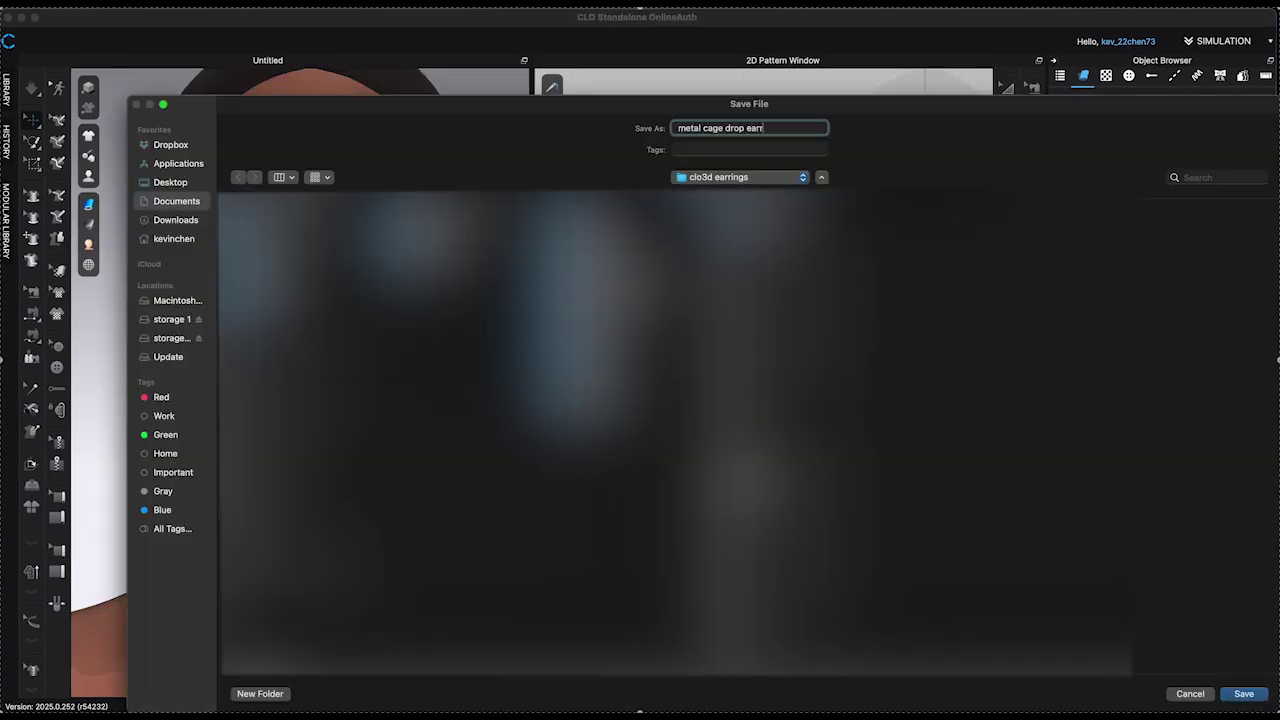
key("Return")
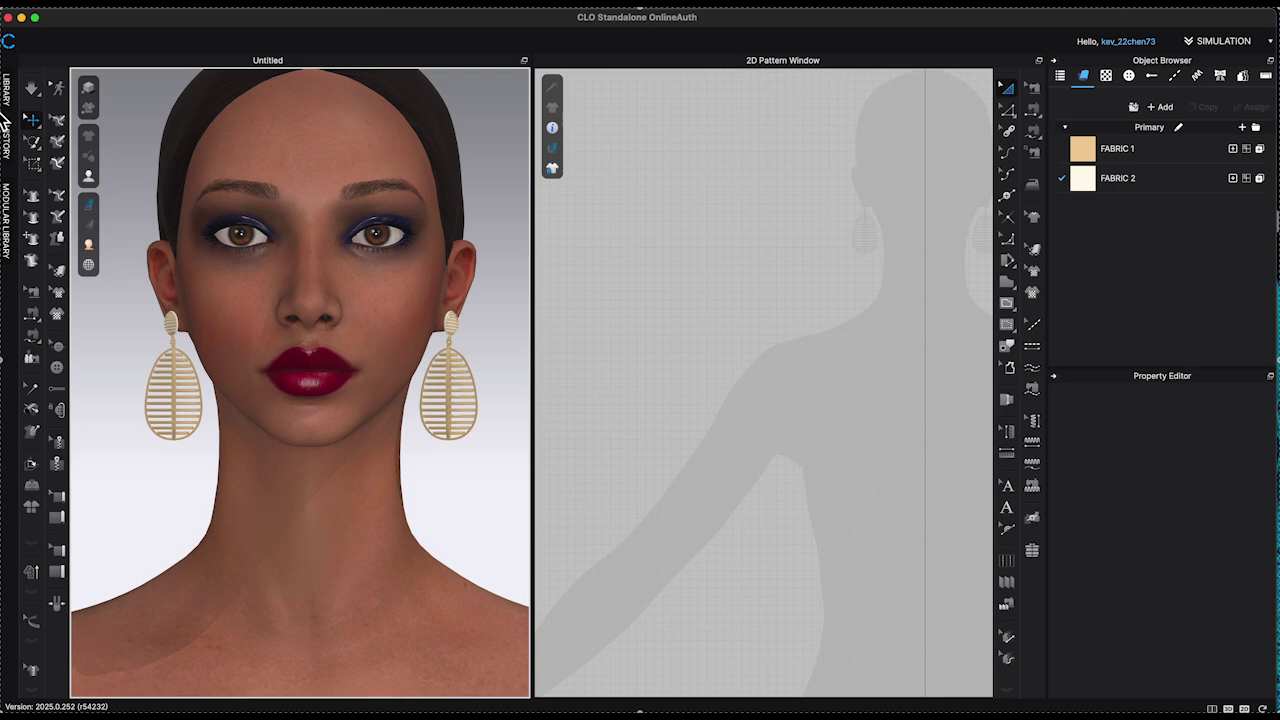
Open the clo3d earrings folder in the library and try a gold earring accessory on the avatar
left_click(6, 90)
scroll(80, 230, "down", 1)
left_click(67, 235)
scroll(115, 380, "down", 5)
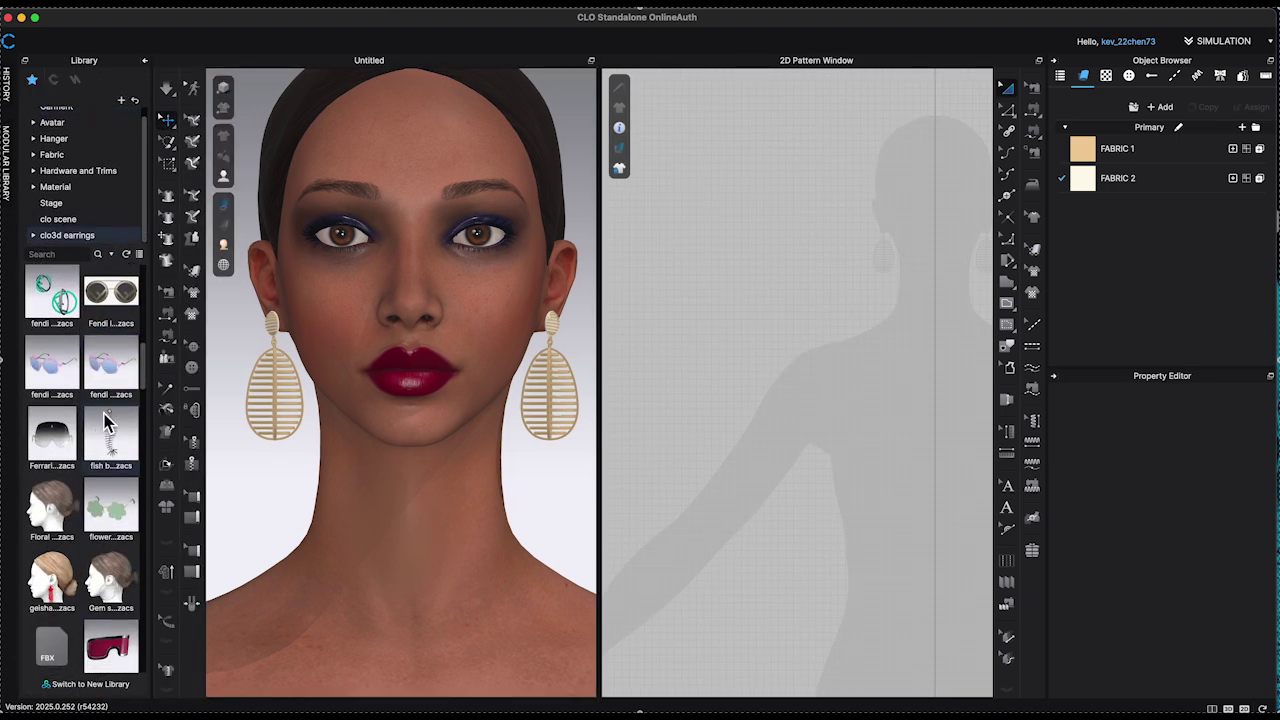
scroll(98, 520, "down", 3)
double_click(112, 525)
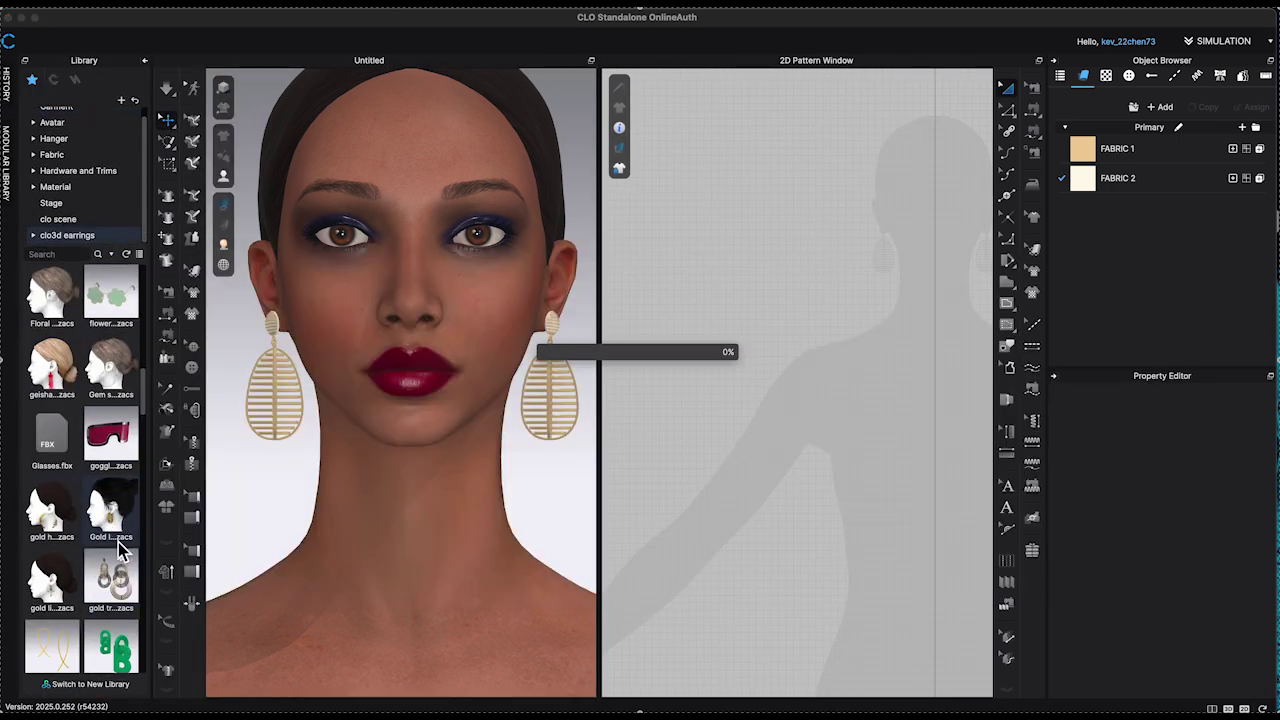
Replace the avatar's earrings with the FBX-based metal cage drop earring accessory and hide the library for a closer view
scroll(115, 548, "down", 5)
mouse_move(42, 355)
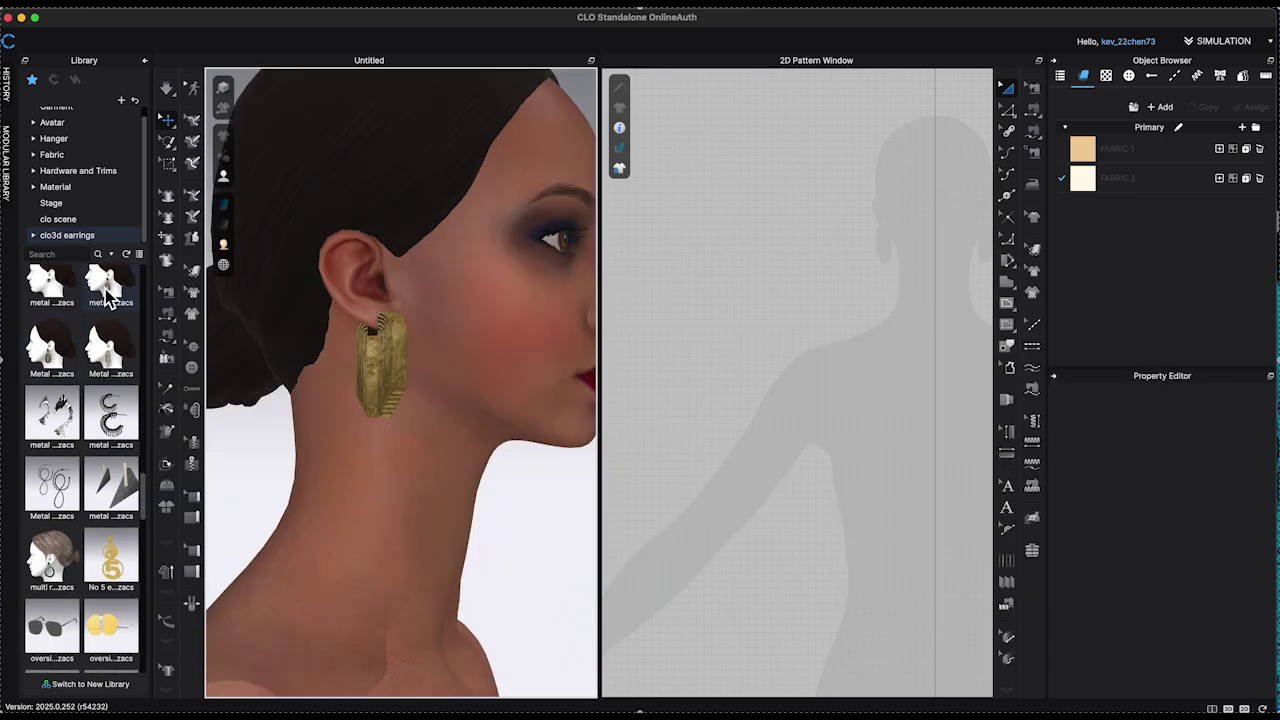
double_click(108, 292)
scroll(425, 348, "up", 3)
scroll(425, 348, "up", 2)
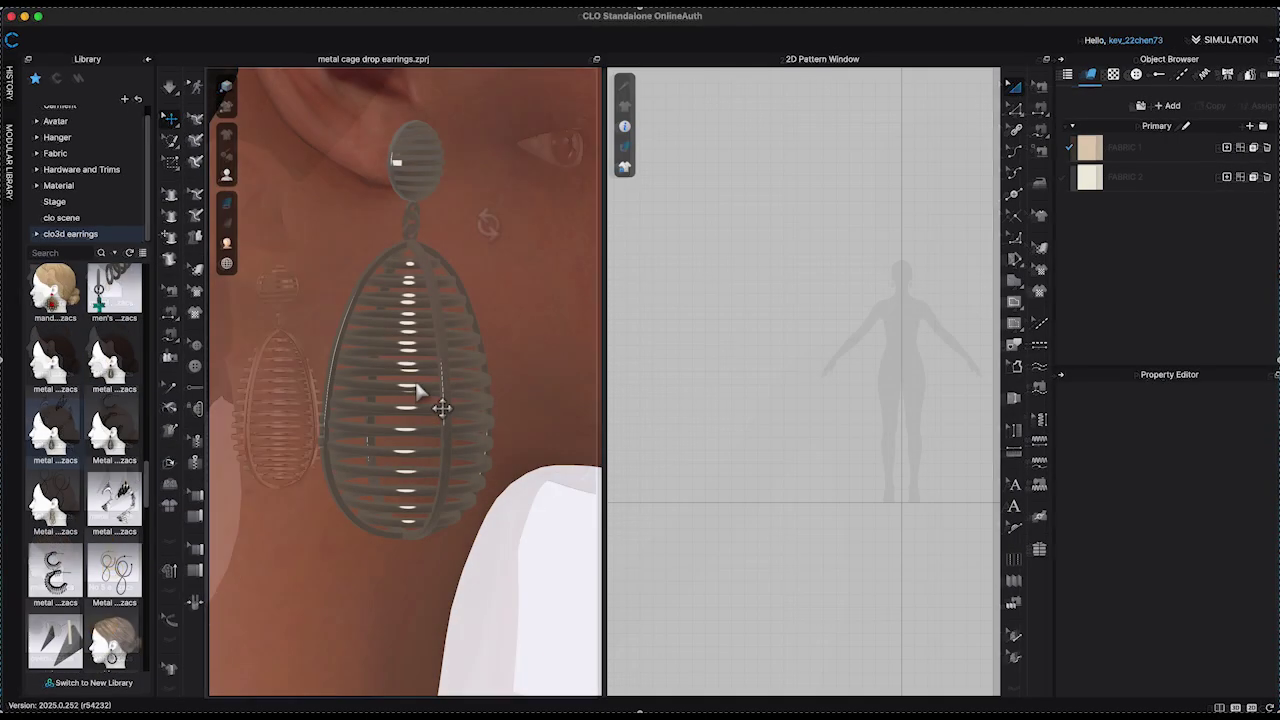
right_click_drag(443, 406, 406, 391)
middle_click_drag(406, 391, 573, 386)
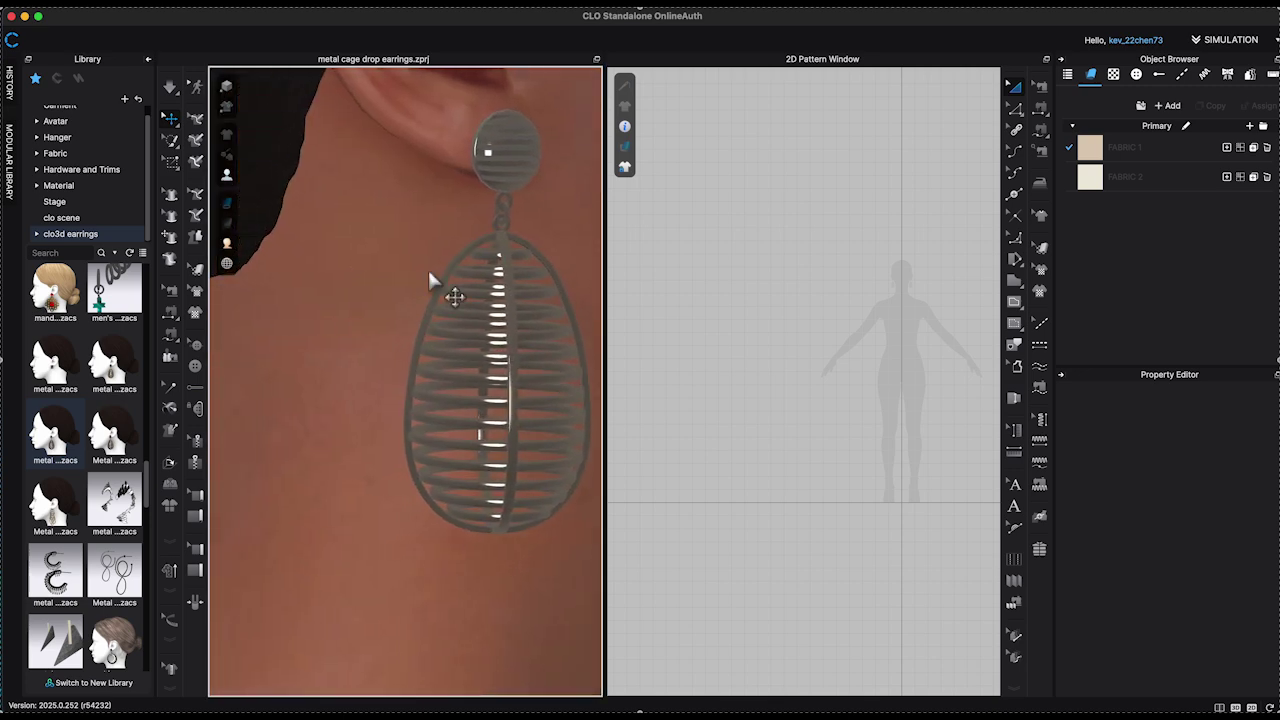
left_click(149, 60)
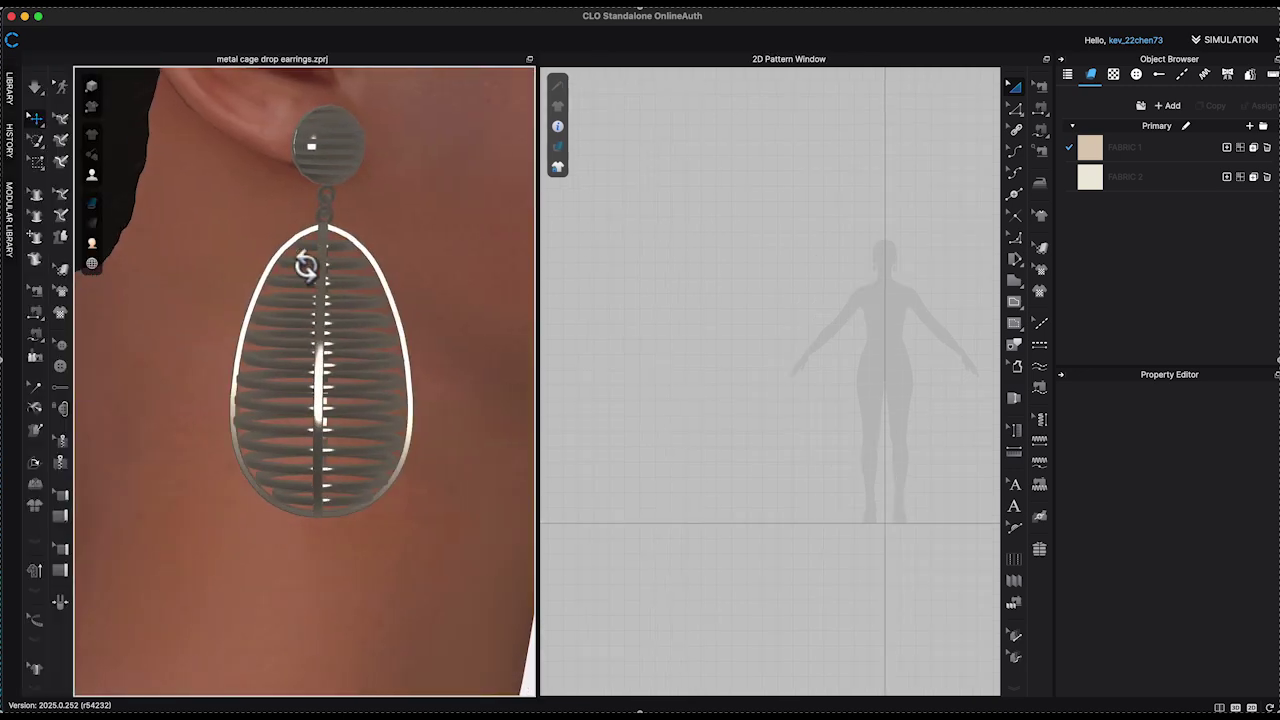
Change the base color of the FBX-based earring's cage to Magenta 1
left_click(338, 300)
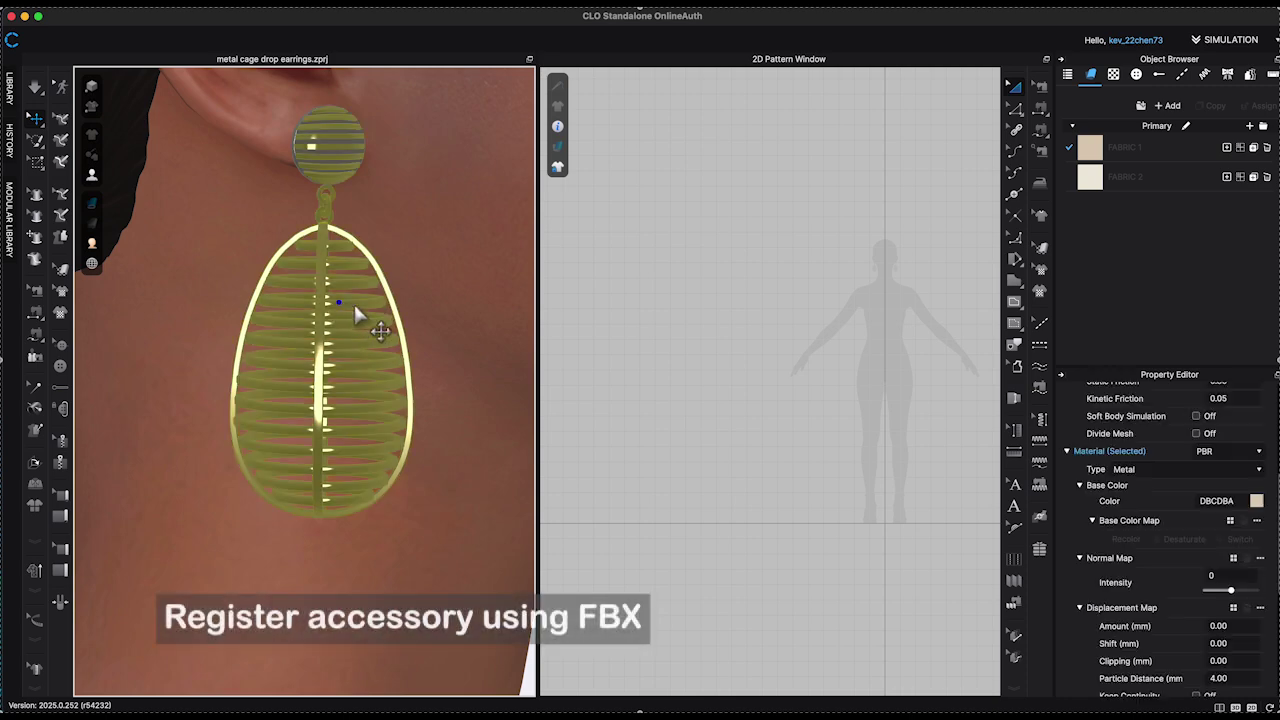
left_click(1256, 502)
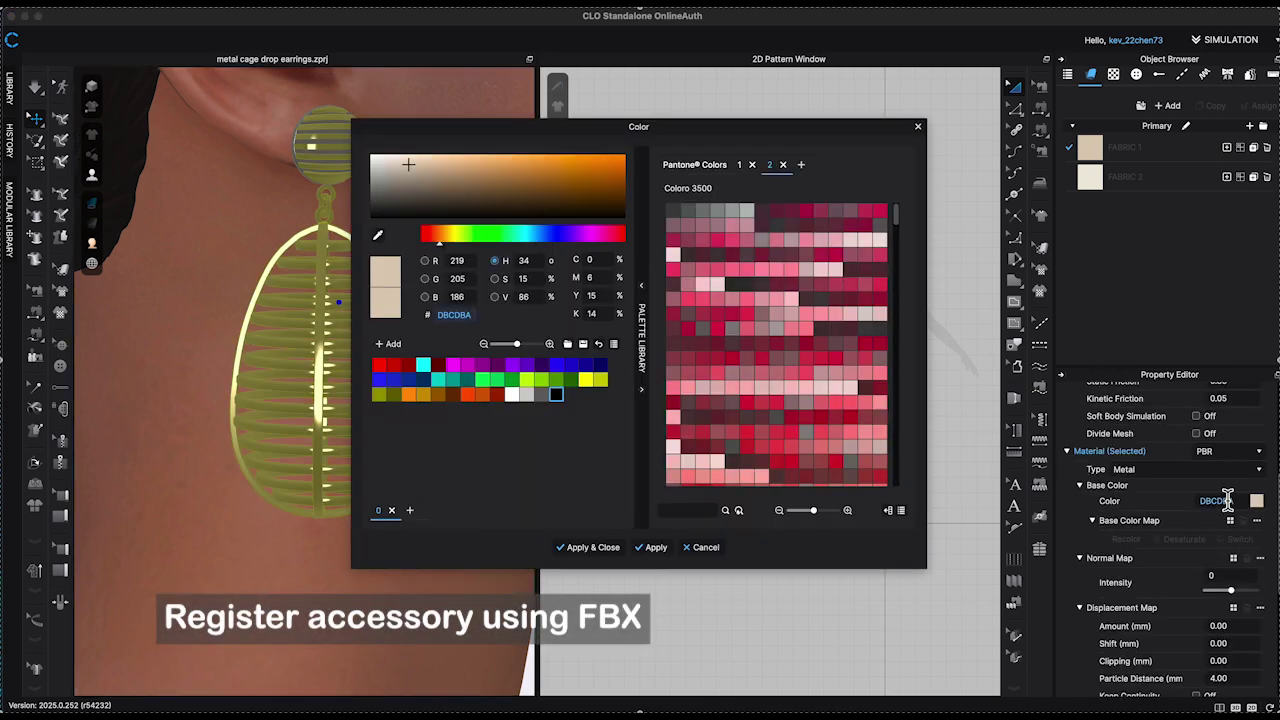
left_click(457, 365)
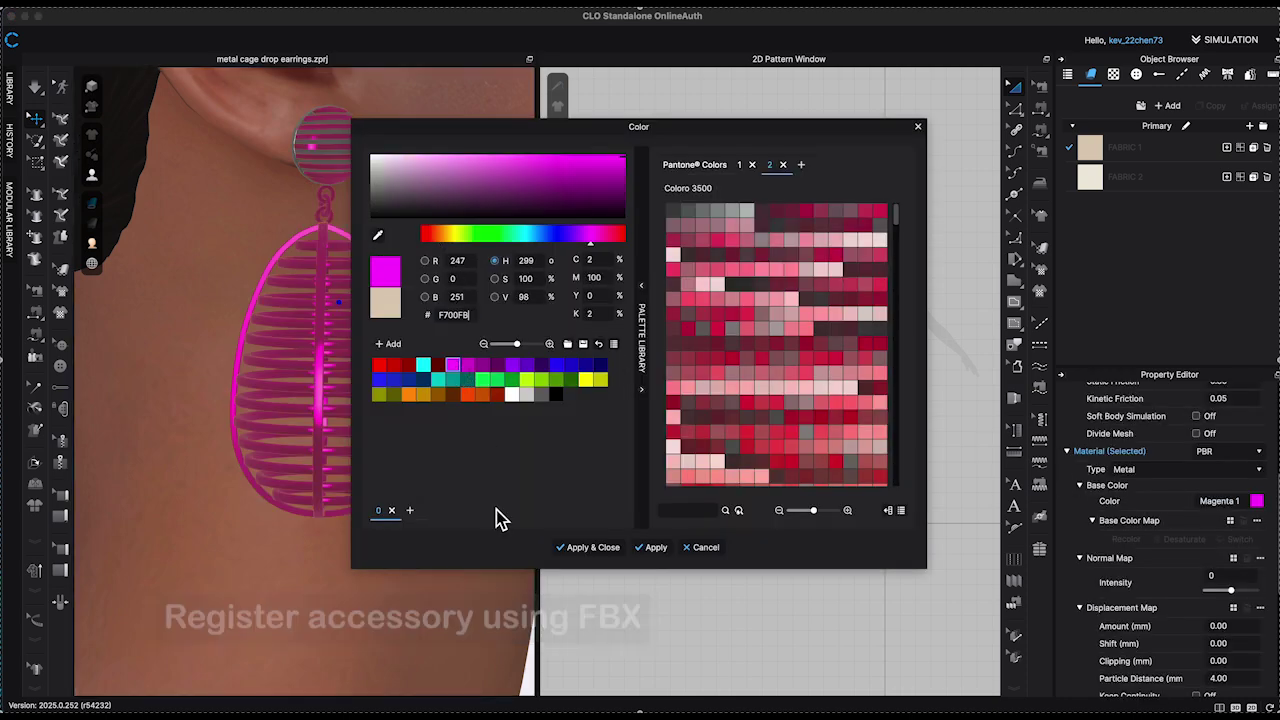
left_click(586, 549)
left_click(610, 543)
Give the earring stud's outer rim an orange FFAB60 base color from the Coloro 3500 palette and set its material type to Plastic
right_click_drag(318, 143, 394, 172)
left_click(272, 148)
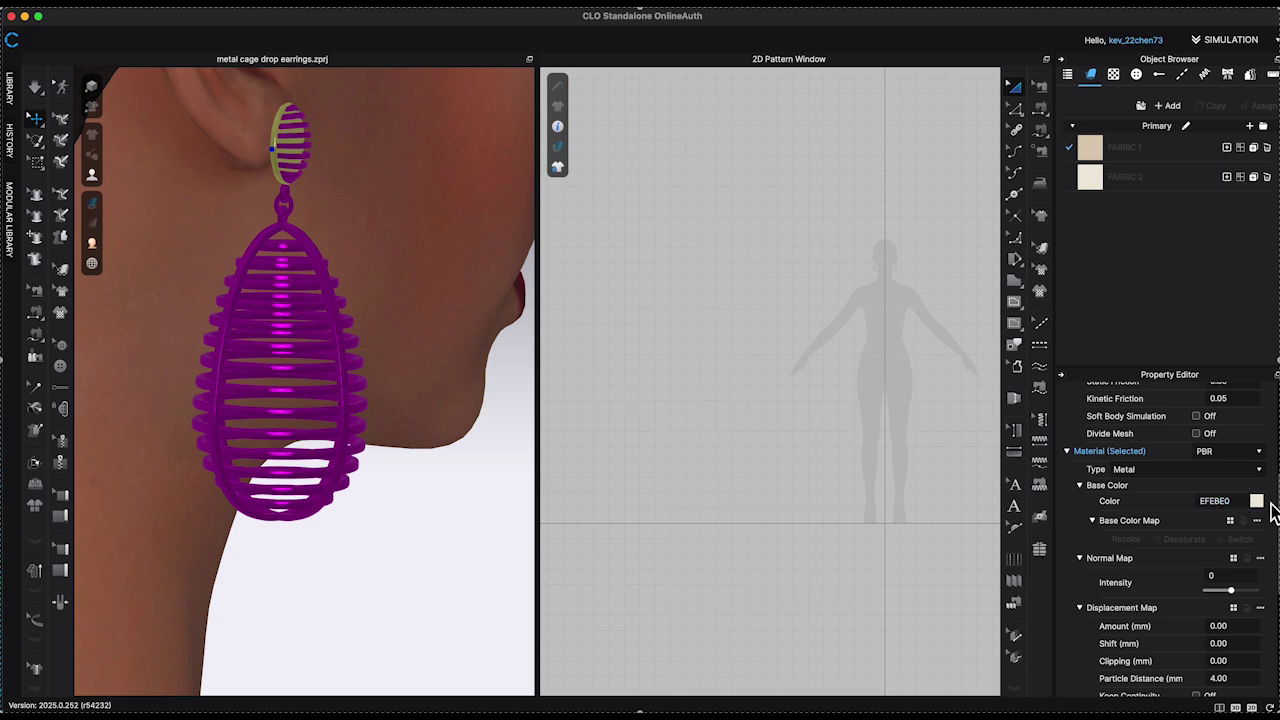
left_click(1257, 501)
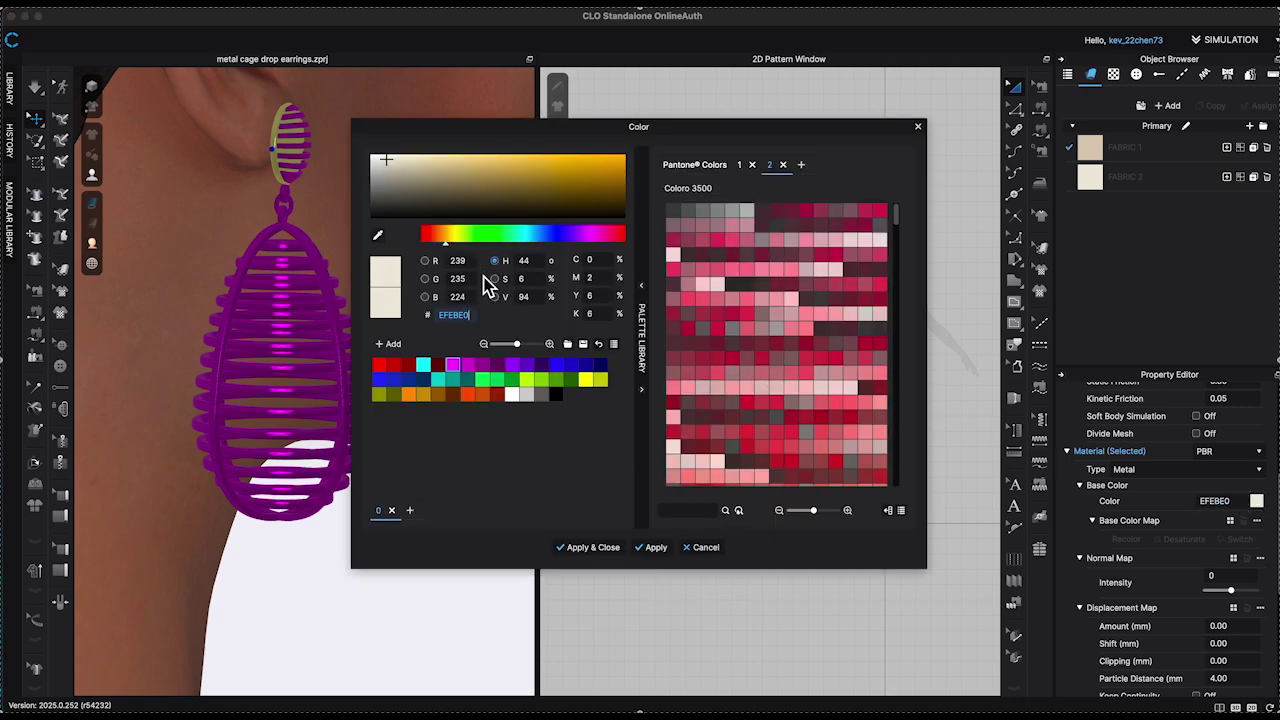
scroll(726, 414, "down", 10)
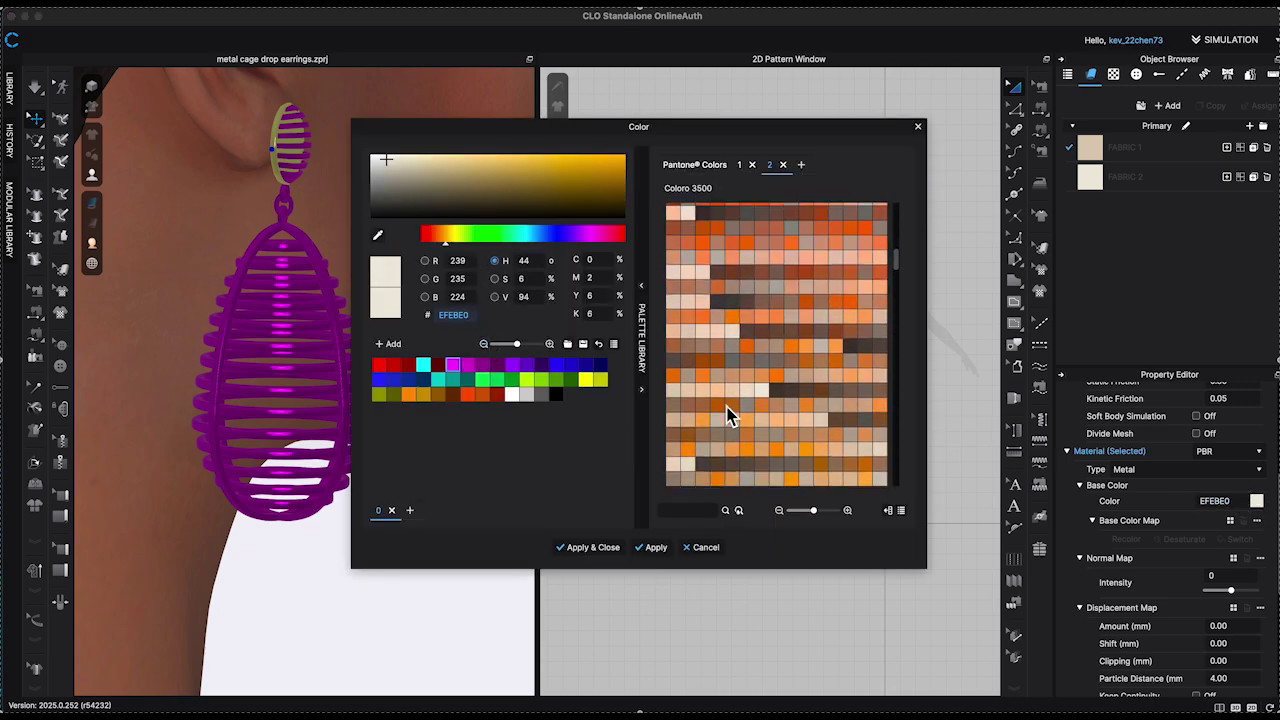
left_click(704, 243)
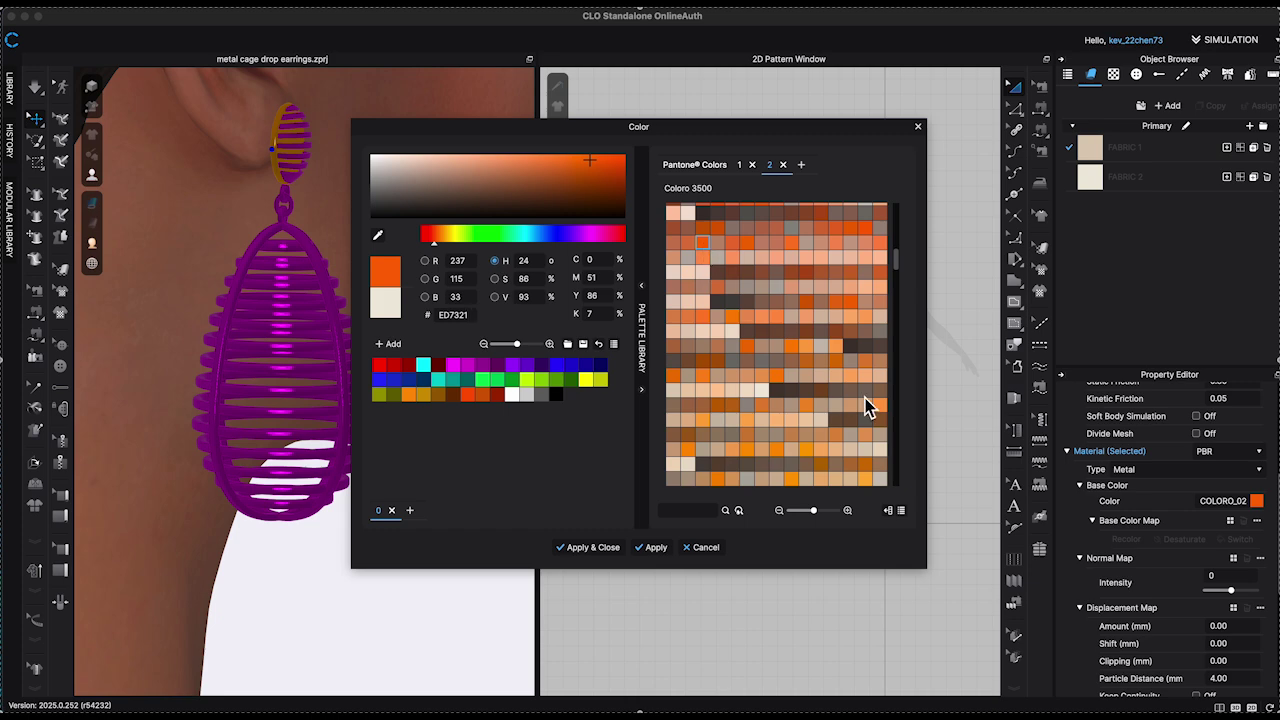
left_click(836, 347)
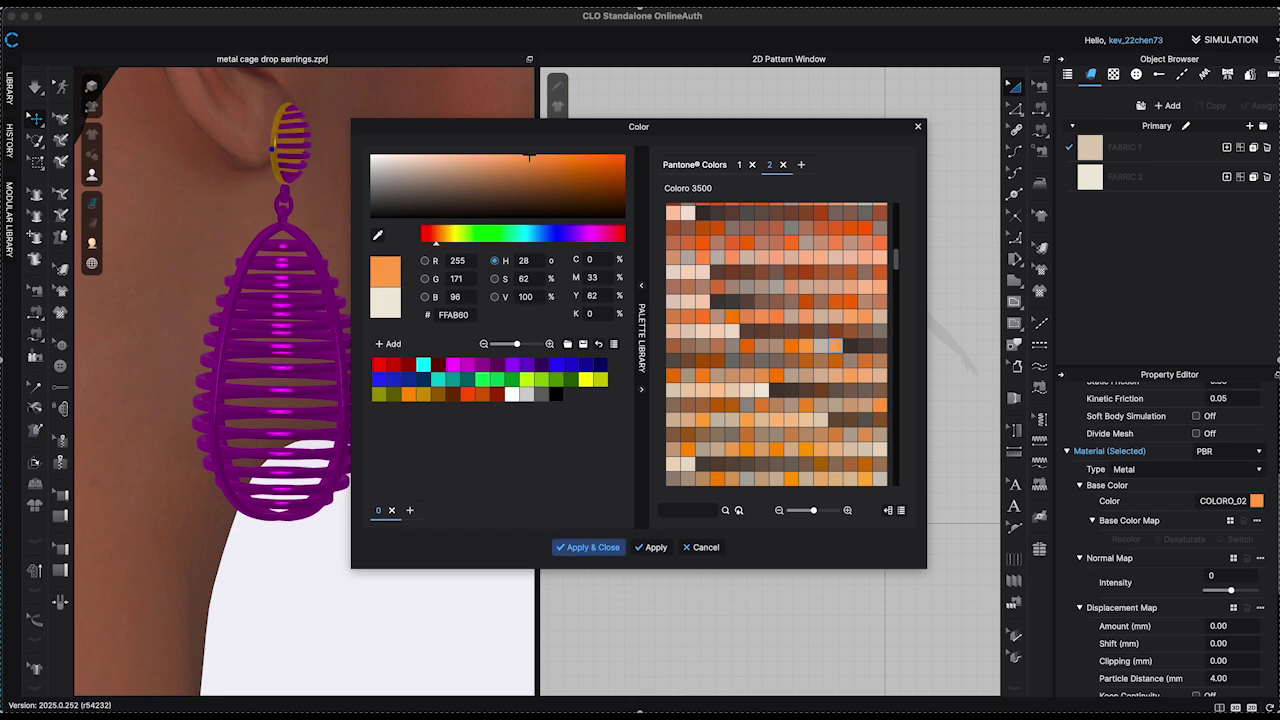
left_click(589, 547)
left_click(1124, 469)
left_click(1128, 607)
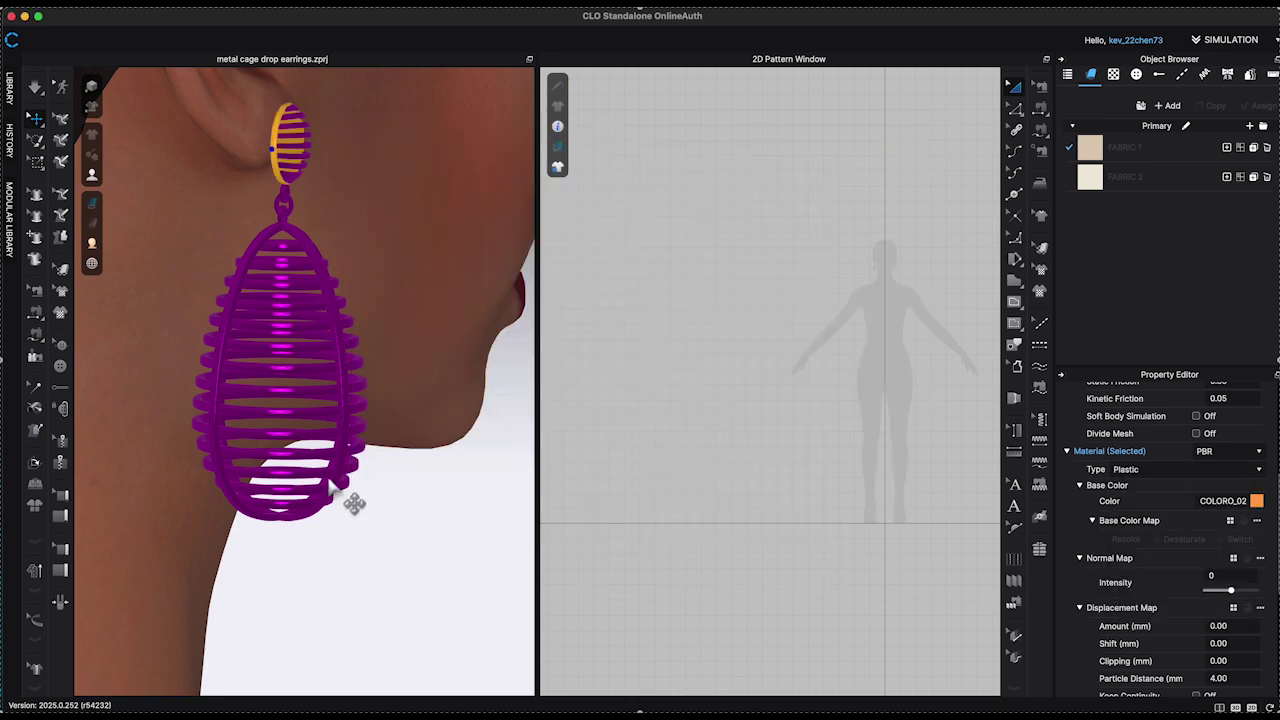
left_click(401, 488)
right_click_drag(358, 477, 416, 478)
scroll(309, 478, "down", 5)
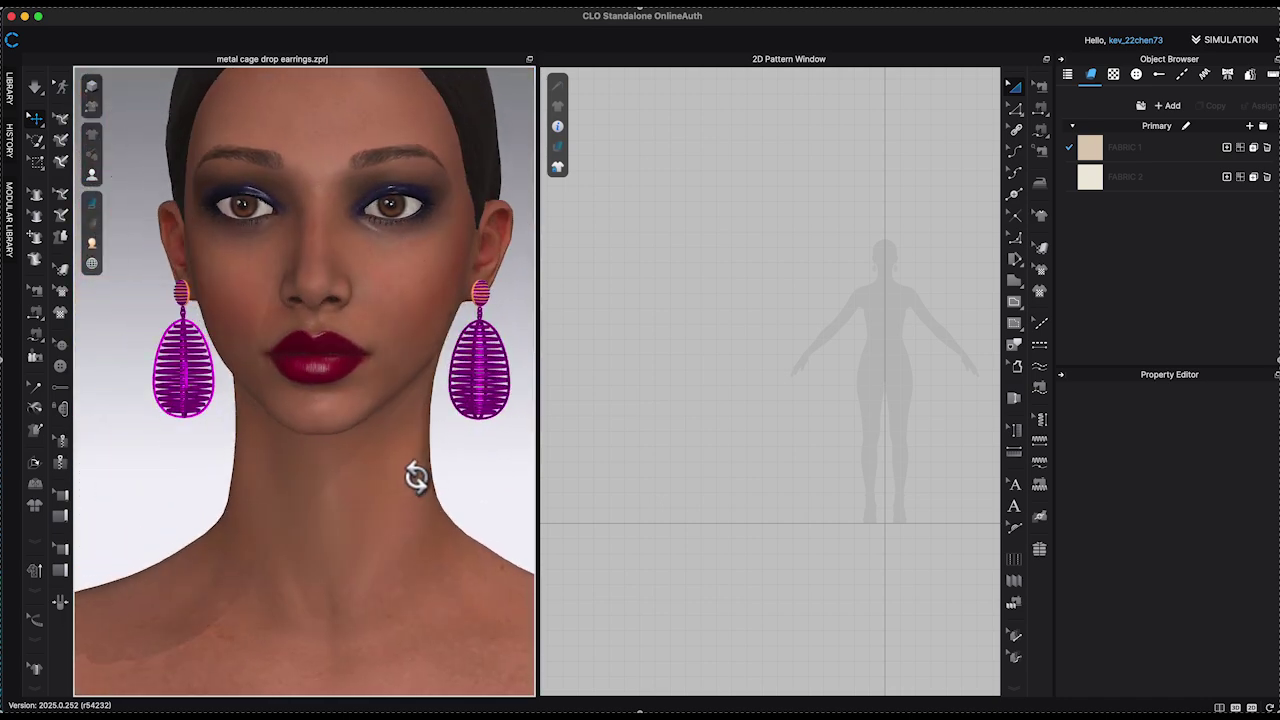
Recolor the outer cage frame of the pattern-based earring purple
left_click(90, 87)
right_click_drag(280, 200, 433, 226)
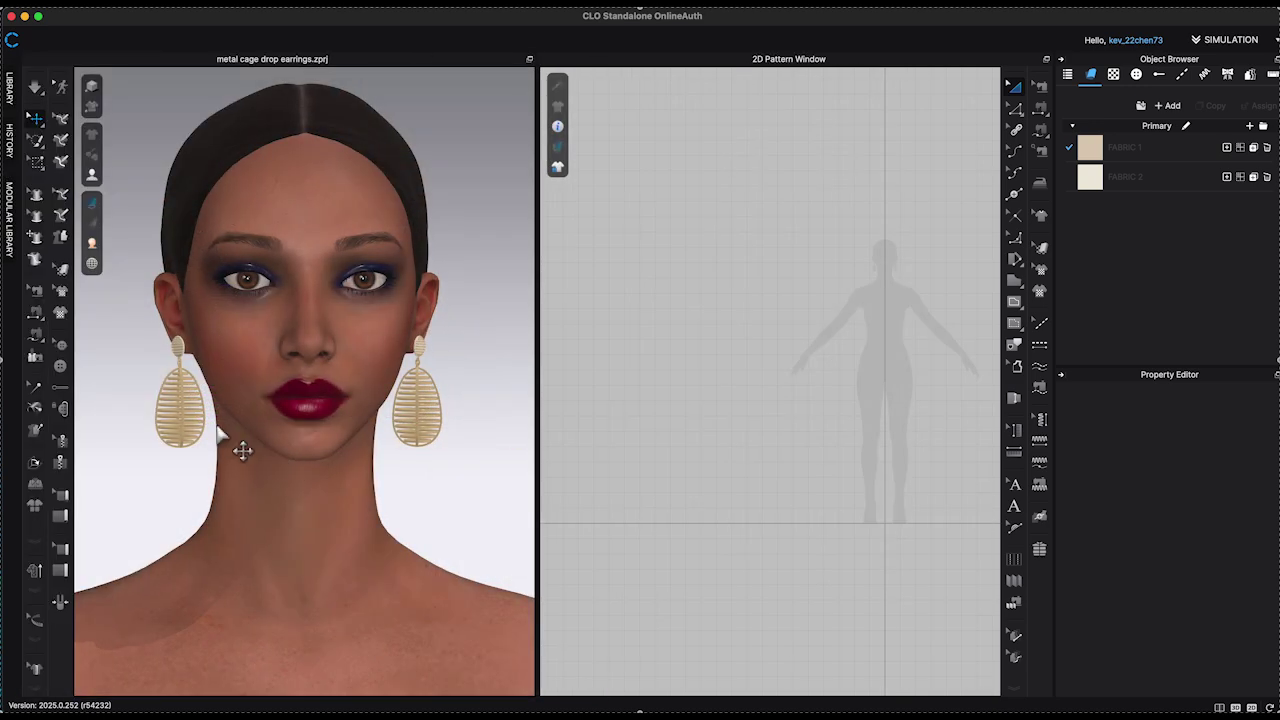
scroll(214, 435, "up", 5)
right_click_drag(212, 437, 305, 451)
scroll(305, 451, "up", 5)
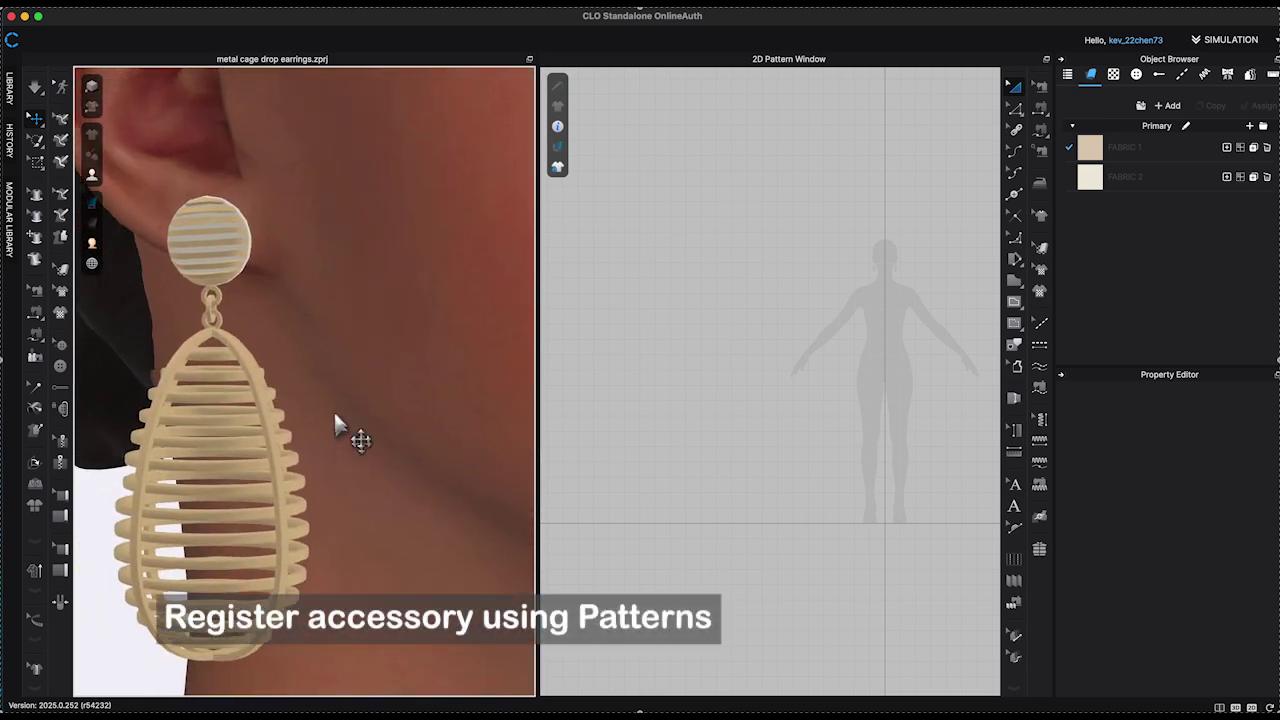
mouse_move(242, 311)
right_mouse_down()
mouse_move(257, 309)
mouse_move(223, 320)
right_mouse_up()
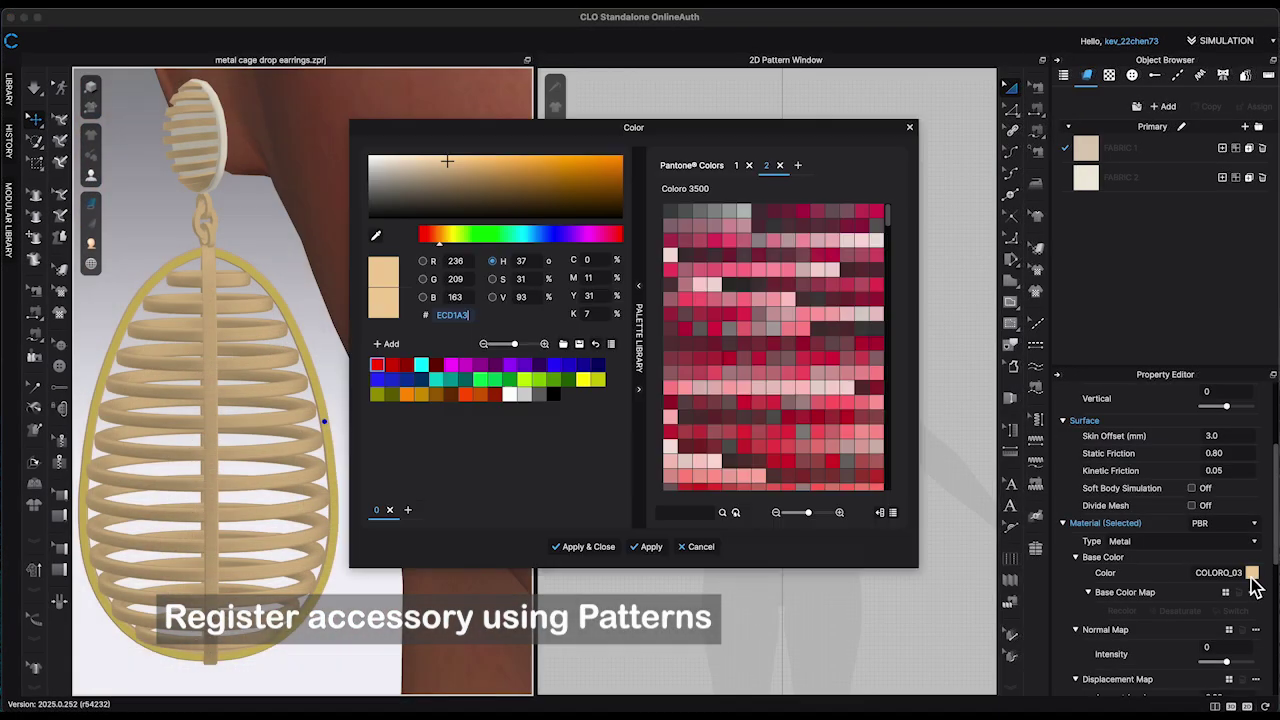
left_click(481, 364)
left_click(588, 546)
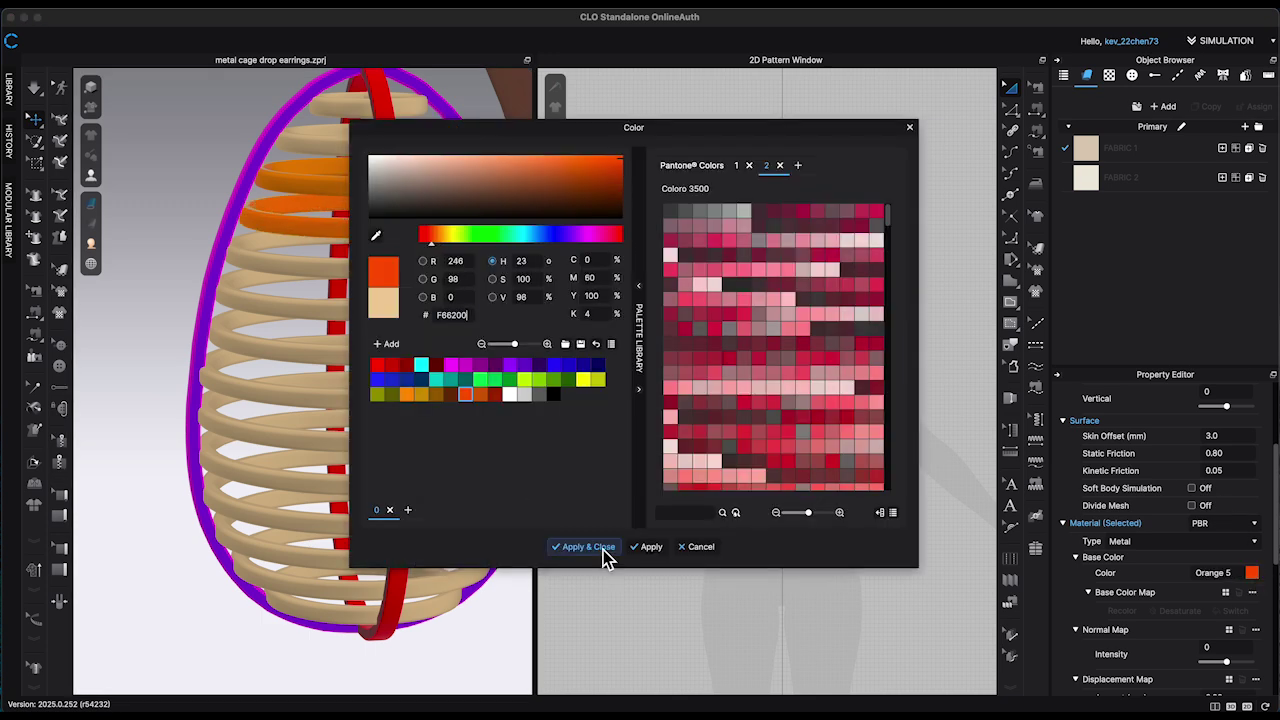
Apply Orange 5 to the selected cage ring and recolor the ring below it with a Coloro 3500 swatch
left_click(588, 546)
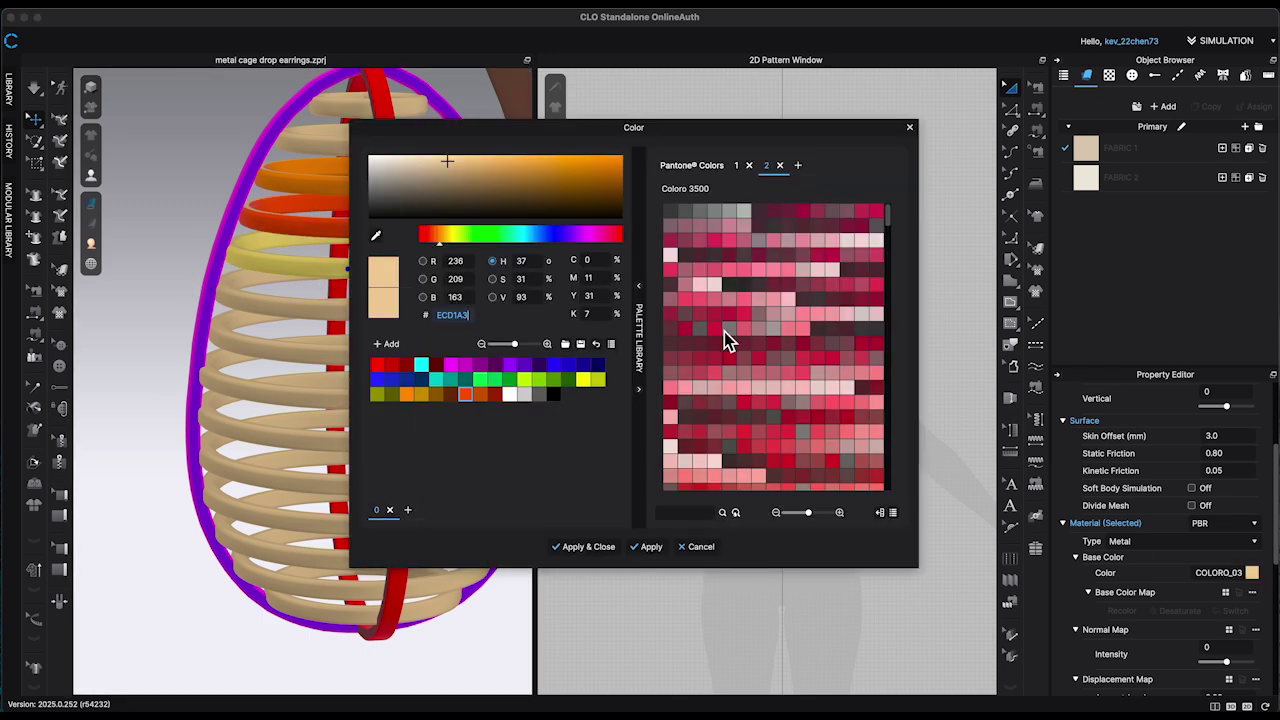
left_click(465, 364)
left_click(421, 364)
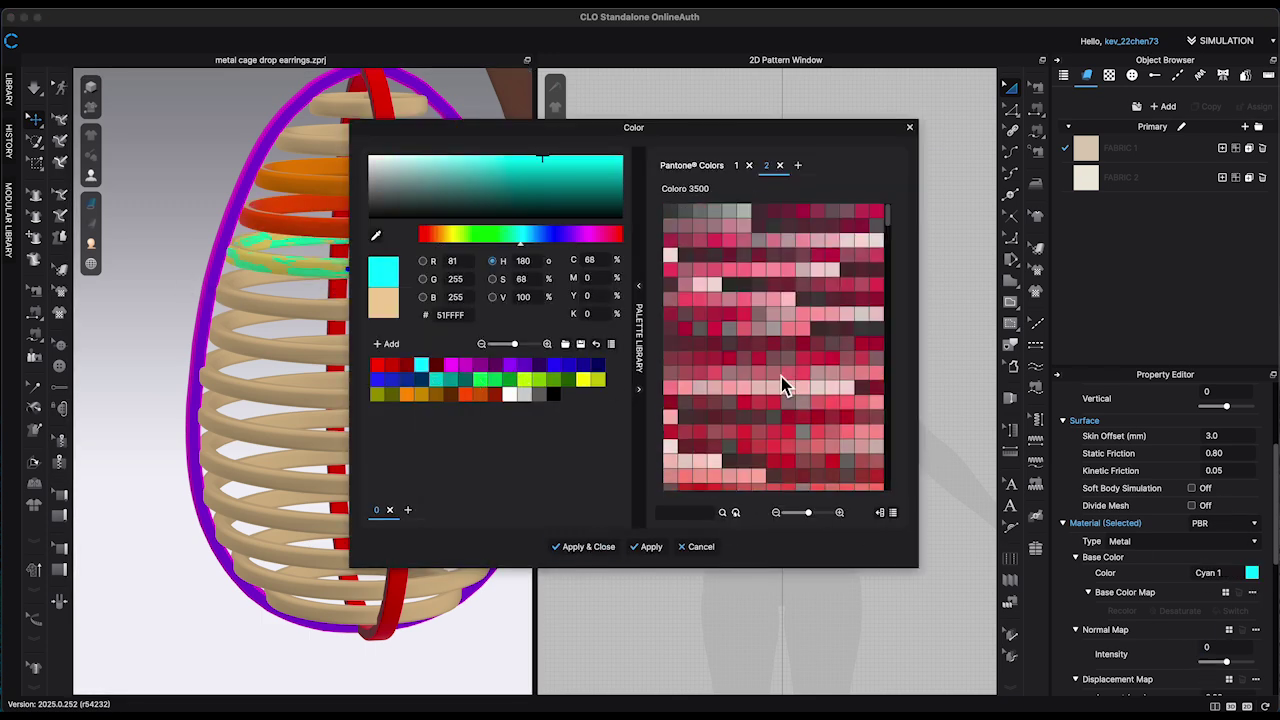
left_click(670, 269)
left_click(588, 546)
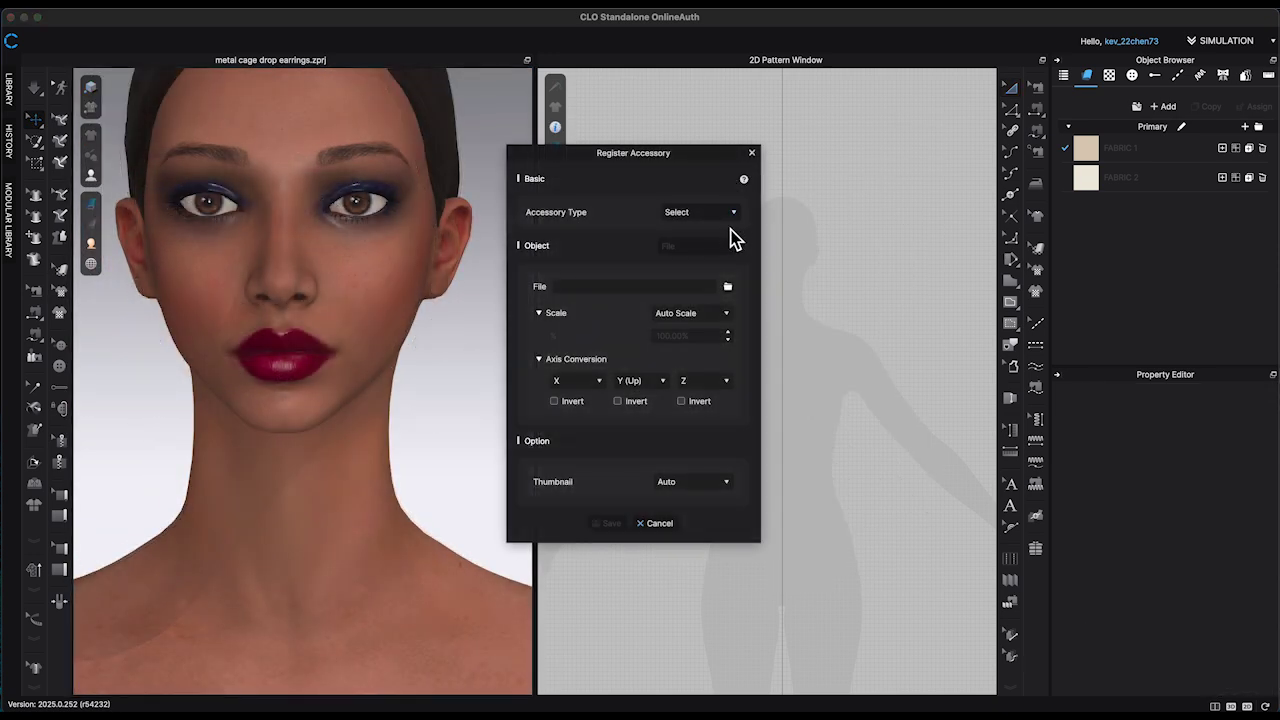
Open the accessory type choices for a new accessory registration
left_click(735, 215)
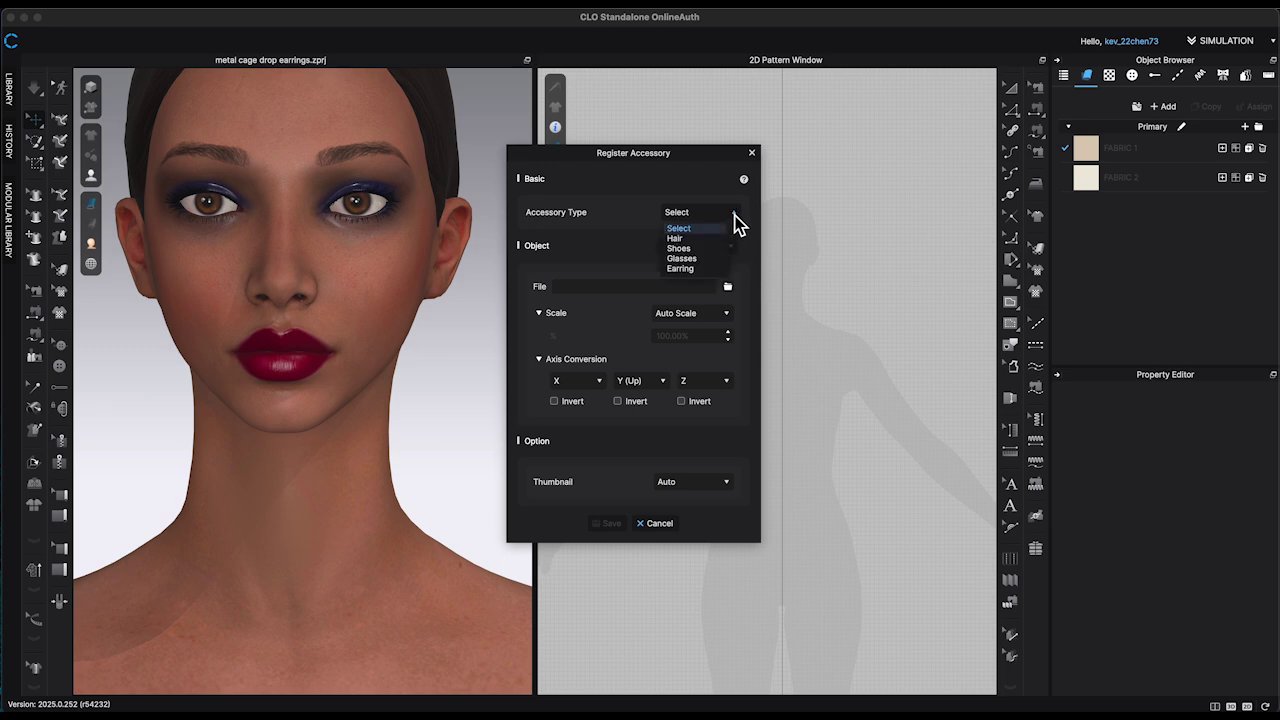